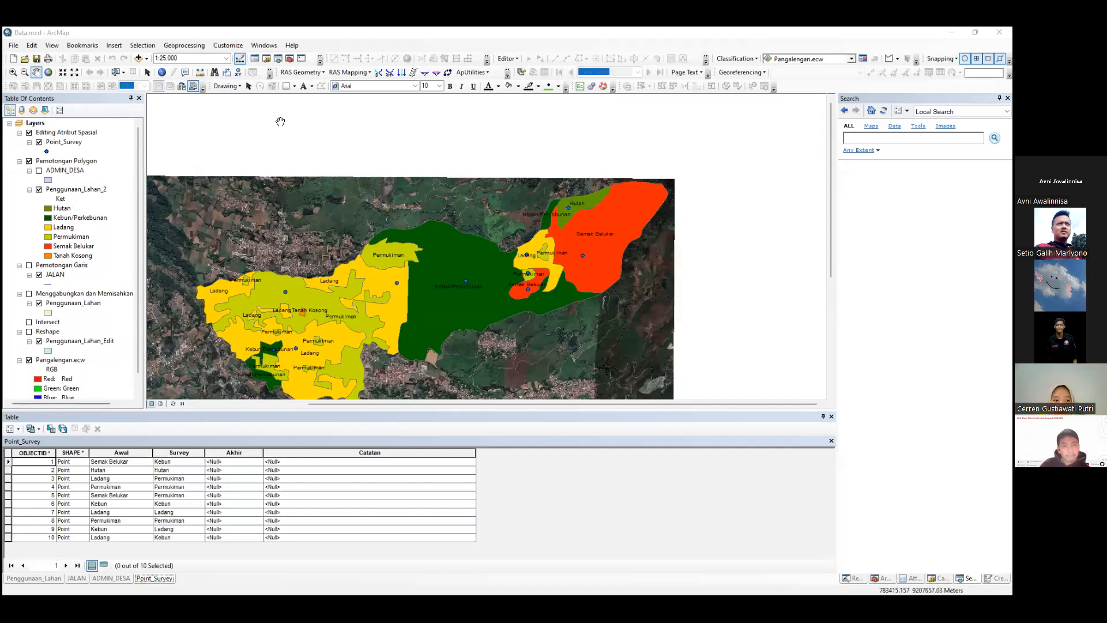
Step: Turn on the ADMIN_DESA layer and turn off Point_Survey and Penggunaan_Lahan_2 so the village polygon stands alone over the imagery
left_click_drag(228, 171, 285, 132)
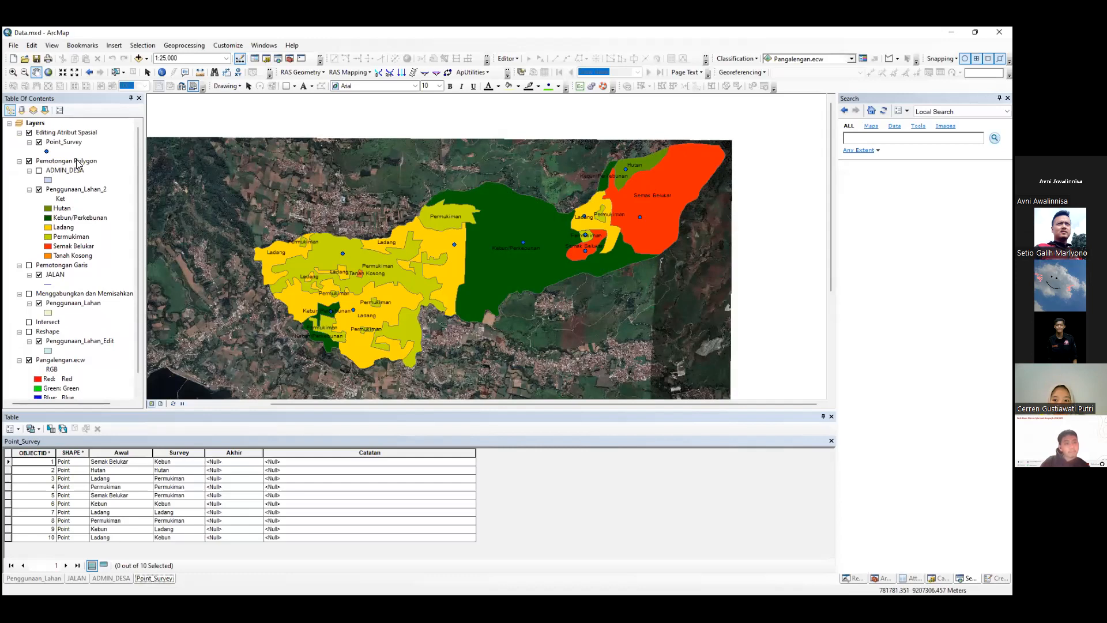
left_click(39, 142)
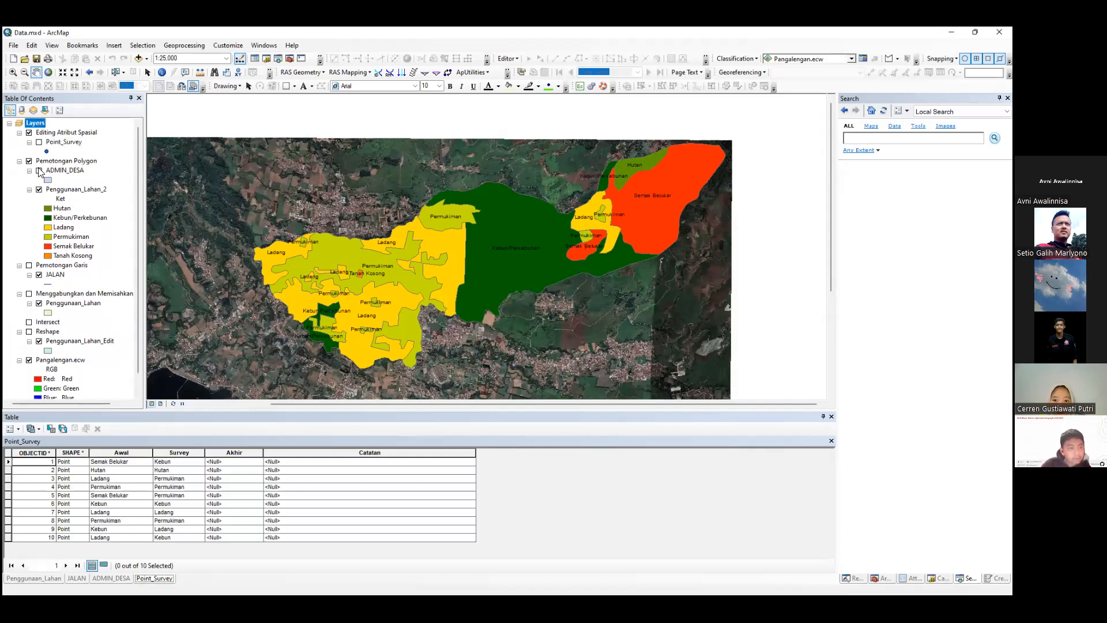
left_click(40, 171)
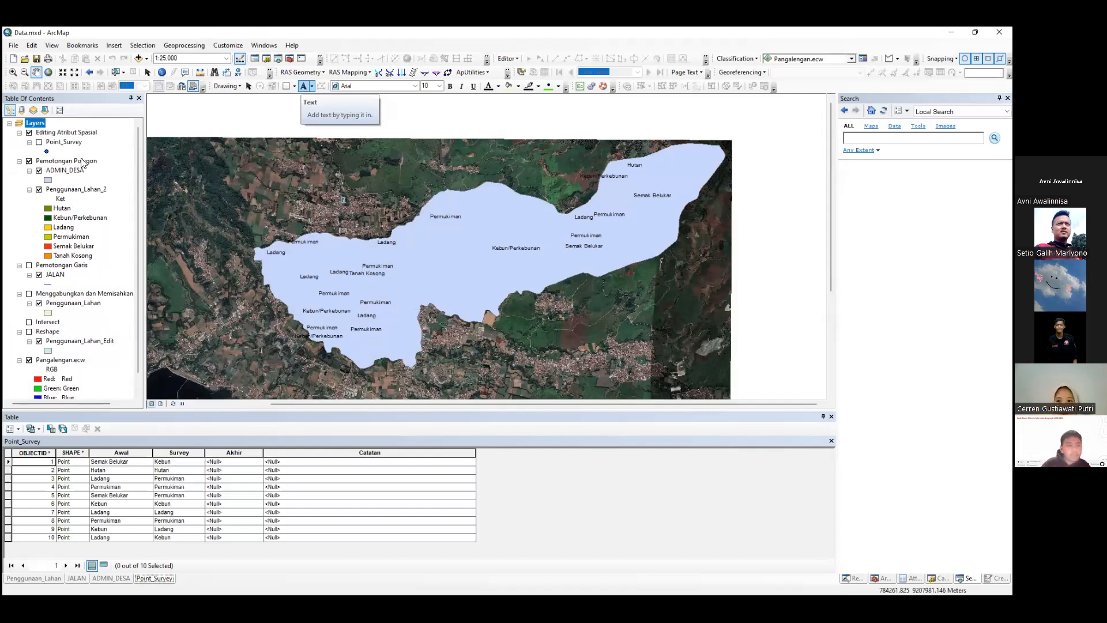
left_click(39, 189)
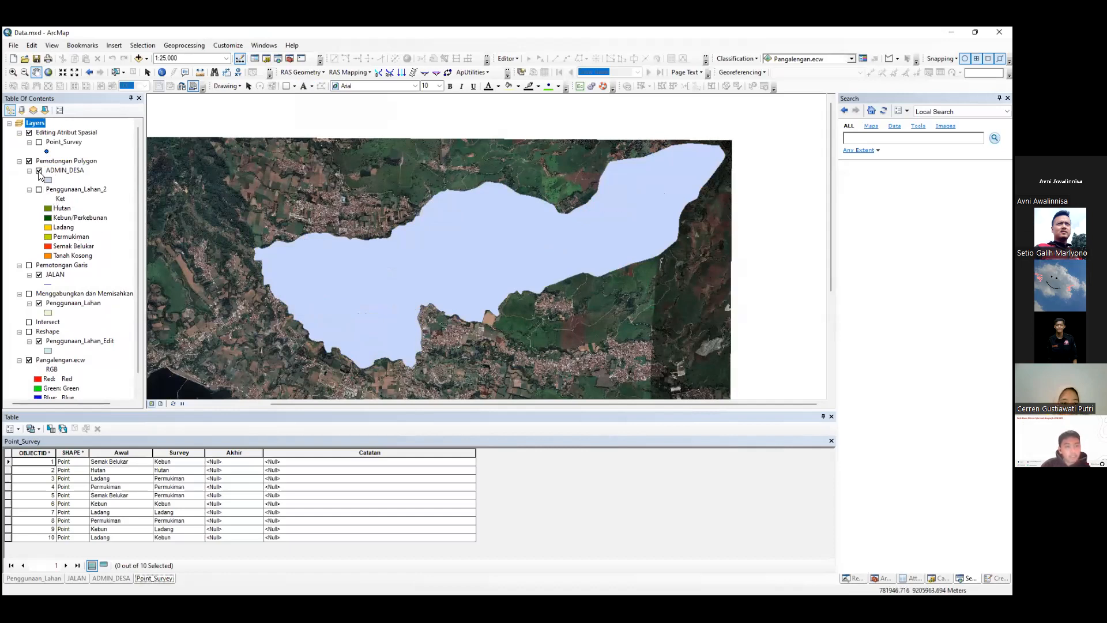
Step: Open the attribute table of the ADMIN_DESA layer
left_click(74, 171)
right_click(81, 170)
left_click(132, 198)
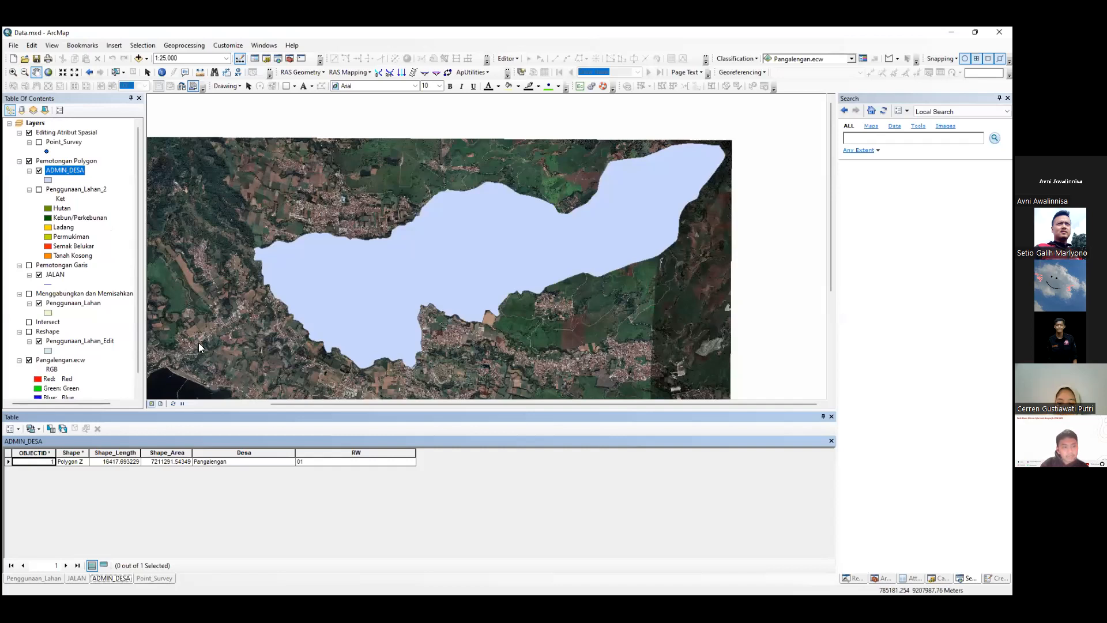
Step: Start an edit session on the ADMIN_DESA layer and select its village polygon
right_click(64, 170)
mouse_move(197, 298)
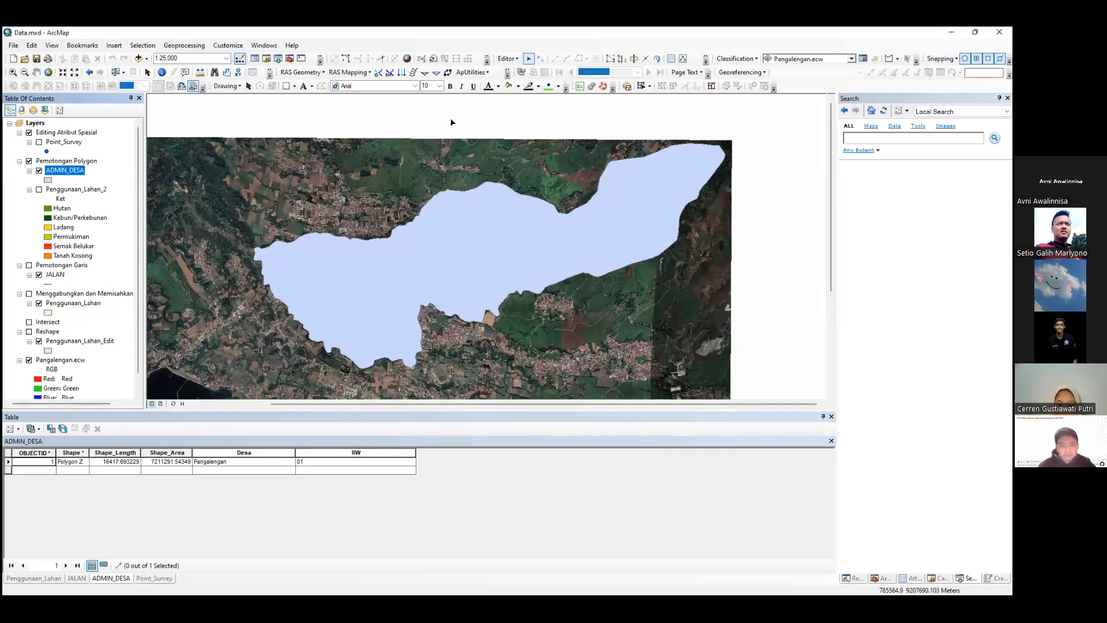
left_click(114, 71)
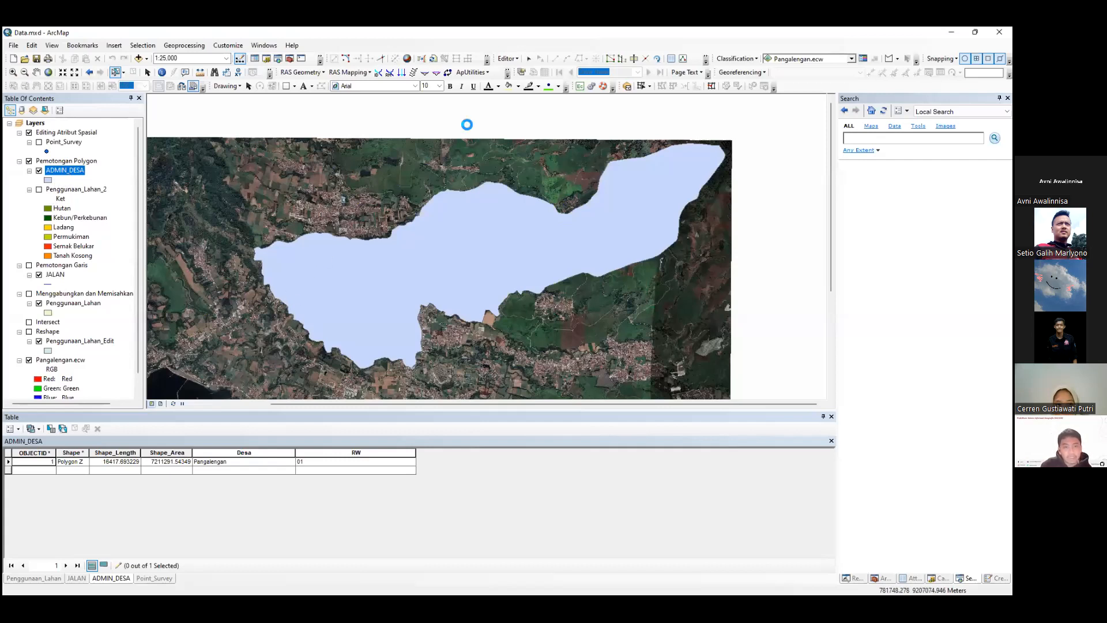
right_click(66, 170)
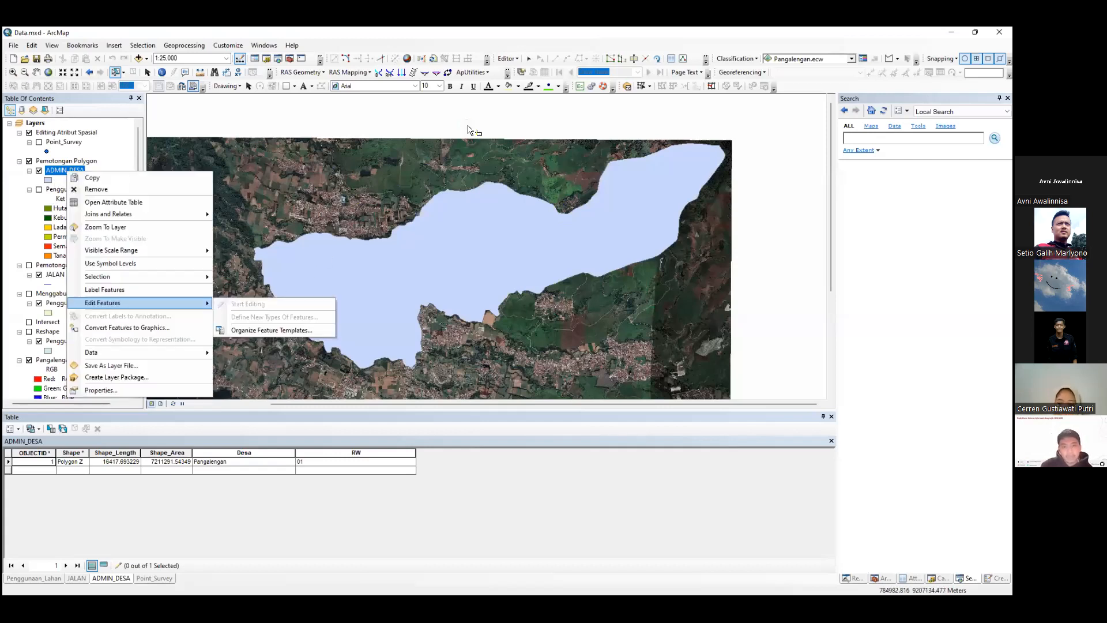
left_click(437, 132)
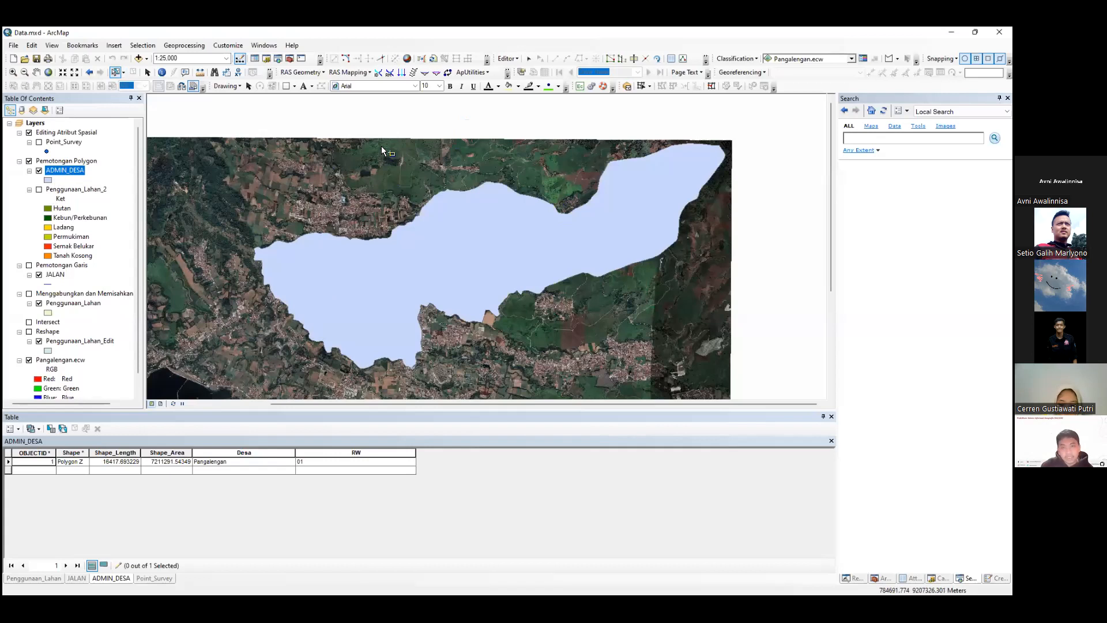
left_click_drag(644, 422, 660, 402)
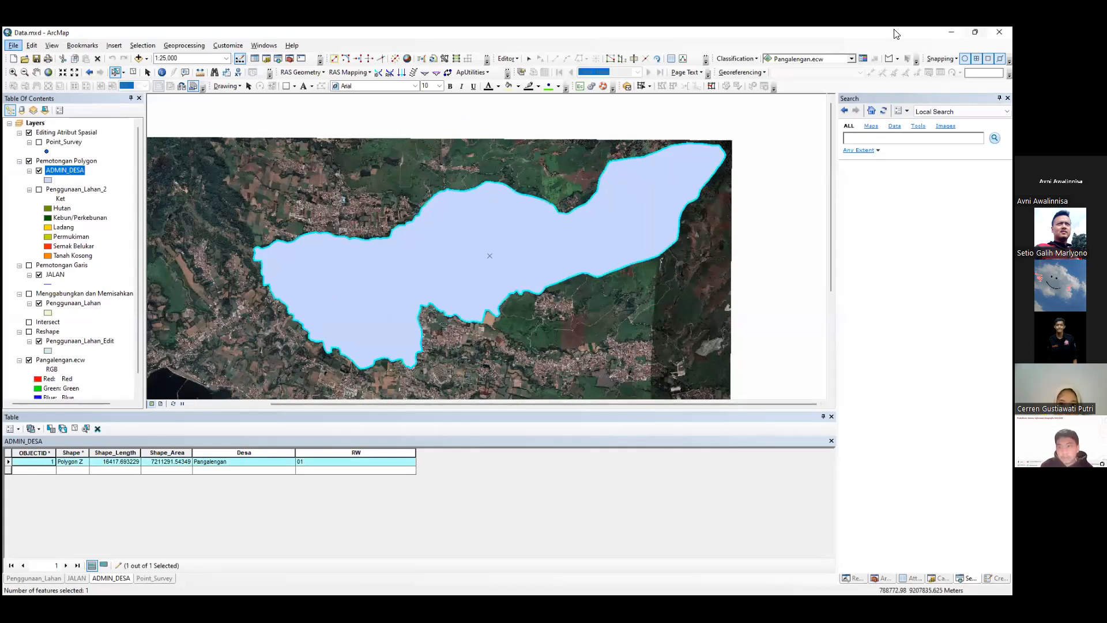
Step: Cut the selected ADMIN_DESA polygon with a curved line about 1,330 m long across its western end
left_click(975, 33)
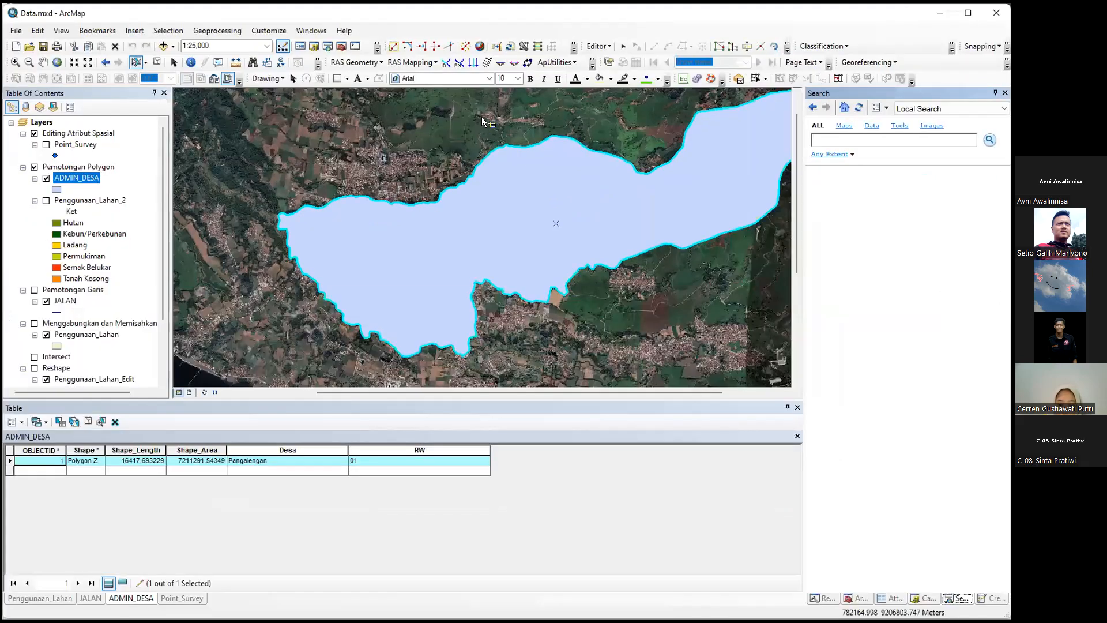
right_click(85, 177)
left_click(128, 241)
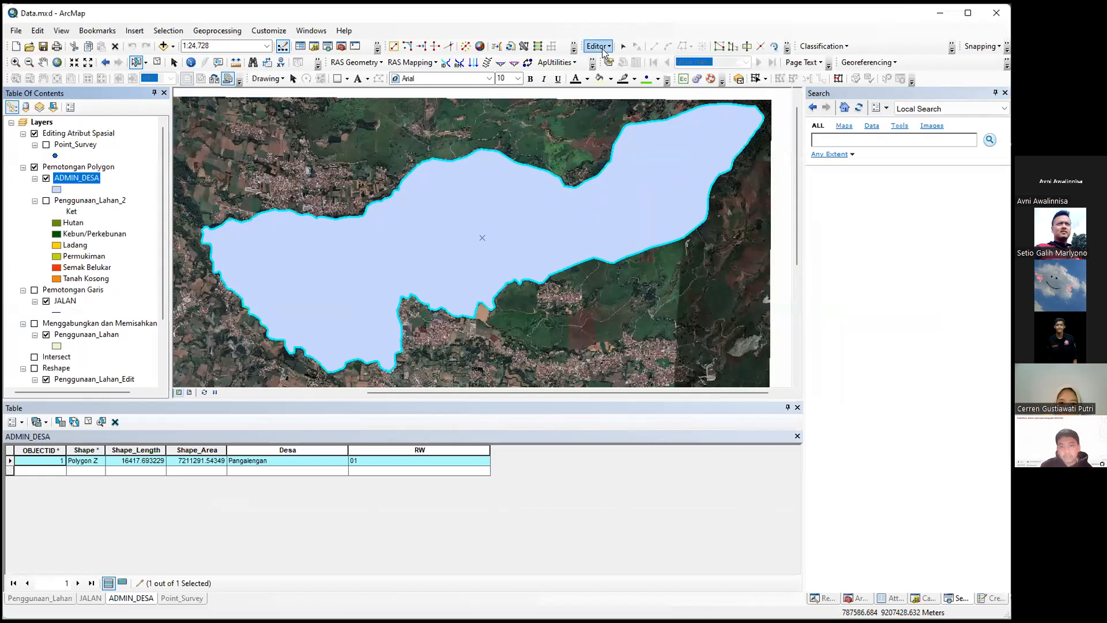
left_click(746, 49)
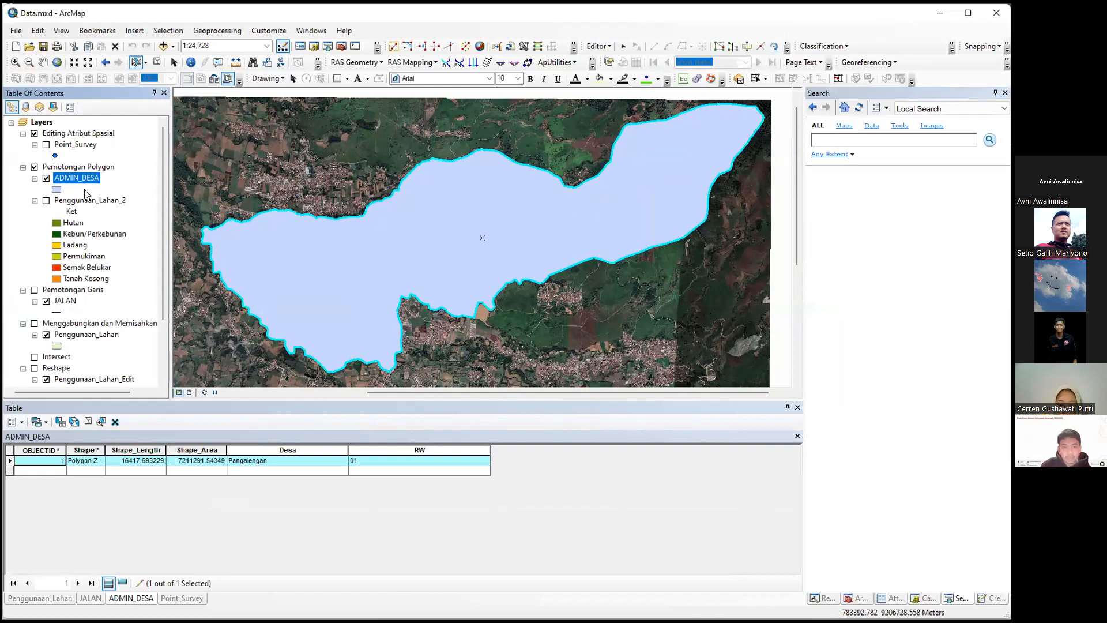
left_click(746, 50)
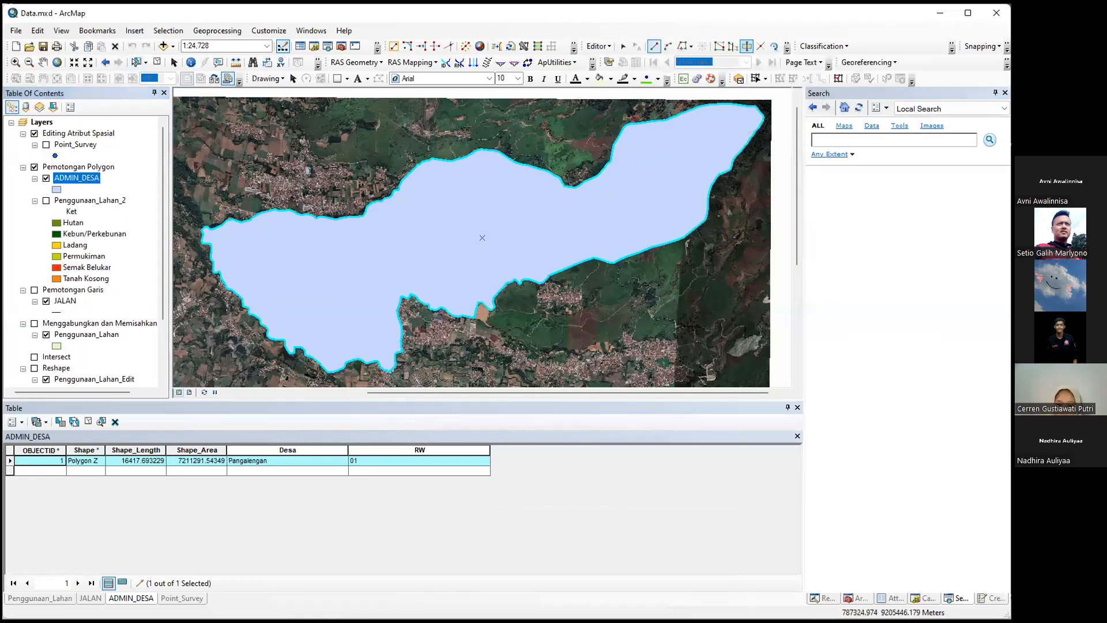
left_click(248, 202)
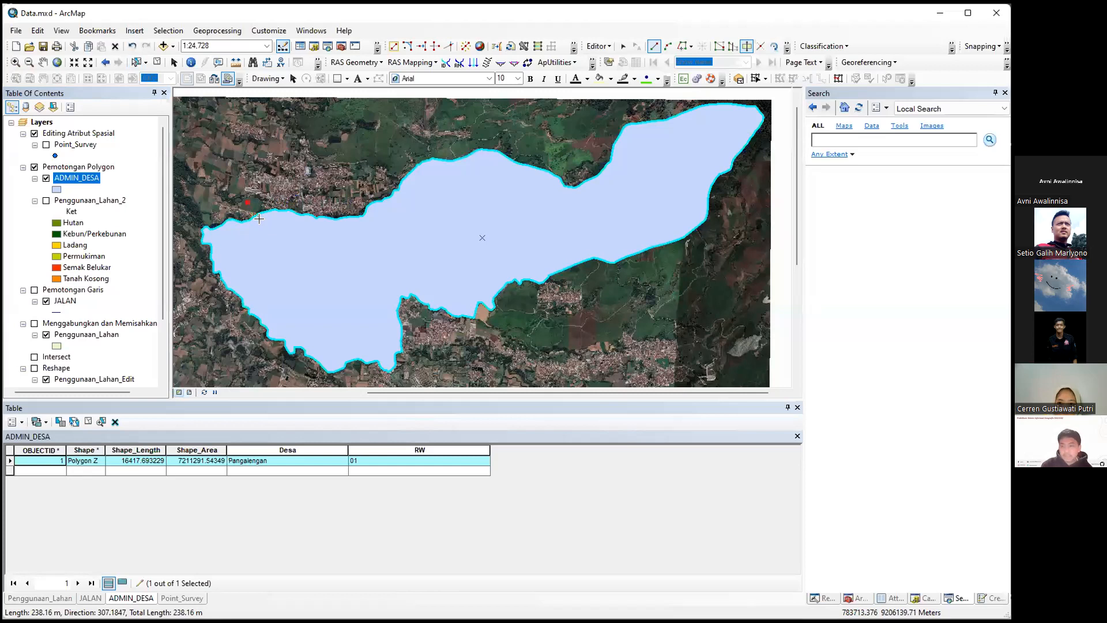
left_click(263, 221)
left_click(268, 240)
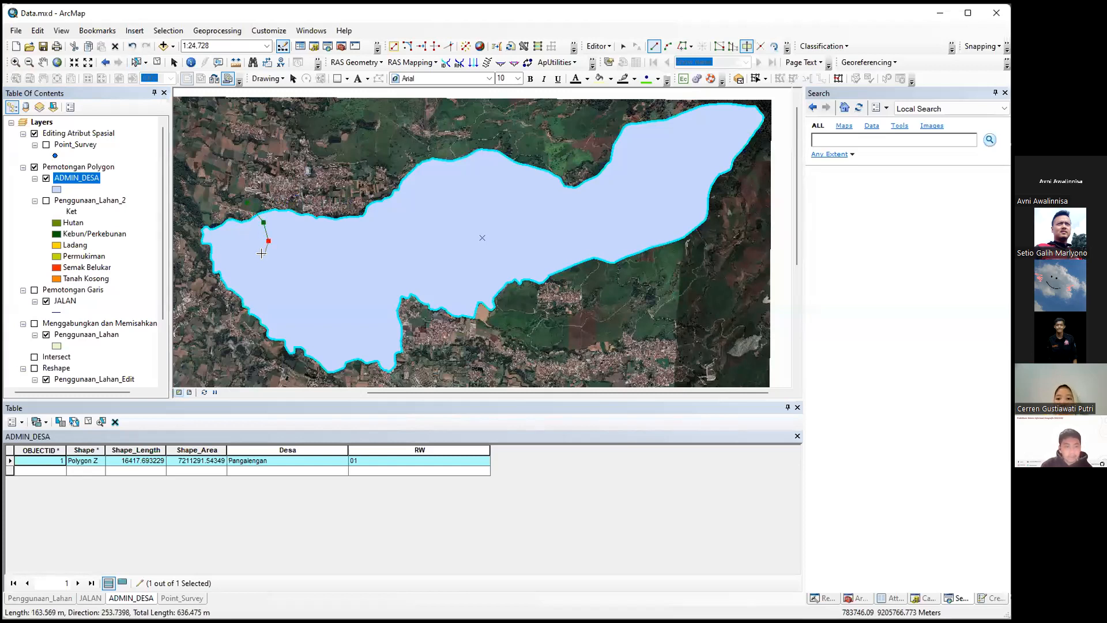
left_click(264, 255)
left_click(256, 266)
left_click(248, 273)
left_click(235, 283)
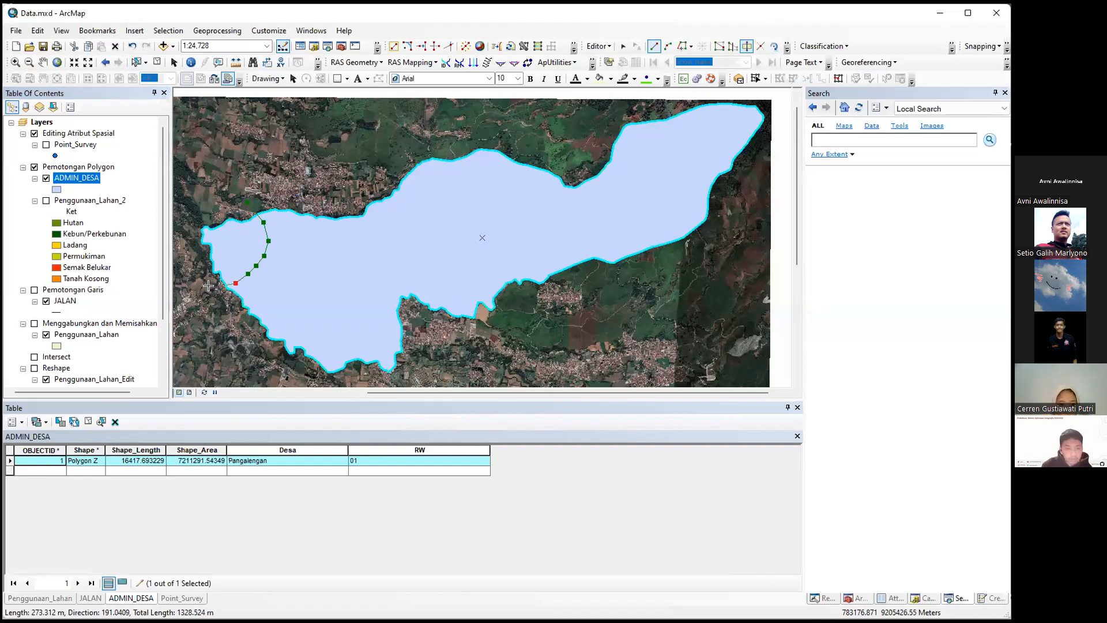
double_click(208, 285)
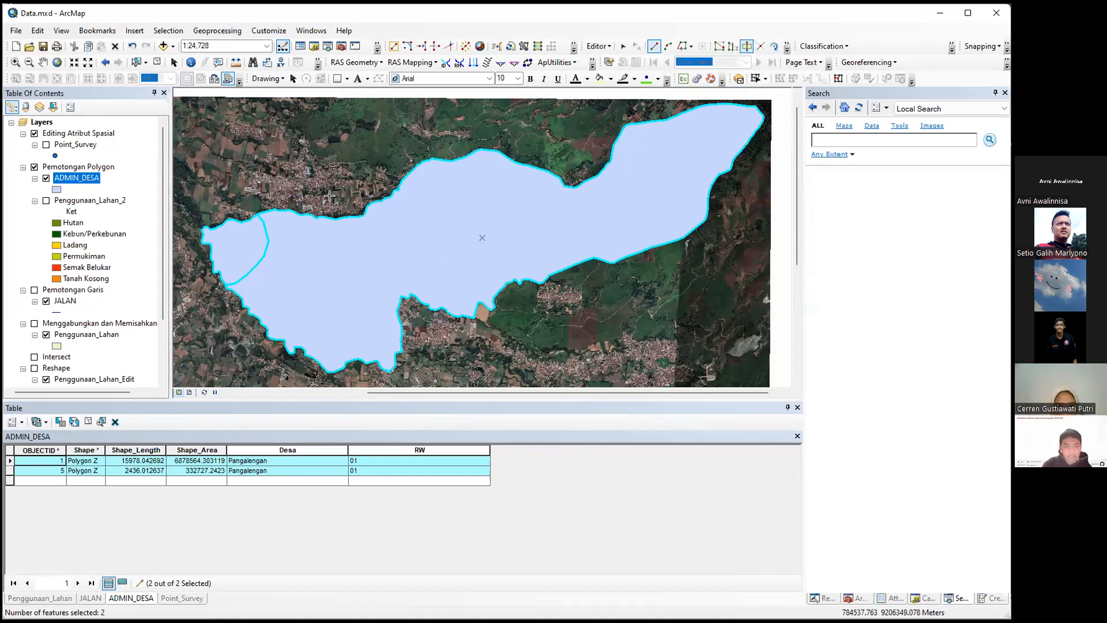
Step: Select only the larger eastern piece and cut it with a diagonal line running southwest, east of the first cut
left_click(156, 62)
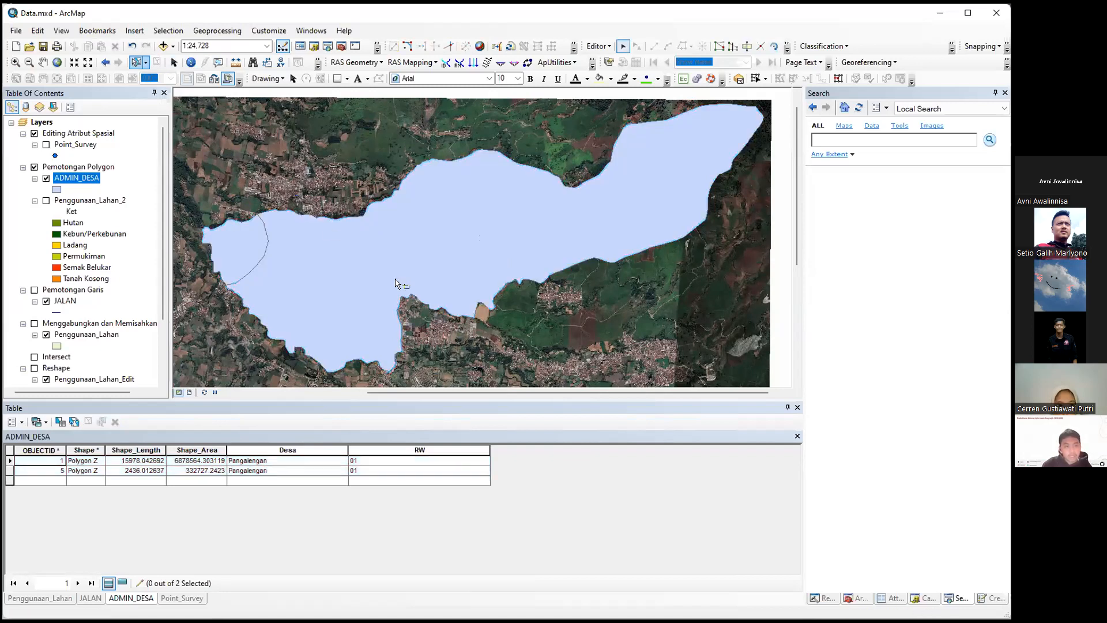
left_click(427, 257)
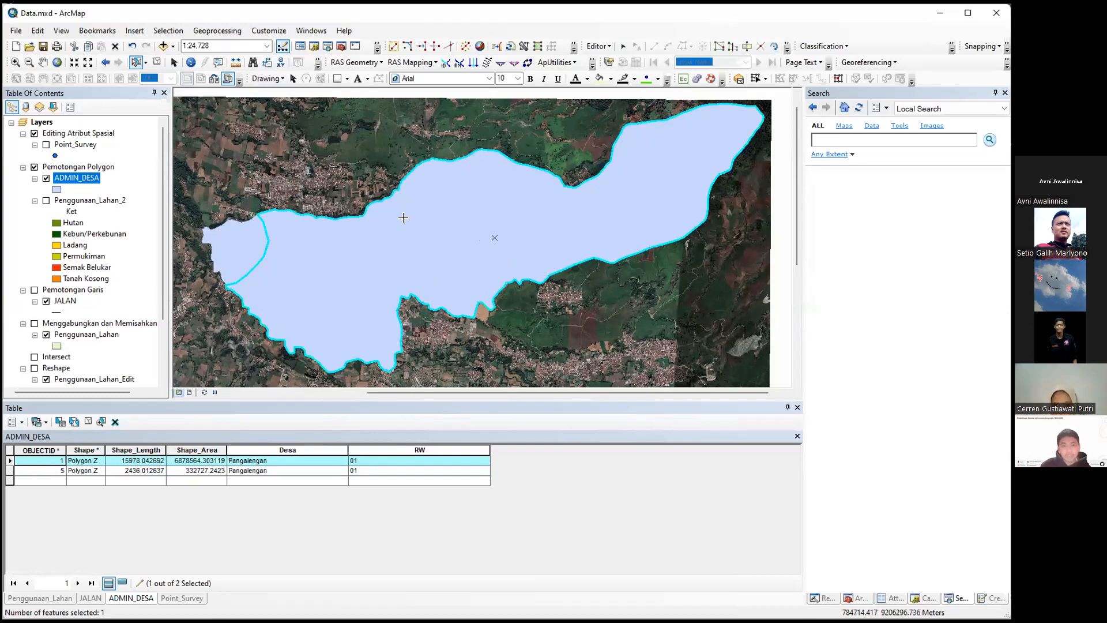
left_click(334, 201)
left_click(335, 226)
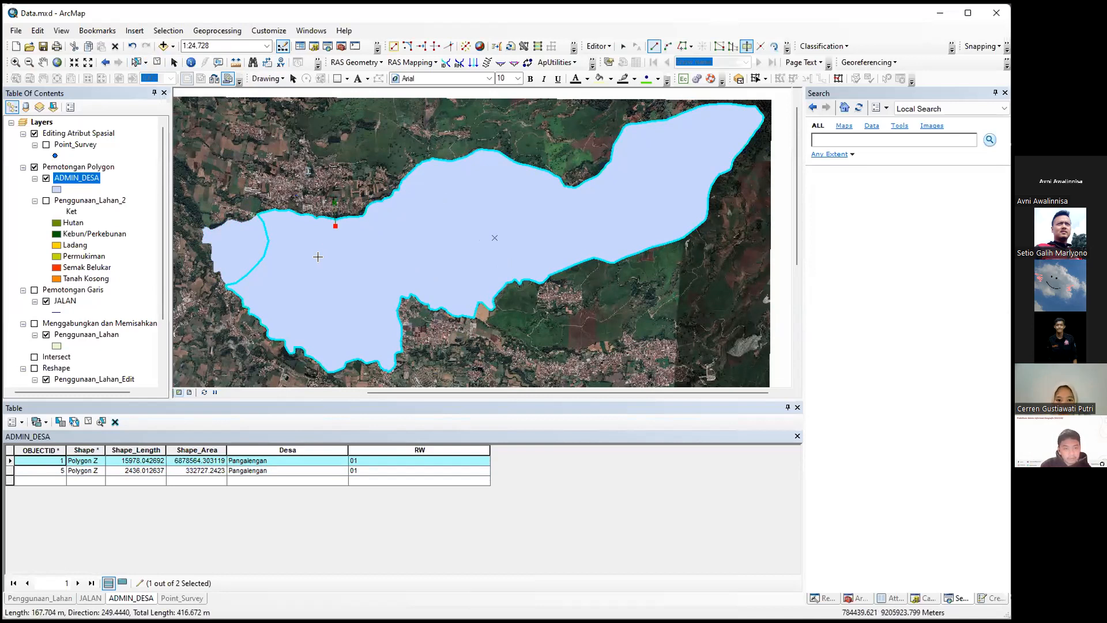
left_click(329, 245)
left_click(320, 259)
left_click(295, 287)
left_click(275, 304)
left_click(260, 323)
double_click(245, 336)
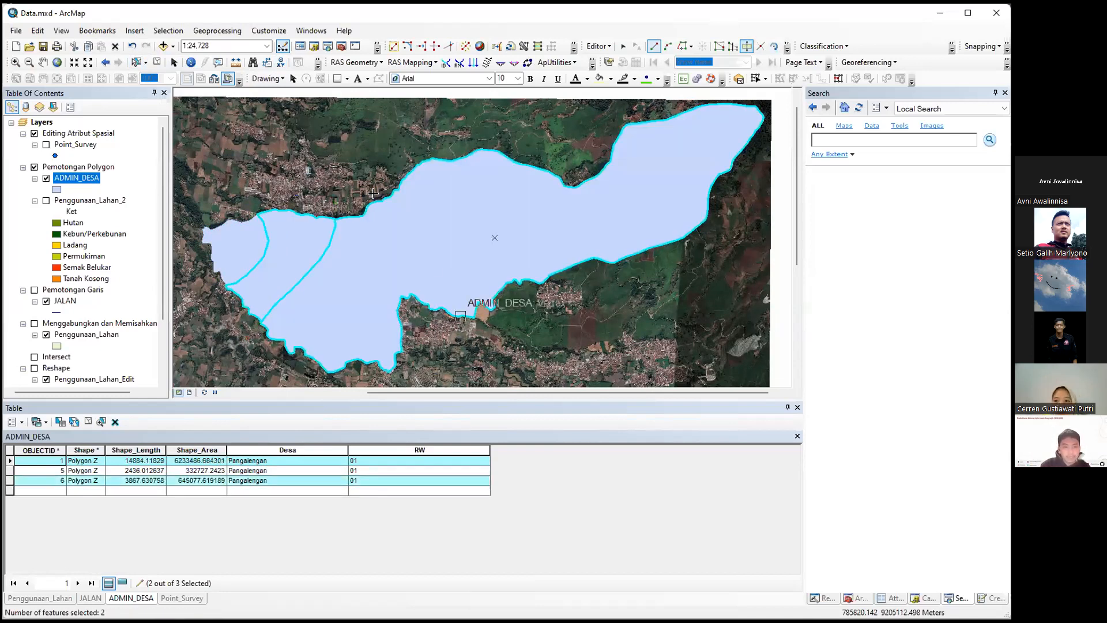
Step: Cut the remaining eastern piece with a north-south line ending at the polygon's southern tip
left_click(353, 195)
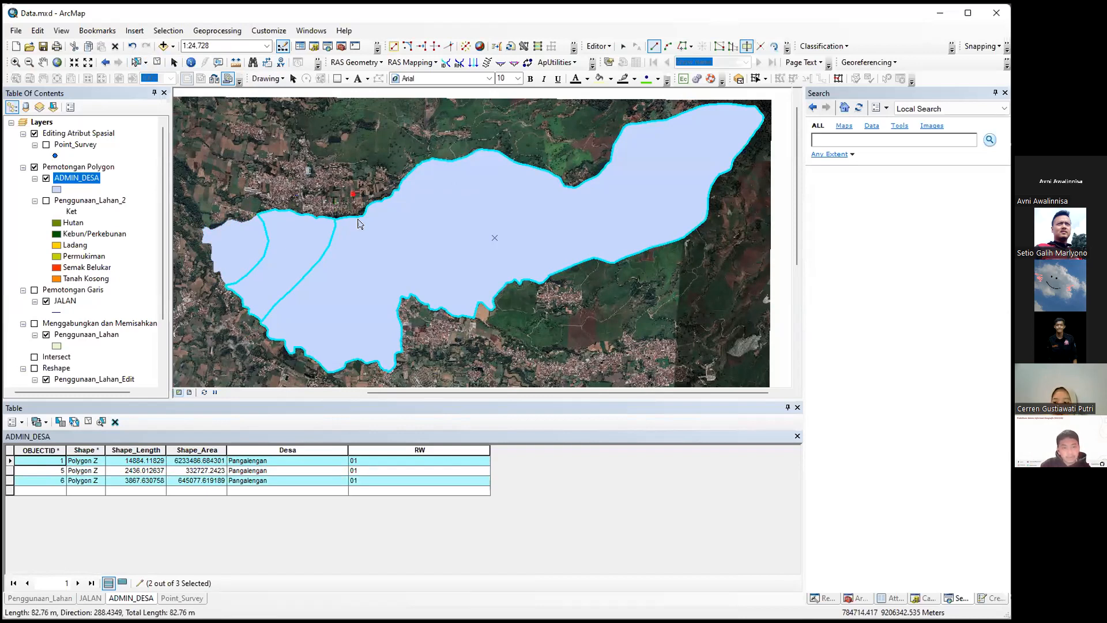
left_click(361, 229)
left_click(372, 246)
left_click(371, 280)
left_click(362, 331)
double_click(407, 380)
Step: Cut the polygon through its middle with a line bending southeast from the northern edge to the orange field
left_click(411, 171)
left_click(446, 188)
left_click(464, 224)
left_click(473, 269)
left_click(494, 307)
double_click(558, 318)
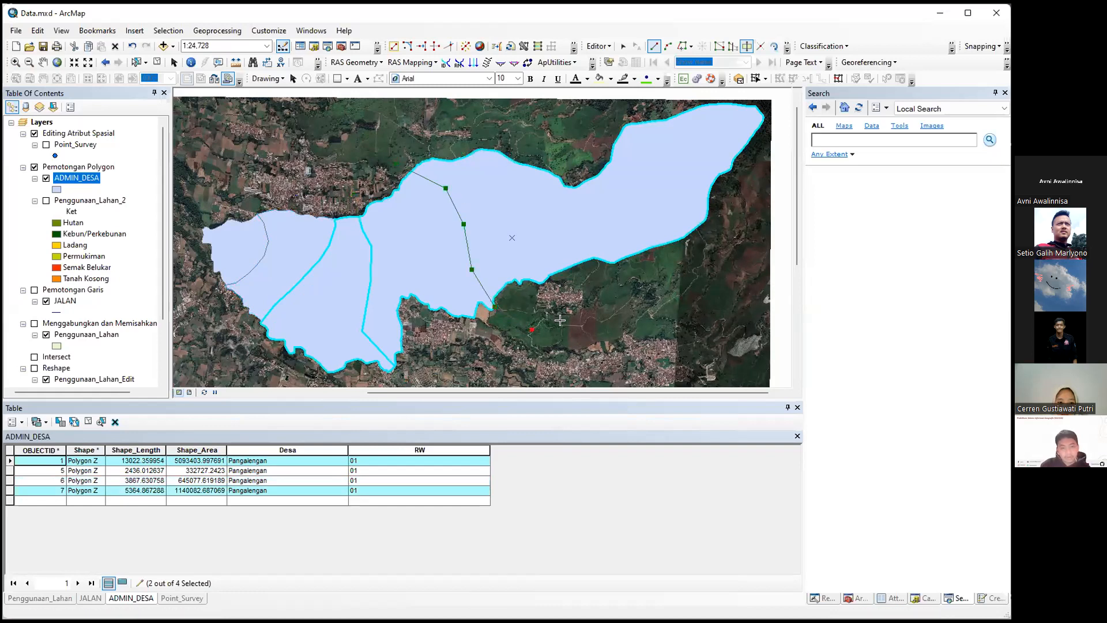
Step: Cut off the northeastern part of the polygon with a roughly north-south line about 1,500 m long
left_click(586, 181)
left_click(597, 208)
left_click(601, 234)
left_click(608, 263)
double_click(619, 287)
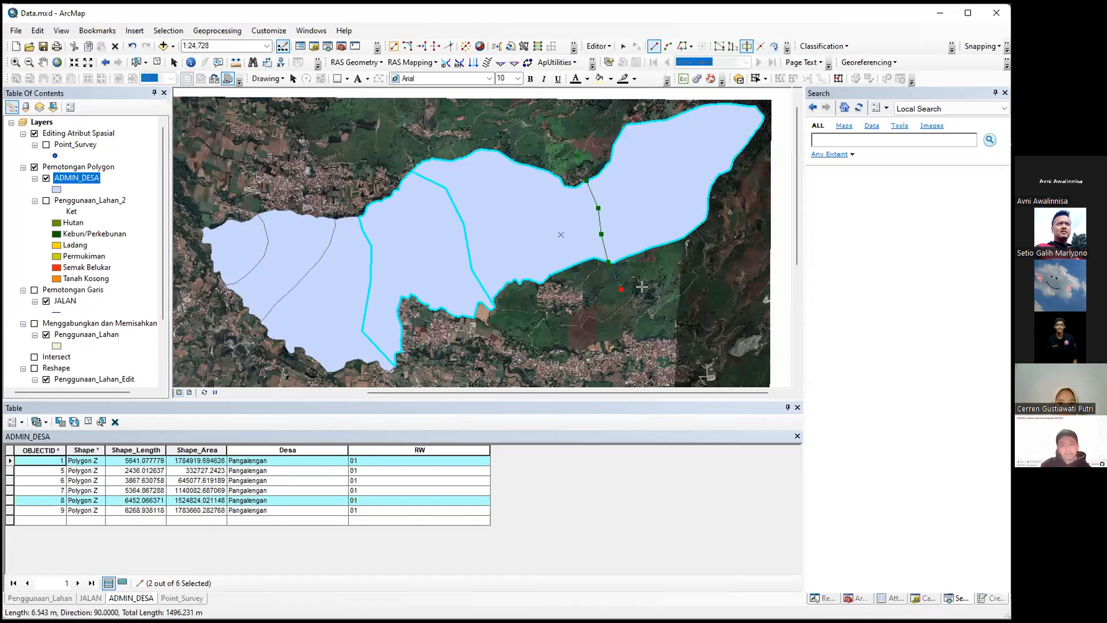
Step: Select single cut pieces on the map to check their table records, and clear the selection
left_click(157, 63)
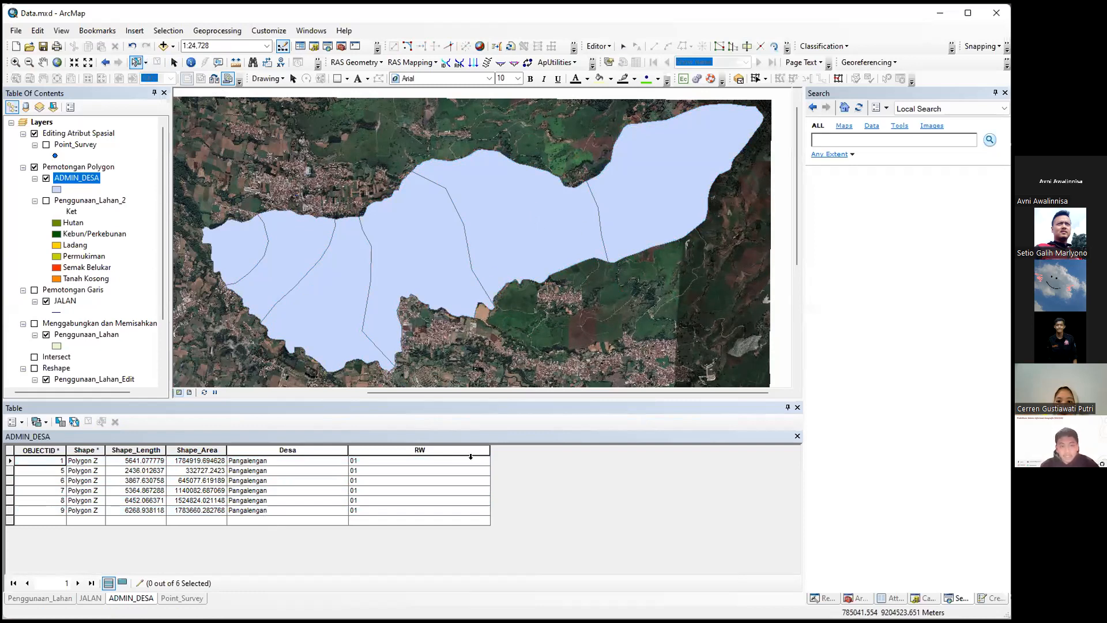
left_click(260, 248)
left_click(423, 230)
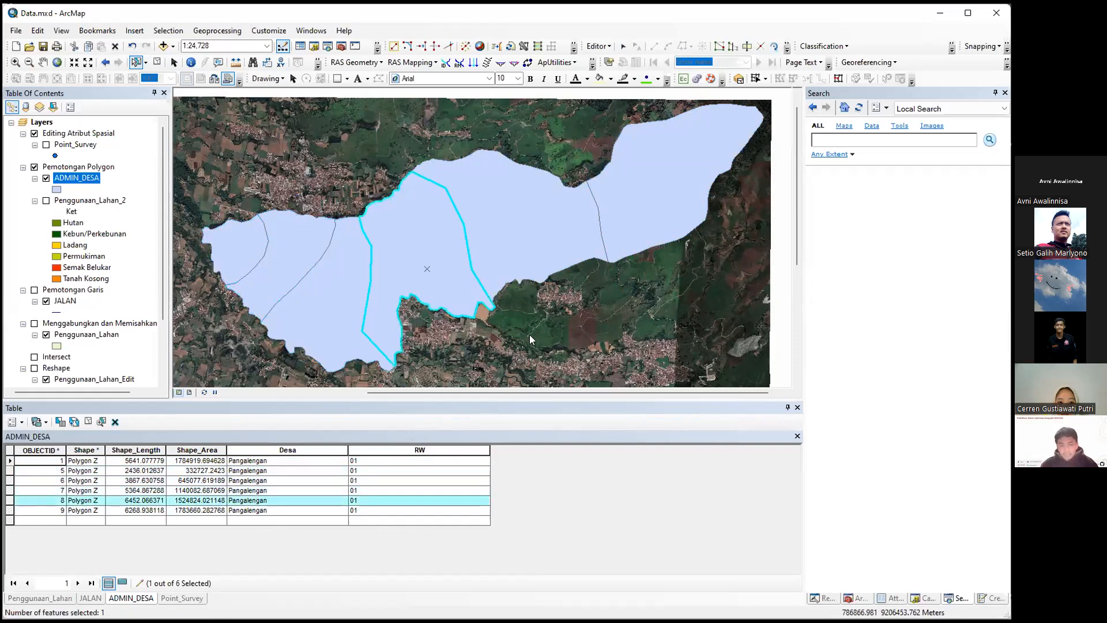
left_click(156, 63)
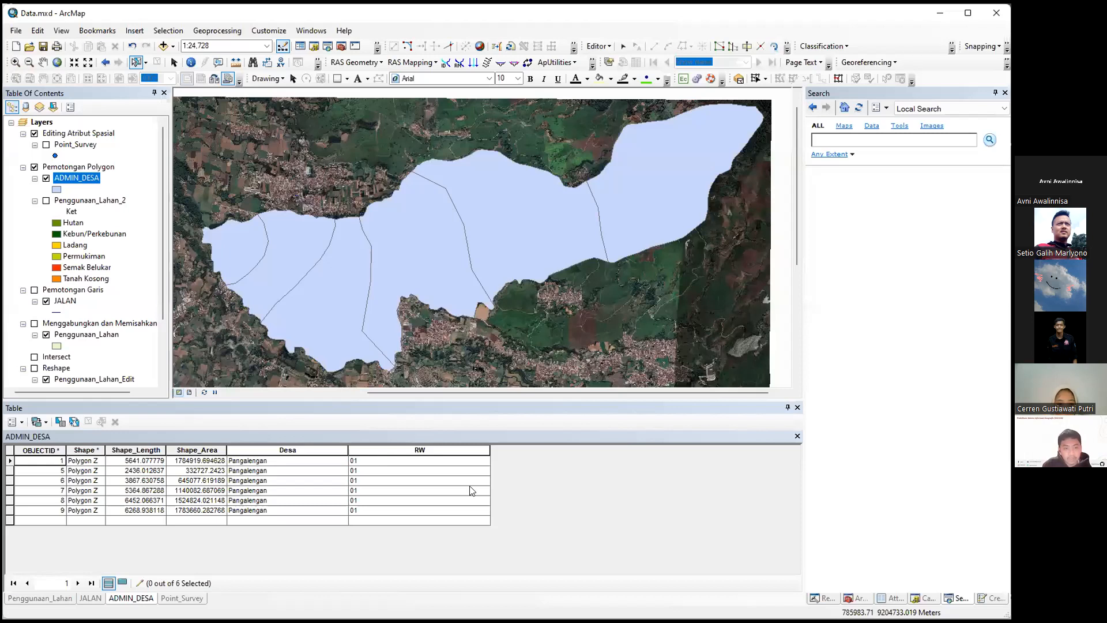
Step: Set the RW values of the second to sixth ADMIN_DESA records to 02, 03, 04, 05 and 06
left_click(364, 470)
type("0")
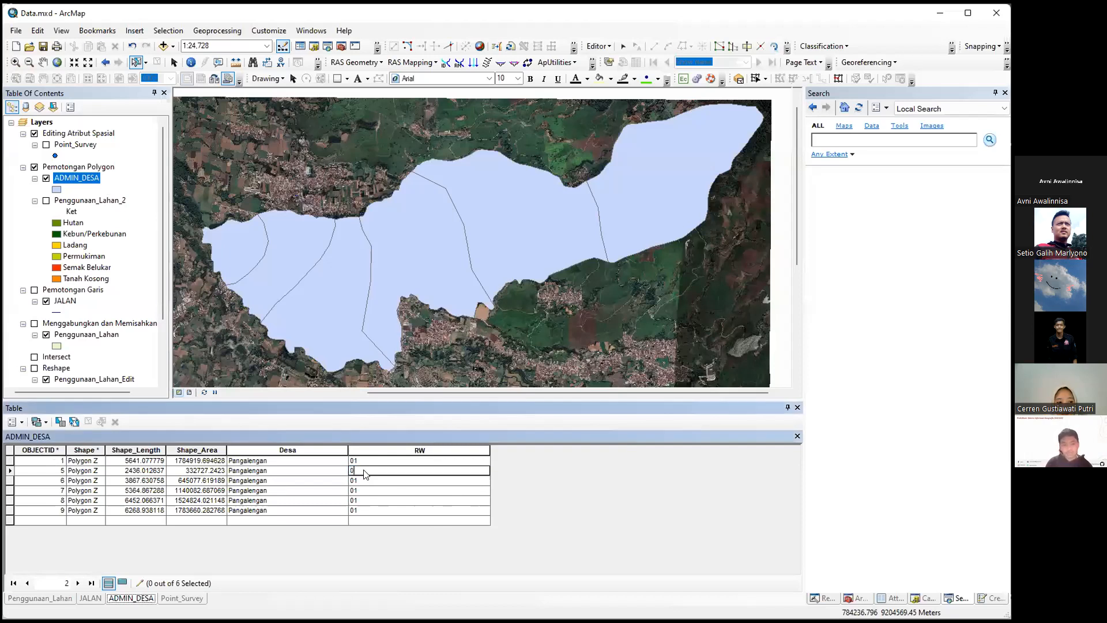
type("2")
key("Return")
type("03")
key("Return")
type("04")
key("Return")
type("05")
key("Return")
type("06")
Step: Select all ADMIN_DESA pieces to review them with their records, and clear the selection
left_click_drag(183, 141, 721, 317)
left_click_drag(673, 303, 670, 302)
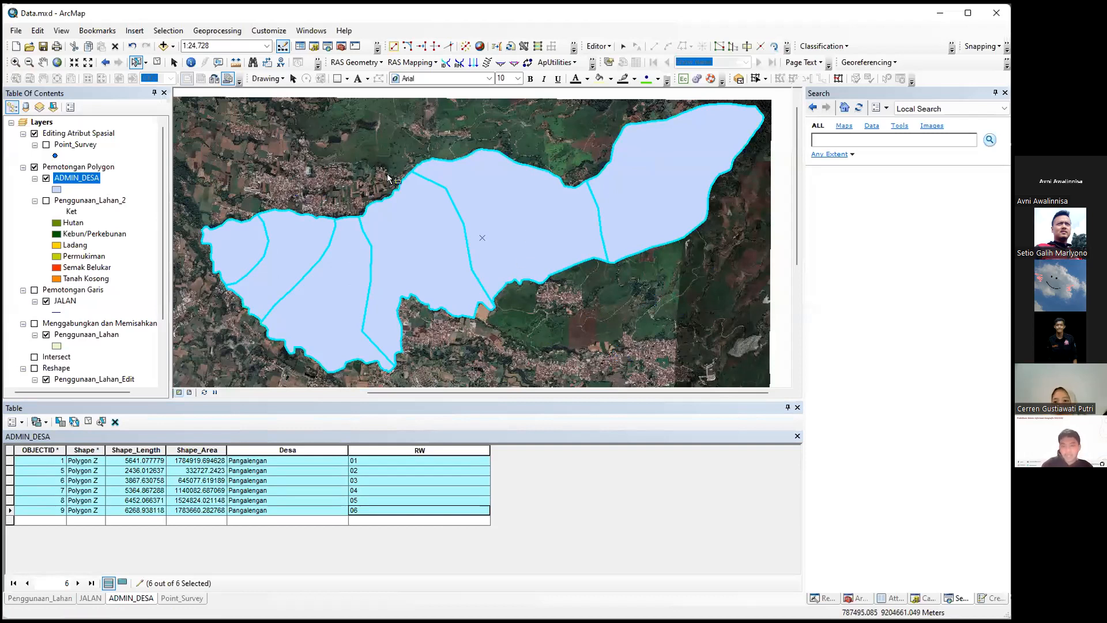
left_click(327, 124)
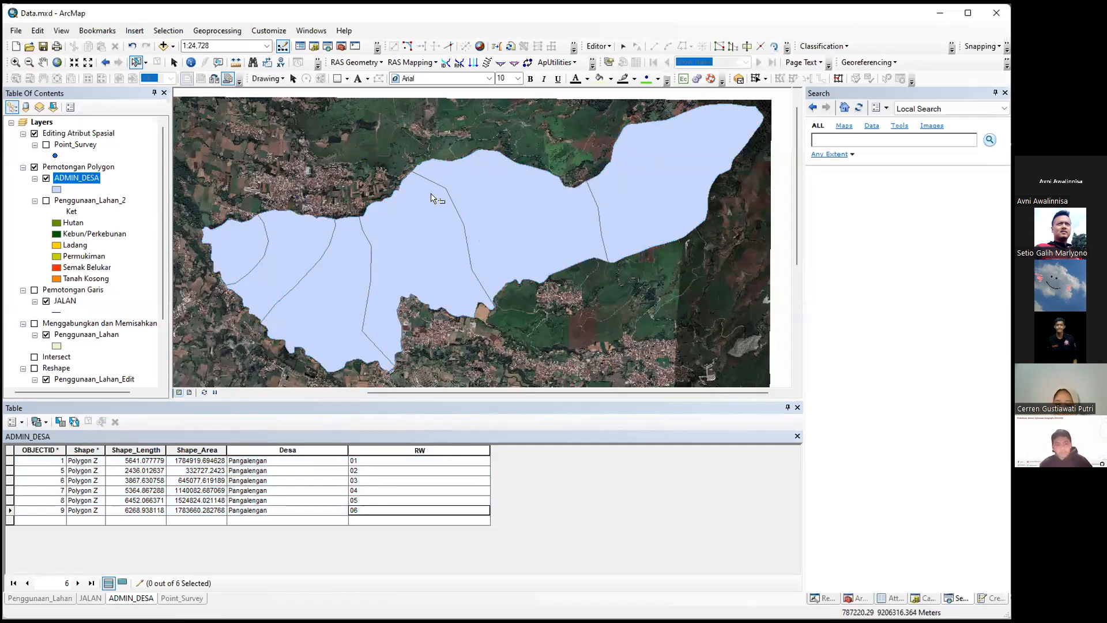
Step: Stop the edit session without saving the edits
left_click_drag(602, 271, 618, 335)
left_click(601, 47)
left_click(617, 80)
left_click(572, 333)
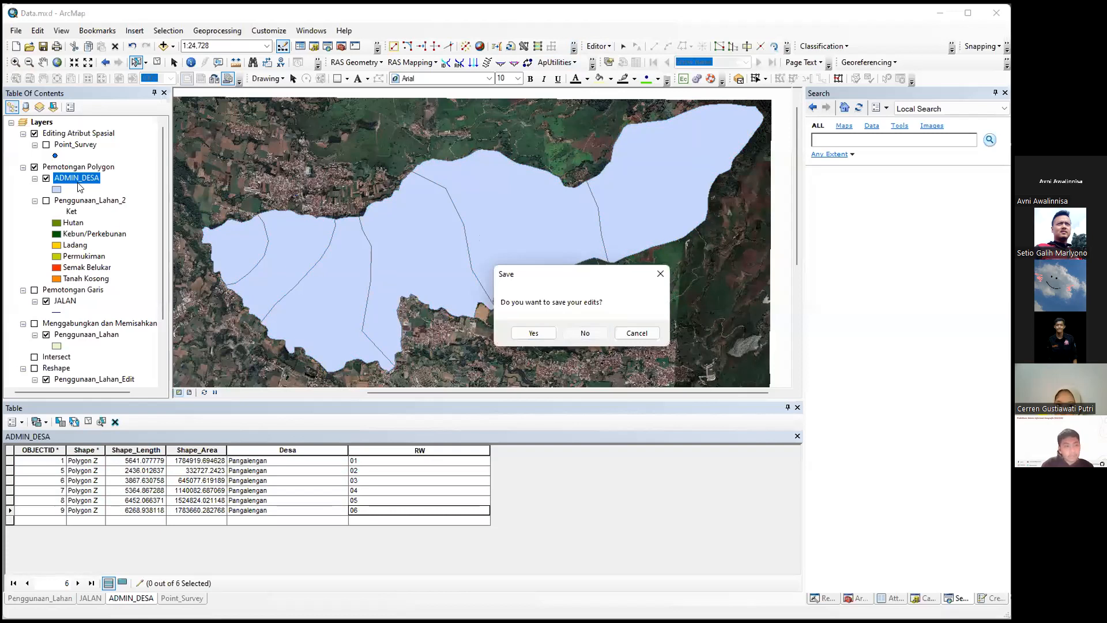
Step: Add a text field named Ket to the ADMIN_DESA attribute table
right_click(75, 176)
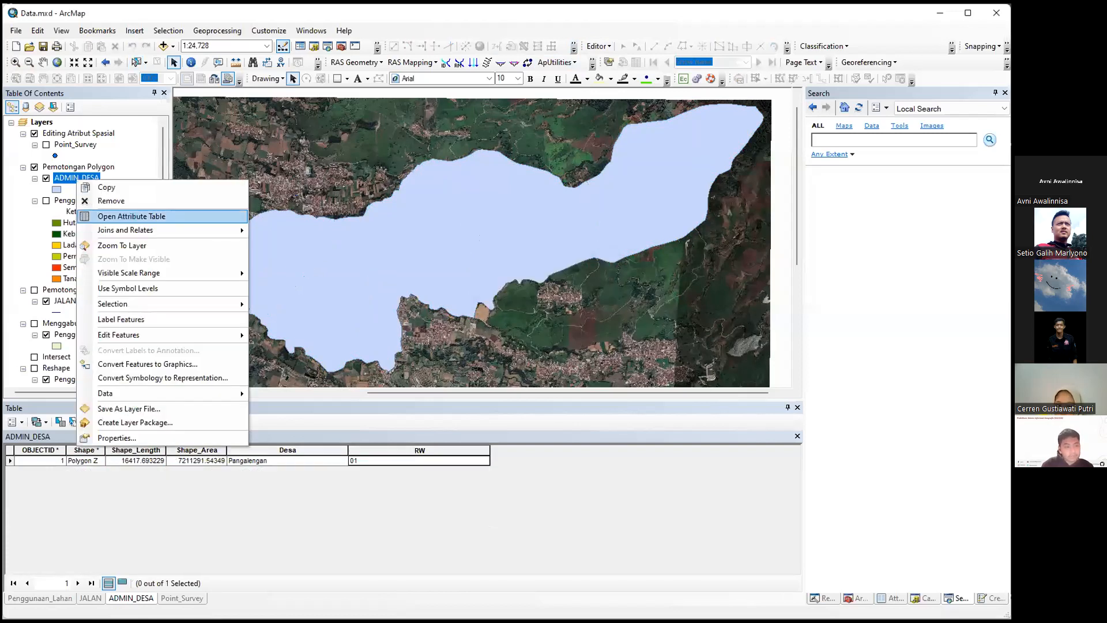
left_click(126, 215)
left_click(17, 423)
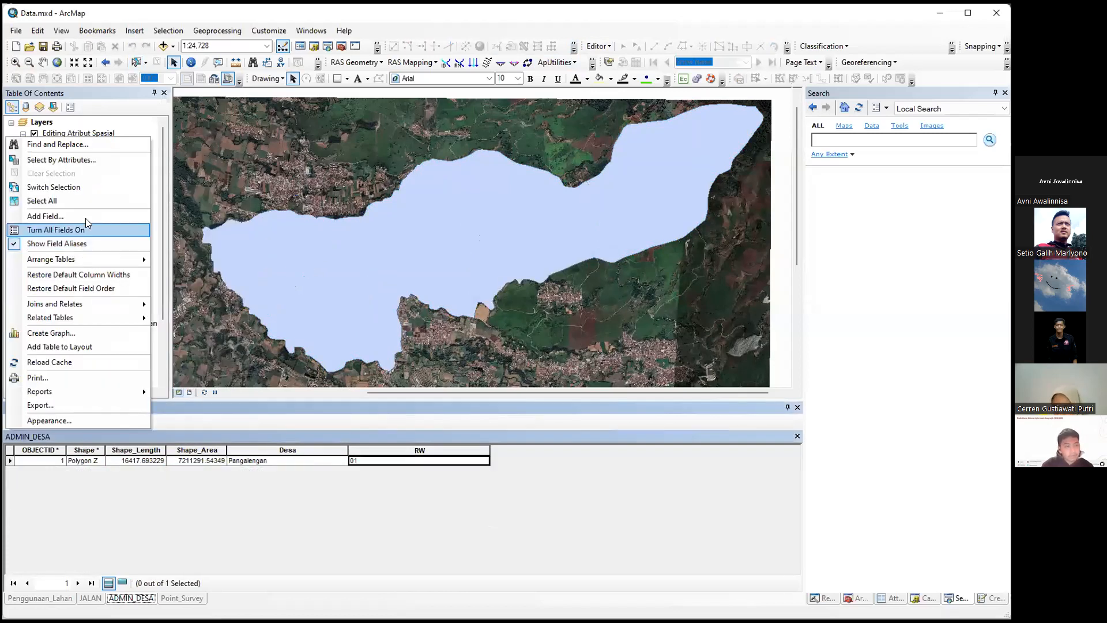
left_click(85, 216)
type("Ket")
left_click(487, 272)
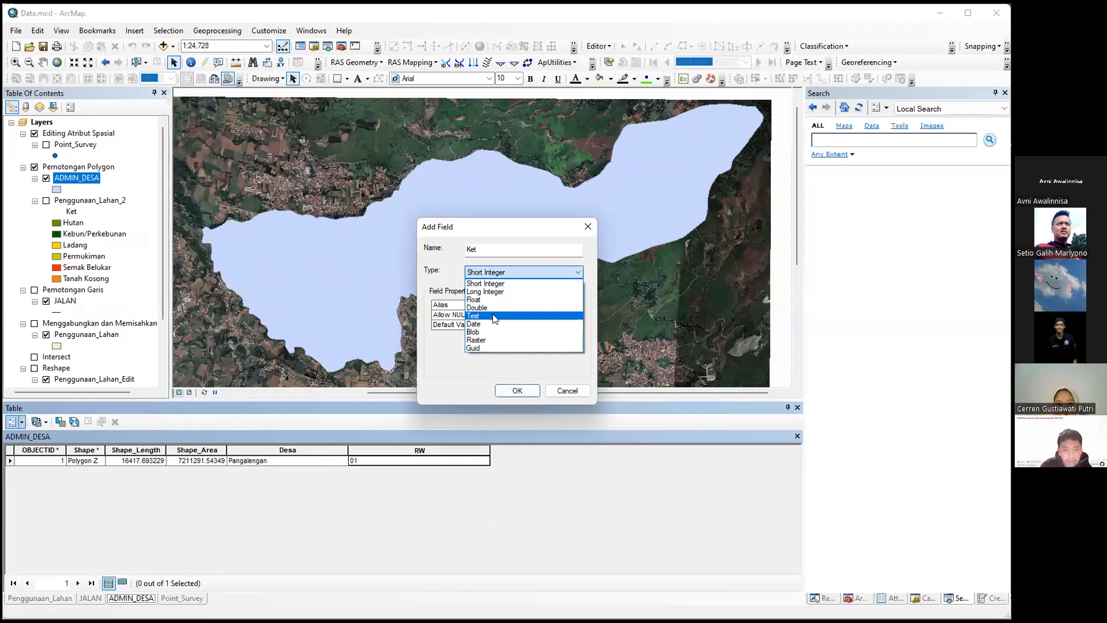
left_click(494, 316)
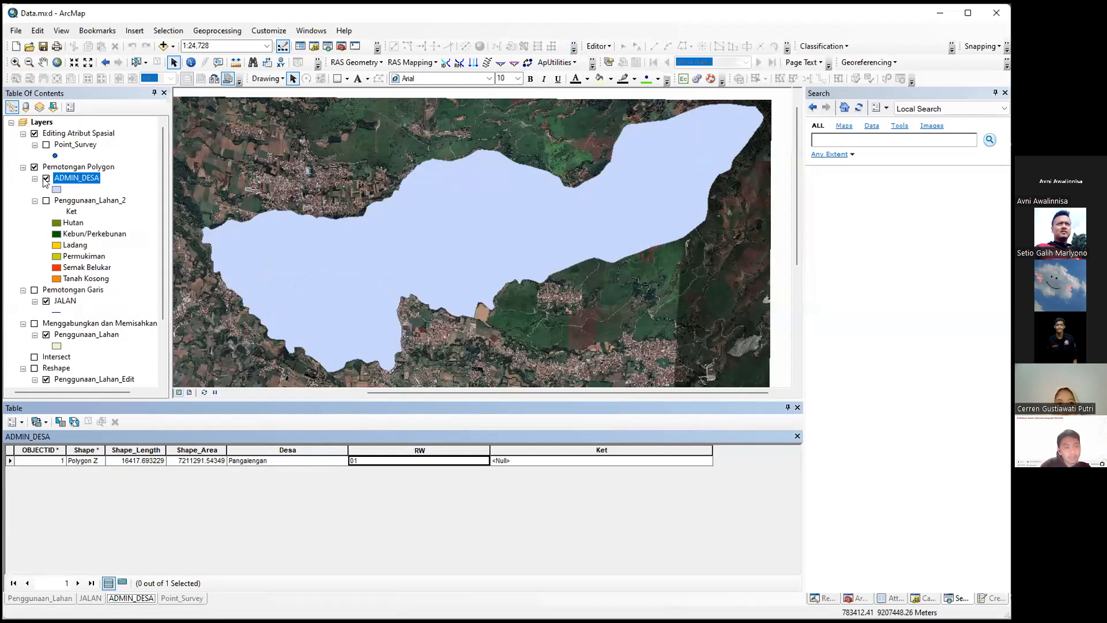
Step: Start an edit session on the ADMIN_DESA layer
right_click(79, 179)
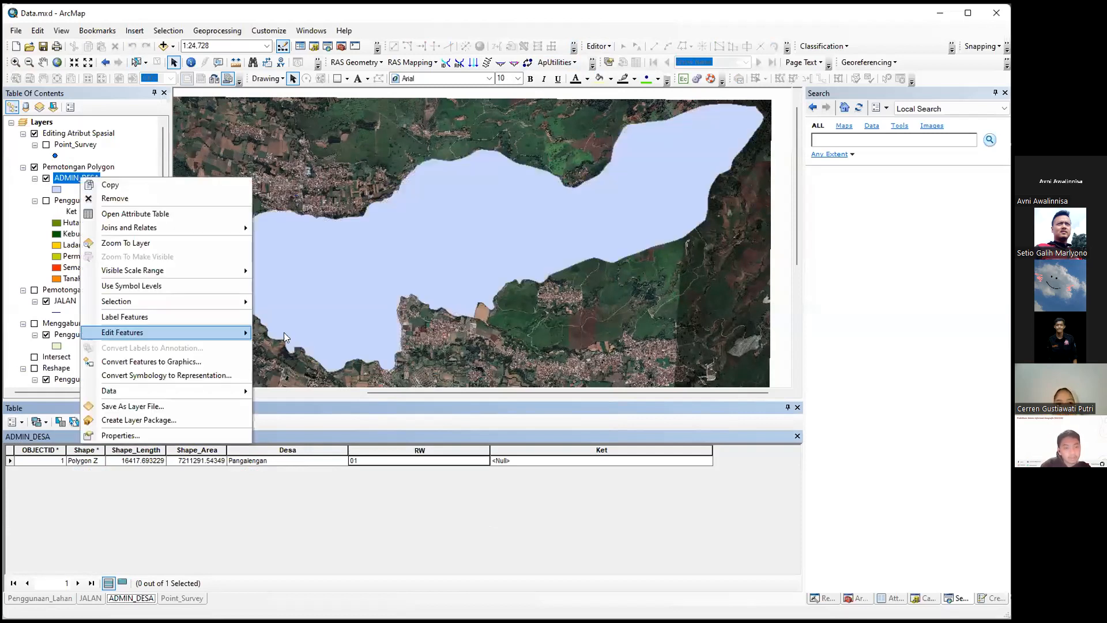
mouse_move(231, 332)
left_click(276, 333)
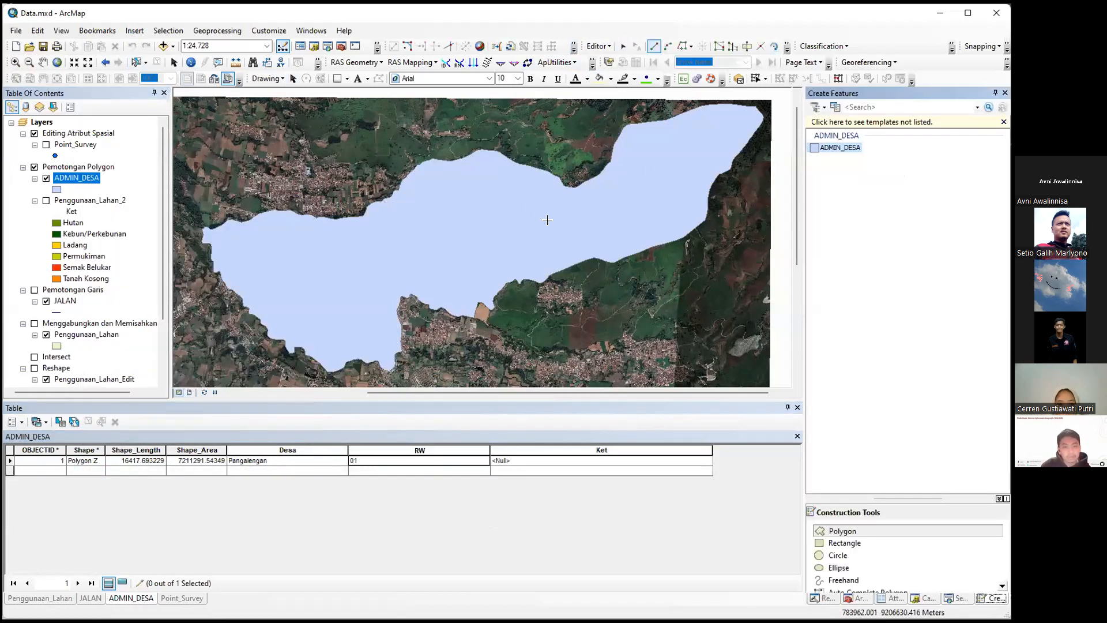
Step: Sketch an ADMIN_DESA polygon with a perimeter of about 938 m around the settlement and blue-roofed building west of the curved road
scroll(543, 219, "up", 3)
scroll(543, 220, "up", 4)
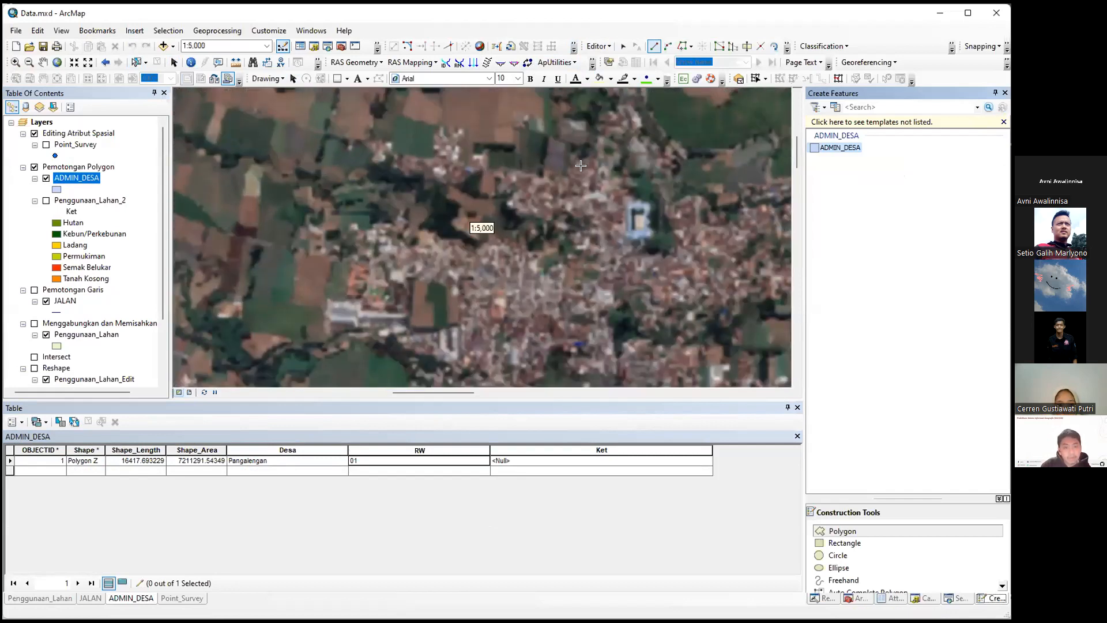
left_click_drag(534, 233, 417, 197)
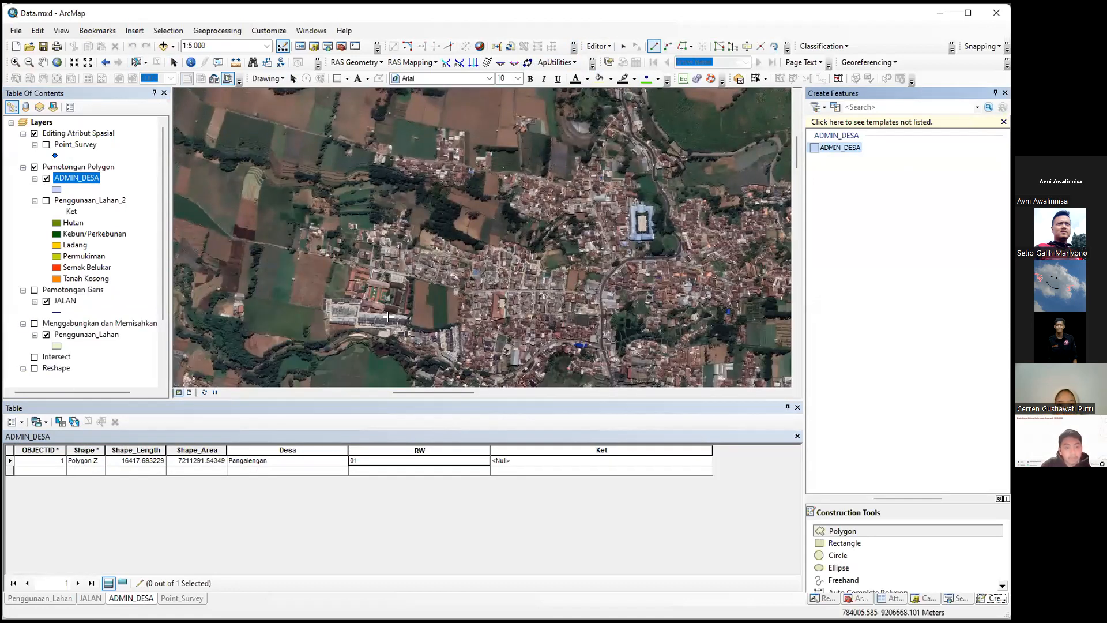
scroll(356, 314, "up", 2)
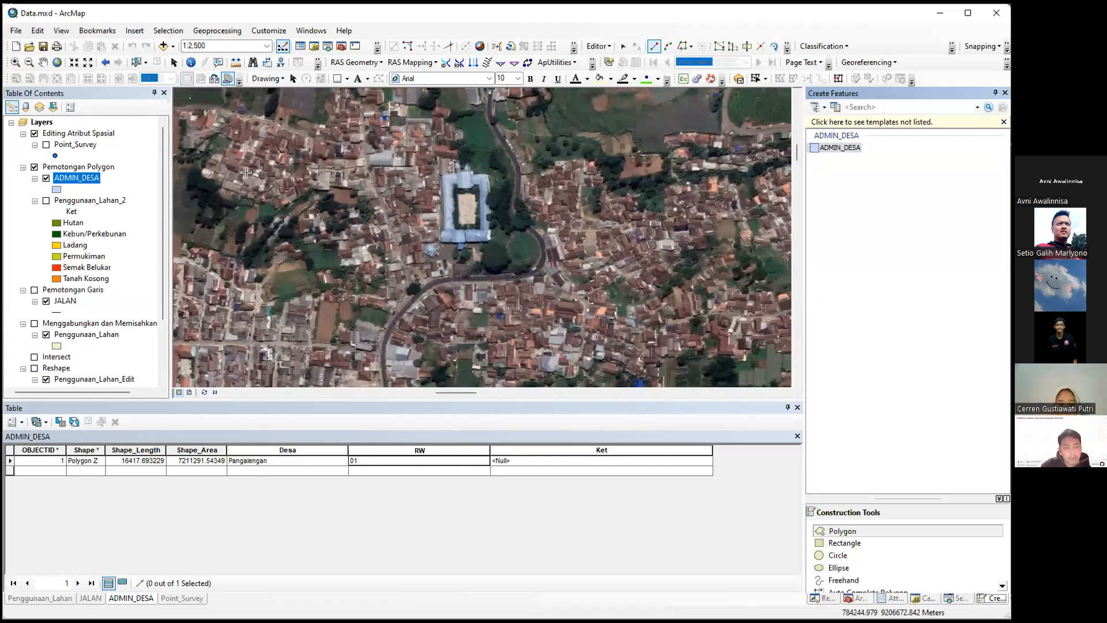
left_click_drag(258, 144, 265, 150)
left_click_drag(353, 163, 387, 121)
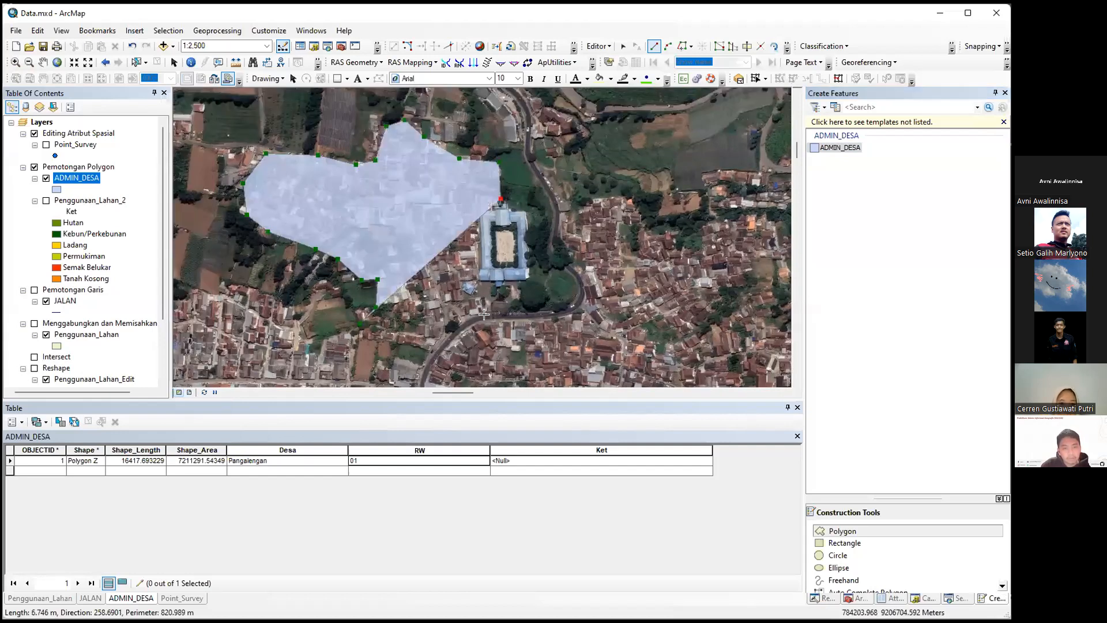
left_click(505, 207)
left_click(522, 208)
left_click(520, 226)
left_click(527, 279)
left_click(520, 308)
left_click(488, 316)
left_click(461, 330)
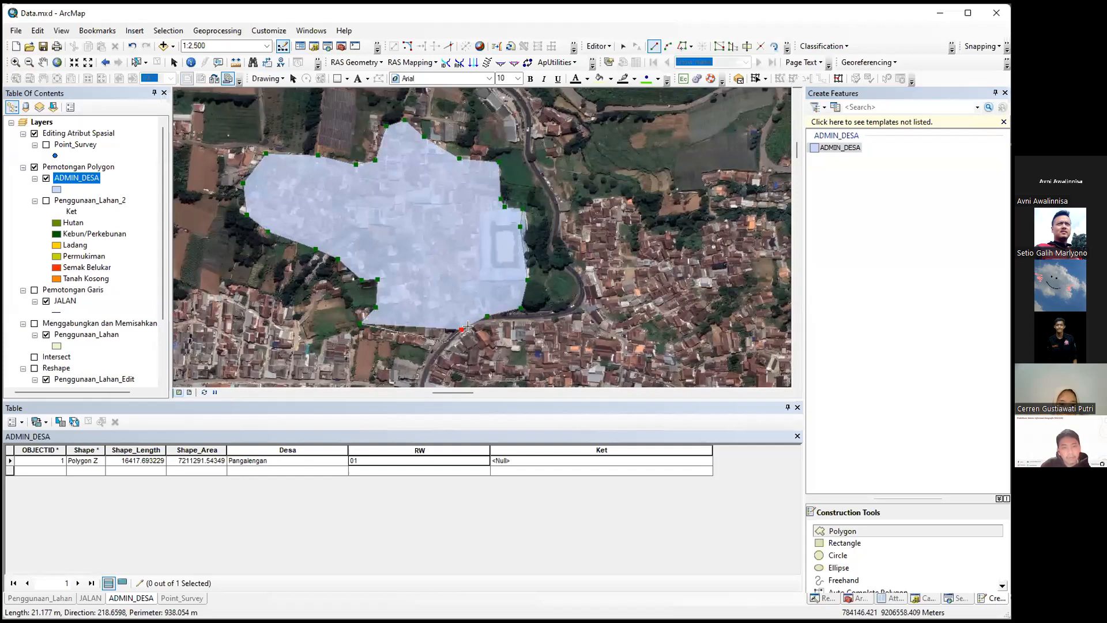
double_click(467, 326)
Step: Sketch a narrow ADMIN_DESA polygon with a perimeter of about 454 m between the settlement polygon and the curved road
left_click_drag(572, 182, 537, 158)
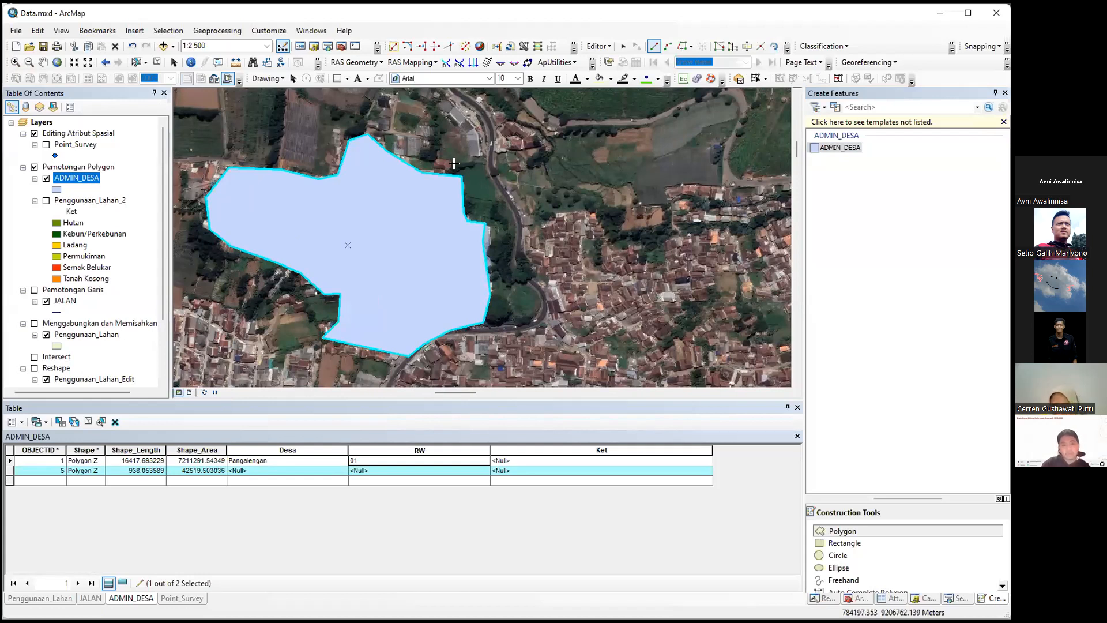
left_click(481, 154)
left_click(494, 175)
left_click(502, 197)
left_click(509, 218)
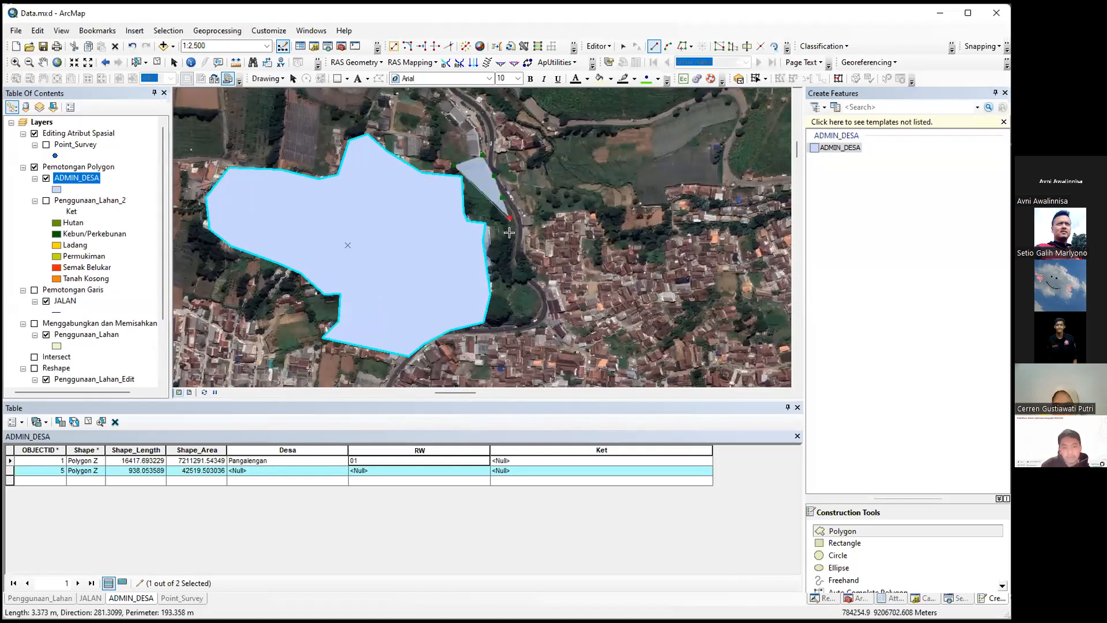
left_click(512, 234)
left_click(511, 251)
left_click(515, 260)
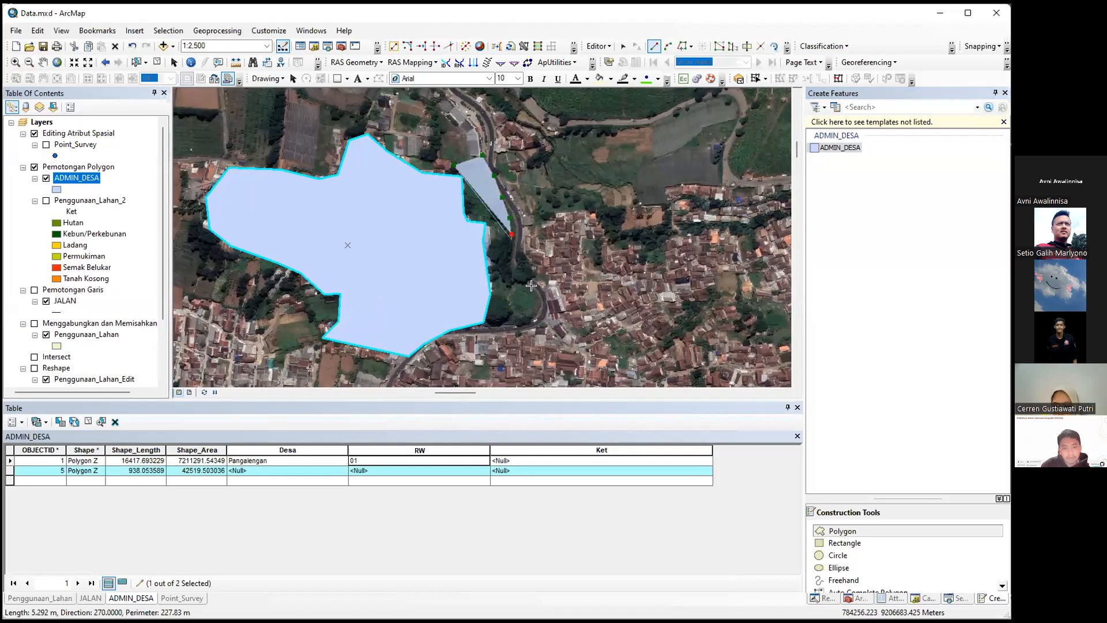
left_click(532, 283)
left_click(540, 297)
left_click(540, 314)
left_click(521, 326)
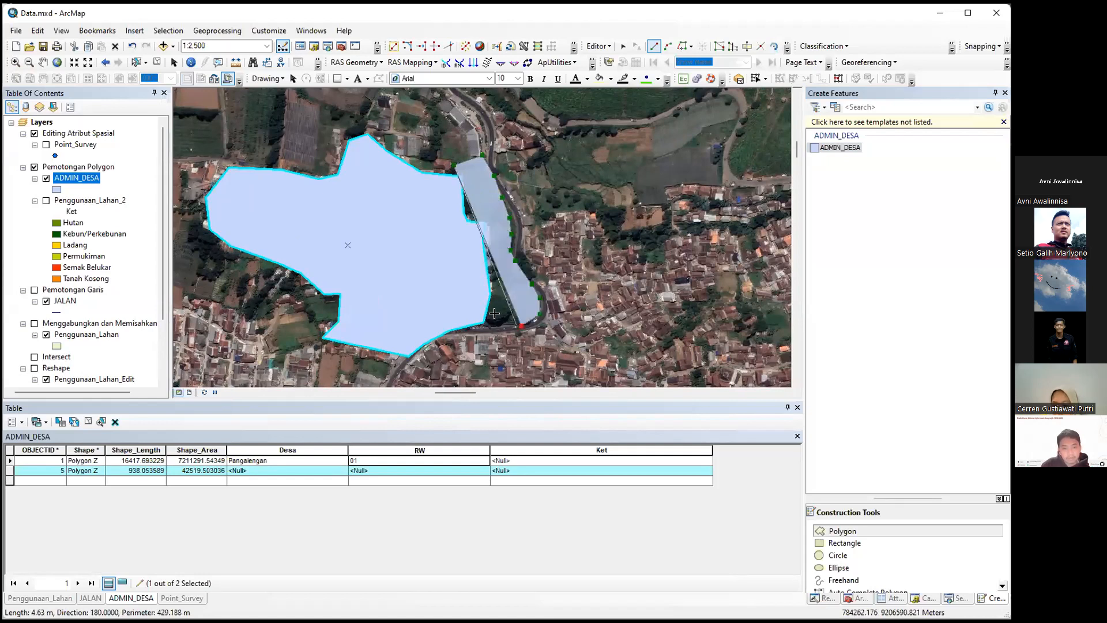
left_click(505, 323)
left_click(494, 319)
left_click(490, 319)
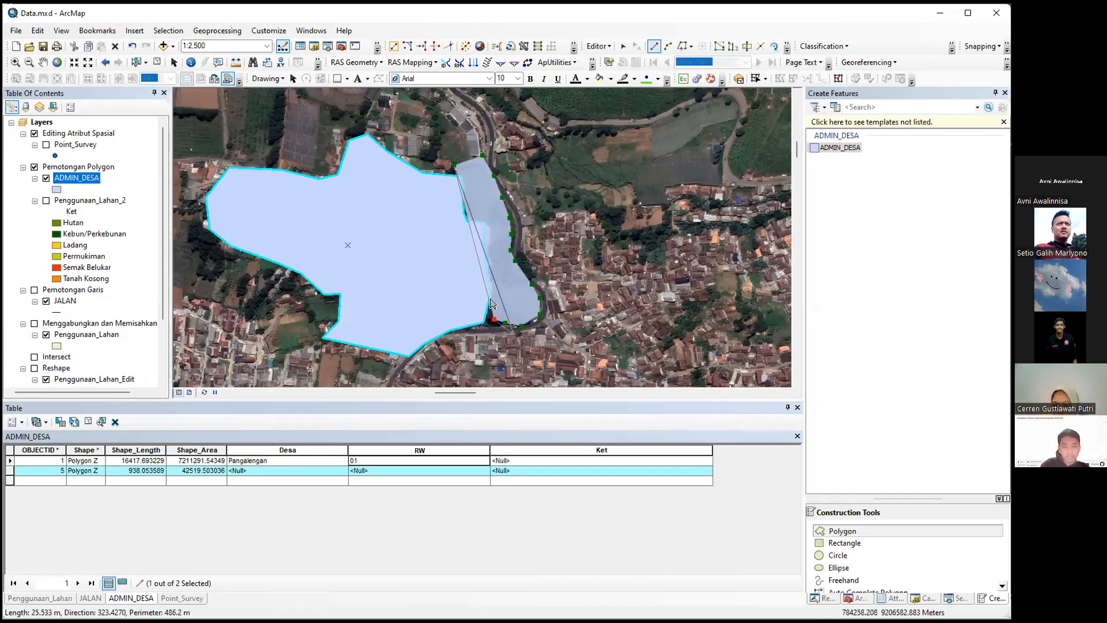
left_click(502, 297)
left_click(500, 276)
left_click(496, 257)
left_click(497, 234)
left_click(484, 215)
double_click(470, 210)
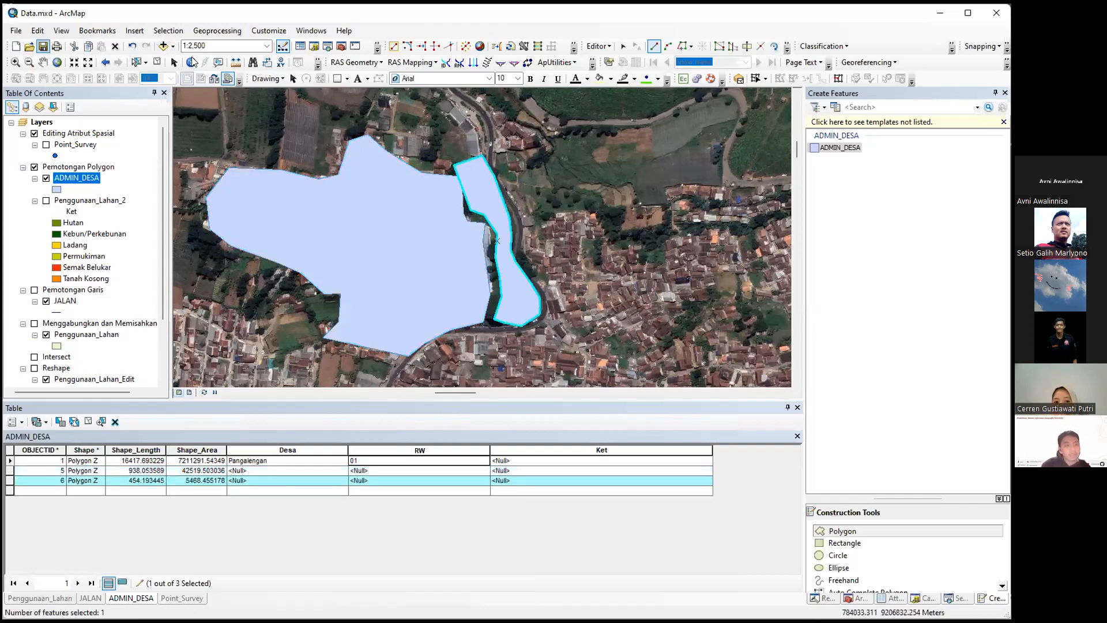
left_click(134, 63)
left_click(458, 178)
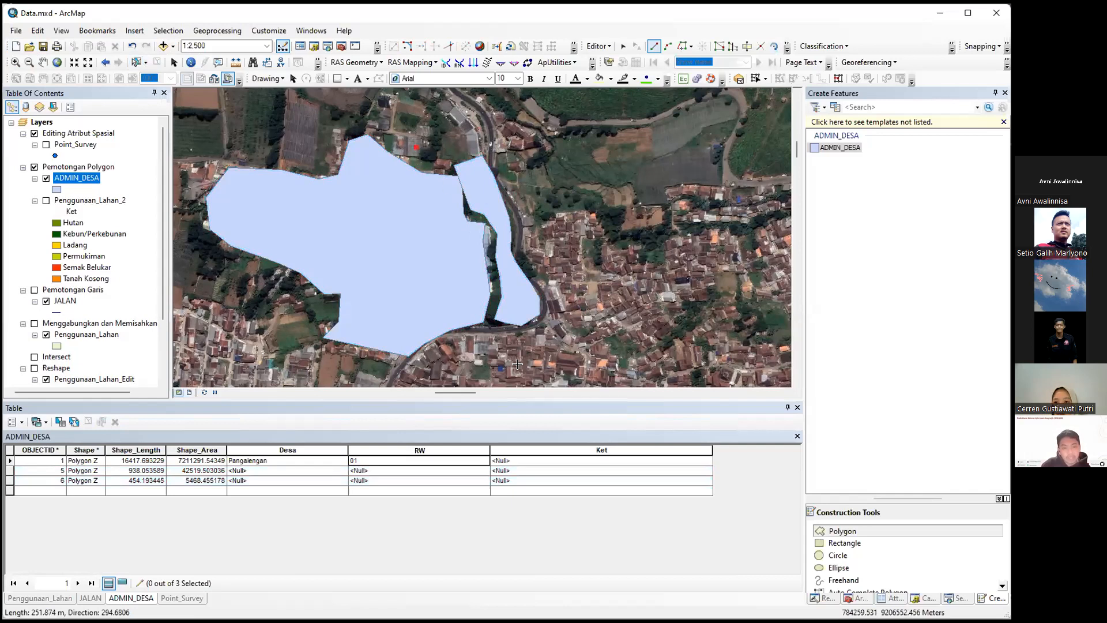
left_click(583, 186)
left_click(135, 63)
key("ctrl+z")
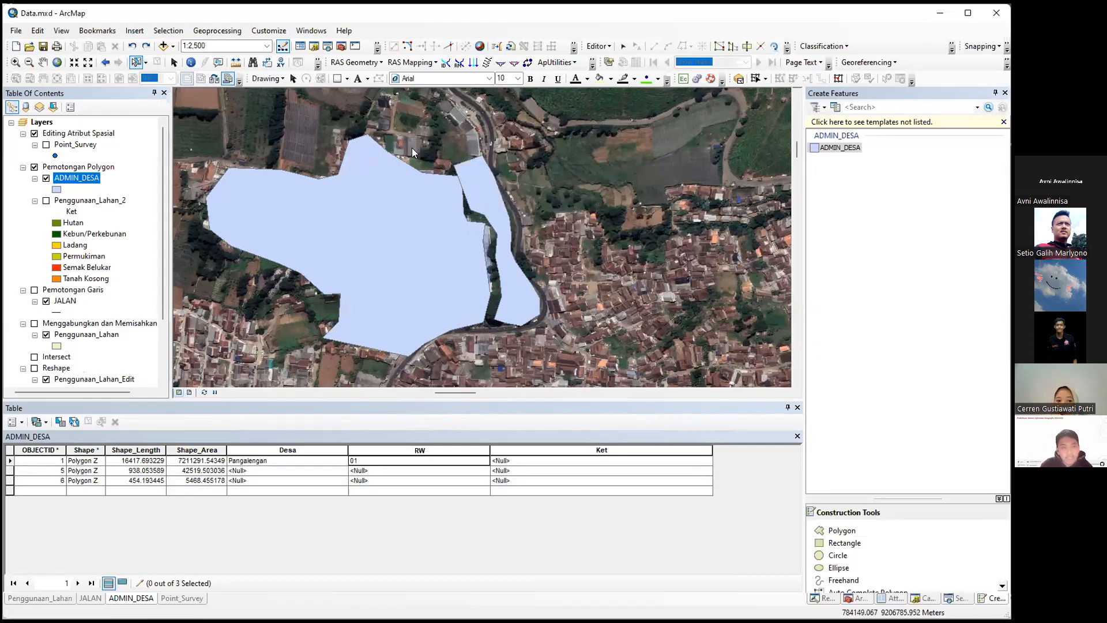
Step: Select the two new polygons together and one at a time to check their records and the gap between them
left_click_drag(412, 149, 535, 342)
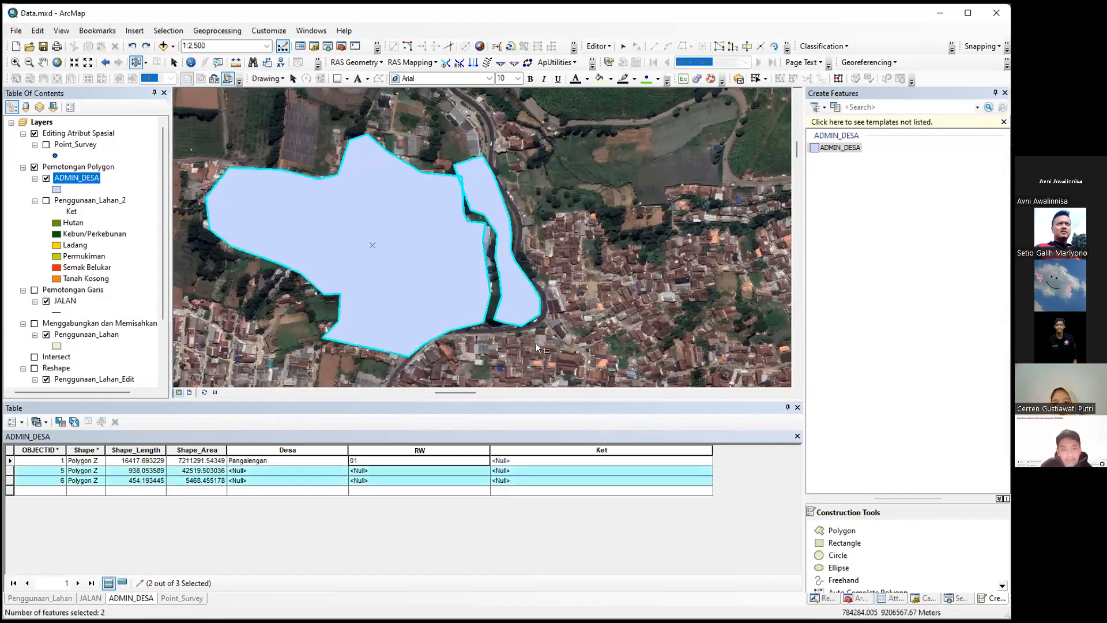
left_click(616, 235)
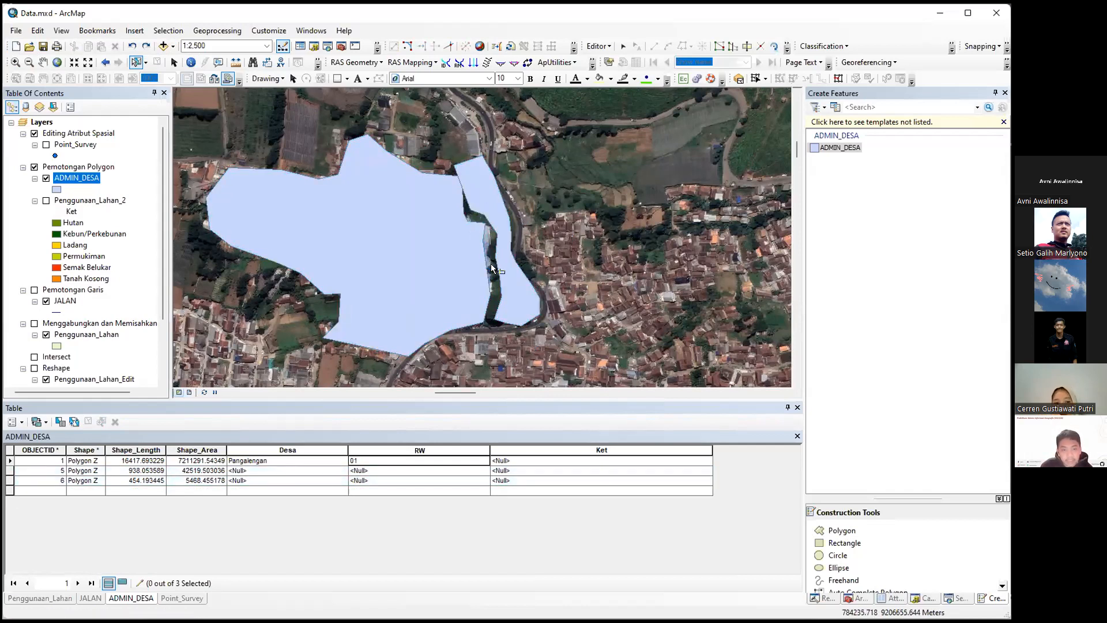
scroll(502, 277, "down", 2)
scroll(502, 271, "up", 3)
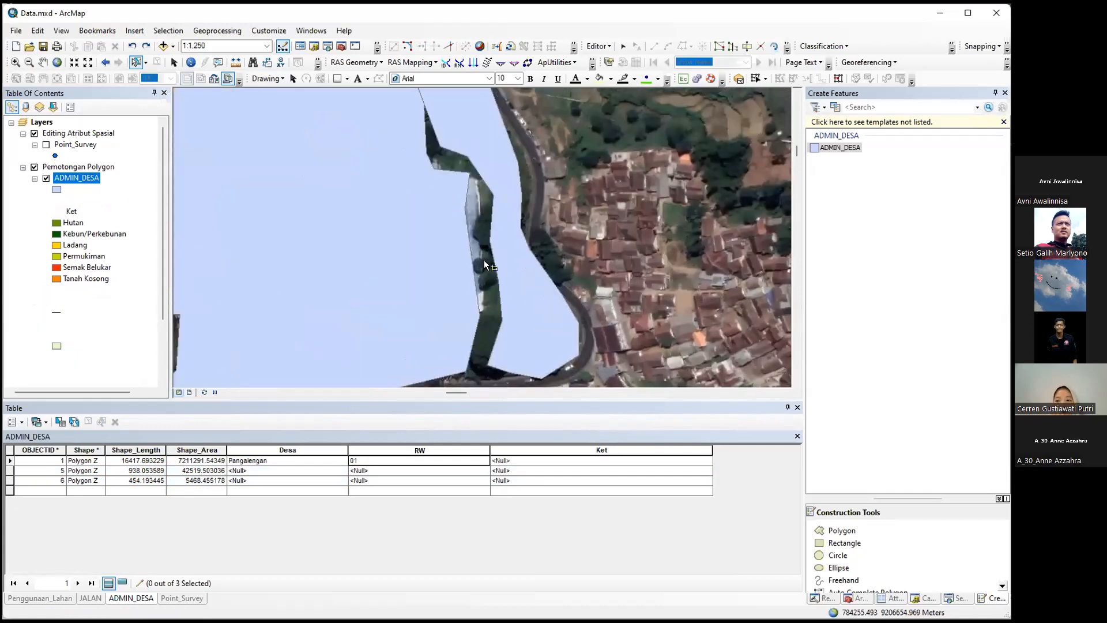
left_click(451, 168)
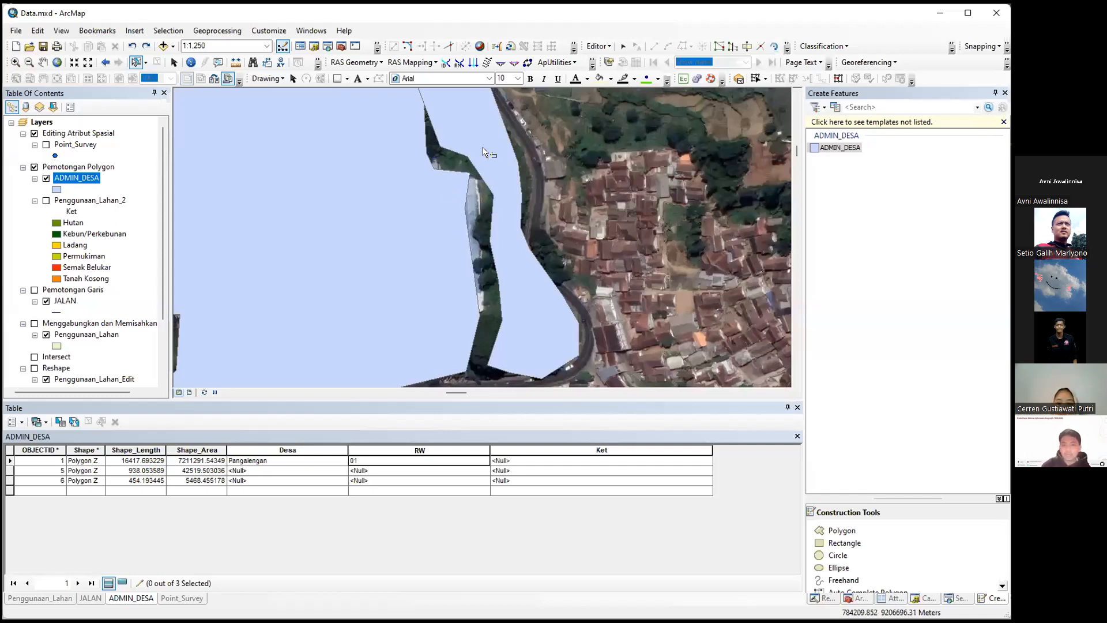
left_click_drag(392, 237, 400, 252)
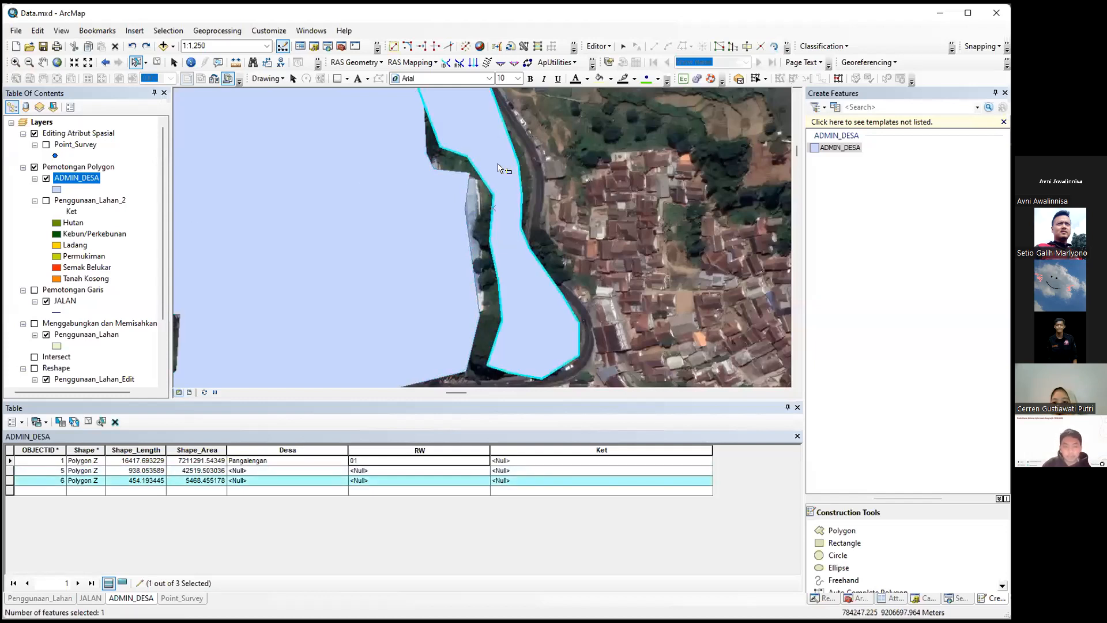
left_click(438, 202)
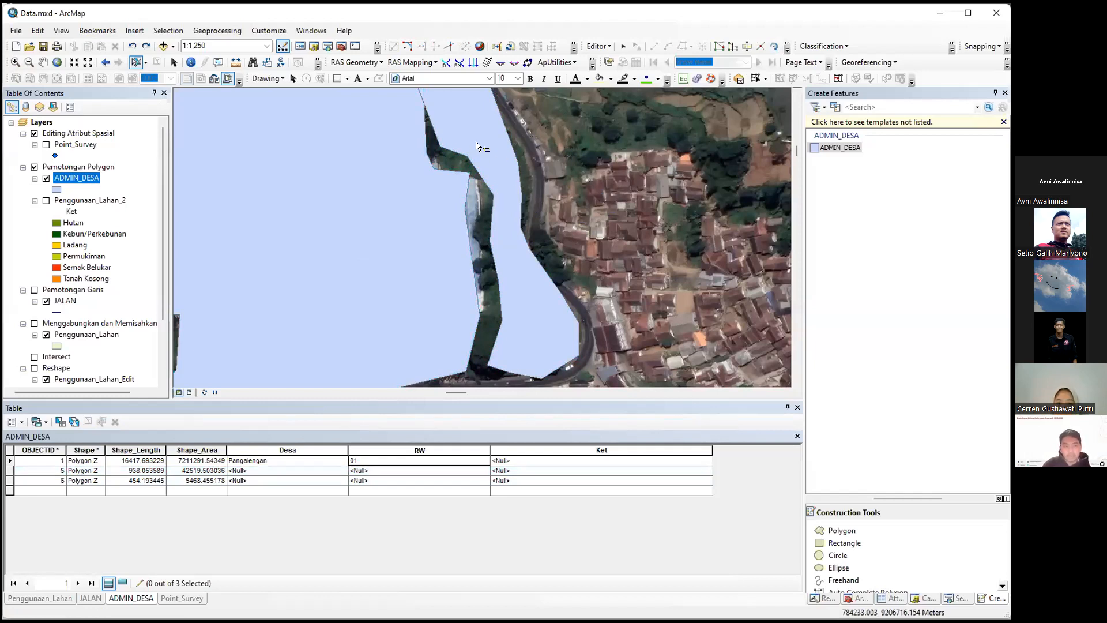
left_click(476, 144)
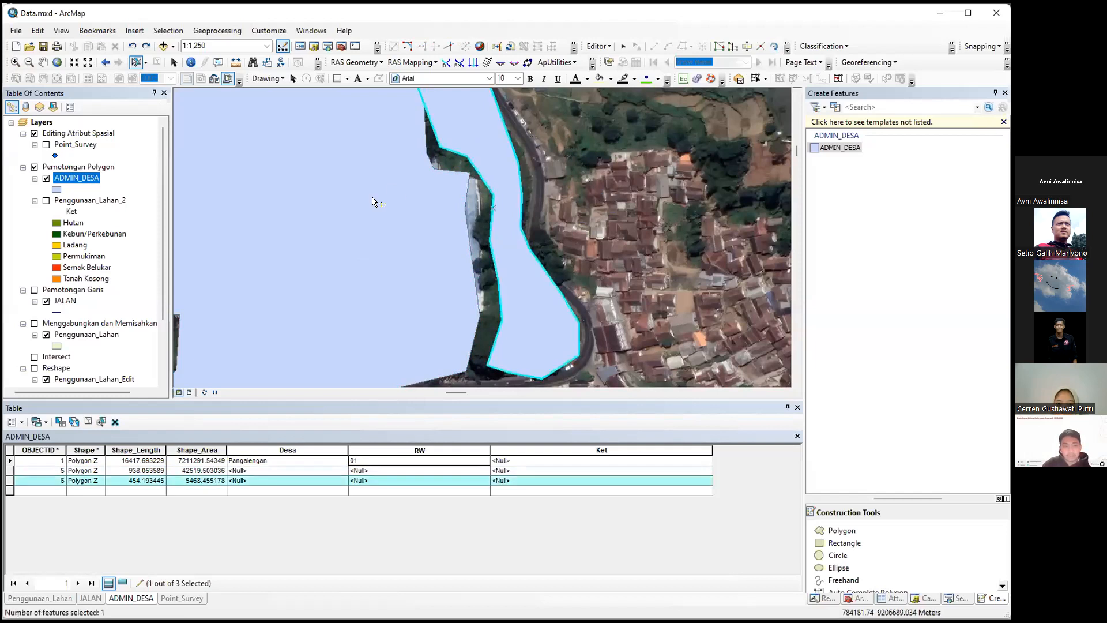
left_click(344, 218)
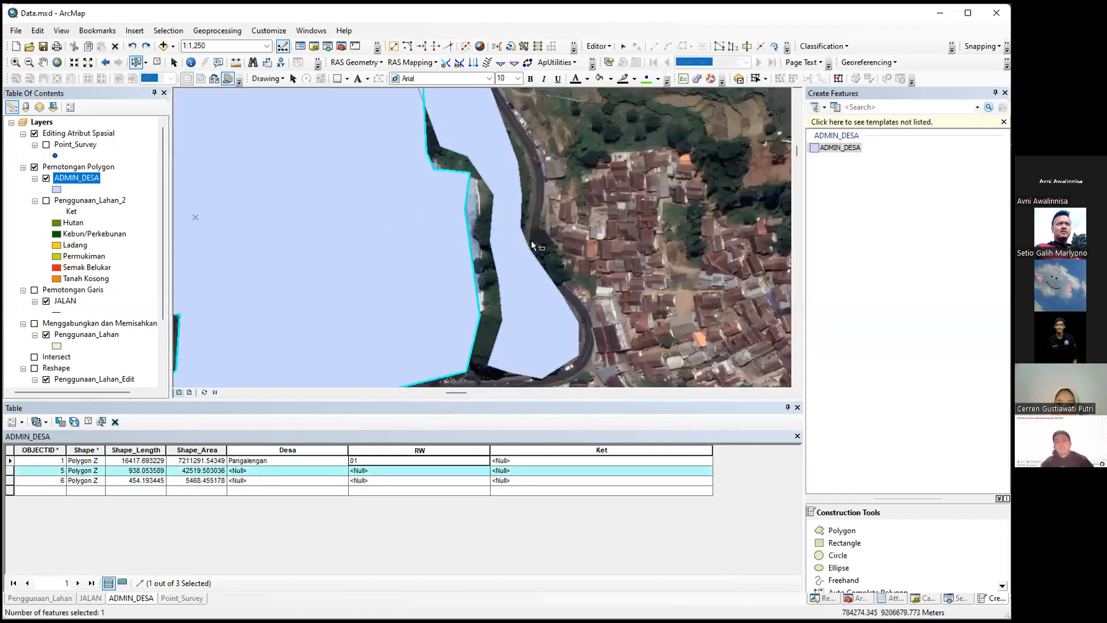
Step: Select the settlement polygon and the narrow roadside polygon together and delete them
scroll(539, 239, "down", 2)
scroll(573, 257, "down", 1)
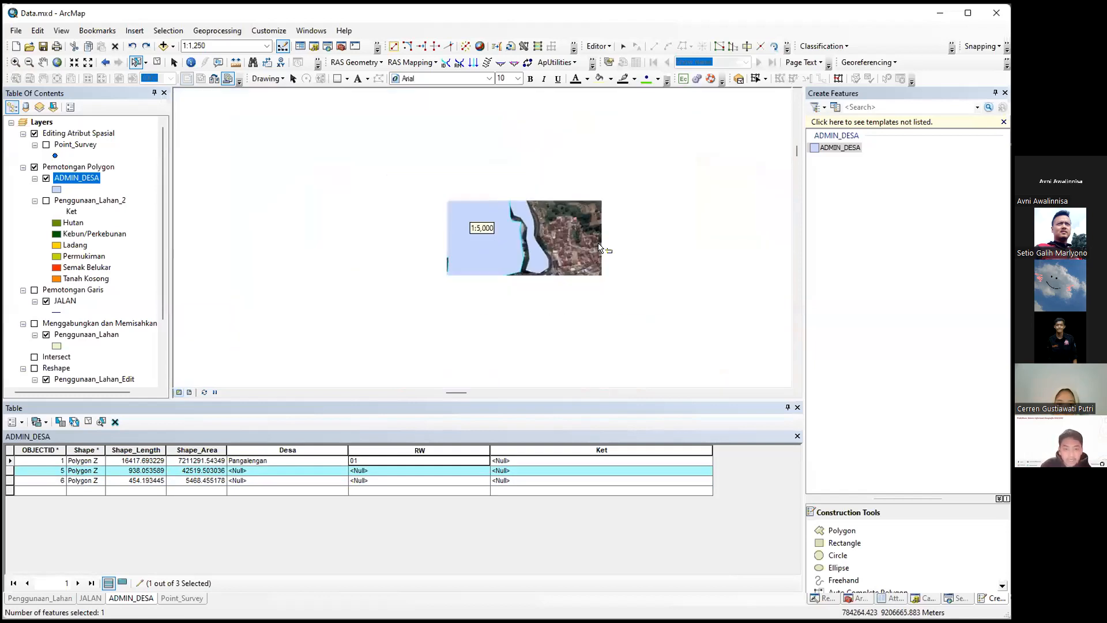
left_click_drag(650, 385, 415, 150)
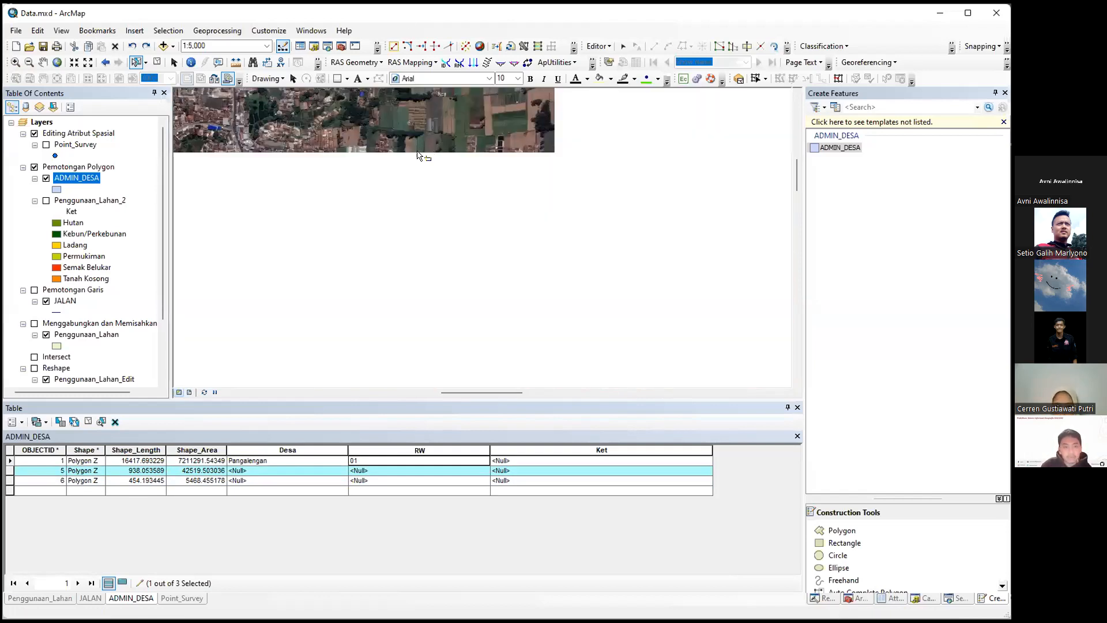
left_click_drag(551, 323, 635, 373)
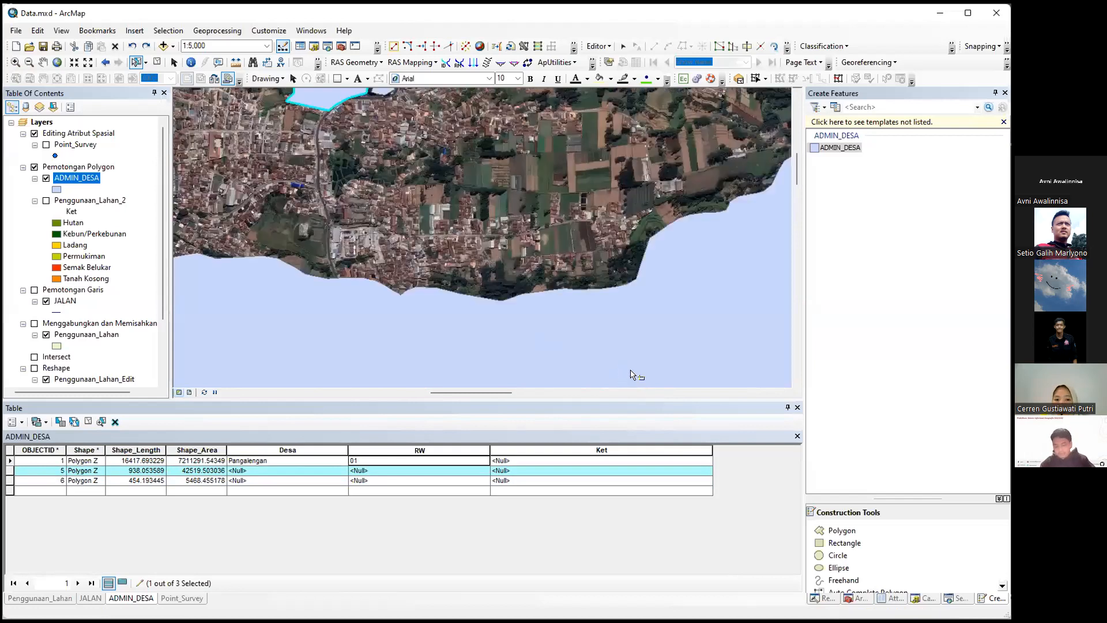
left_click_drag(638, 120, 725, 334)
left_click_drag(591, 184, 268, 360)
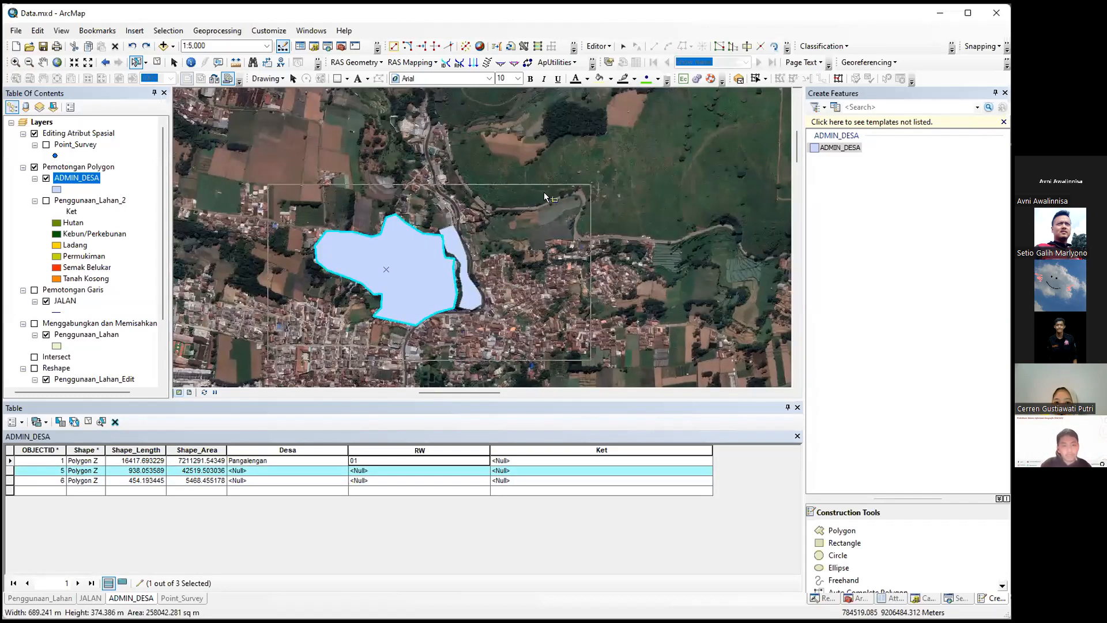
key("Delete")
Step: Set the ADMIN_DESA layer's display transparency to 60 percent
left_click_drag(663, 369, 649, 113)
scroll(486, 168, "down", 4)
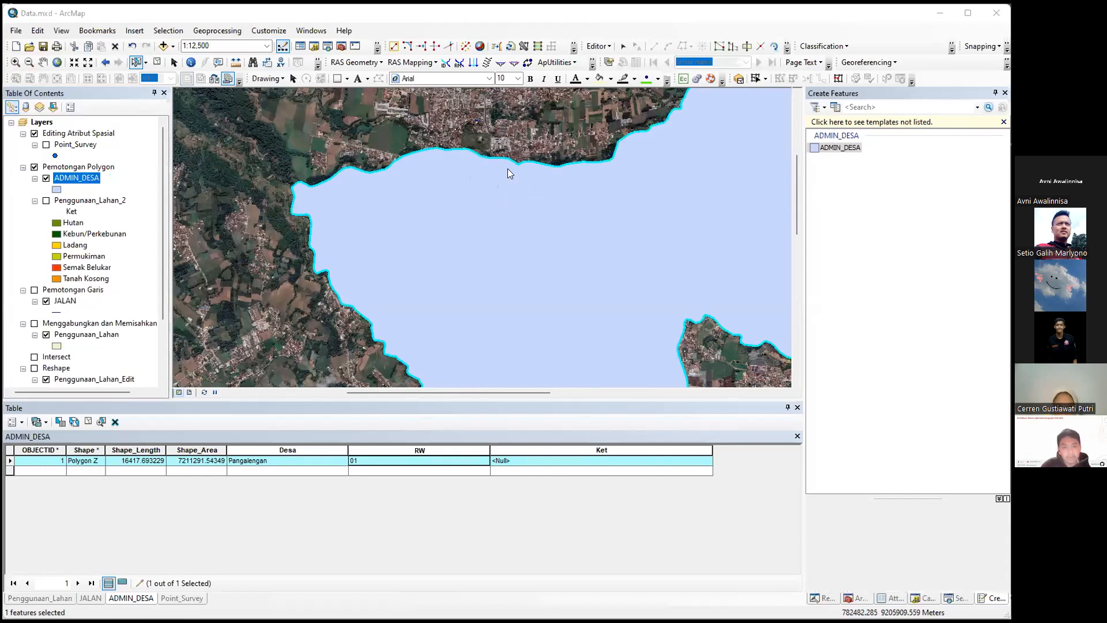
left_click(413, 169)
left_click_drag(407, 195, 498, 210)
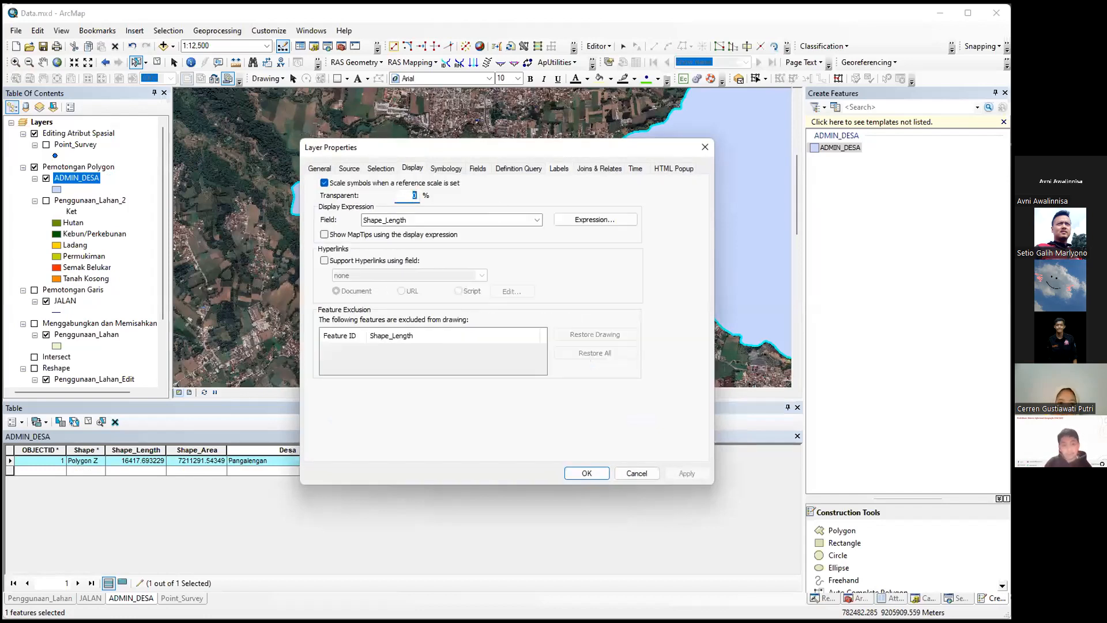
type("60")
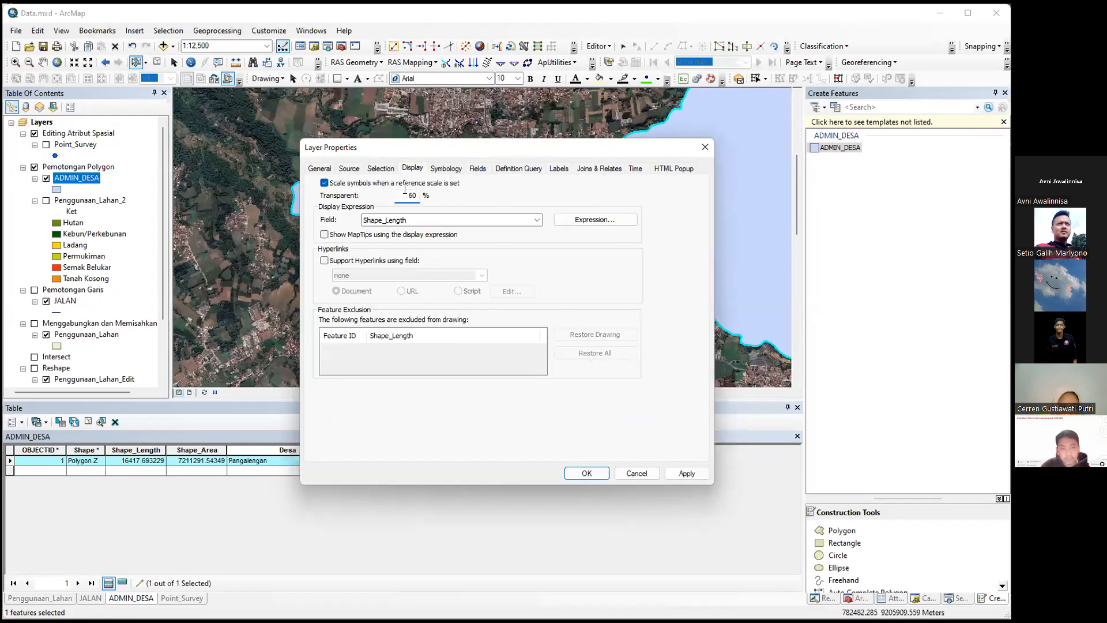
left_click_drag(364, 197, 347, 194)
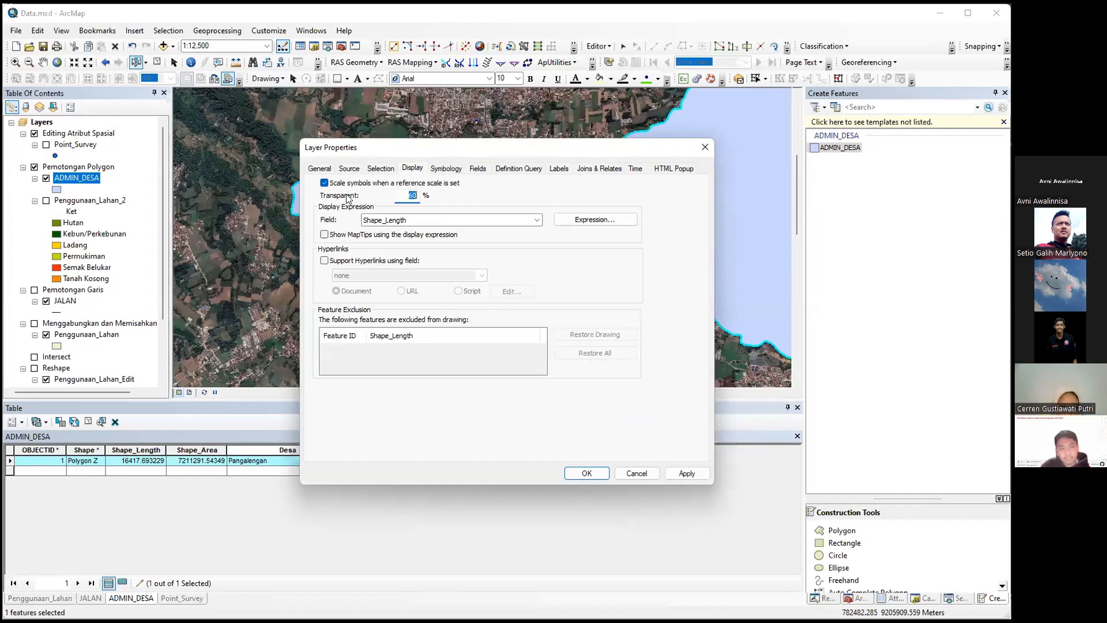
left_click(586, 472)
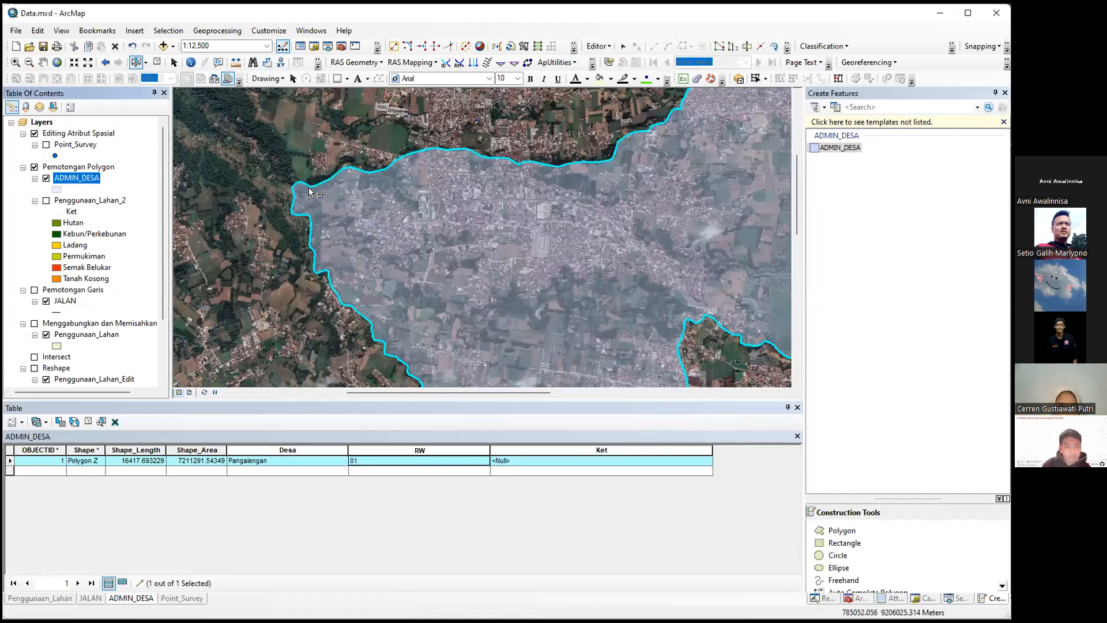
Step: Cut the wooded northwestern corner off the selected village polygon with a line between its northern and western boundaries, about 1,212 m in perimeter
scroll(354, 181, "down", 2)
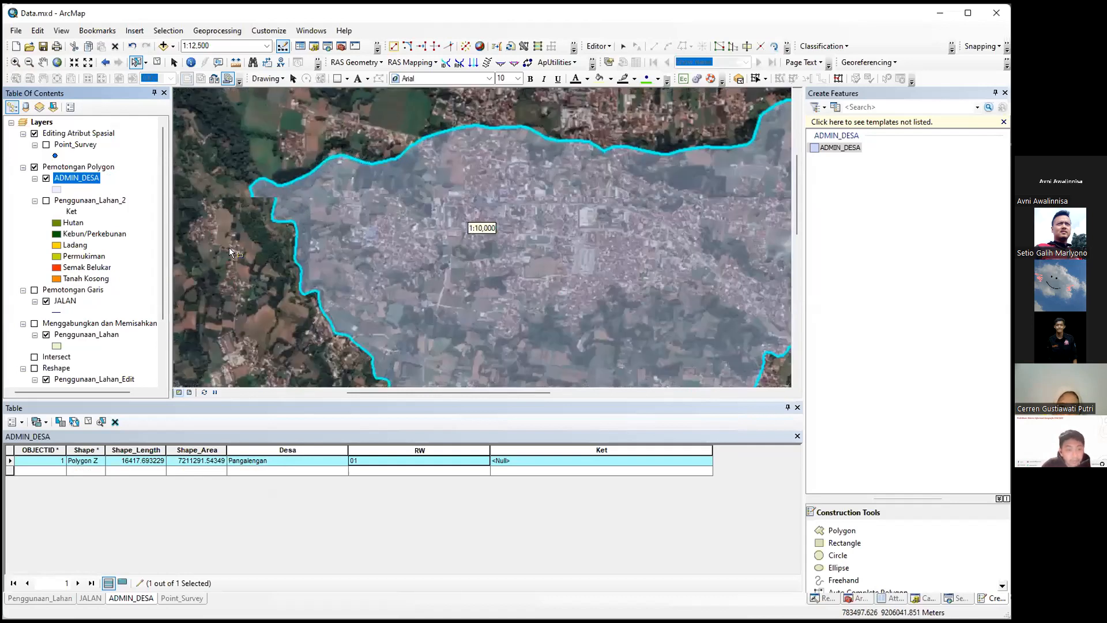
scroll(351, 189, "down", 2)
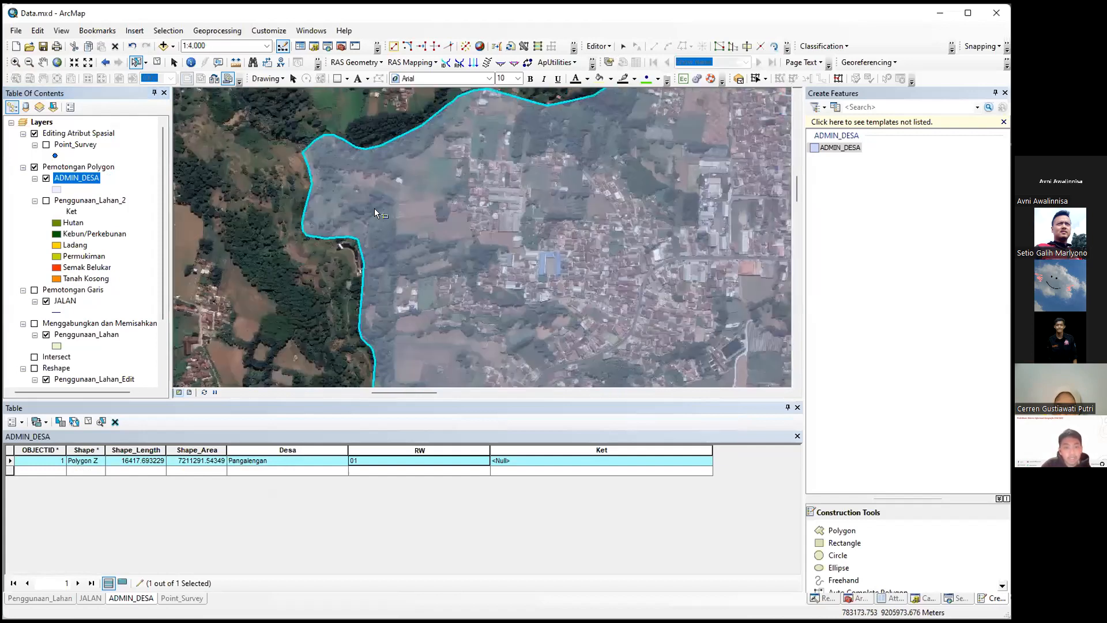
left_click_drag(376, 223, 368, 243)
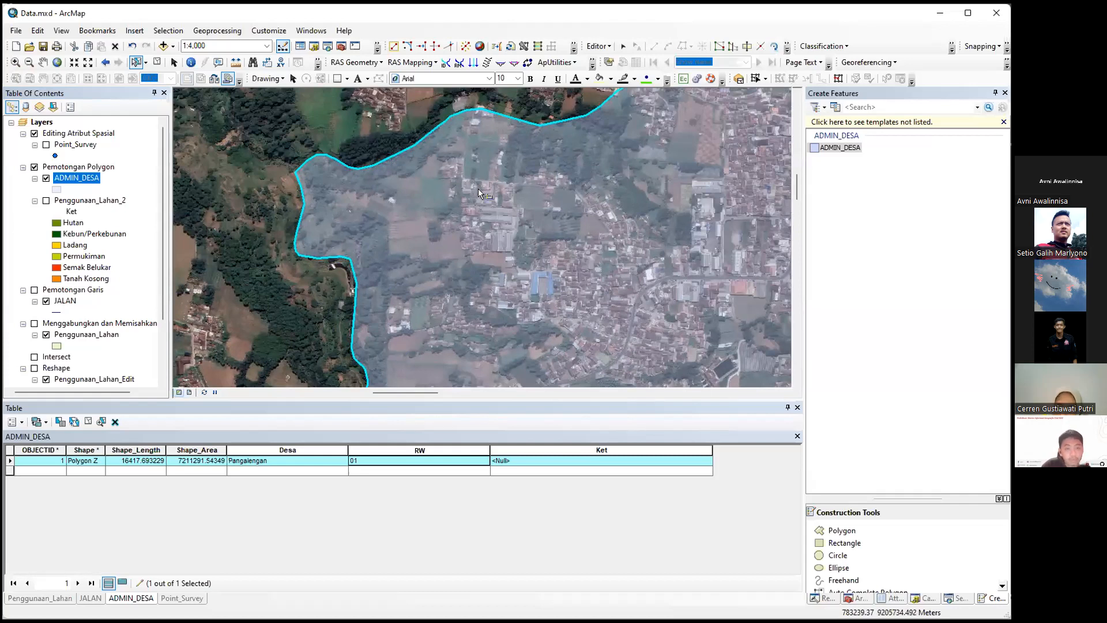
left_click(746, 46)
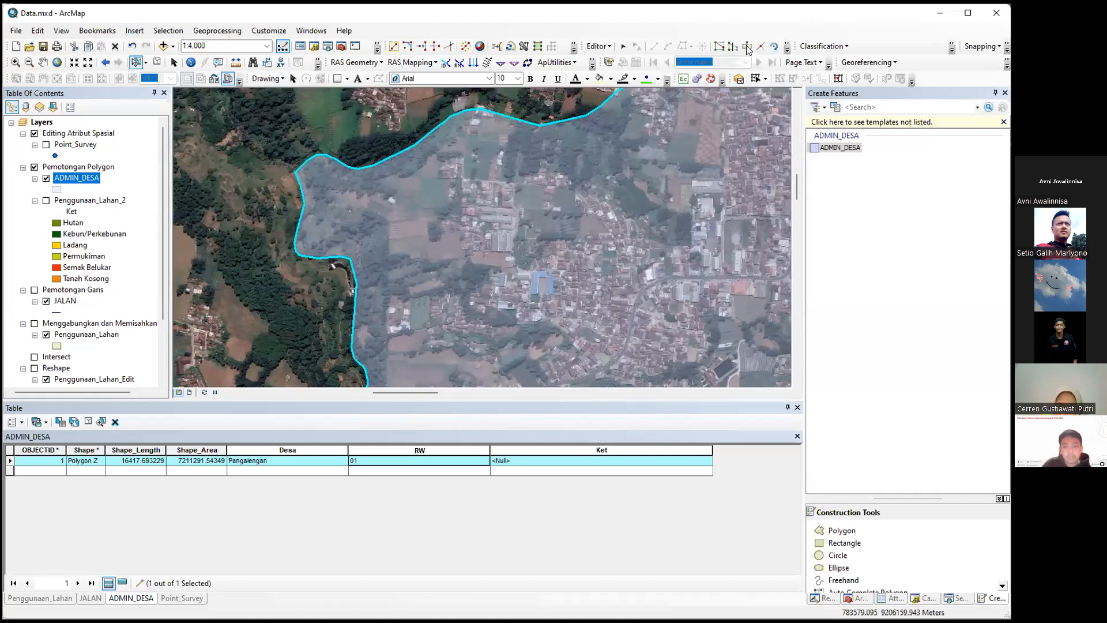
left_click(436, 107)
left_click(443, 138)
left_click(438, 151)
left_click(425, 162)
left_click(414, 171)
left_click(398, 179)
left_click(389, 176)
left_click(381, 180)
left_click(392, 194)
left_click(395, 200)
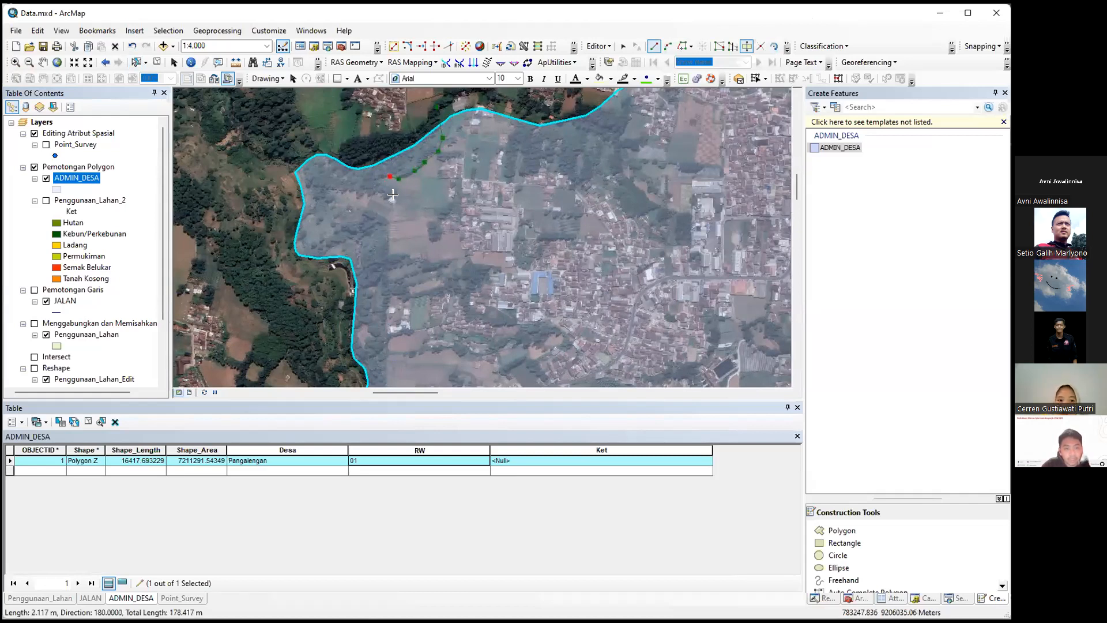
left_click(388, 250)
left_click(388, 285)
left_click(383, 336)
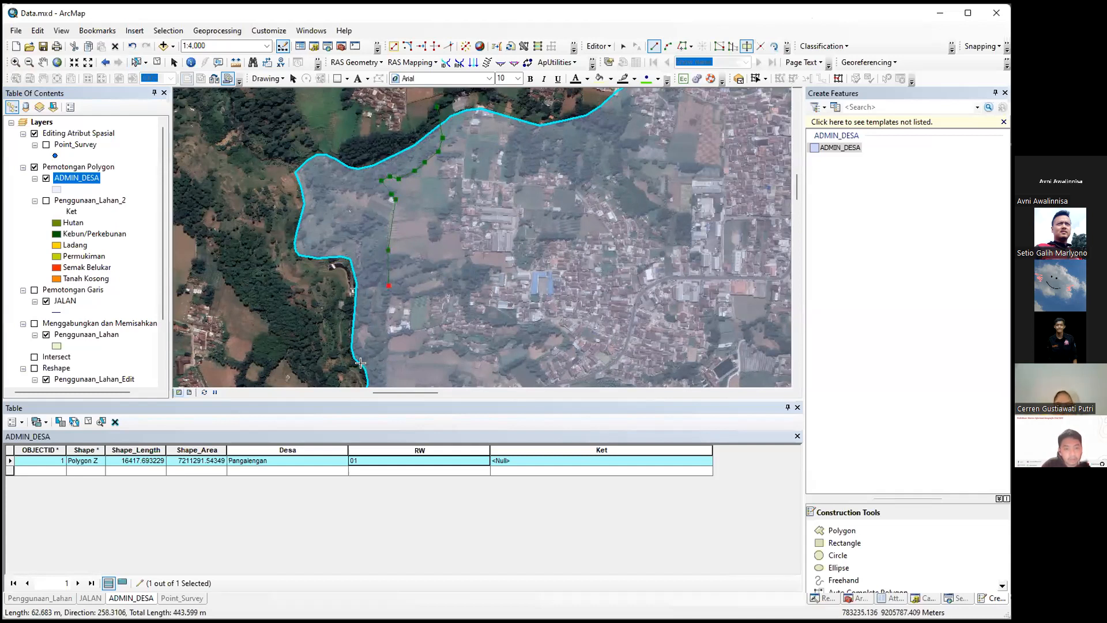
left_click(382, 349)
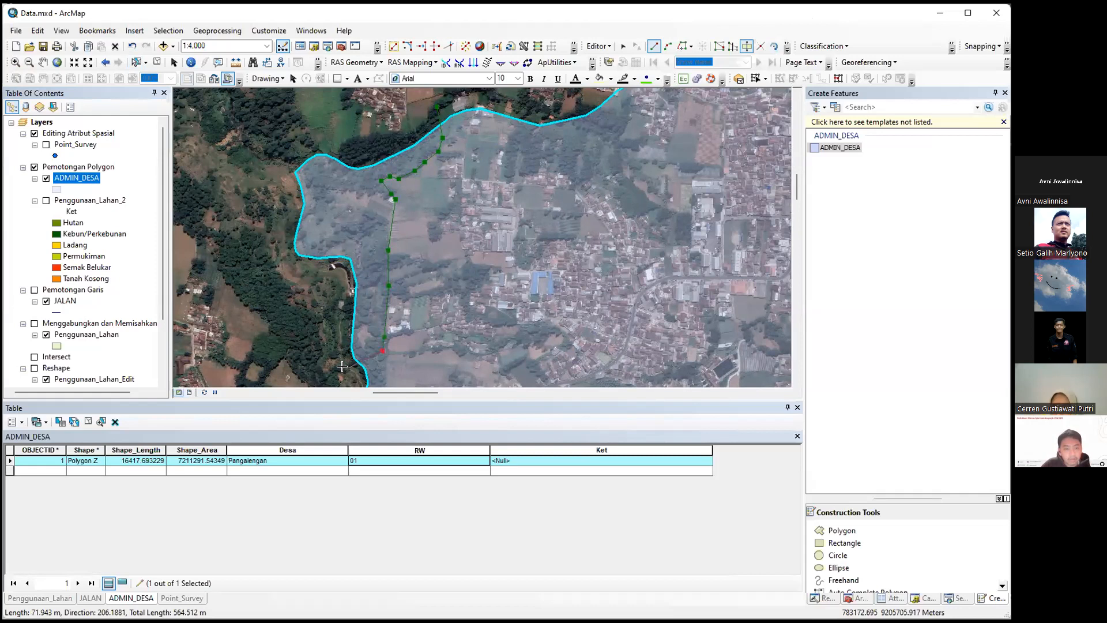
double_click(372, 355)
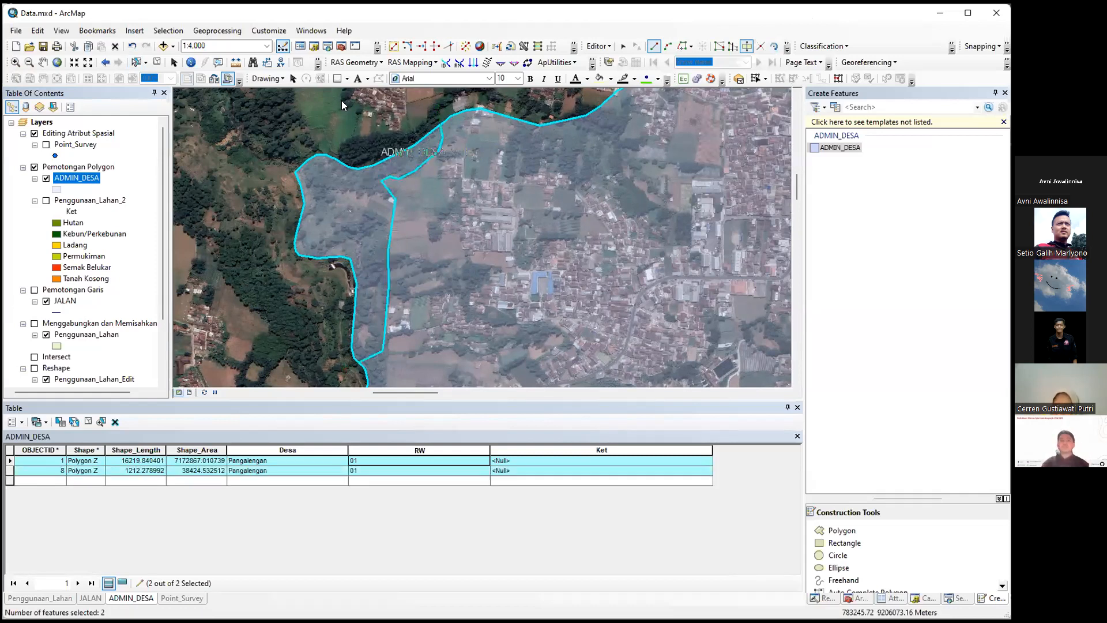
Step: Select only the newly cut northwestern piece and set its Ket value to Perkebunan
left_click(135, 62)
left_click(368, 209)
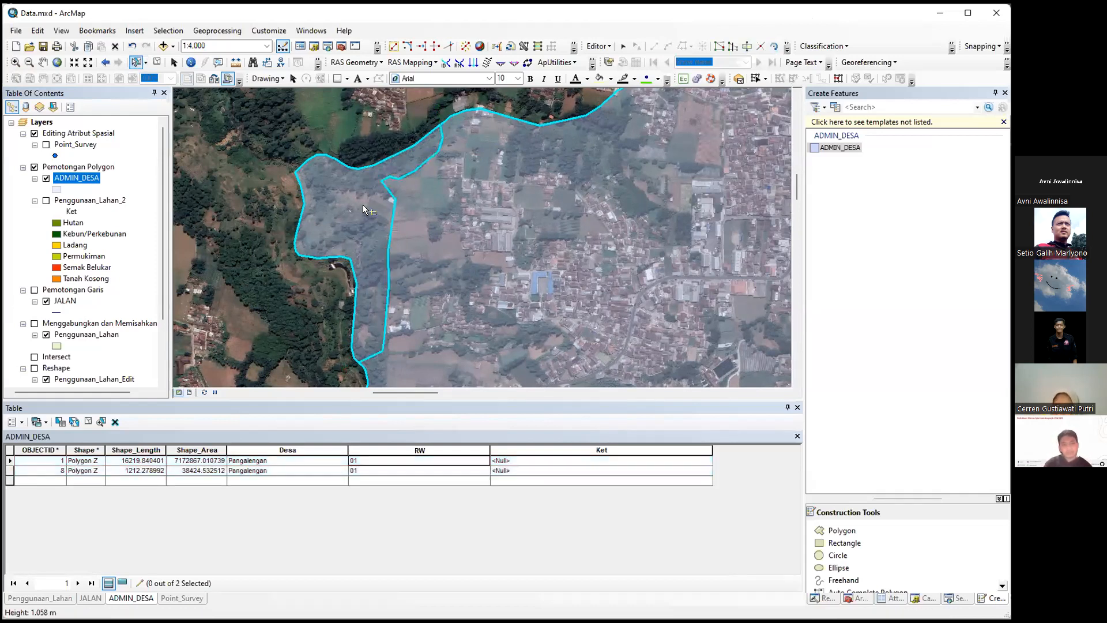
left_click(525, 470)
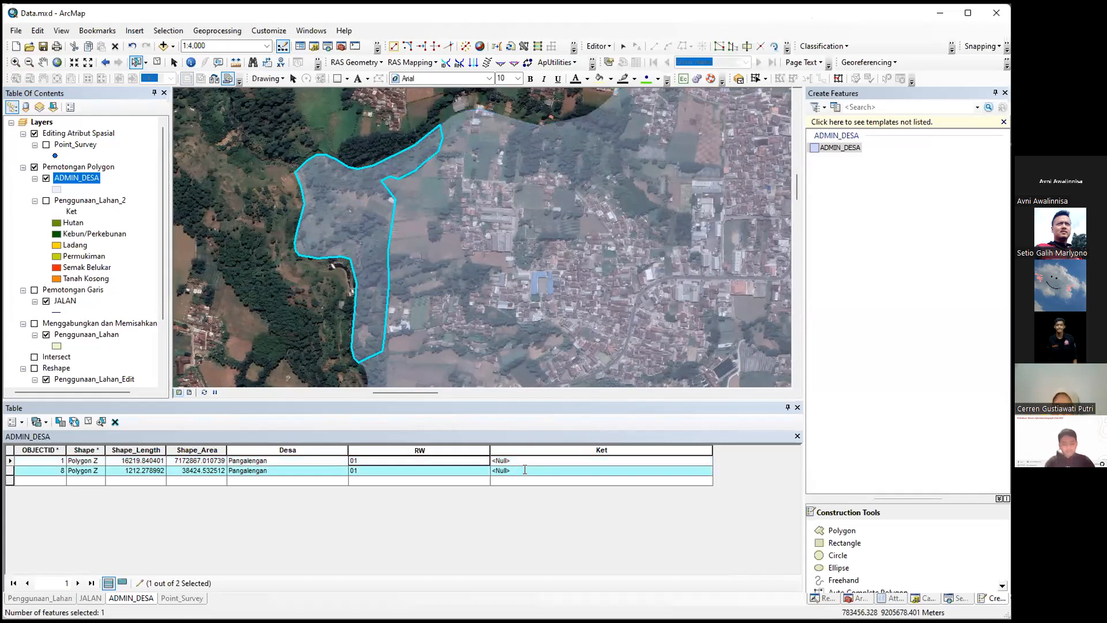
left_click(525, 470)
type("Per")
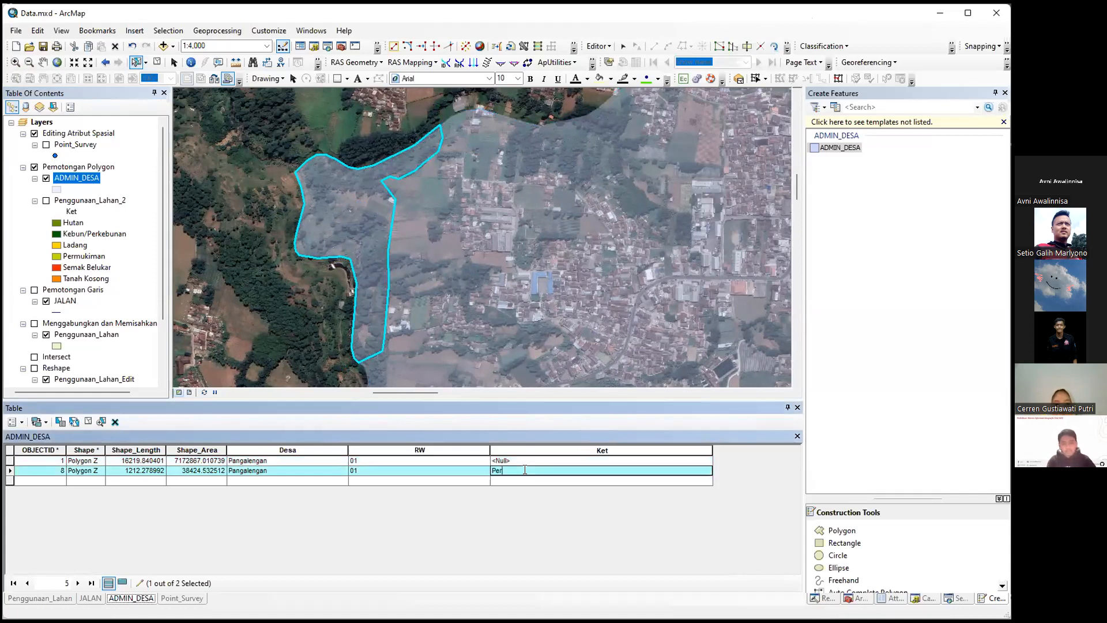
type("kebunan")
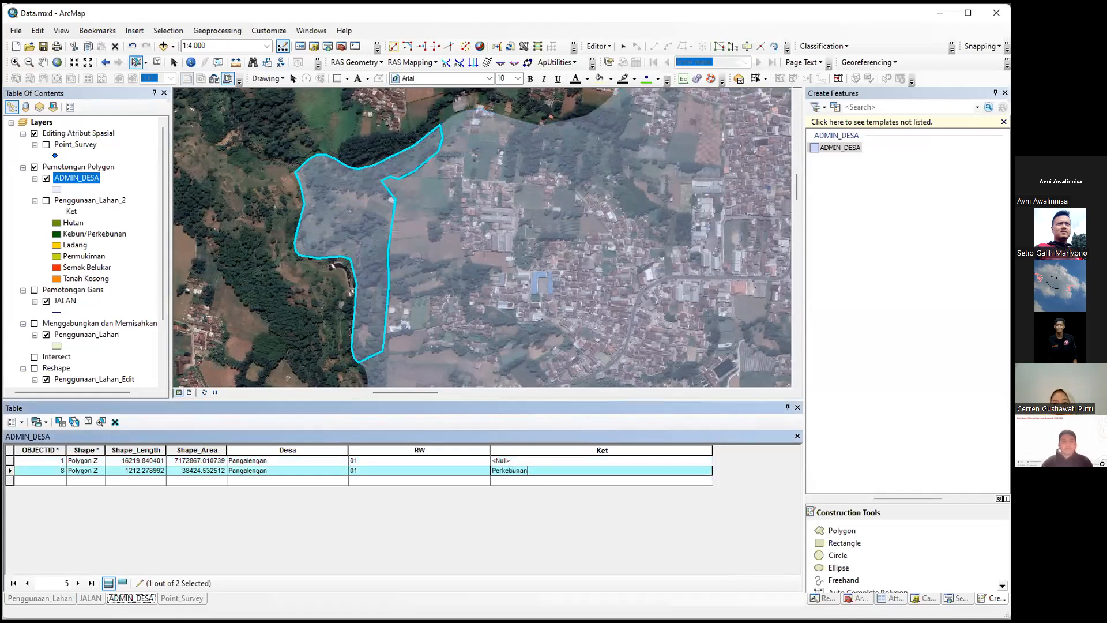
left_click(354, 200)
left_click(355, 202)
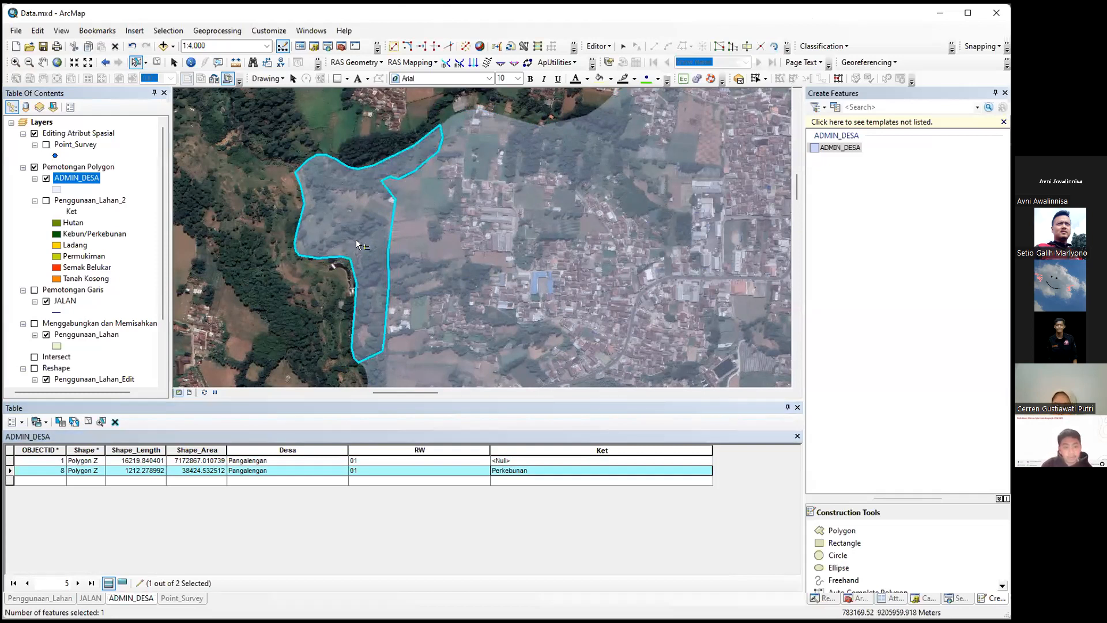
Step: Cut the large grey-roofed building block out of the main village polygon as a four-sided piece about 351 m in perimeter
scroll(472, 222, "up", 2)
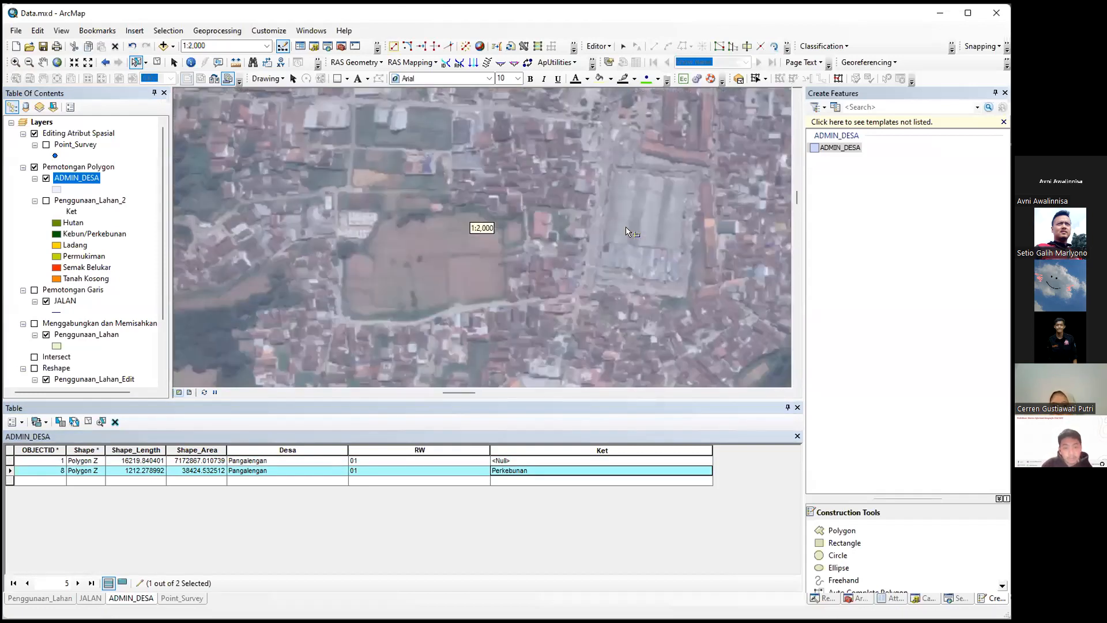
scroll(555, 233, "up", 1)
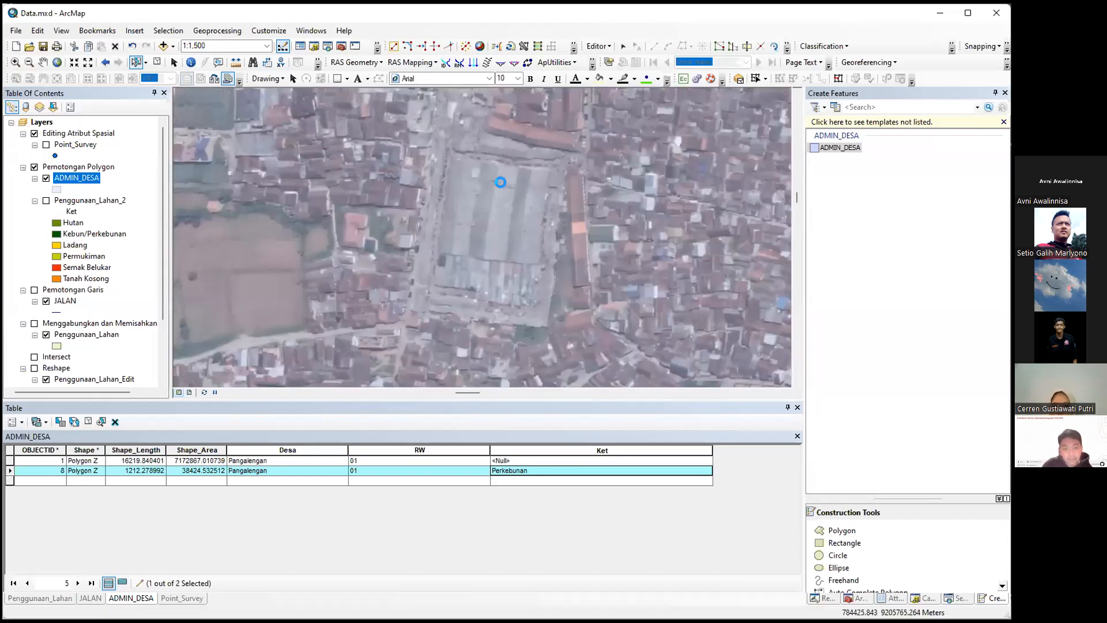
left_click(500, 185)
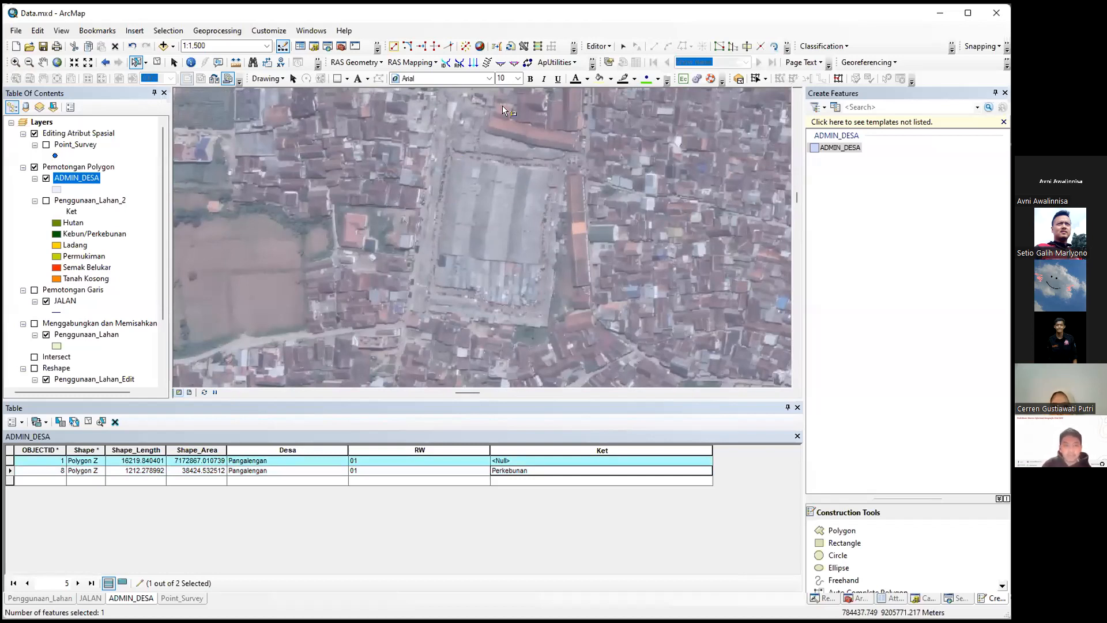
left_click(745, 49)
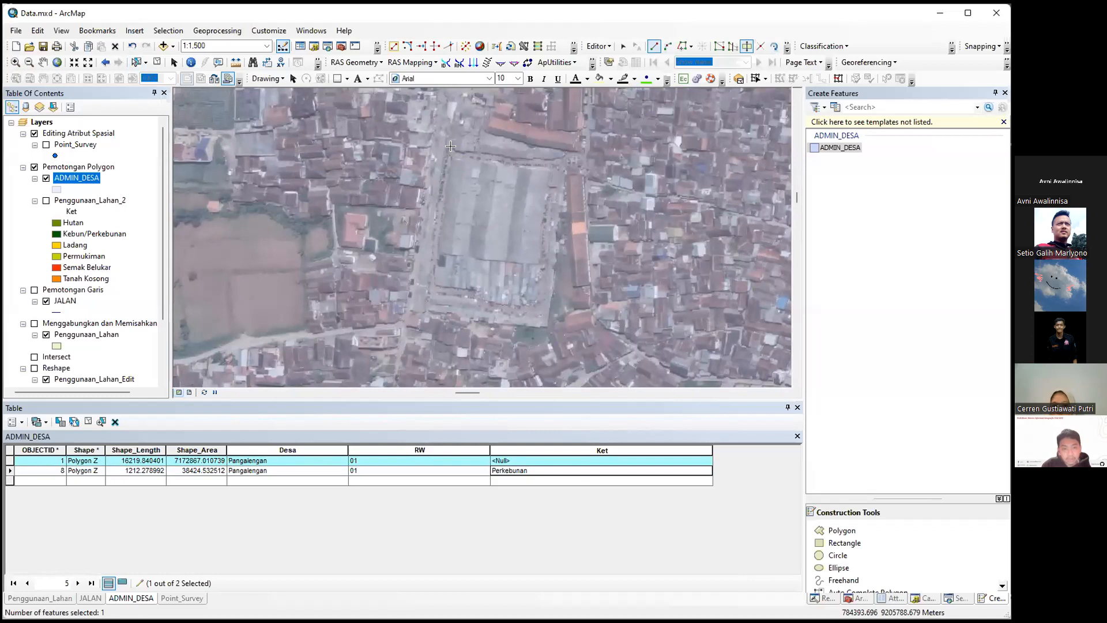
left_click(451, 147)
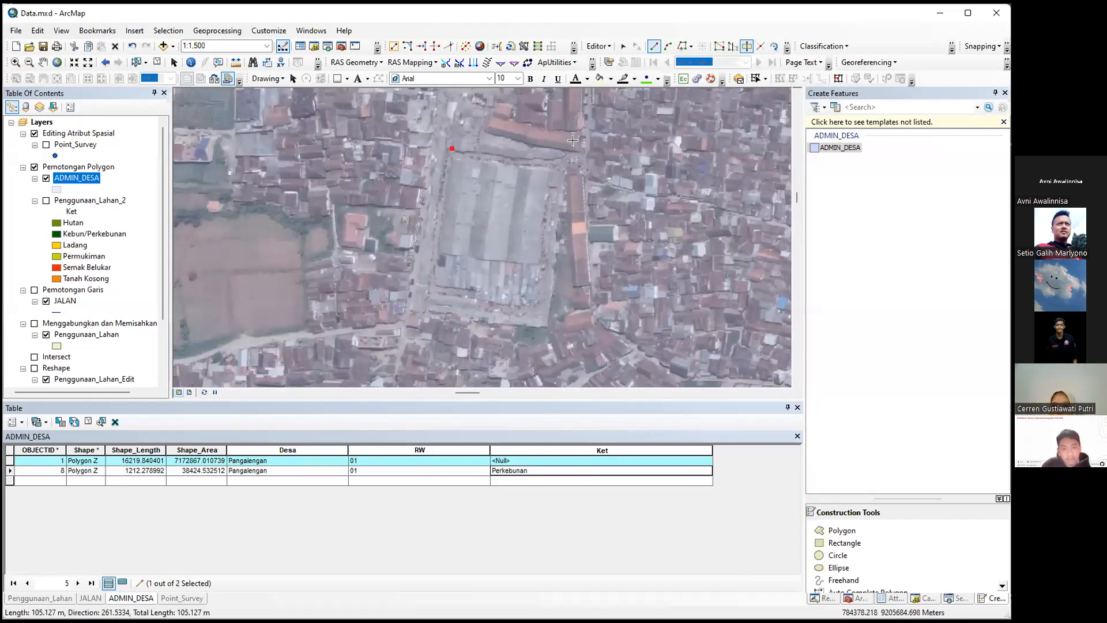
left_click(427, 309)
left_click(546, 328)
left_click(565, 170)
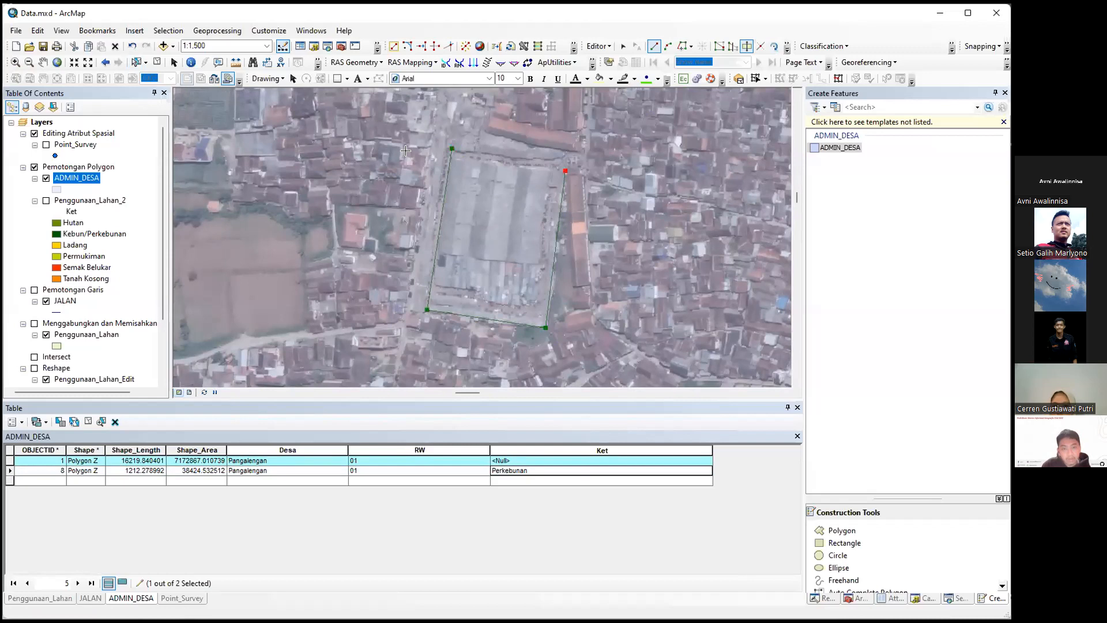
double_click(438, 155)
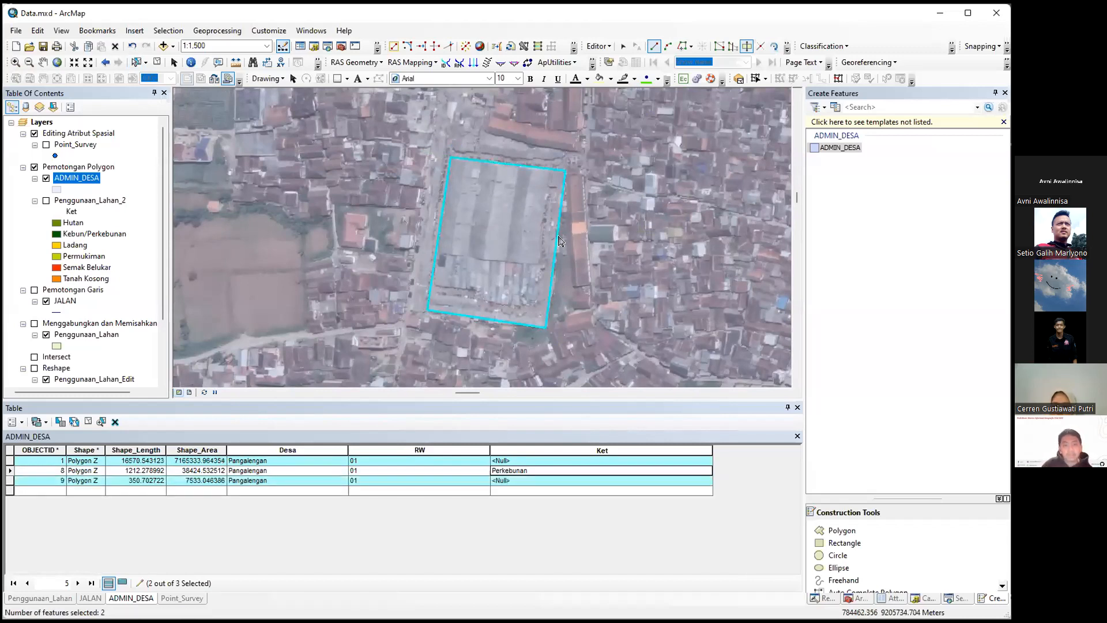
Step: Select only the grey-roofed building piece and set its Ket value to Industri
left_click(157, 62)
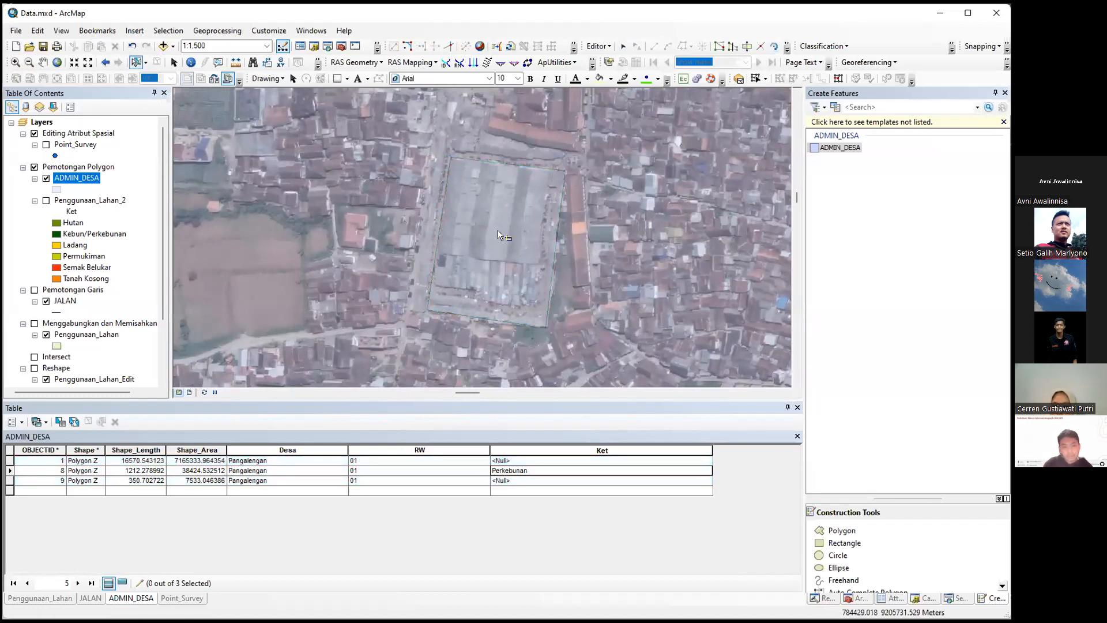
left_click(482, 240)
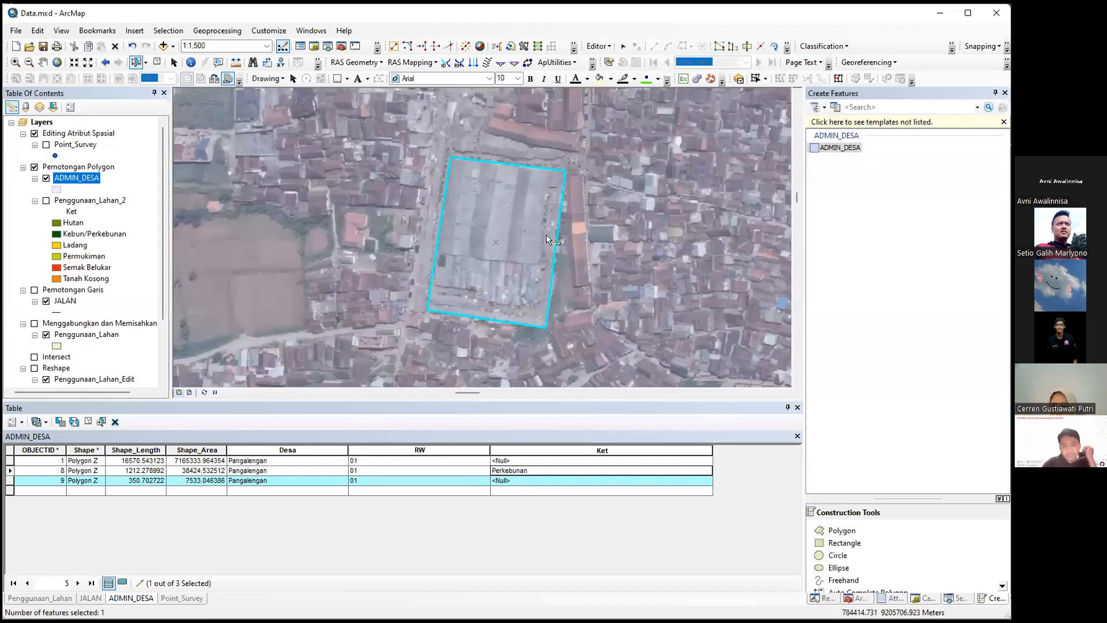
left_click(526, 479)
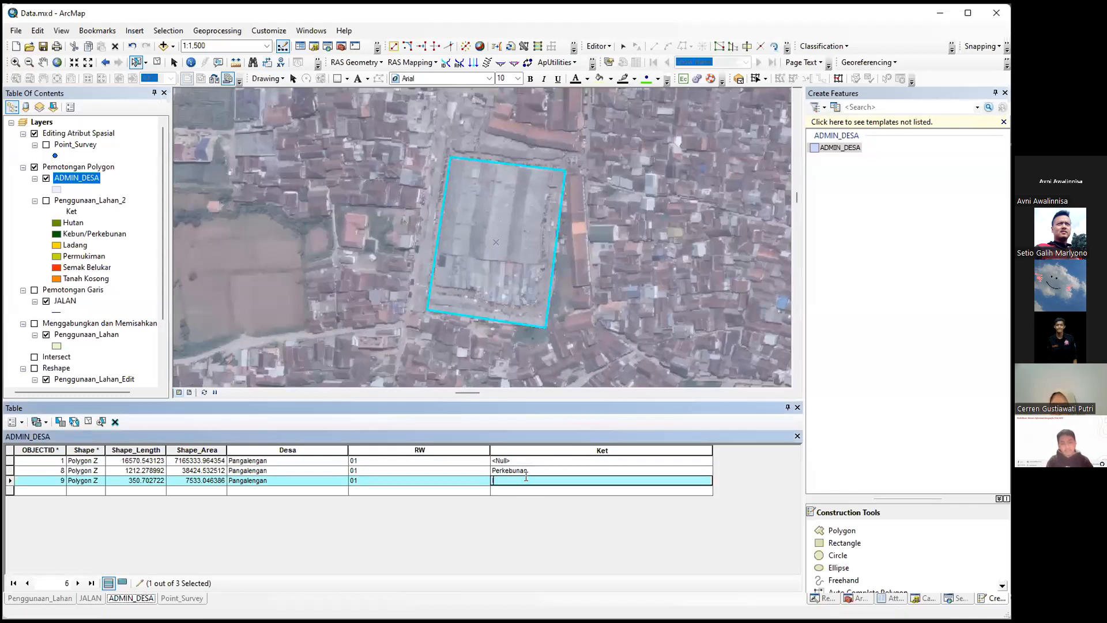
type("Industri")
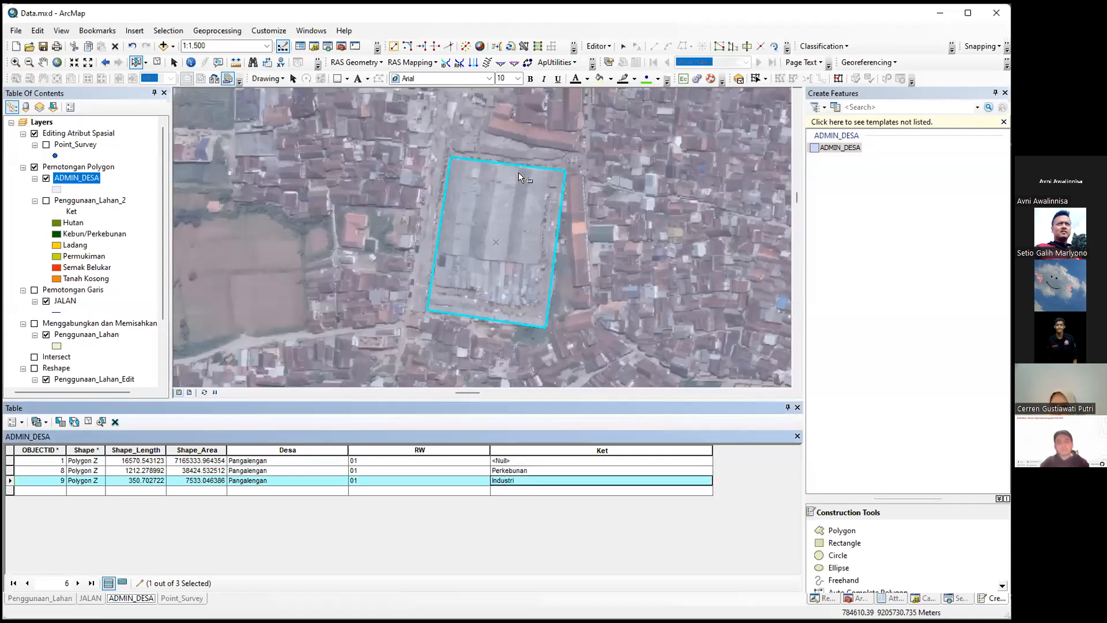
Step: Clear the feature selection and try to start Cut Polygons with no ADMIN_DESA polygon selected
left_click(620, 199)
scroll(575, 224, "up", 3)
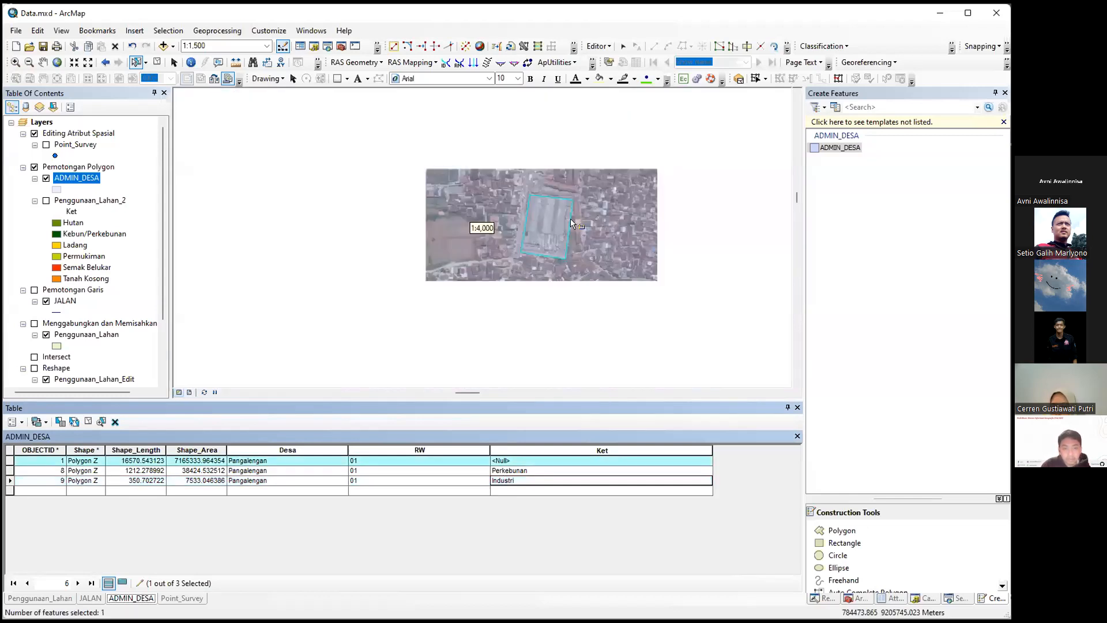
scroll(573, 231, "up", 2)
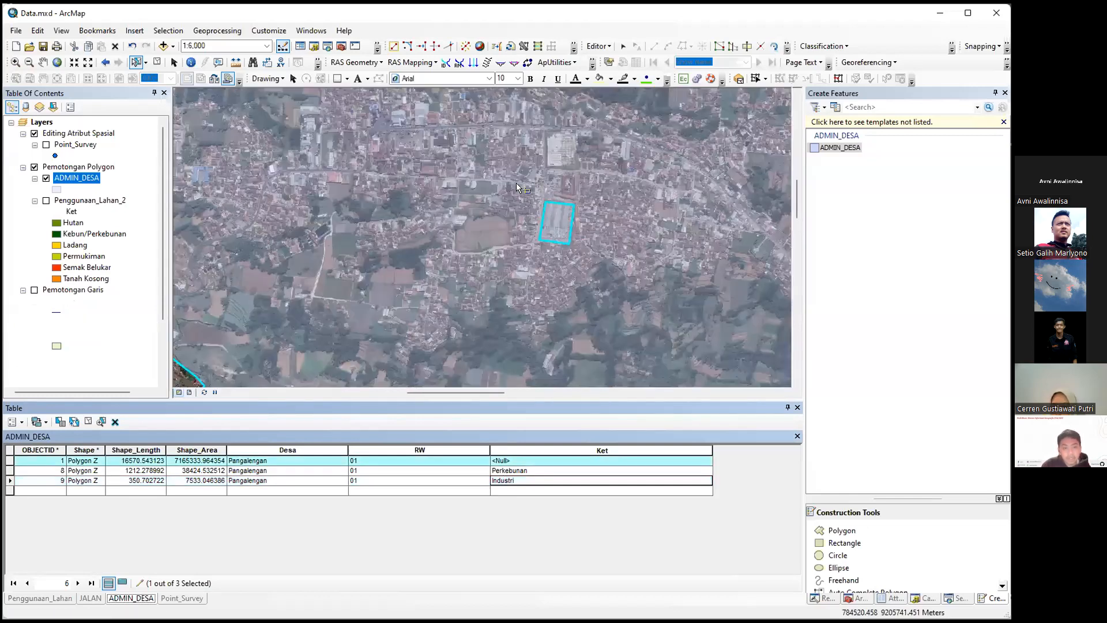
left_click_drag(239, 238, 299, 246)
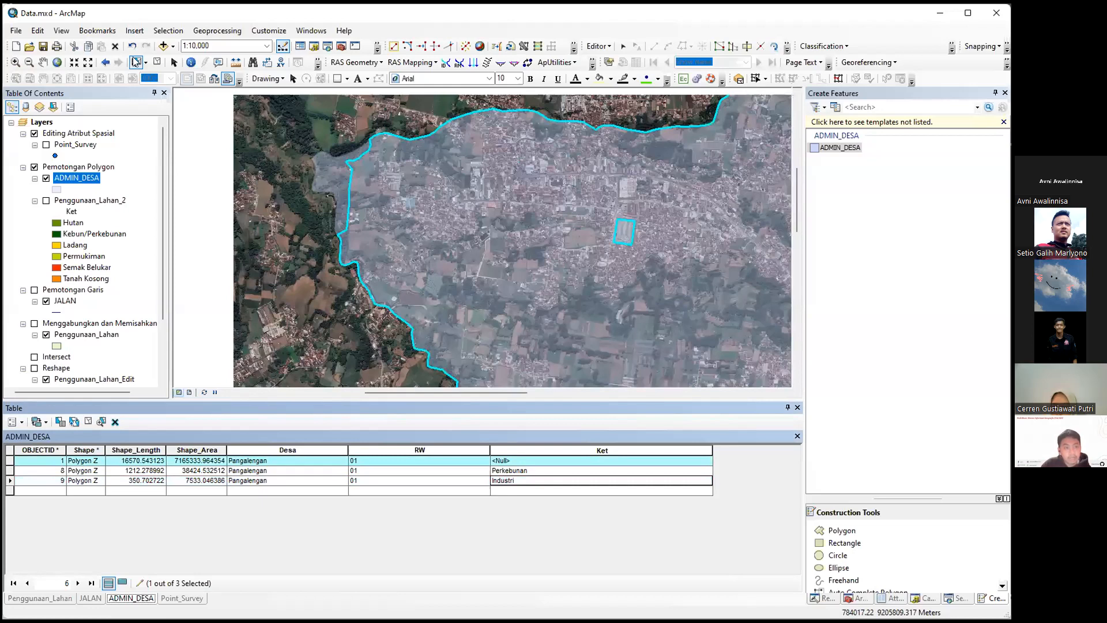
left_click(160, 62)
left_click(746, 46)
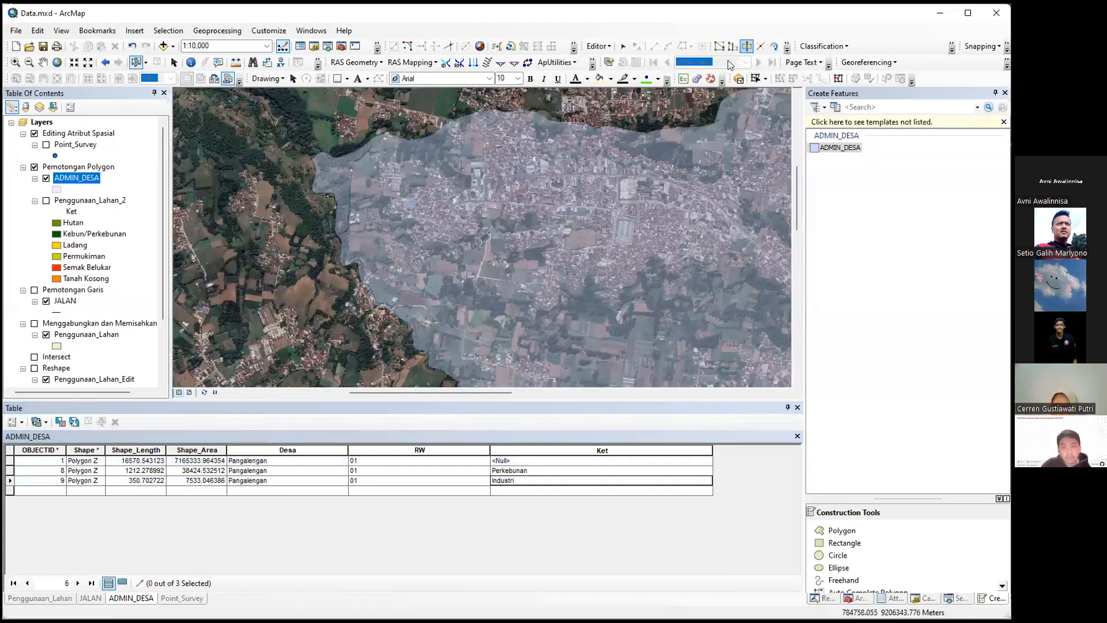
left_click(534, 348)
left_click(523, 336)
Step: Select the main village polygon and cut off its western end between the northern and western boundaries, about 1,911 m in perimeter
left_click(622, 46)
left_click(460, 212)
left_click(746, 47)
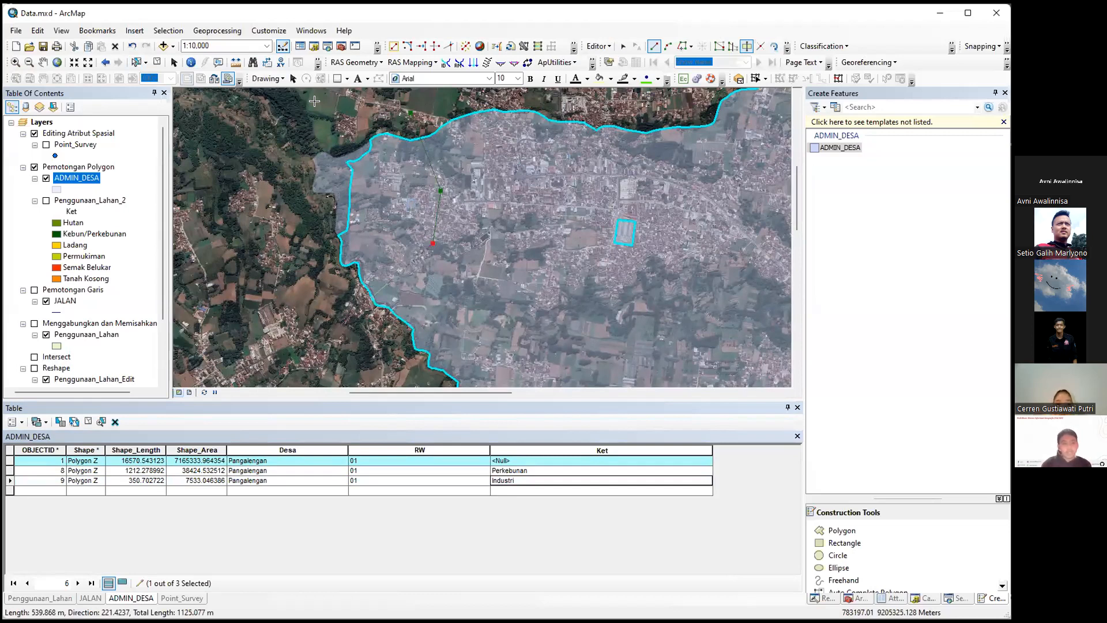
Step: Select the main village polygon and cut out a closed settlement block just north of the southern boundary notch, about 368 m in perimeter
left_click(745, 50)
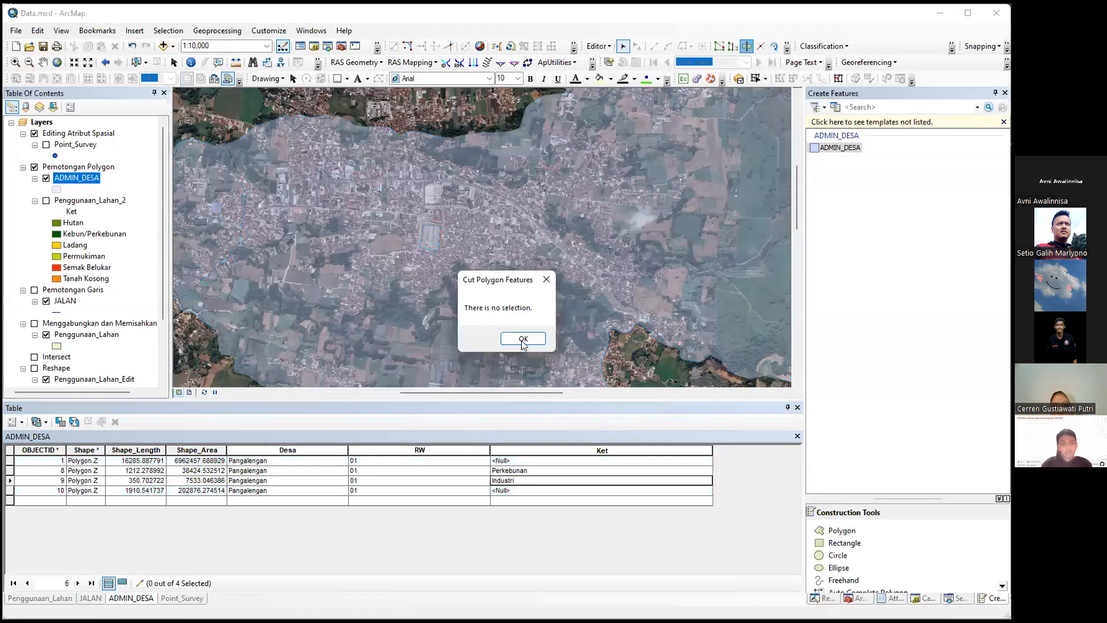
left_click(522, 339)
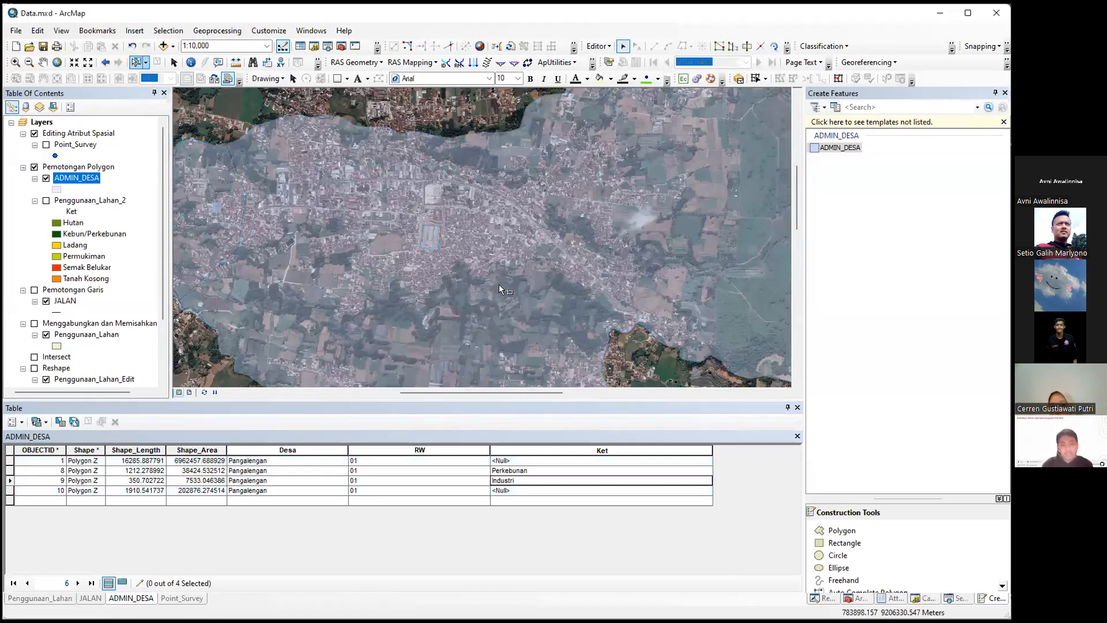
left_click(611, 208)
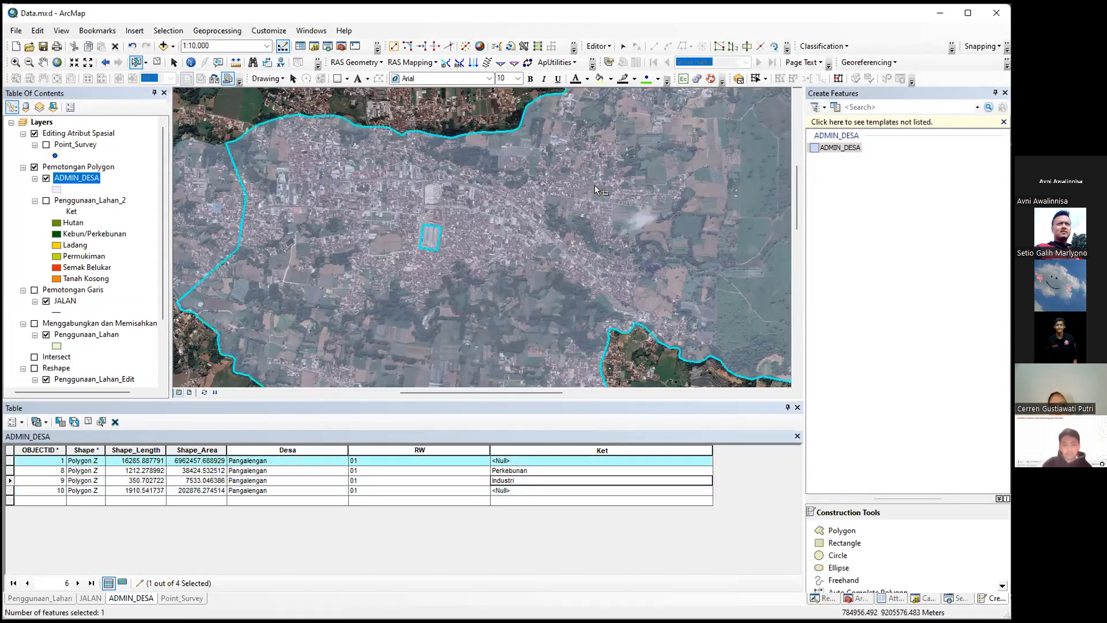
left_click_drag(597, 247, 656, 182)
left_click(747, 47)
left_click_drag(618, 224, 491, 278)
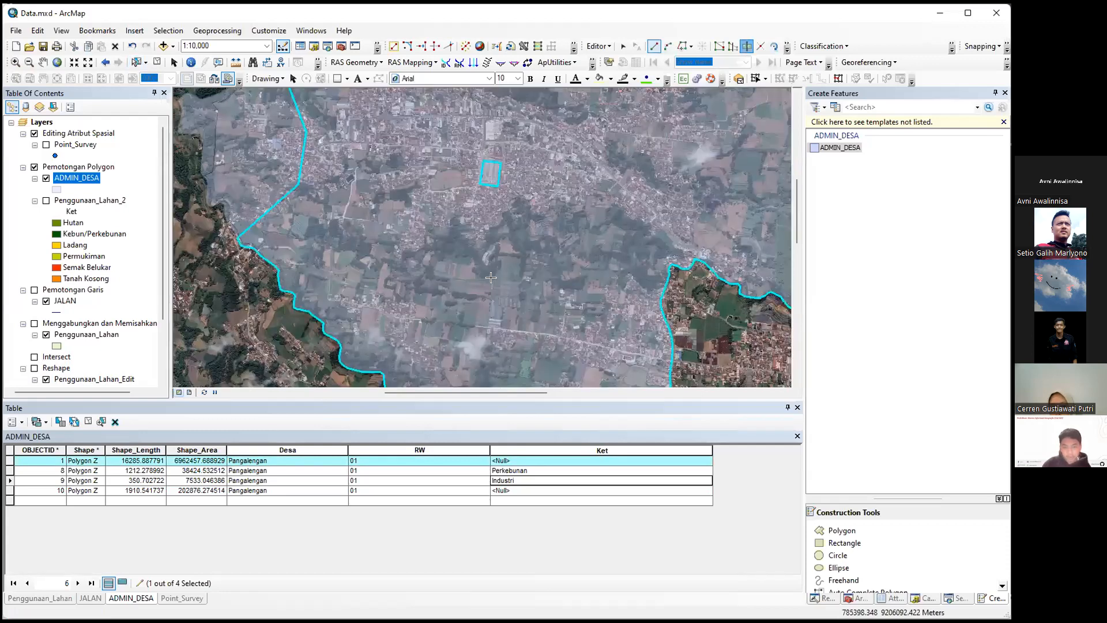
left_click_drag(397, 274, 626, 241)
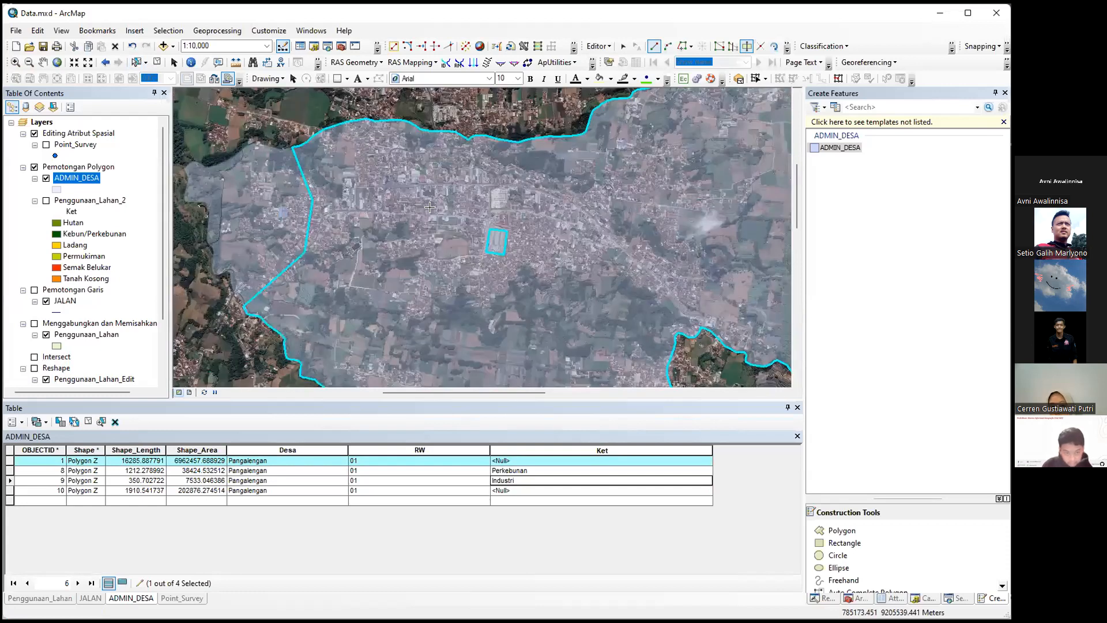
left_click(425, 200)
scroll(425, 201, "up", 3)
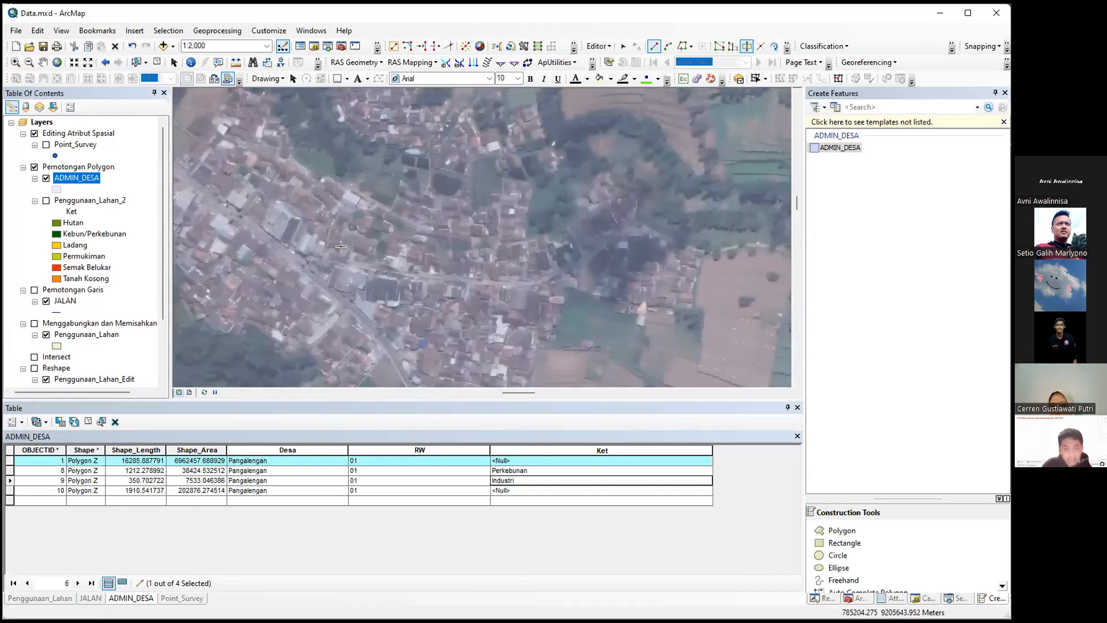
left_click(393, 222)
left_click(346, 239)
left_click(328, 292)
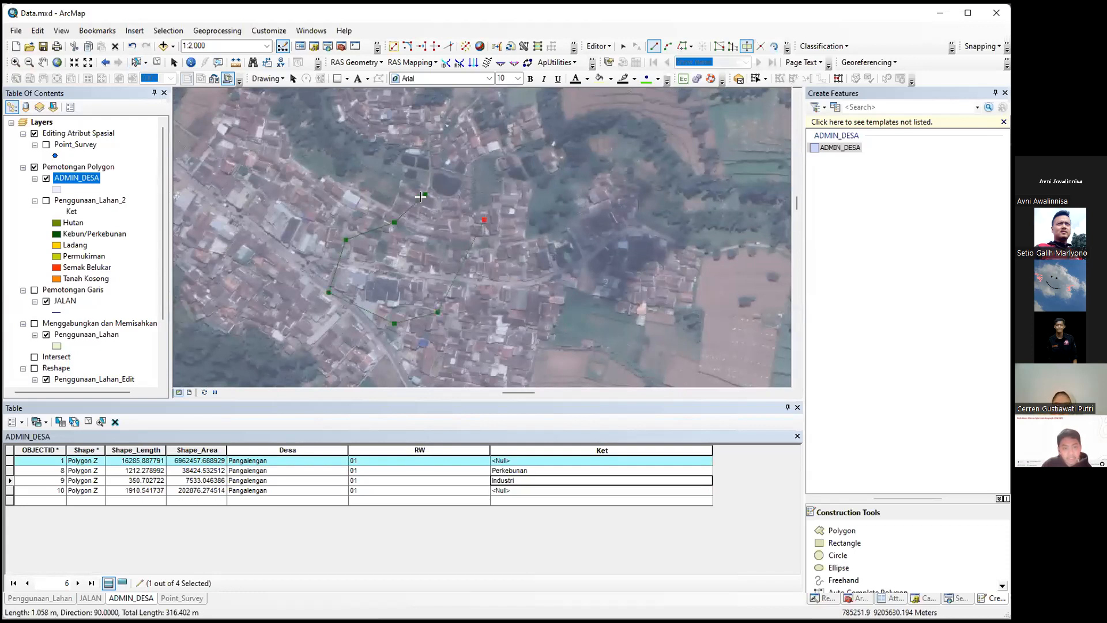
scroll(430, 196, "up", 3)
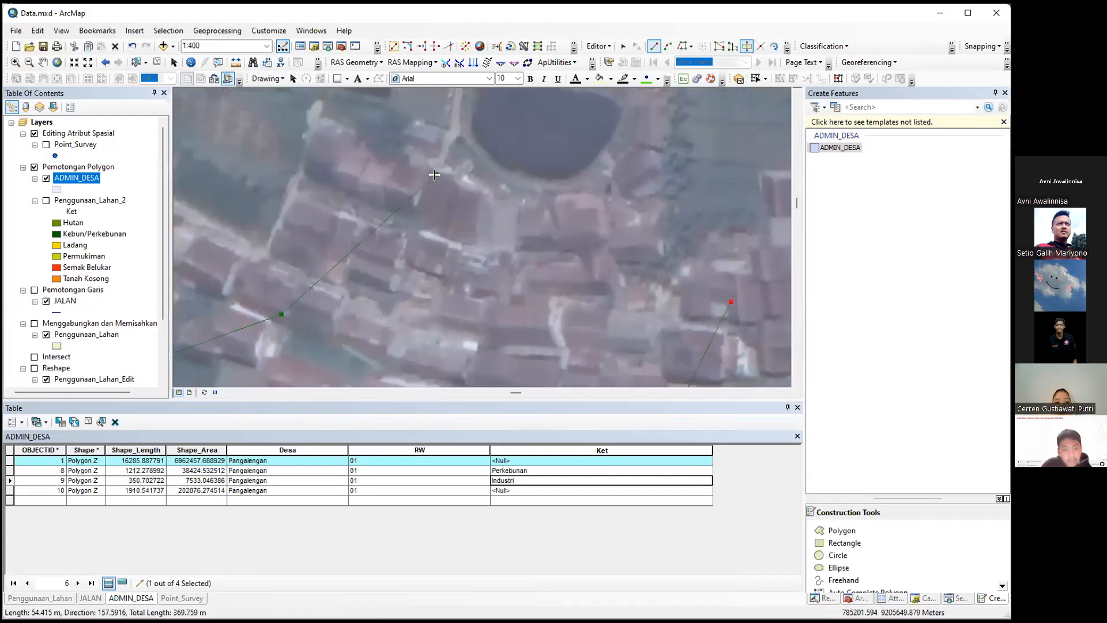
left_click(437, 174)
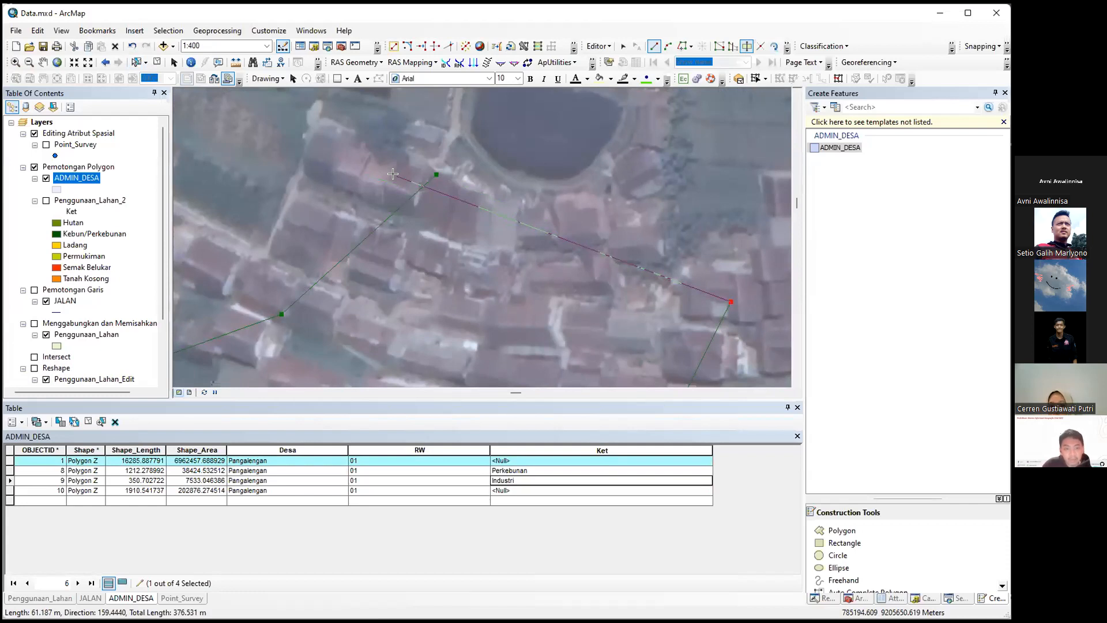
double_click(422, 186)
Step: Stop the editing session and discard all the cuts made to the ADMIN_DESA polygon
scroll(546, 301, "up", 10)
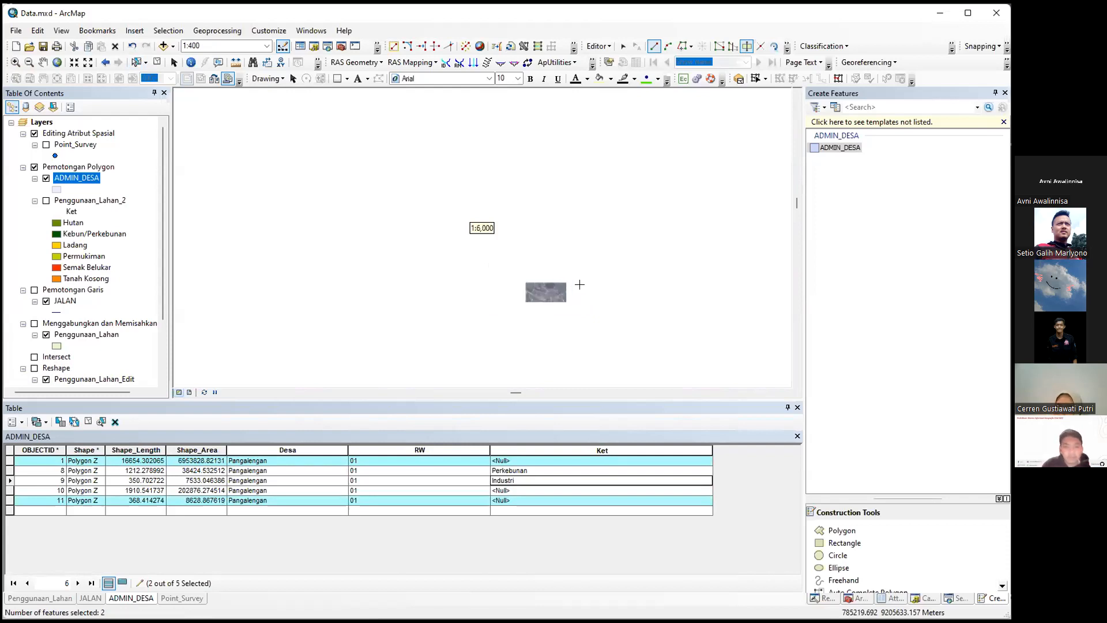
scroll(582, 288, "up", 3)
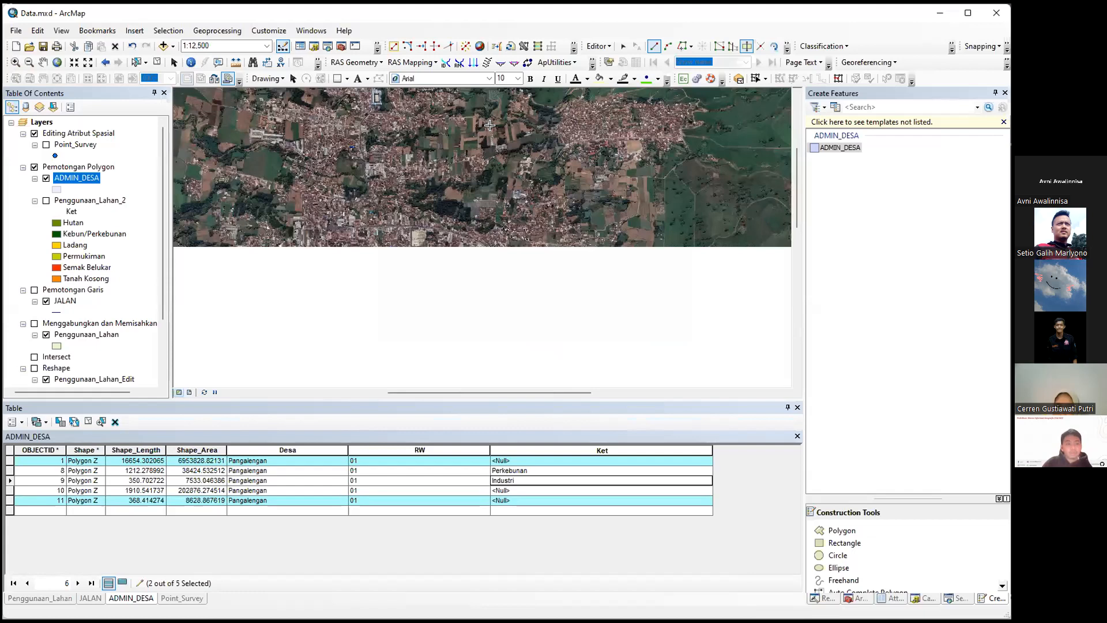
scroll(489, 125, "up", 2)
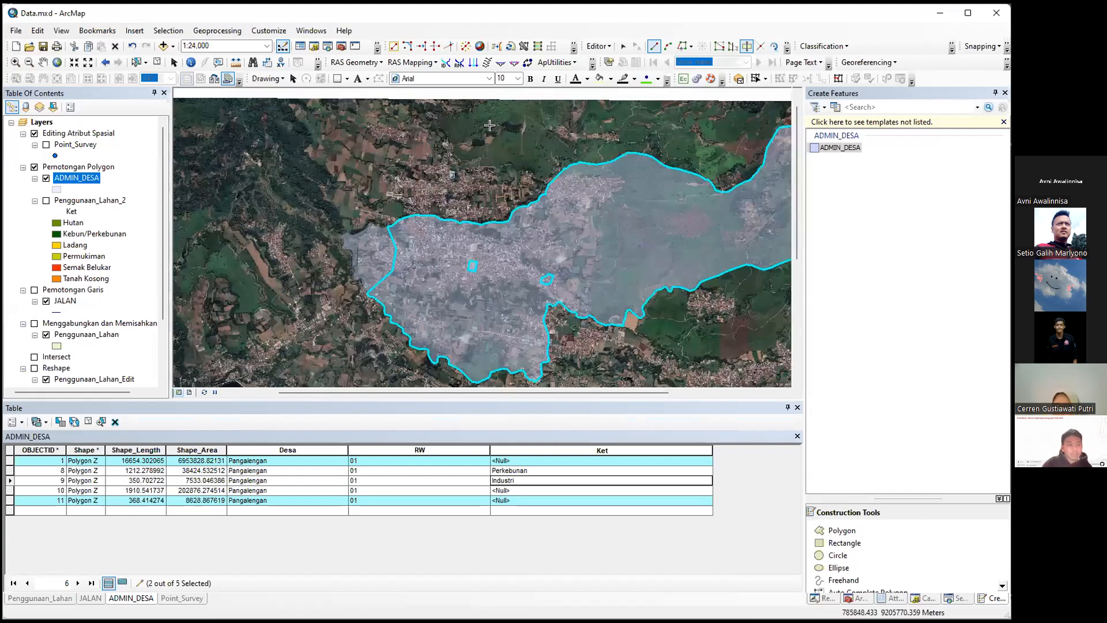
left_click(597, 46)
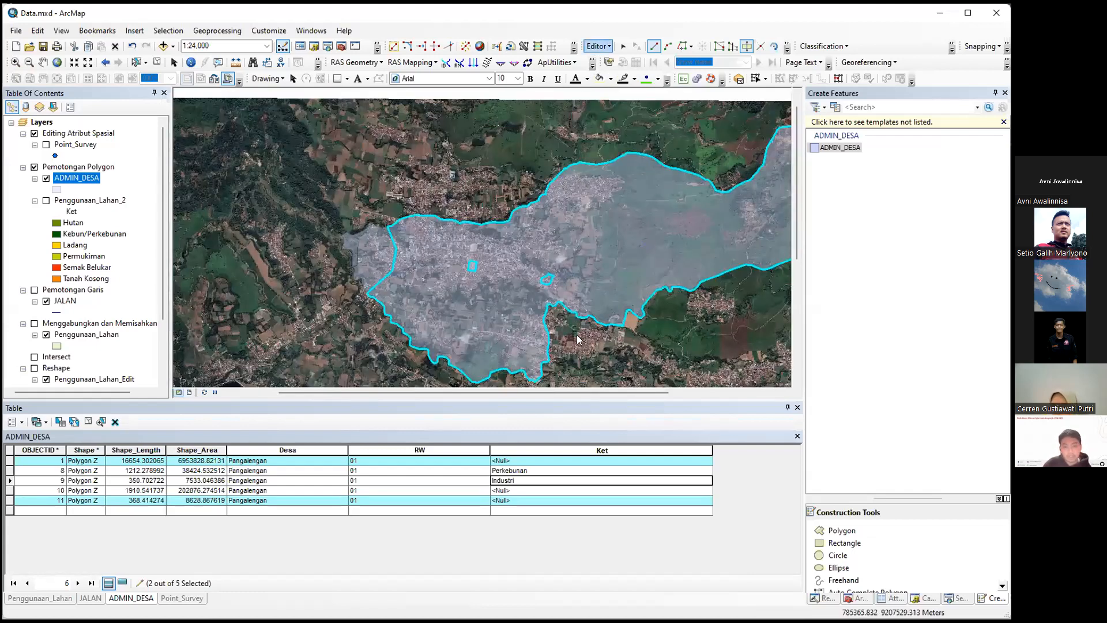
left_click(522, 232)
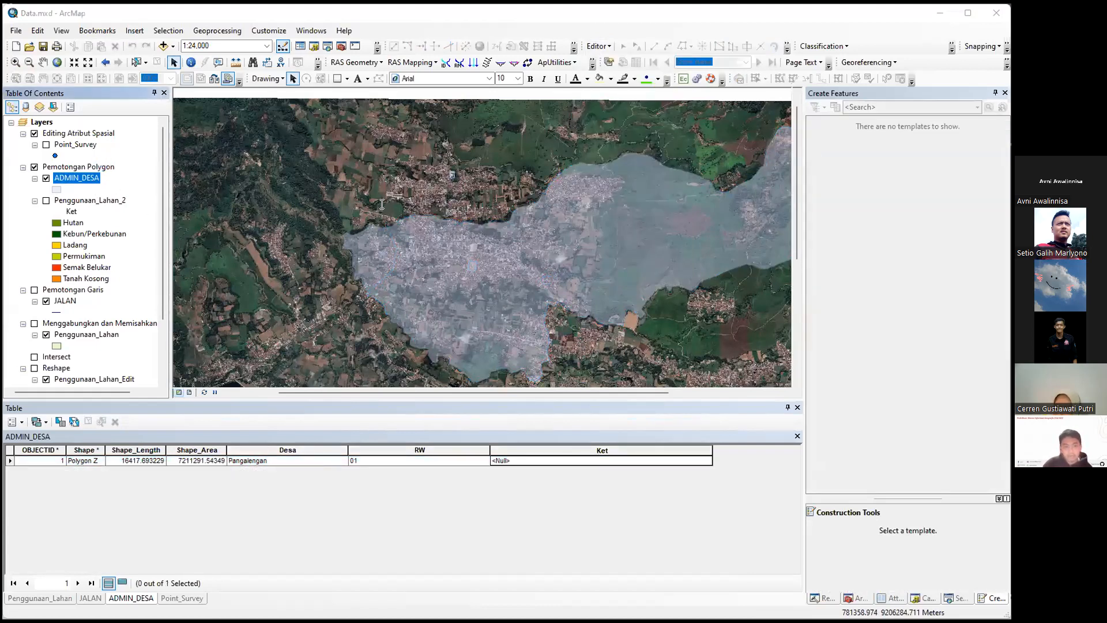
Step: Set the ADMIN_DESA layer's display transparency to 0 %
key("Tab")
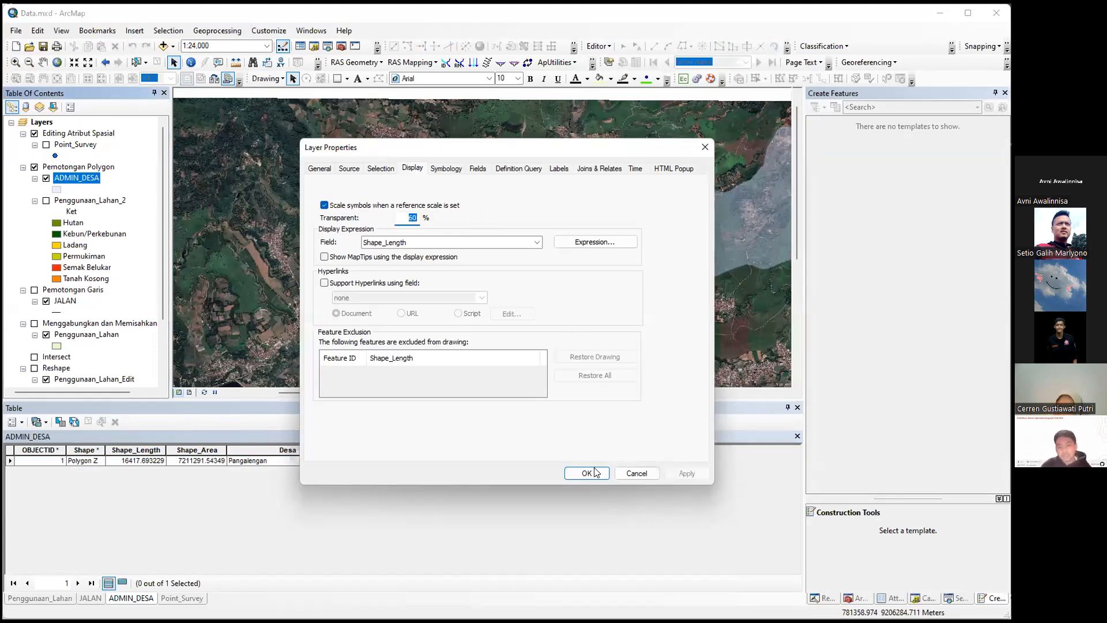
type("0")
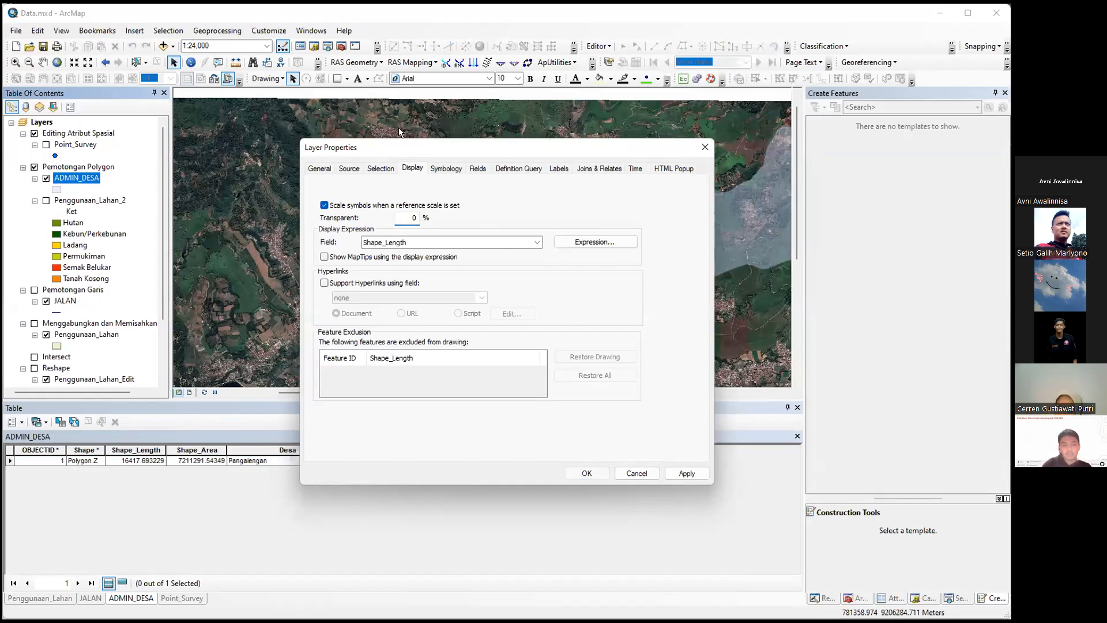
key("Return")
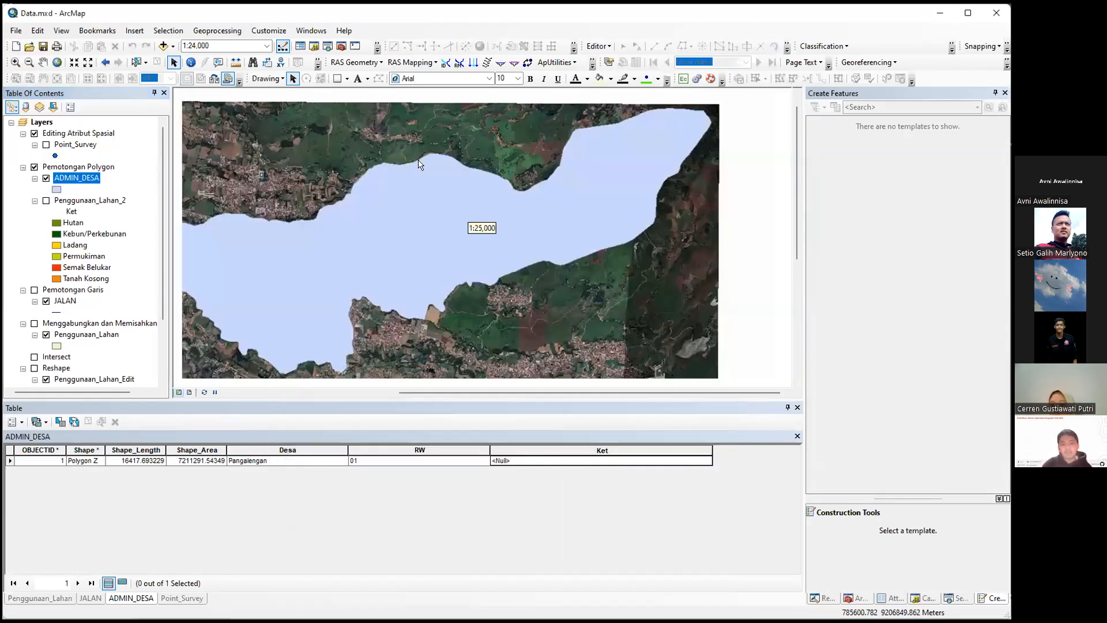
Step: Select the whole ADMIN_DESA village polygon on the map and clear the selection again
left_click_drag(282, 164, 317, 155)
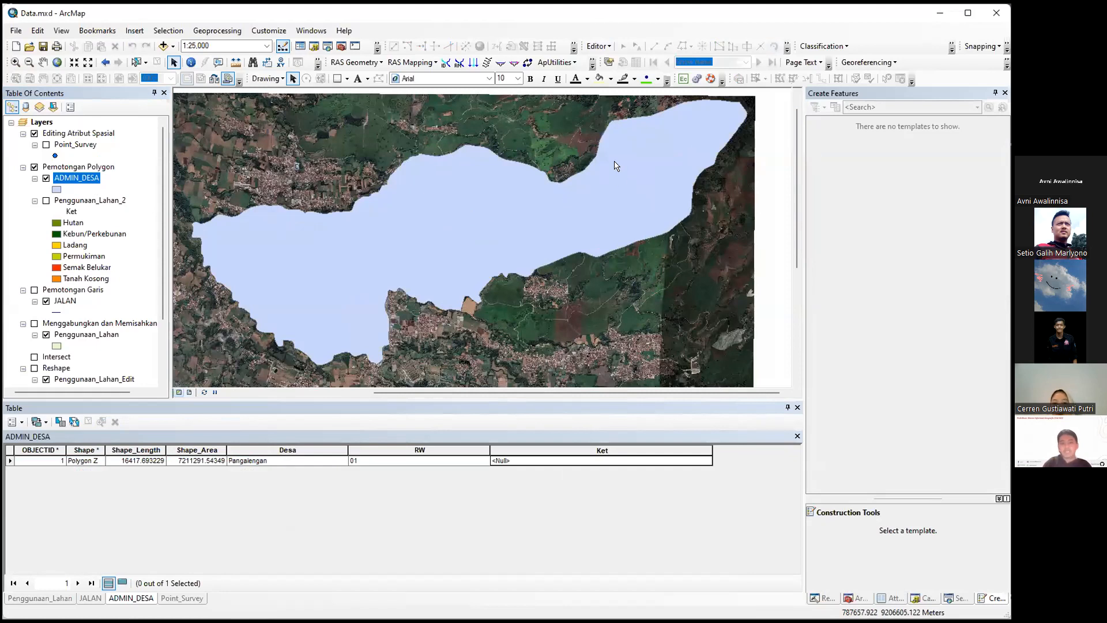
left_click(135, 61)
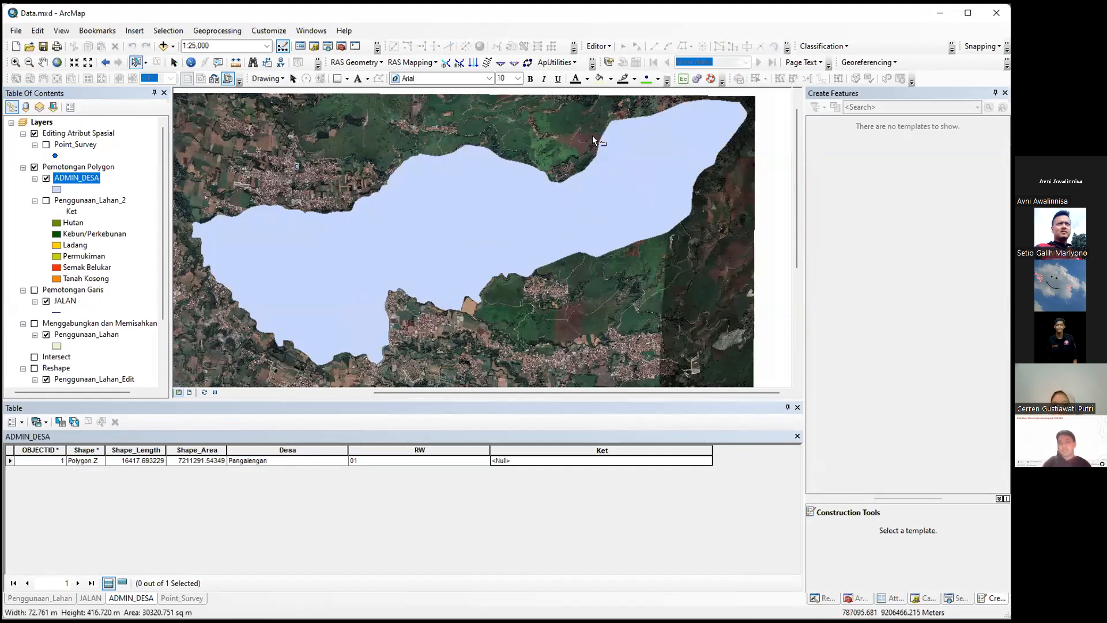
left_click(648, 172)
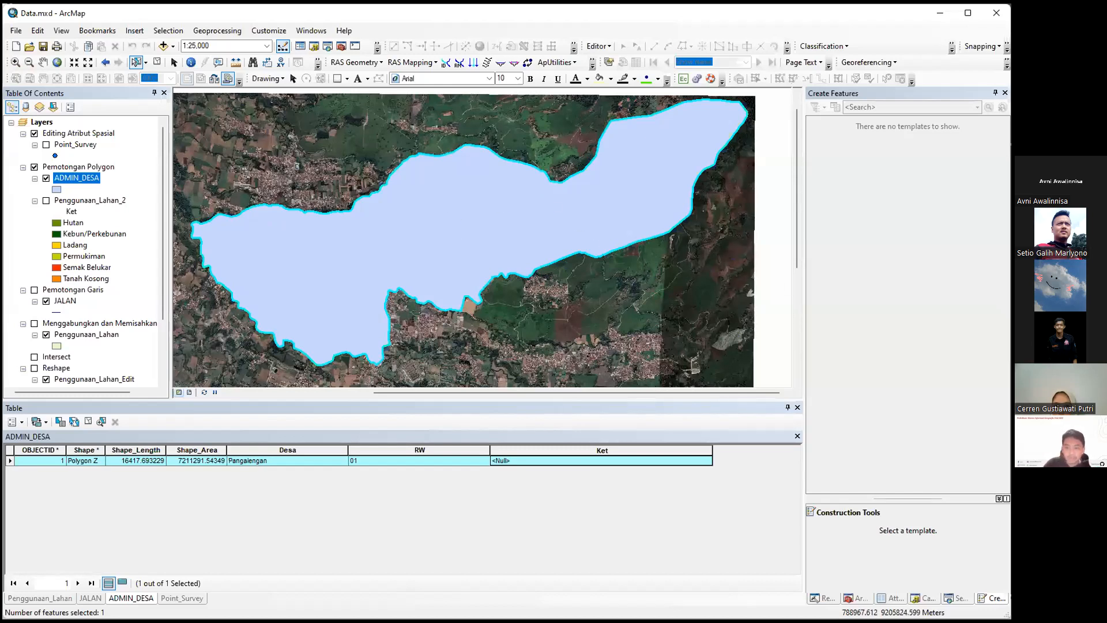
left_click(684, 248)
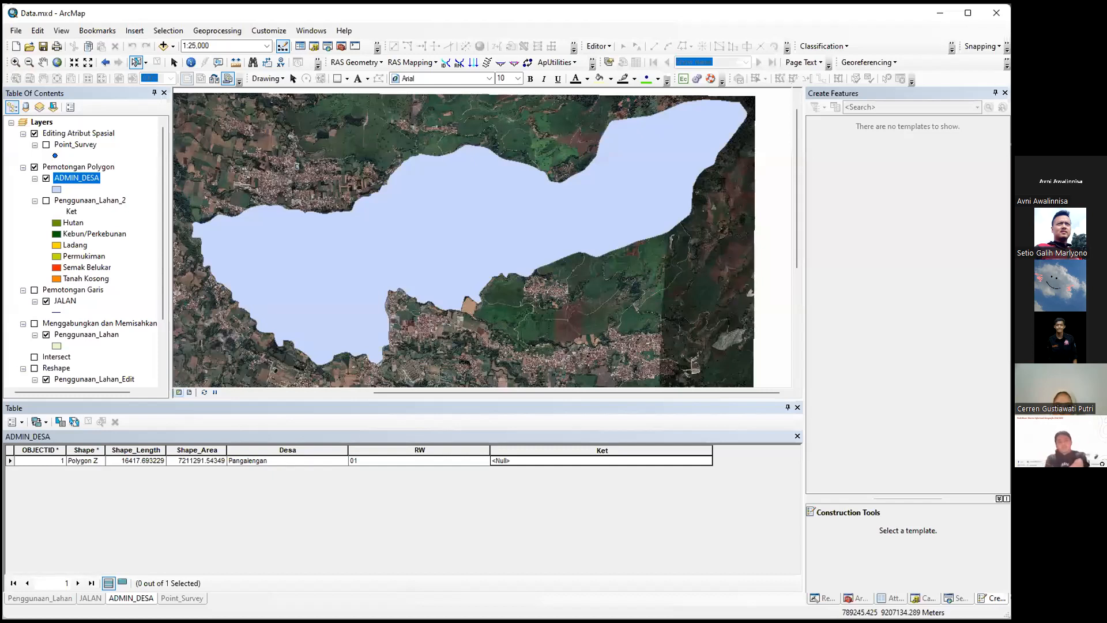
left_click(46, 178)
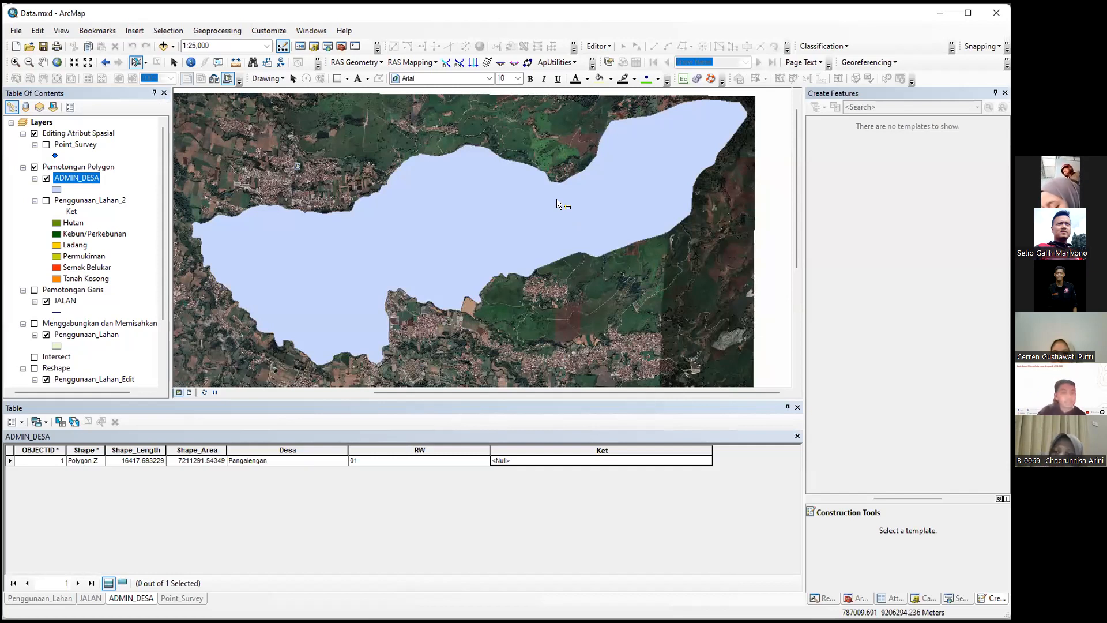
left_click(453, 254)
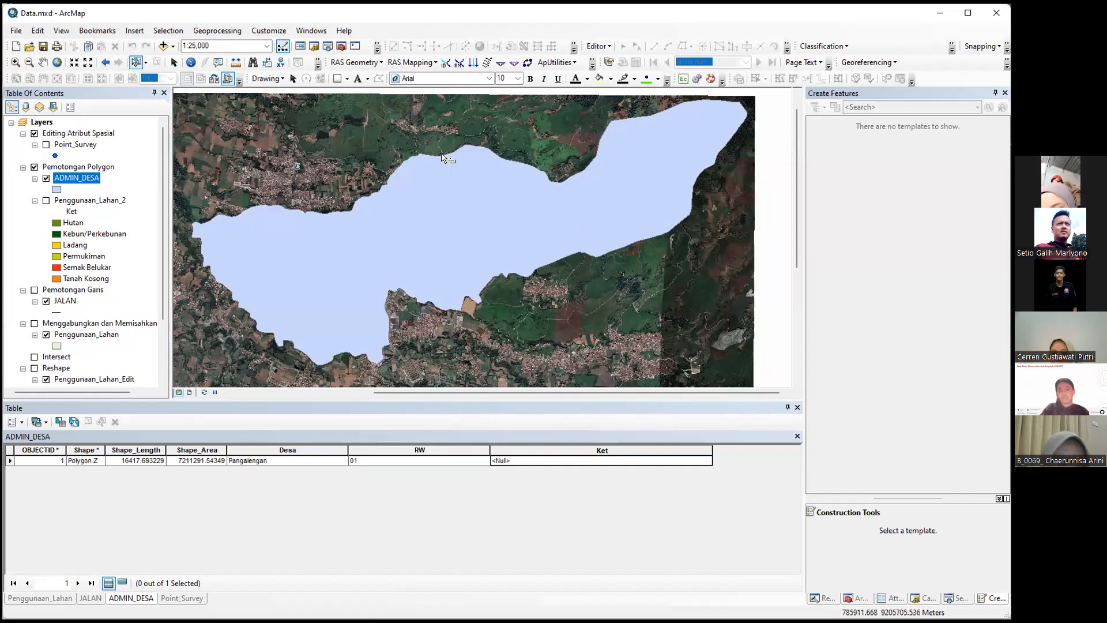
left_click(345, 183)
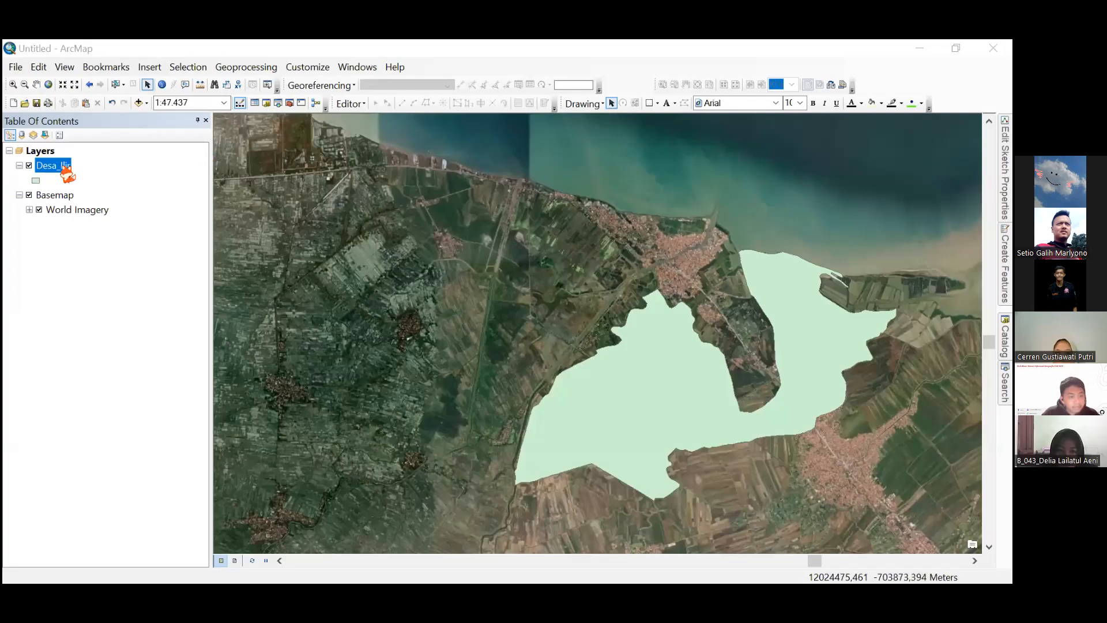
Step: Start an editing session on the Desa_Ilir layer, continuing past the spatial reference warning
right_click(60, 166)
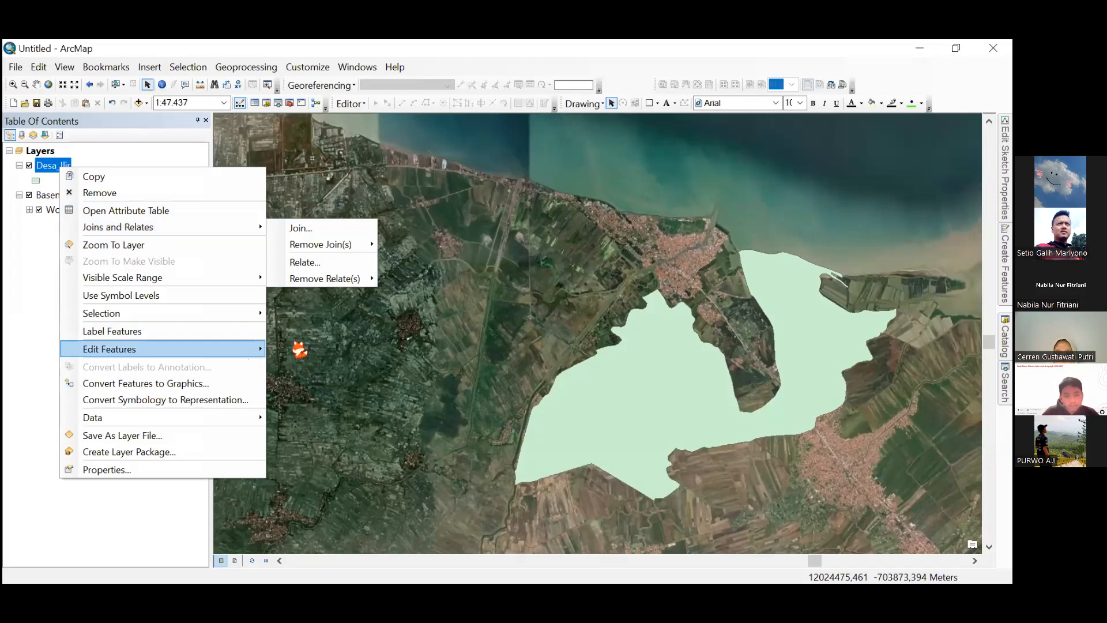
left_click(300, 348)
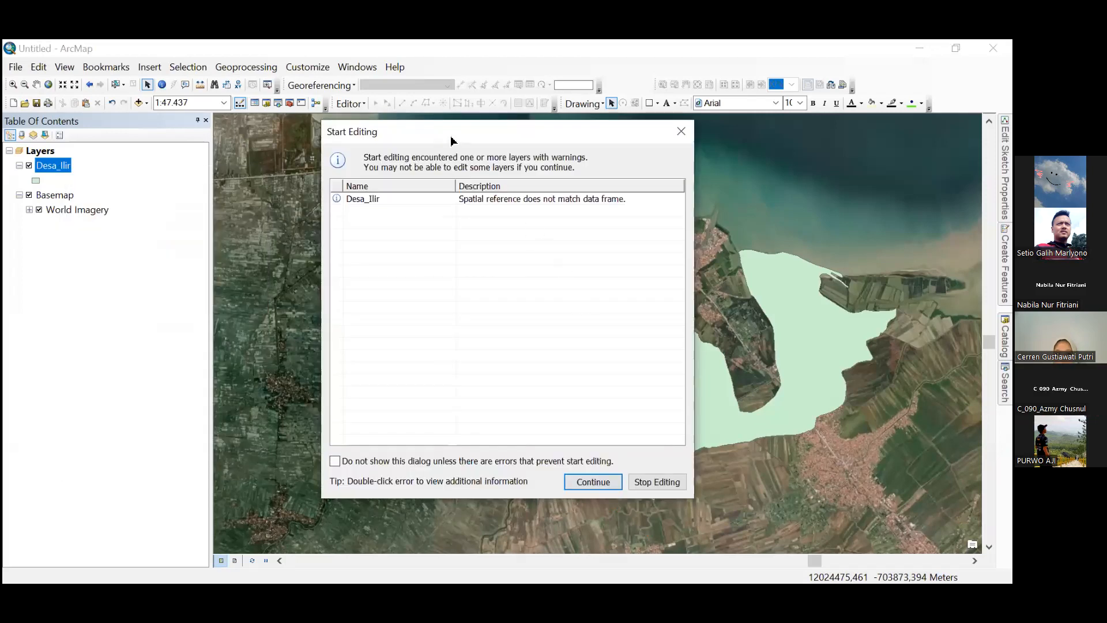
key("Return")
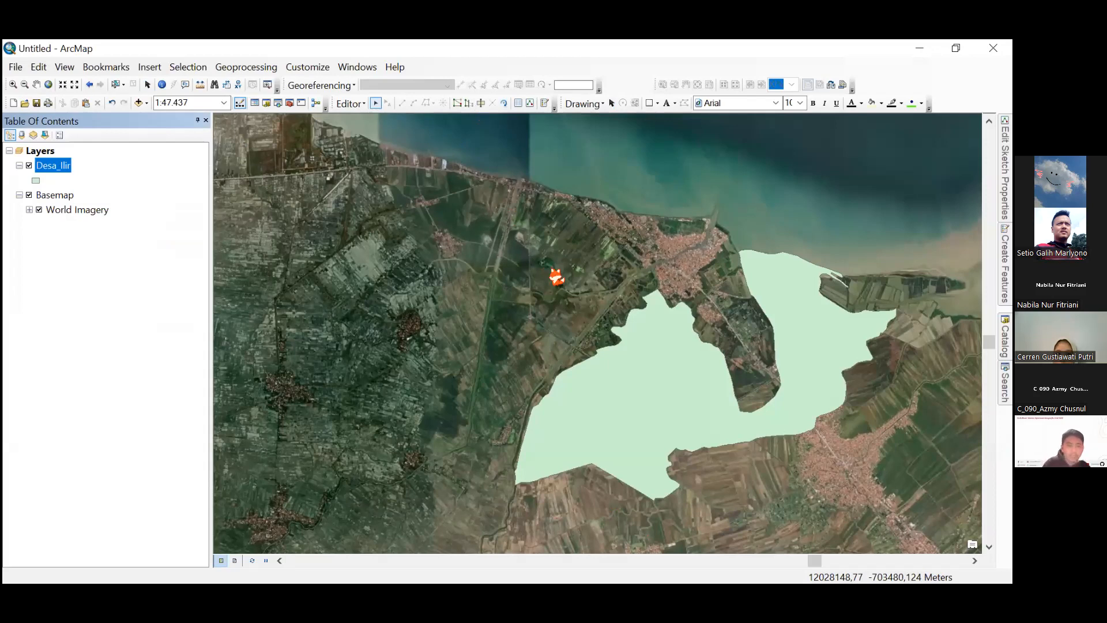
left_click(557, 265)
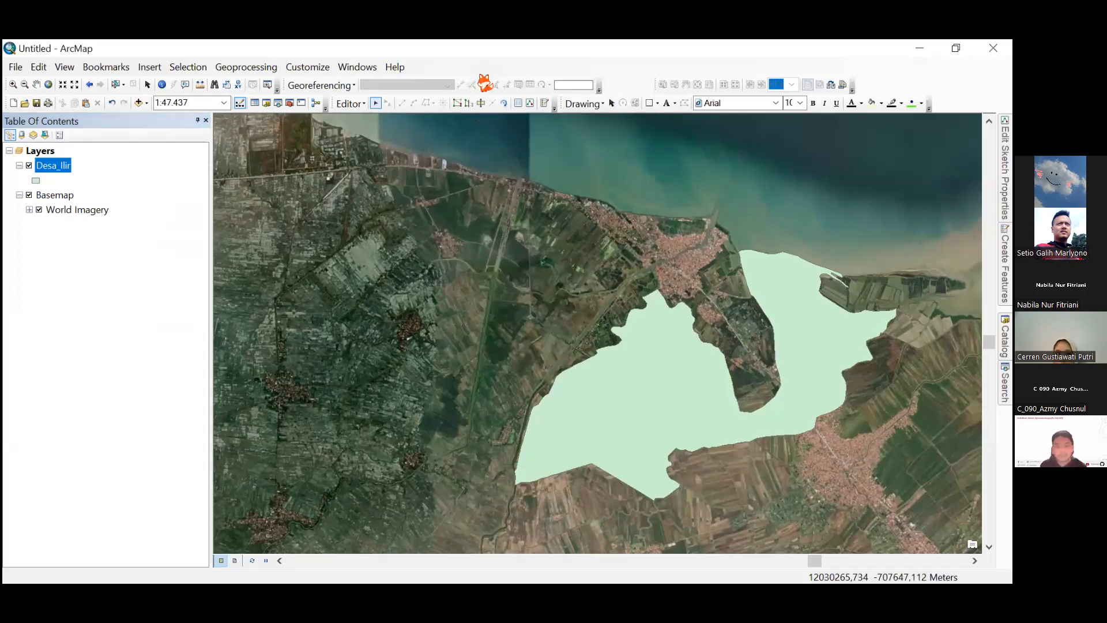
Step: Cut the southwestern end off the selected Desa_Ilir polygon with Cut Polygons, along a bent line from its northwestern to its southern boundary
left_click(481, 105)
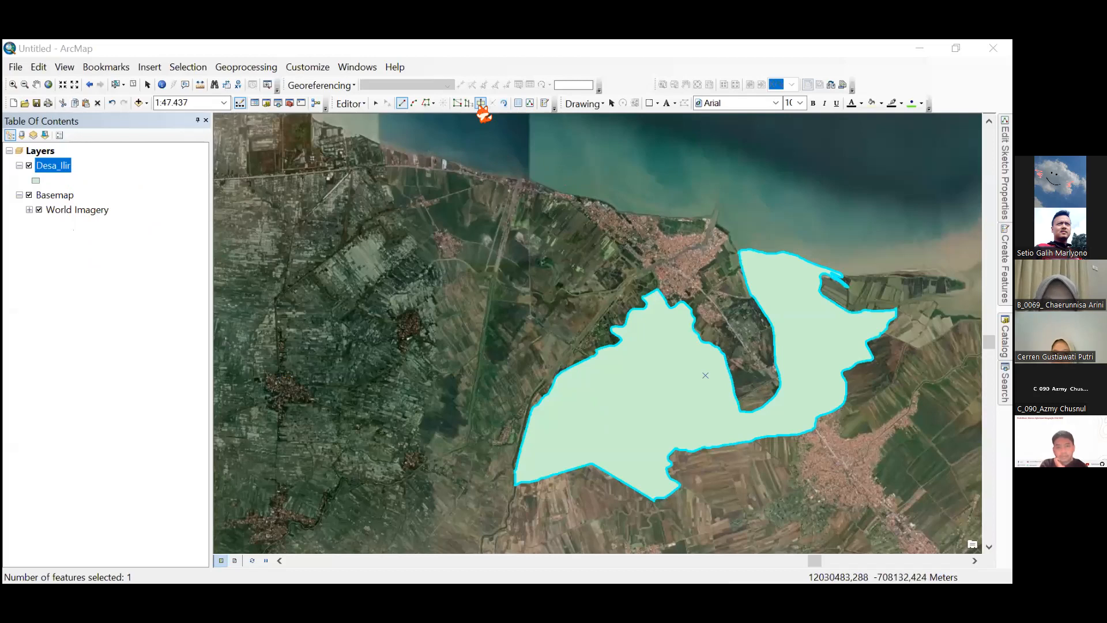
left_click(578, 384)
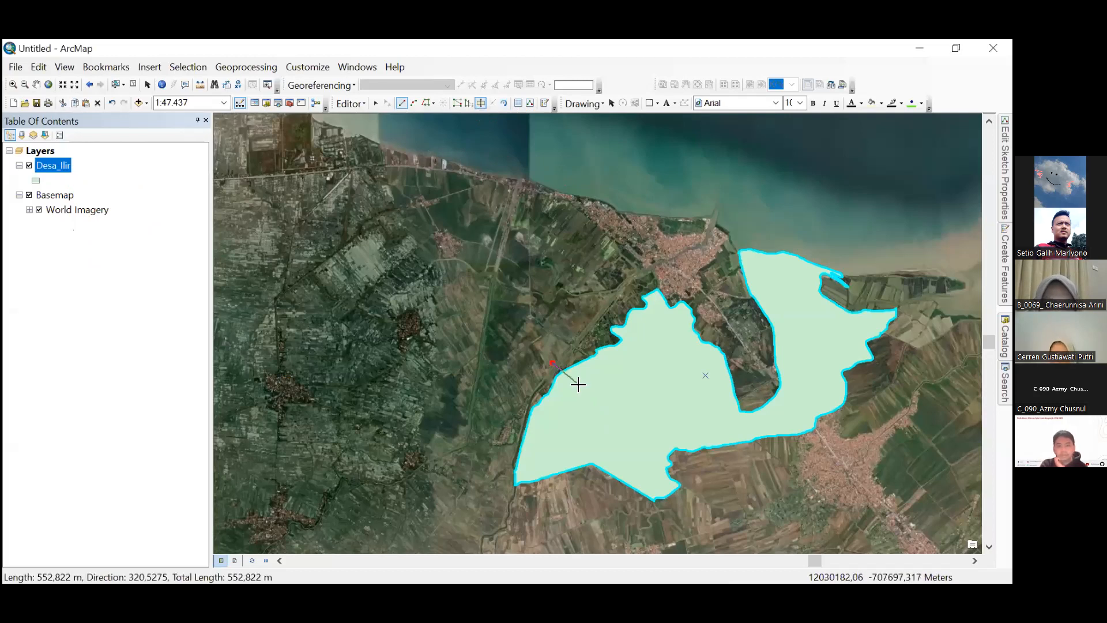
left_click(594, 405)
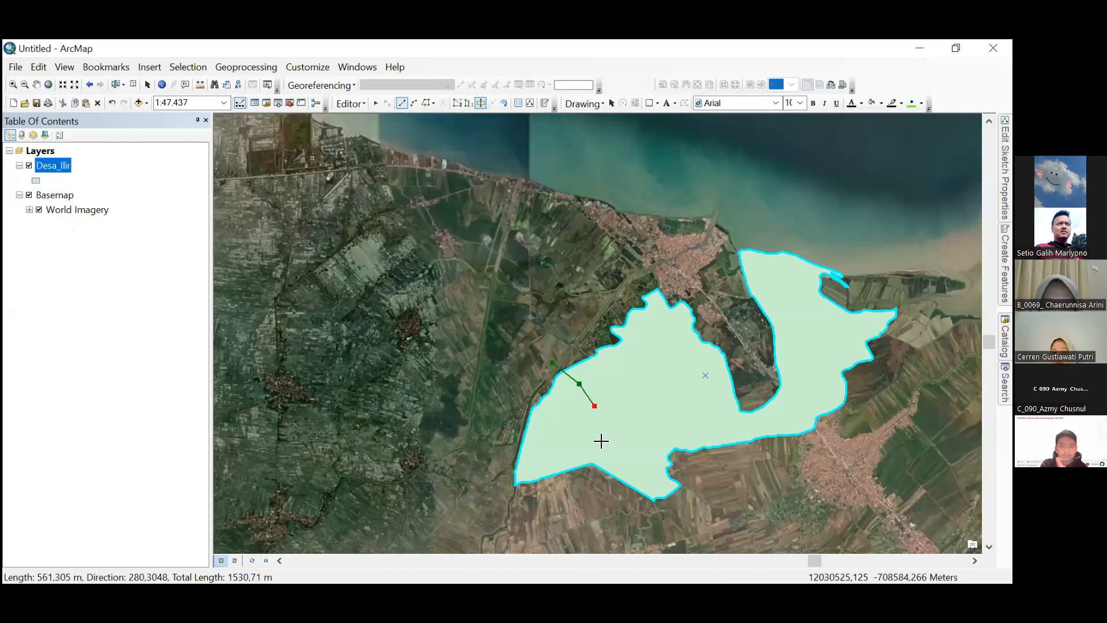
left_click(600, 441)
double_click(602, 464)
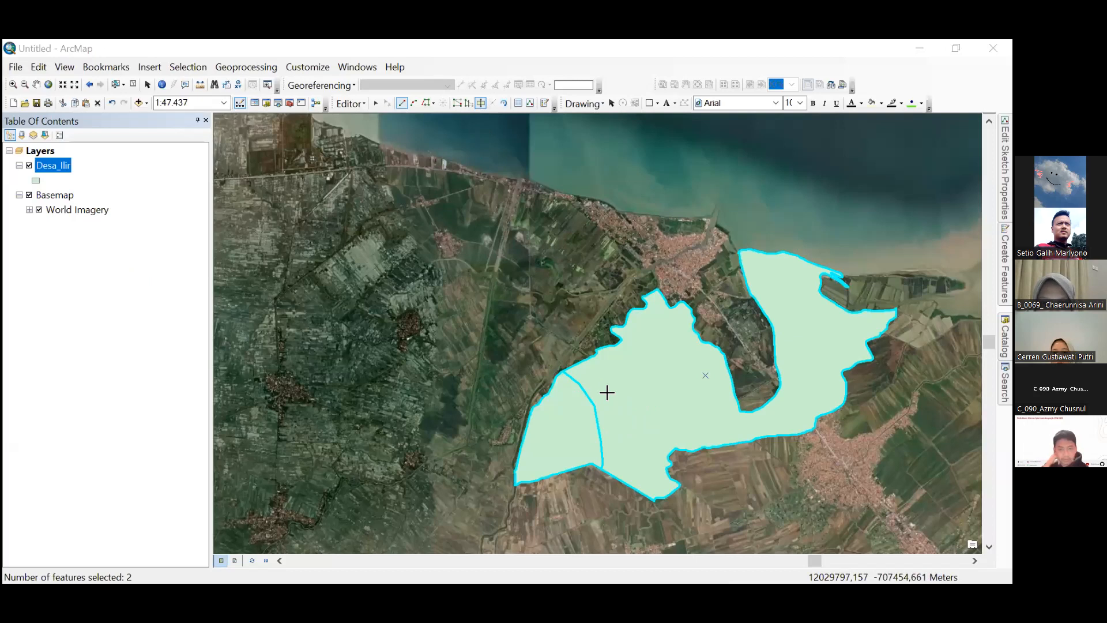
Step: Set the Desa_Ilir layer's display transparency to 60 %
scroll(603, 391, "up", 2)
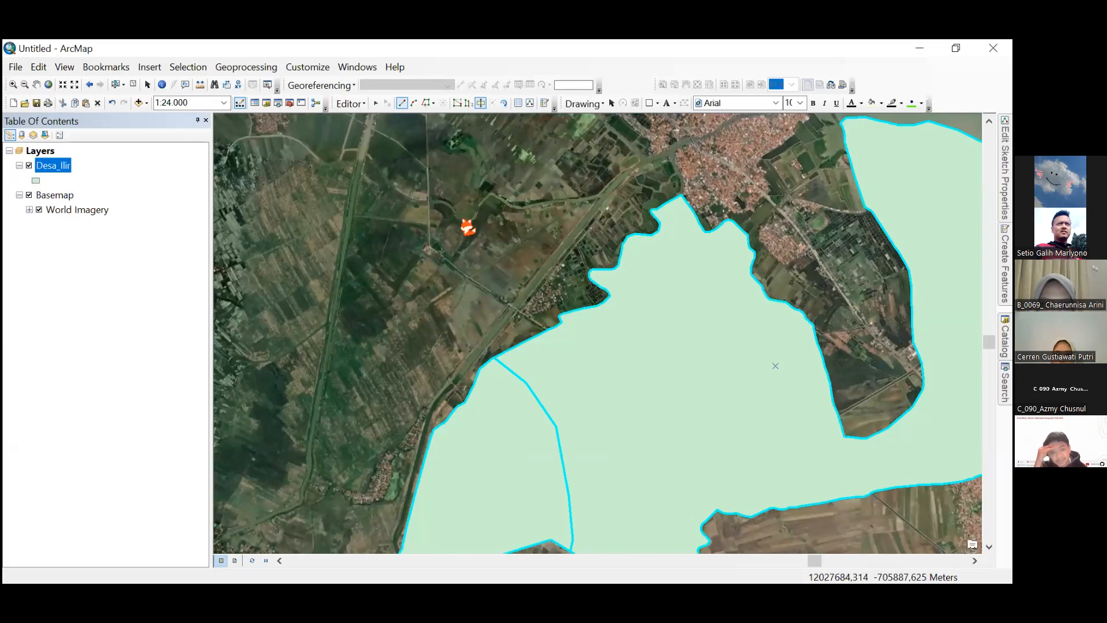
left_click(388, 151)
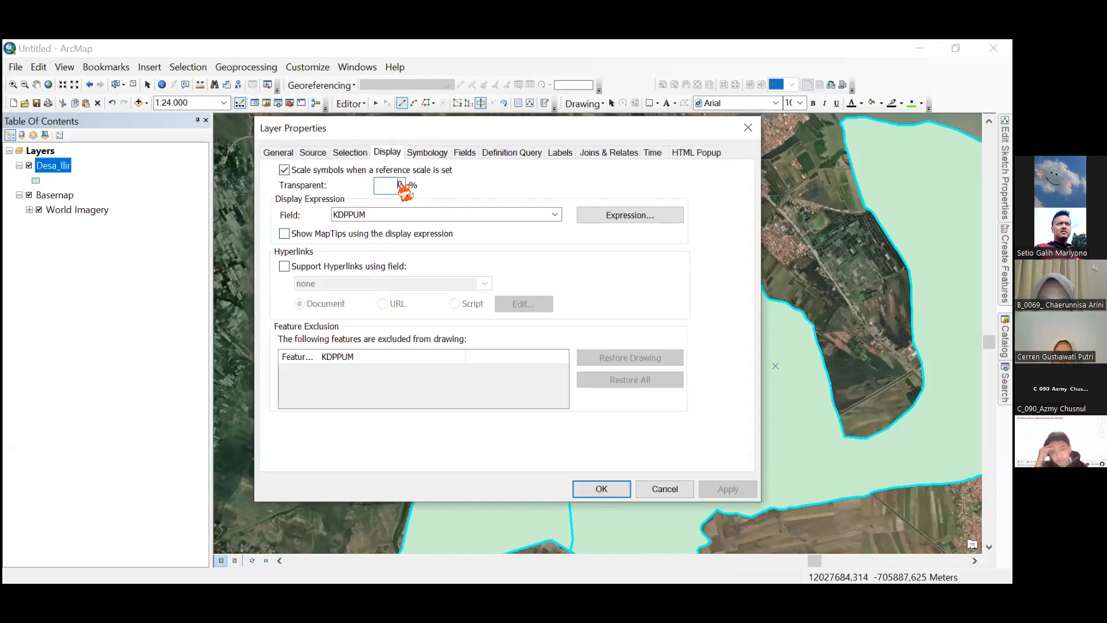
type("6")
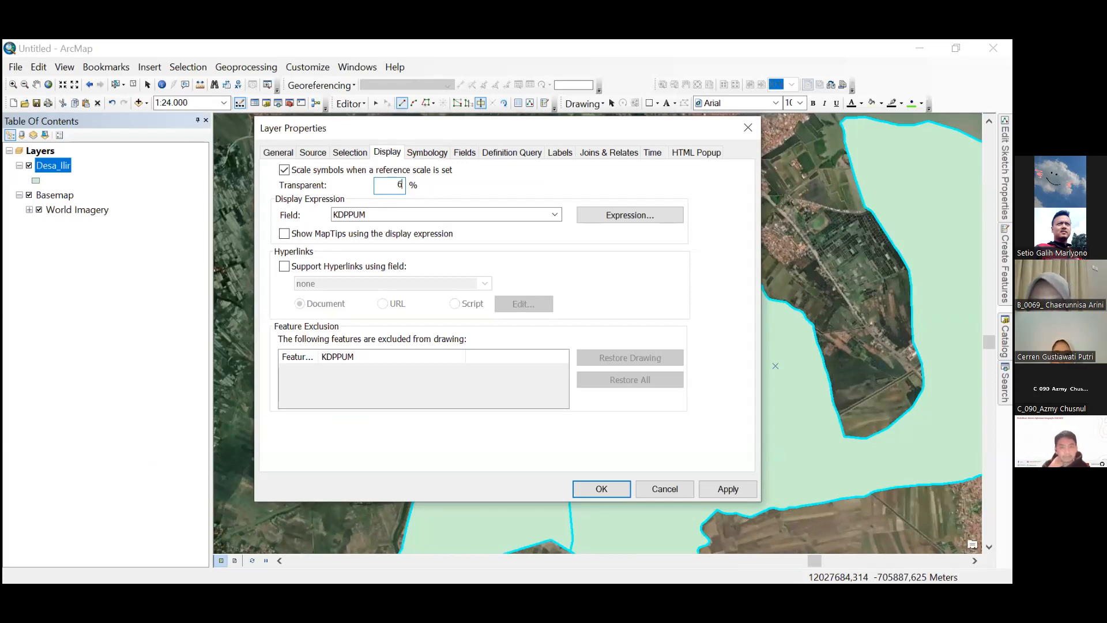
type("0")
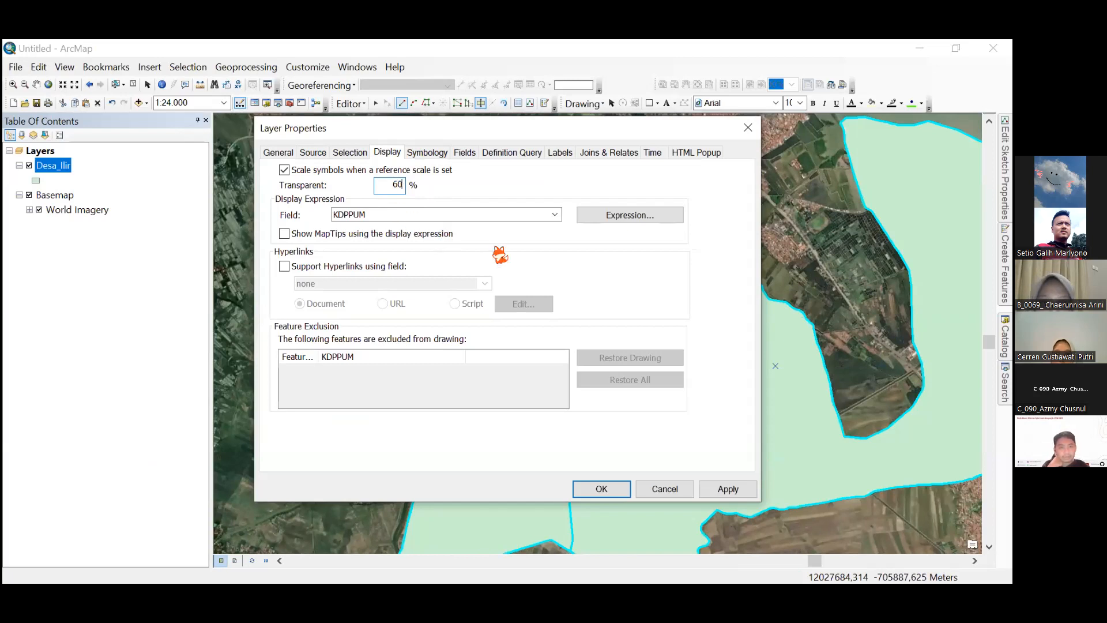
left_click(603, 483)
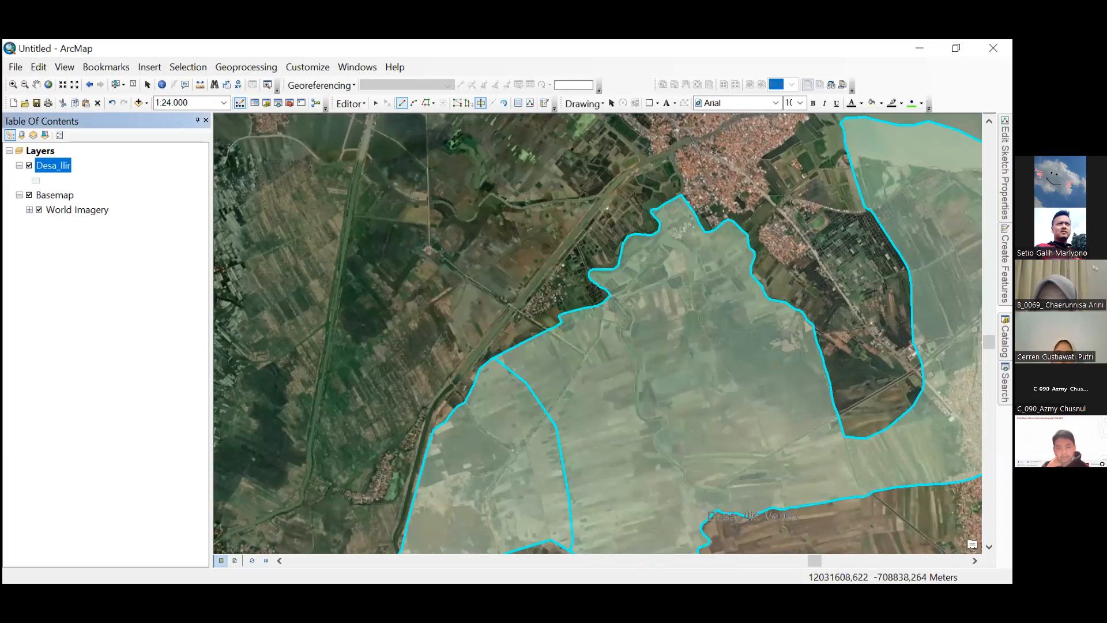
Step: Try to cut a closed, tall rectangle out of the interior of the Desa_Ilir polygon, west of its inner notch
left_click(974, 560)
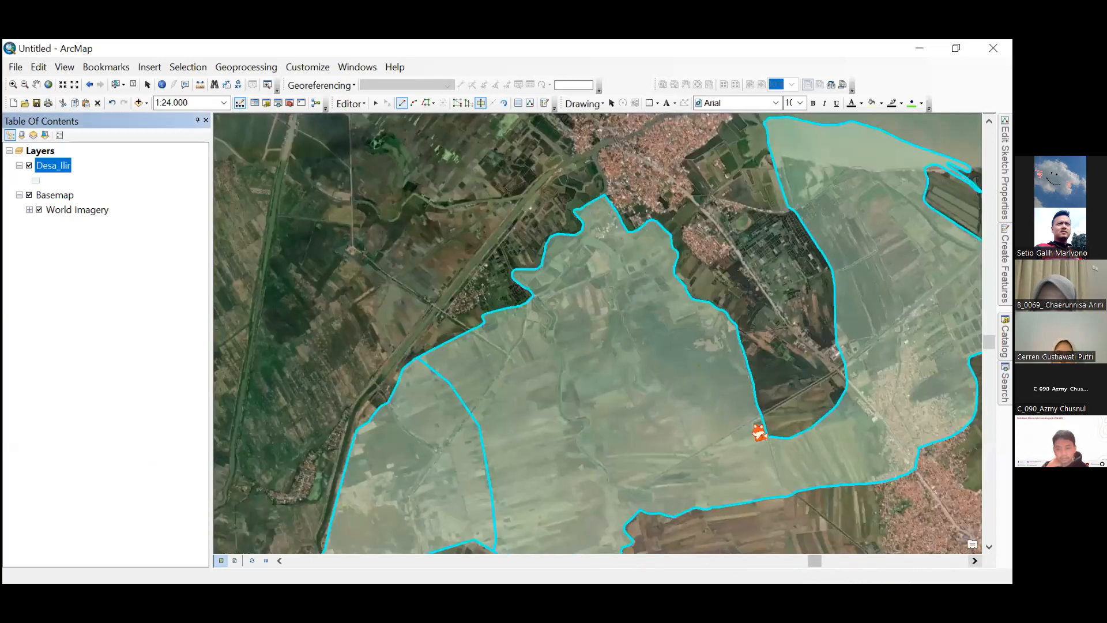
left_click(974, 560)
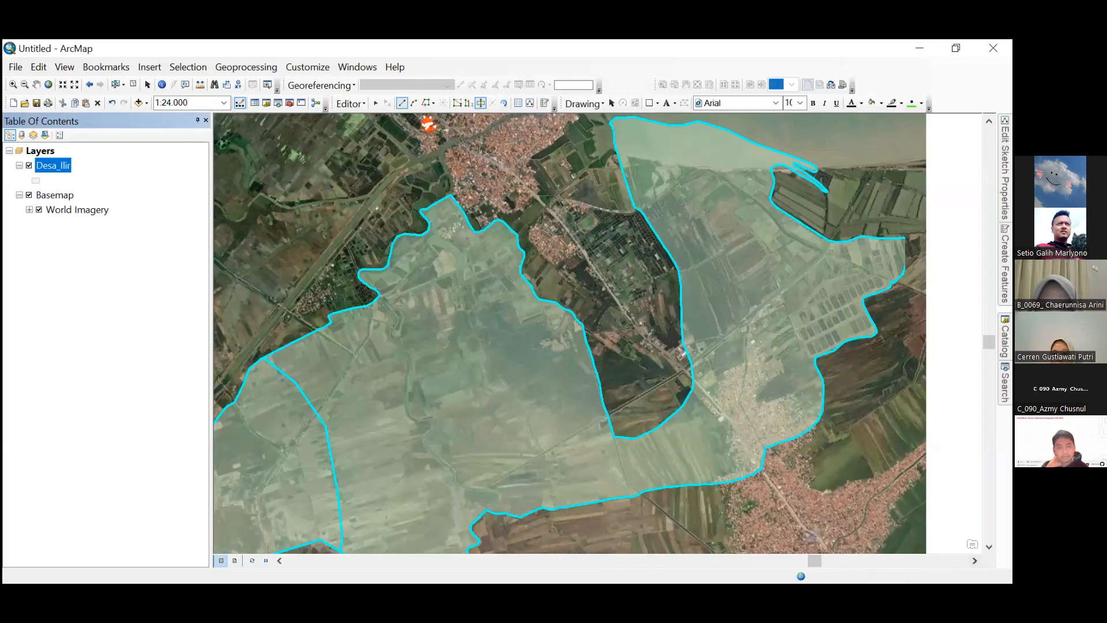
key("Right")
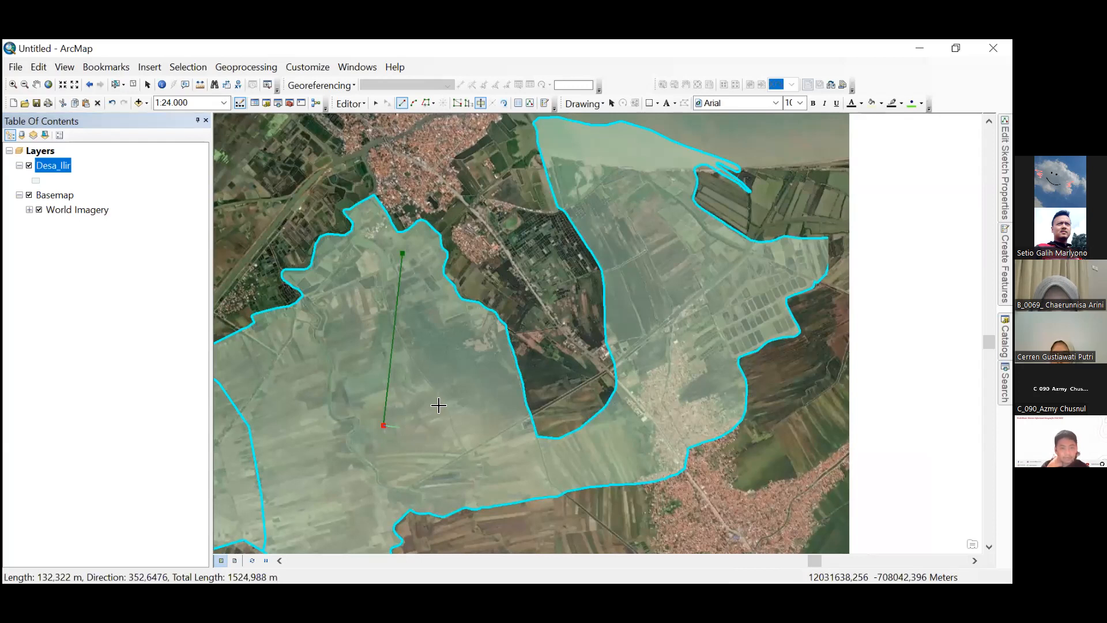
left_click(425, 258)
left_click(402, 253)
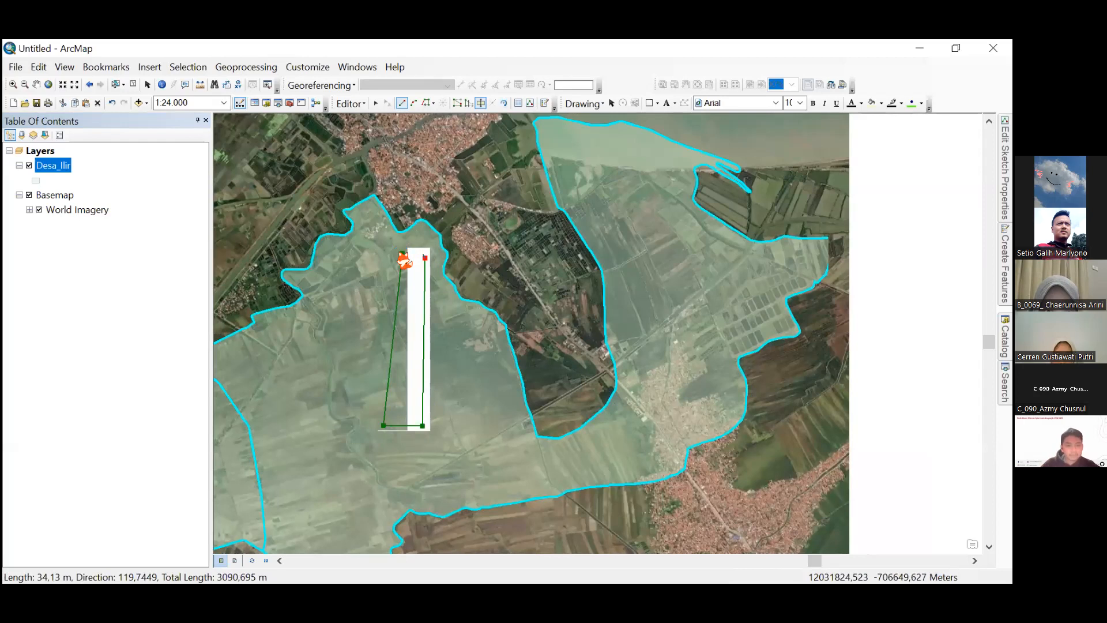
left_click(652, 261)
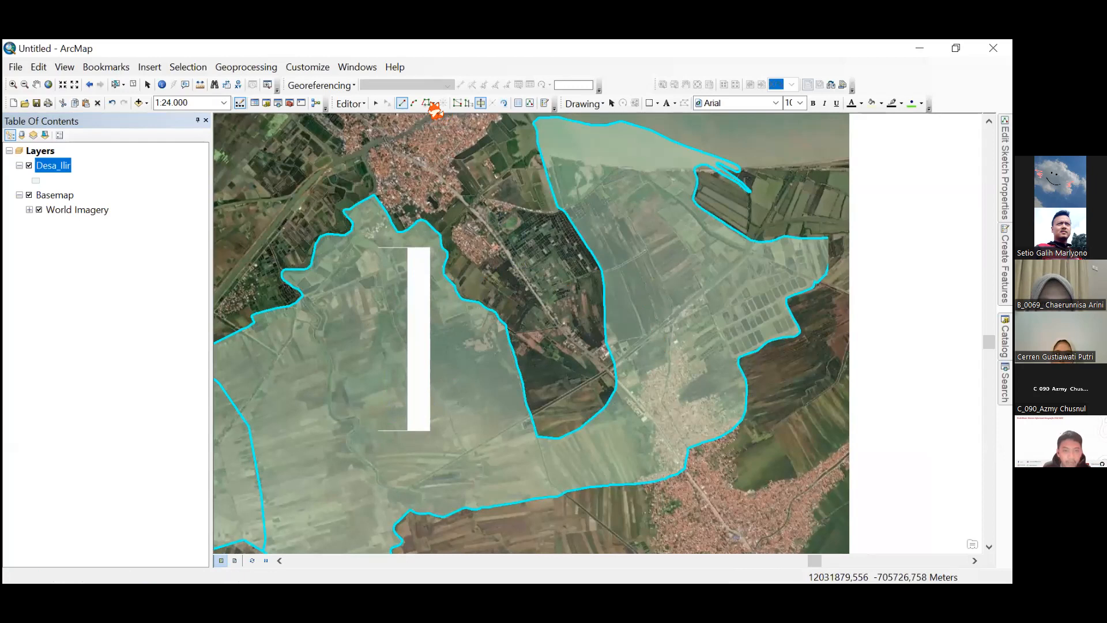
Step: Undo the southwestern cut and cut a small four-sided piece off Desa_Ilir, directly south of the inner notch's southern tip
left_click(481, 105)
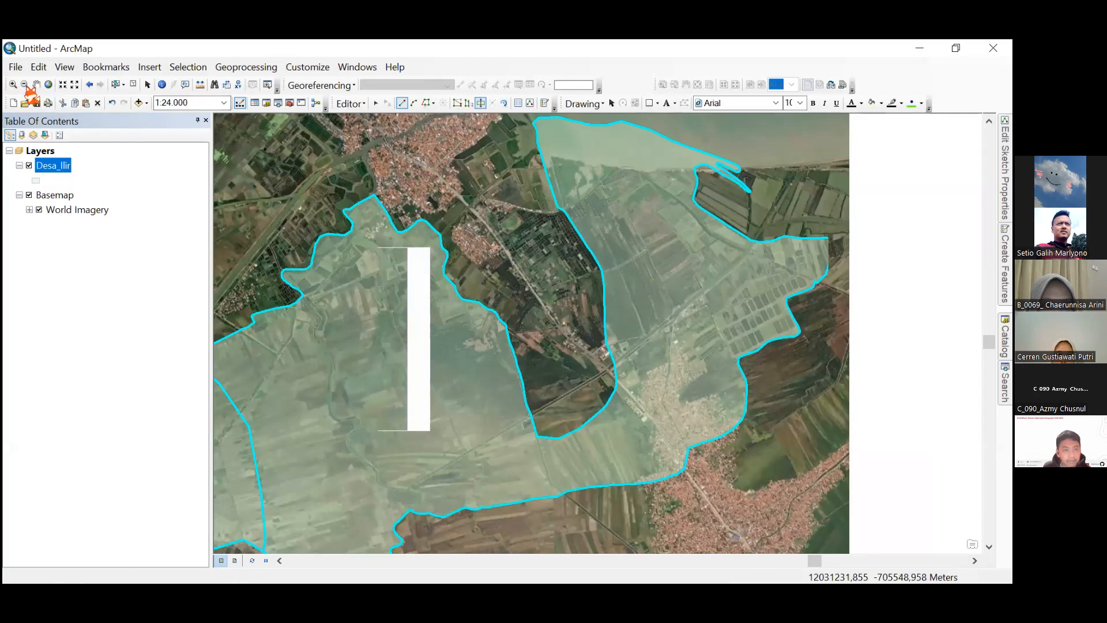
left_click(112, 103)
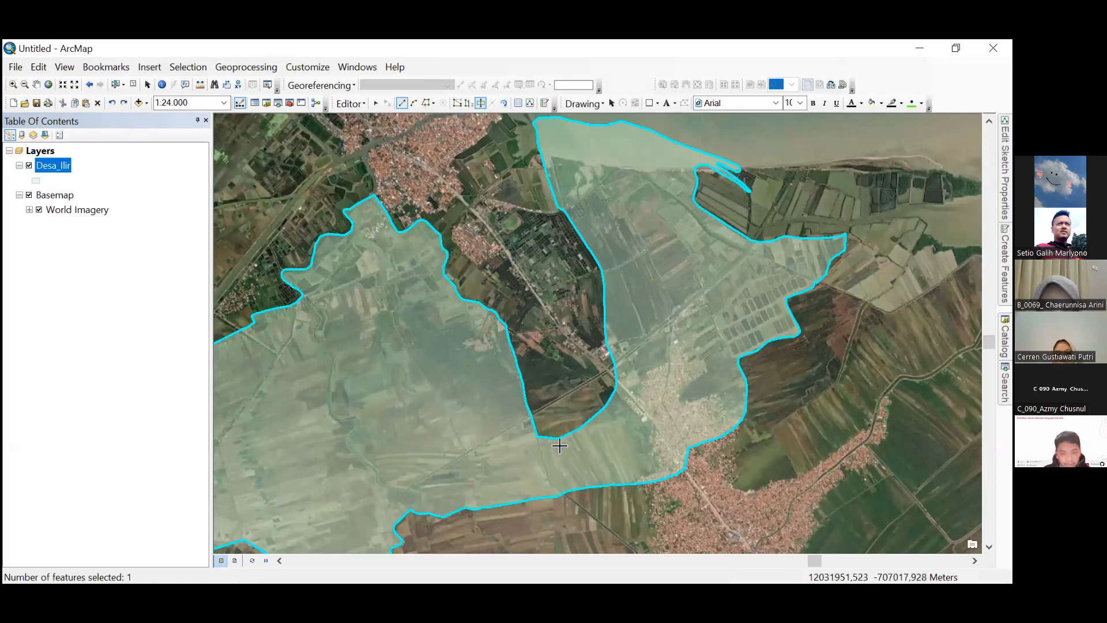
scroll(555, 448, "up", 2)
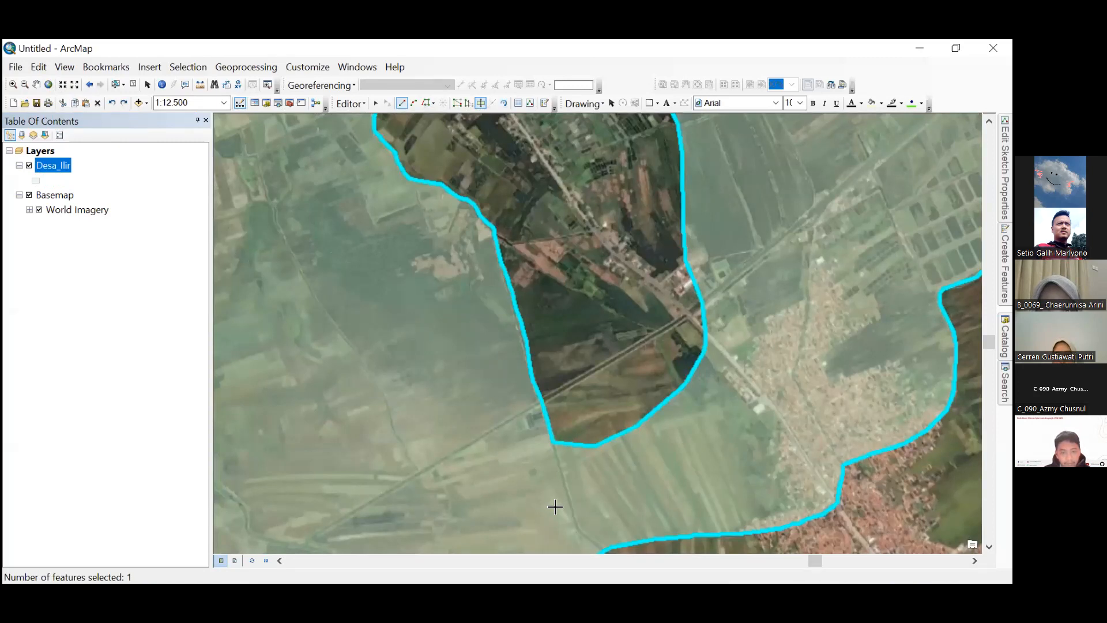
double_click(600, 448)
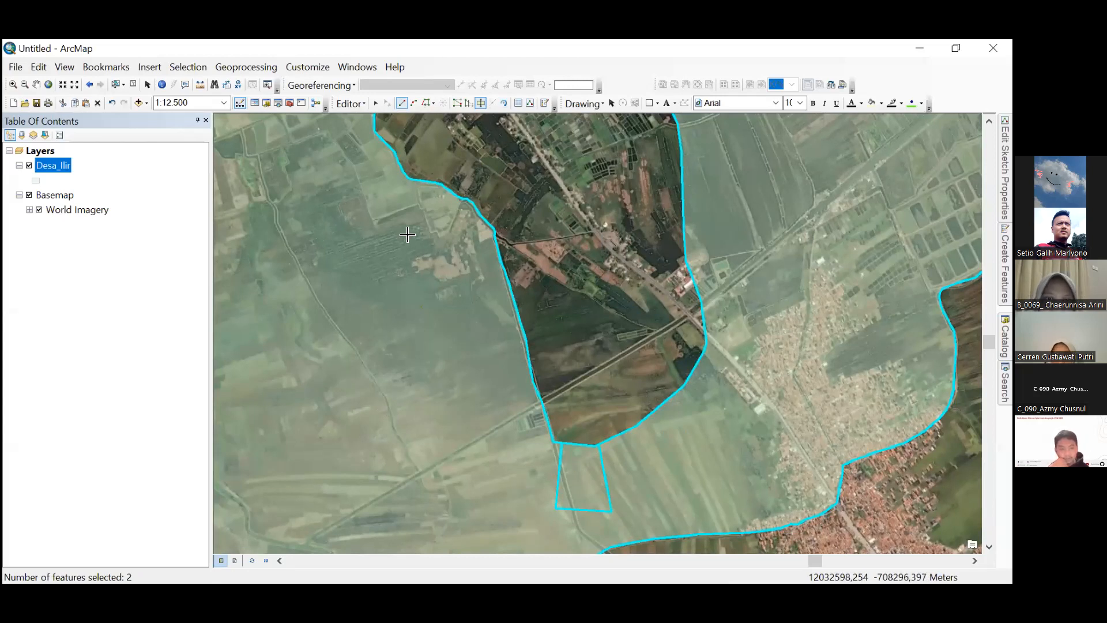
Step: Try to cut a small closed quadrilateral inside the Desa_Ilir polygon, beside the canal west of the notch, and dismiss the message
scroll(405, 242, "up", 2)
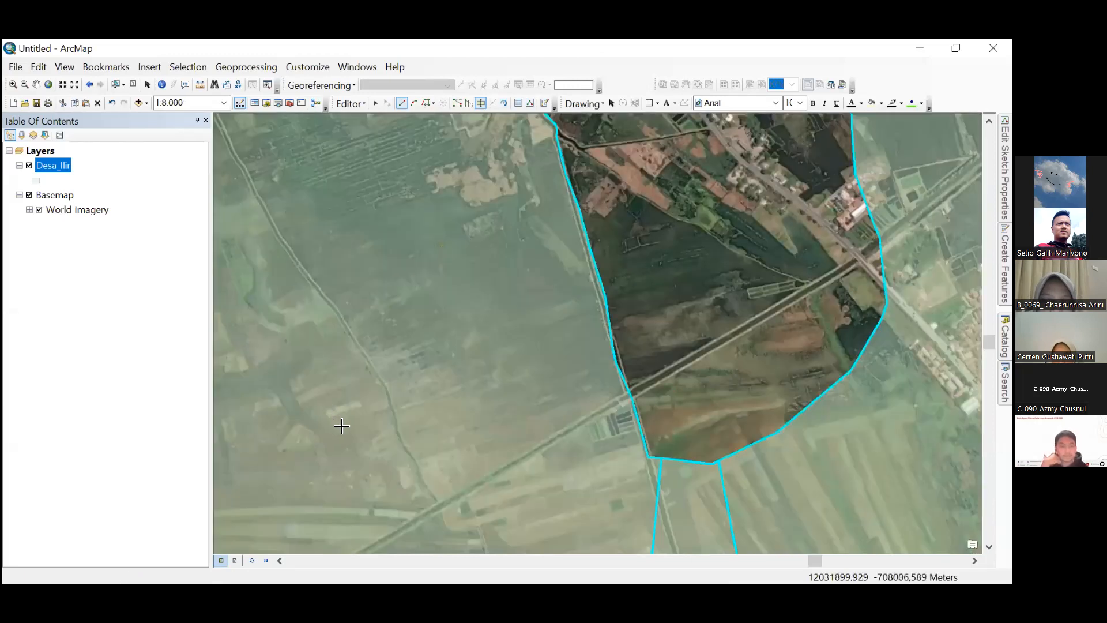
left_click(405, 414)
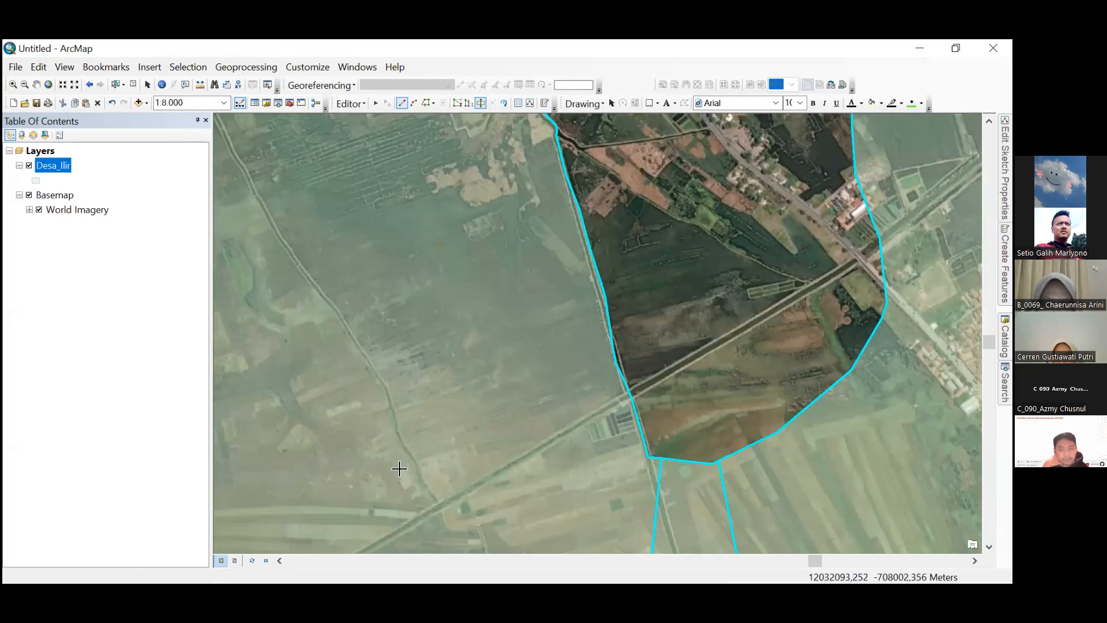
left_click(486, 473)
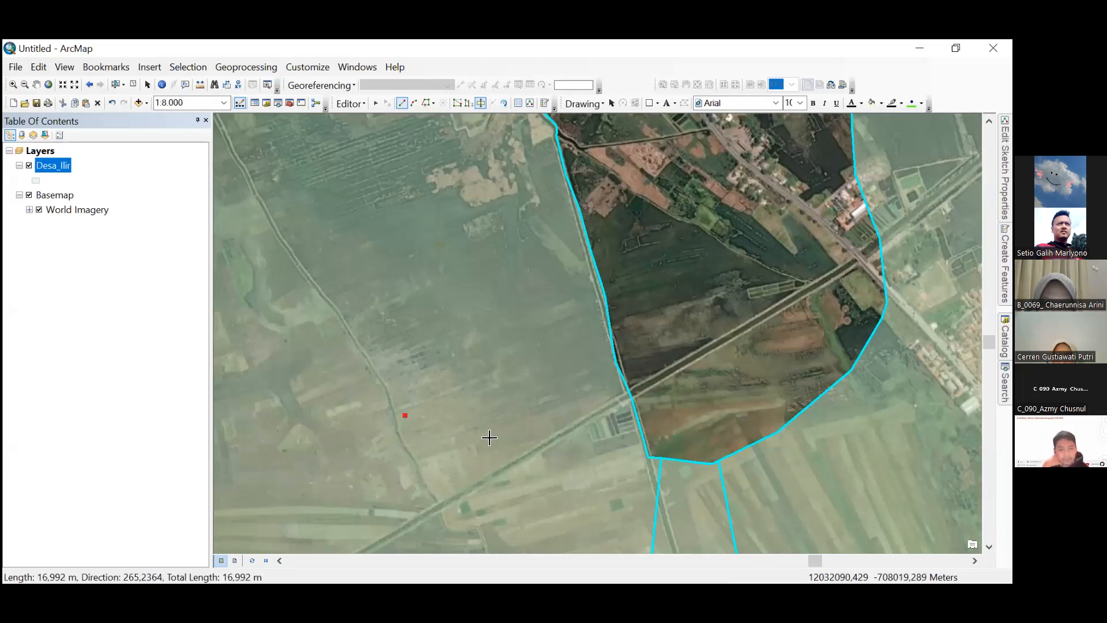
left_click(488, 412)
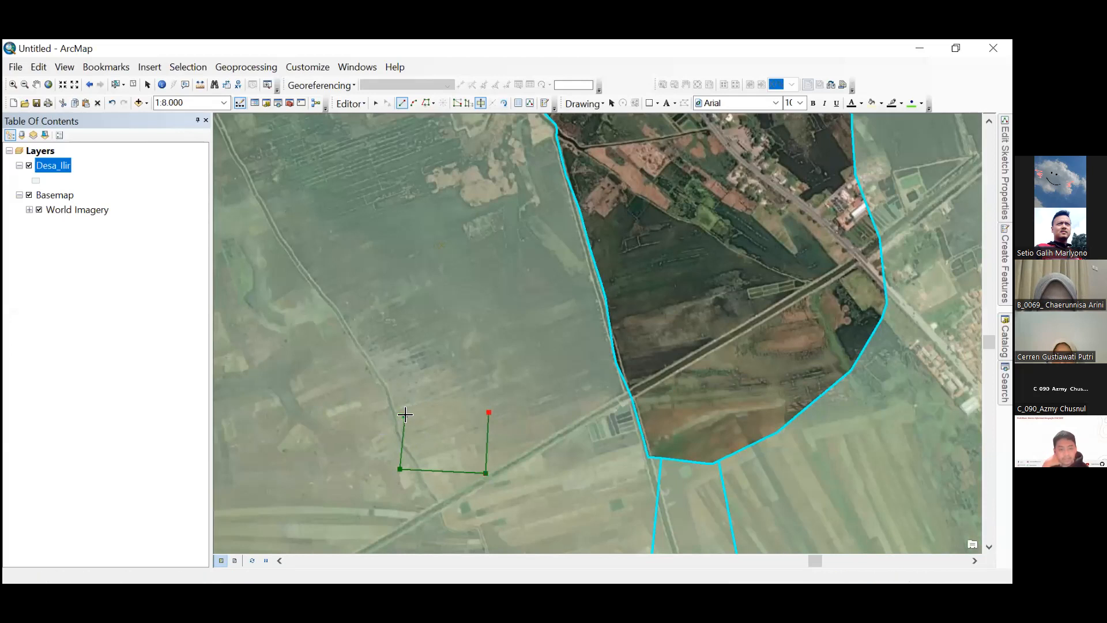
double_click(400, 415)
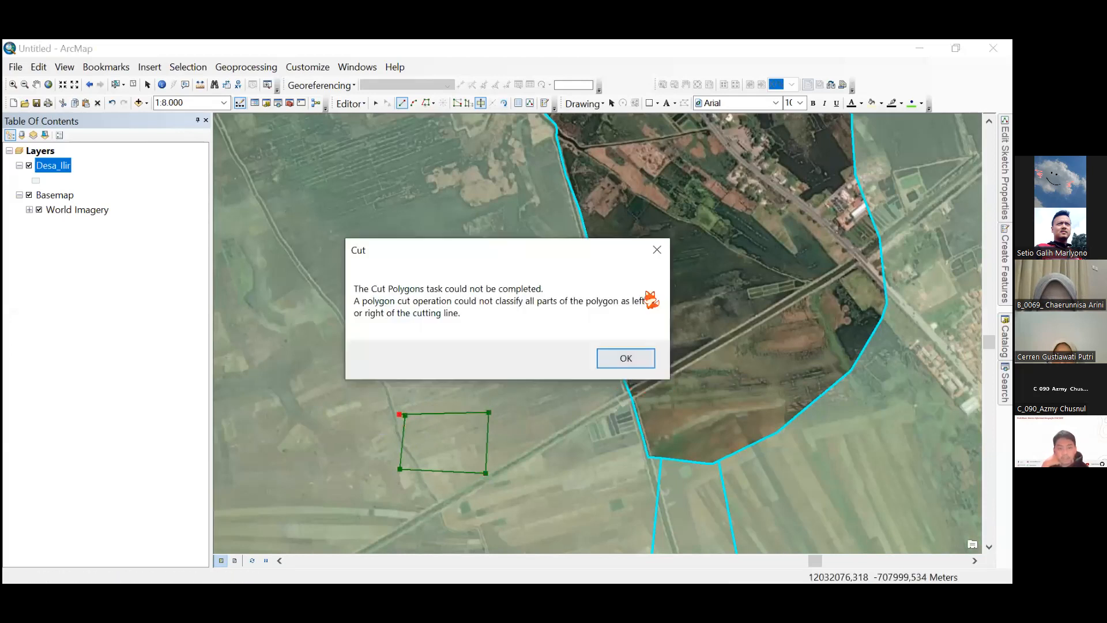
left_click(654, 254)
Step: Try to cut a wider closed rectangle inside the Desa_Ilir polygon, across the diagonal road west of the notch
left_click(441, 402)
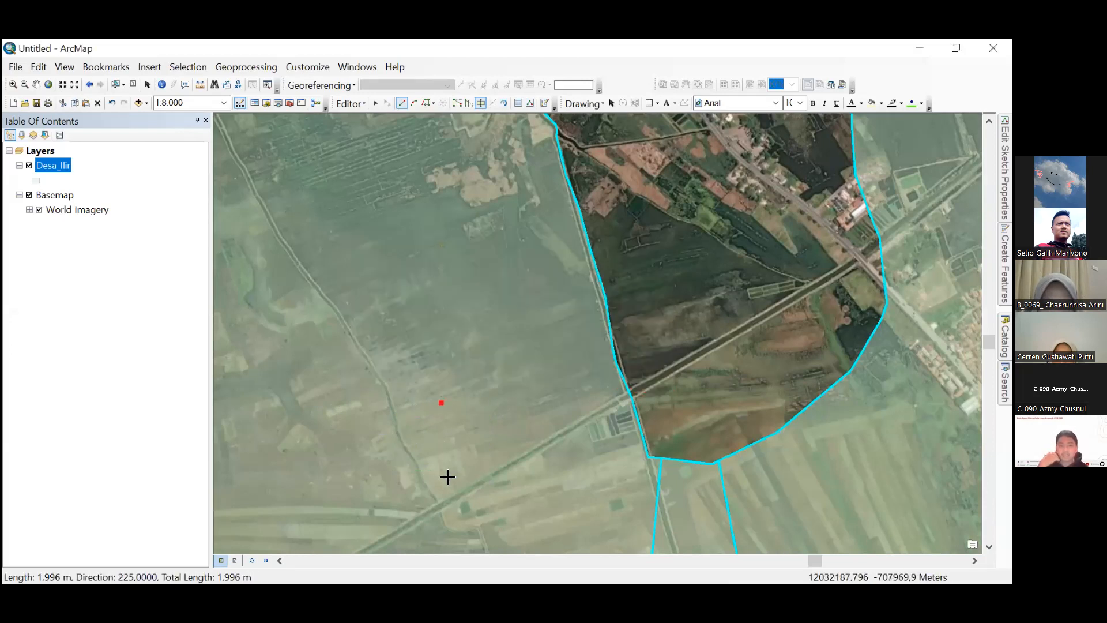
left_click(580, 480)
left_click(580, 404)
left_click(429, 387)
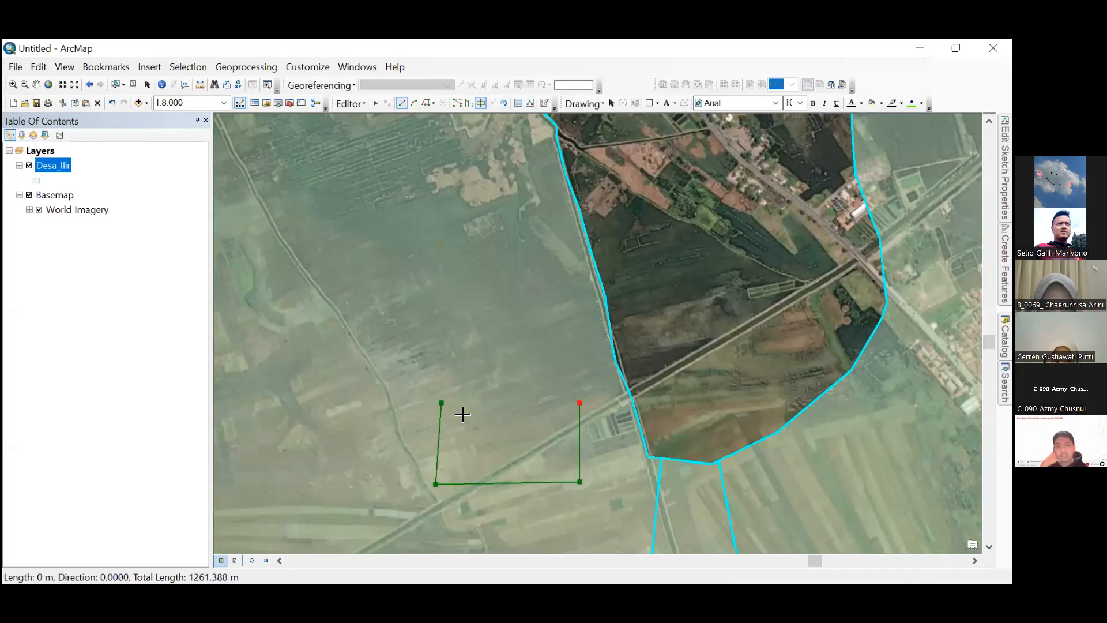
double_click(441, 409)
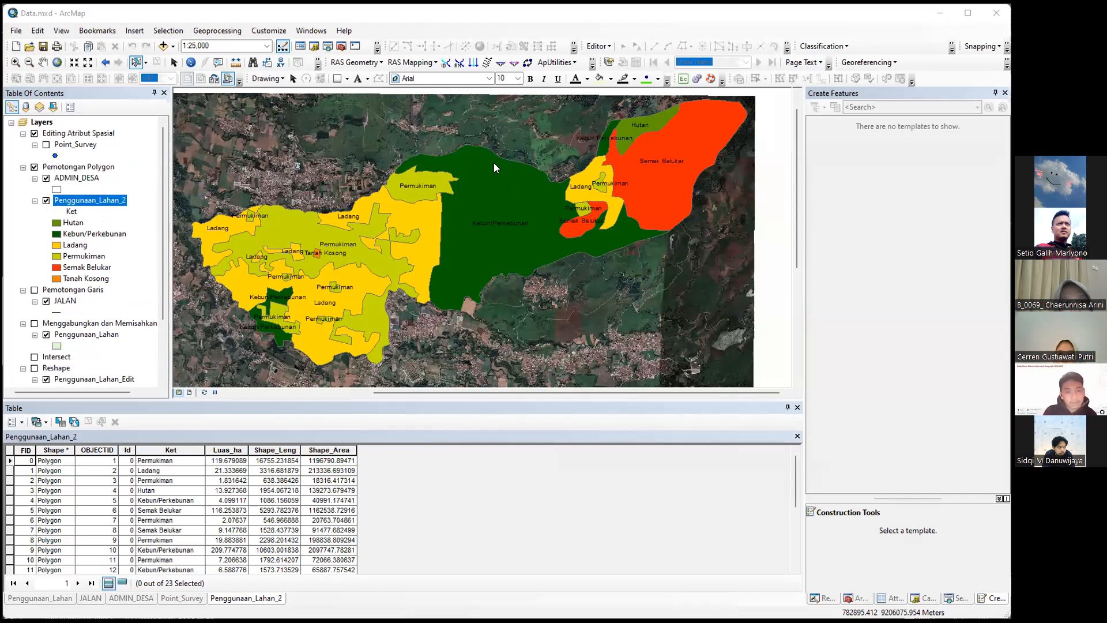
Step: In the Data.mxd map, open the ADMIN_DESA attribute table and change the layer's symbol to a light blue fill
key("Up")
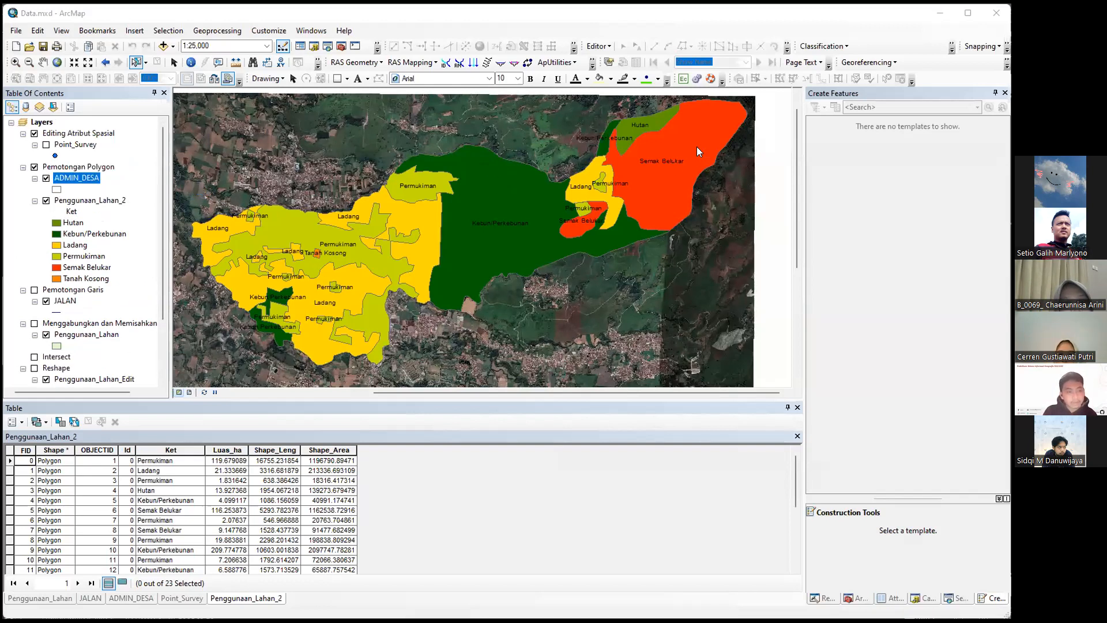
key("Return")
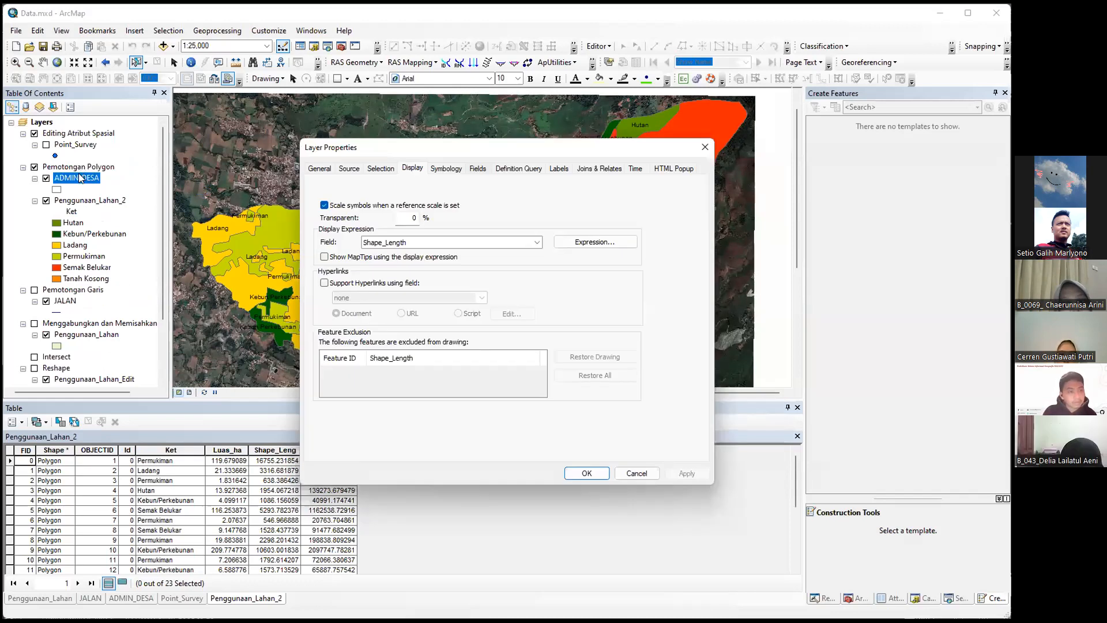
key("Escape")
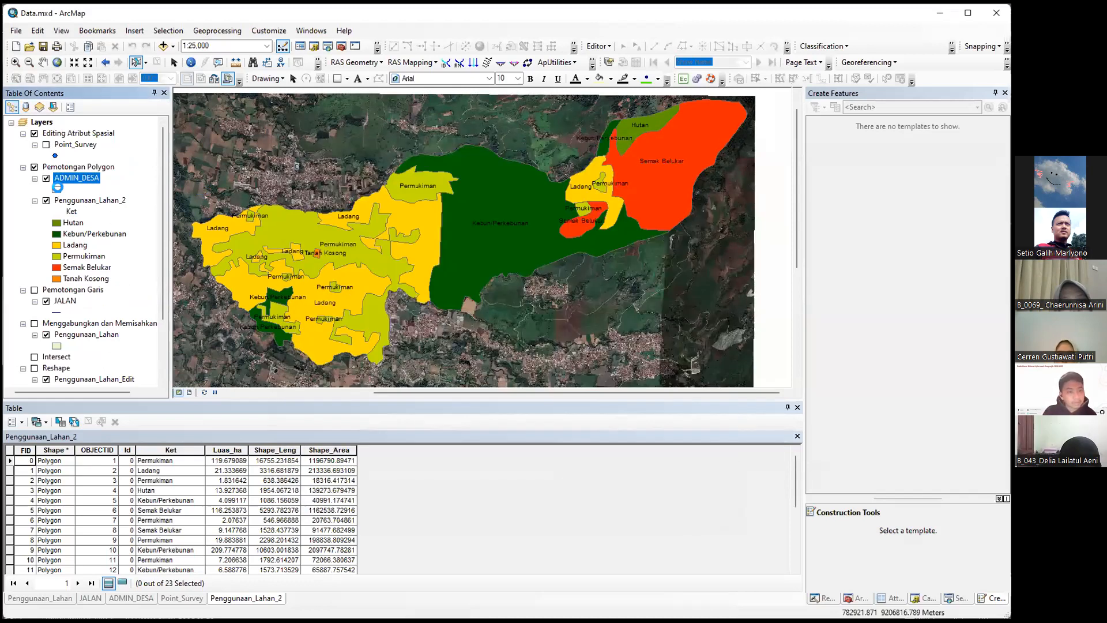
key("ctrl+t")
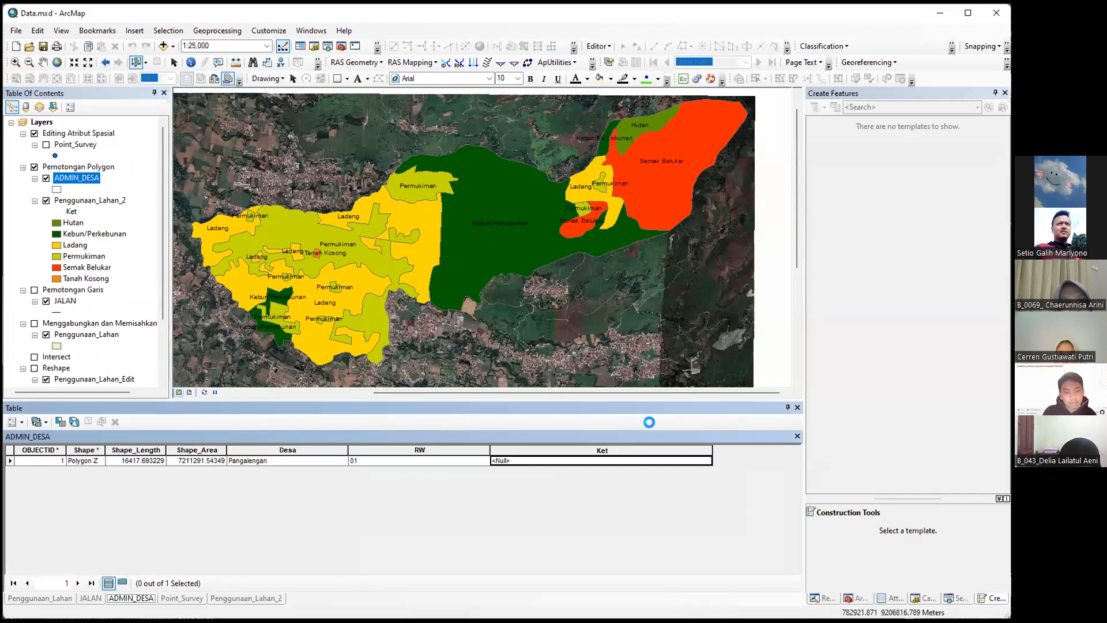
left_click(57, 189)
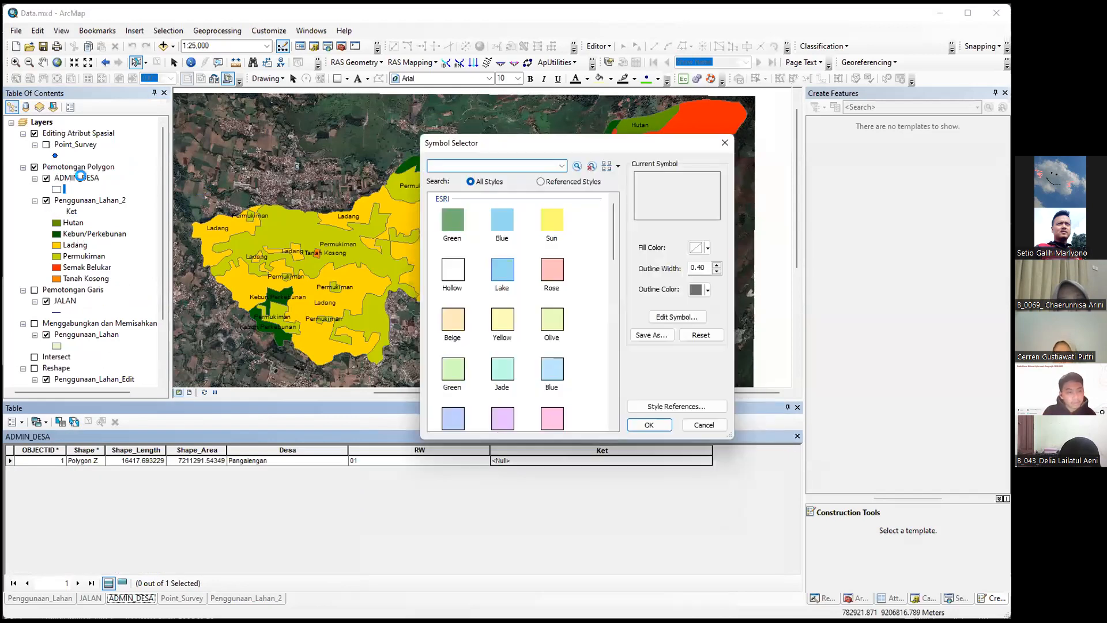
Step: Start editing ADMIN_DESA and divide its village polygon into five parts with Cut Polygons, along four bent lines running roughly north to south
right_click(83, 177)
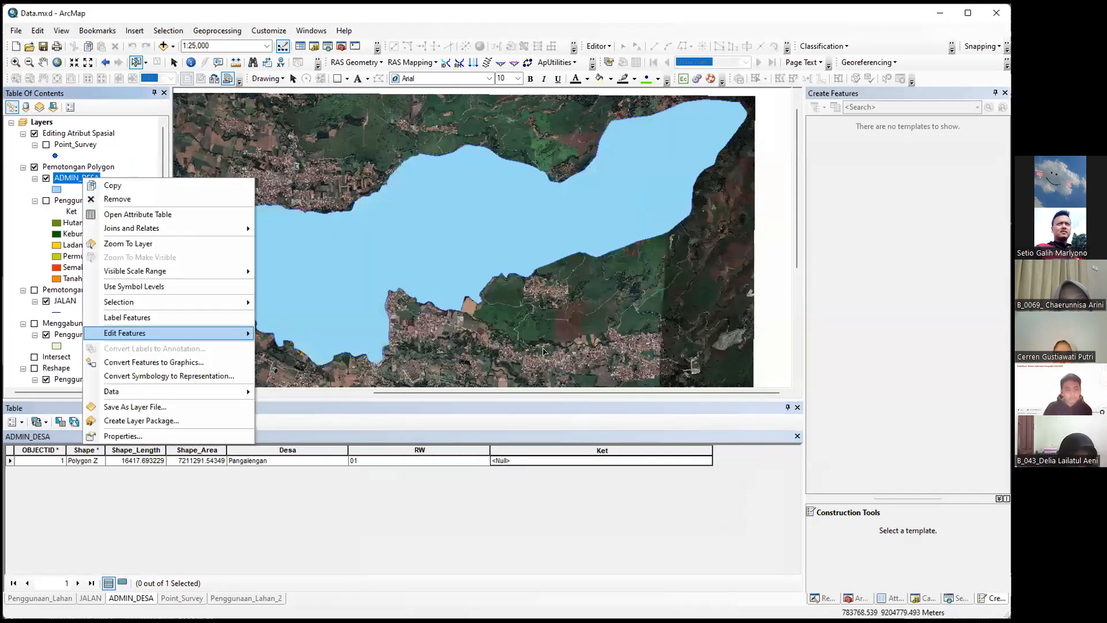
left_click(411, 238)
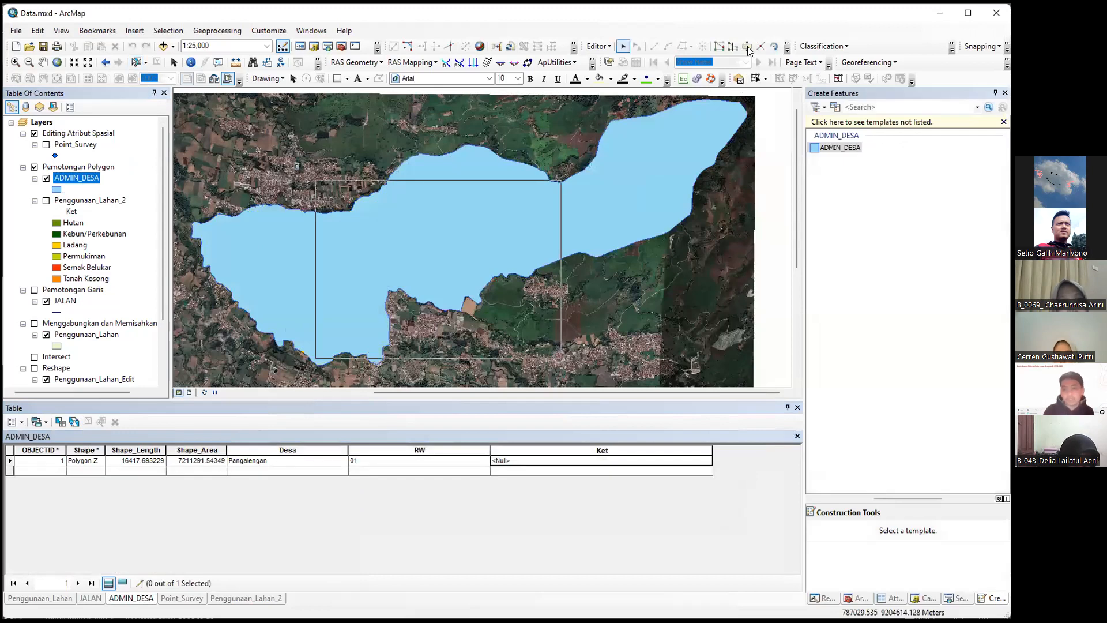
left_click_drag(268, 185, 269, 188)
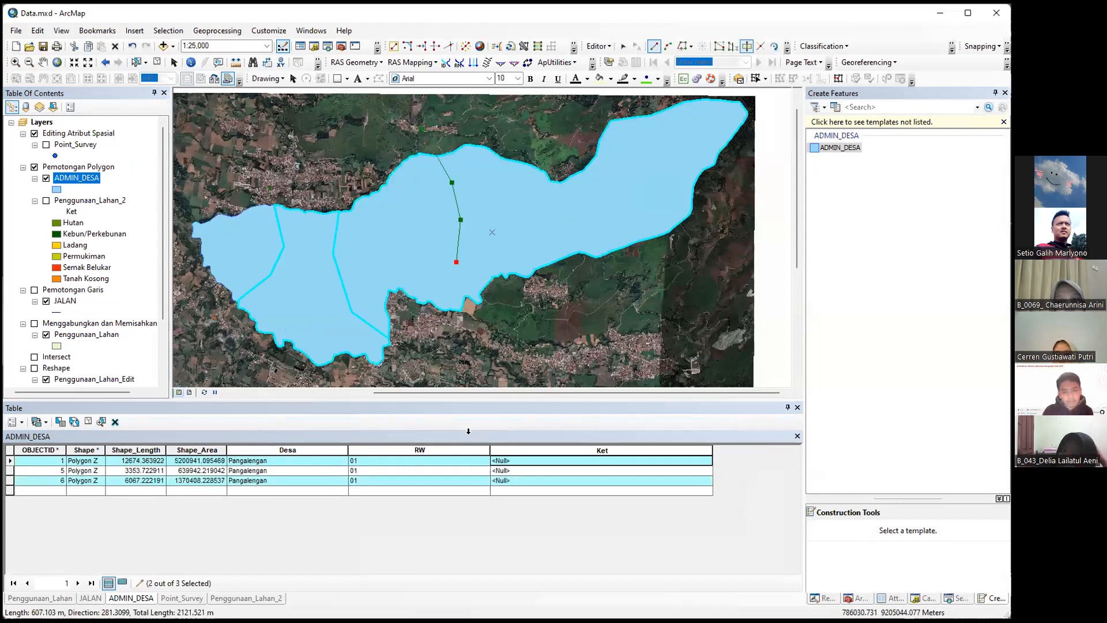
left_click(468, 324)
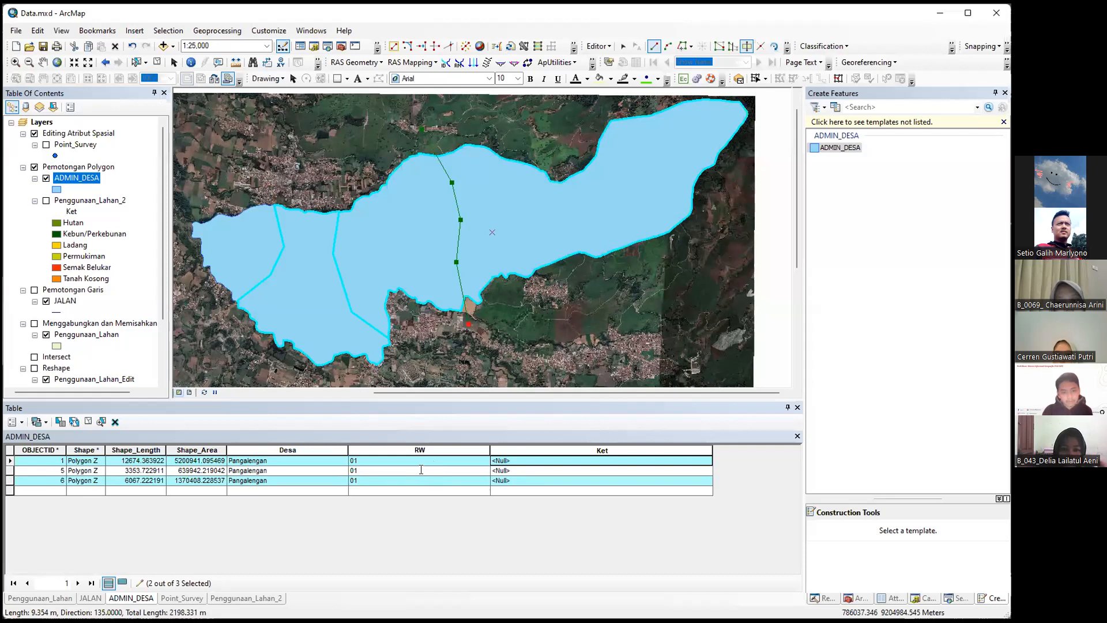
Step: Number the RW values of the five ADMIN_DESA parts 01 to 05, and stop editing with the edits saved
key("F2")
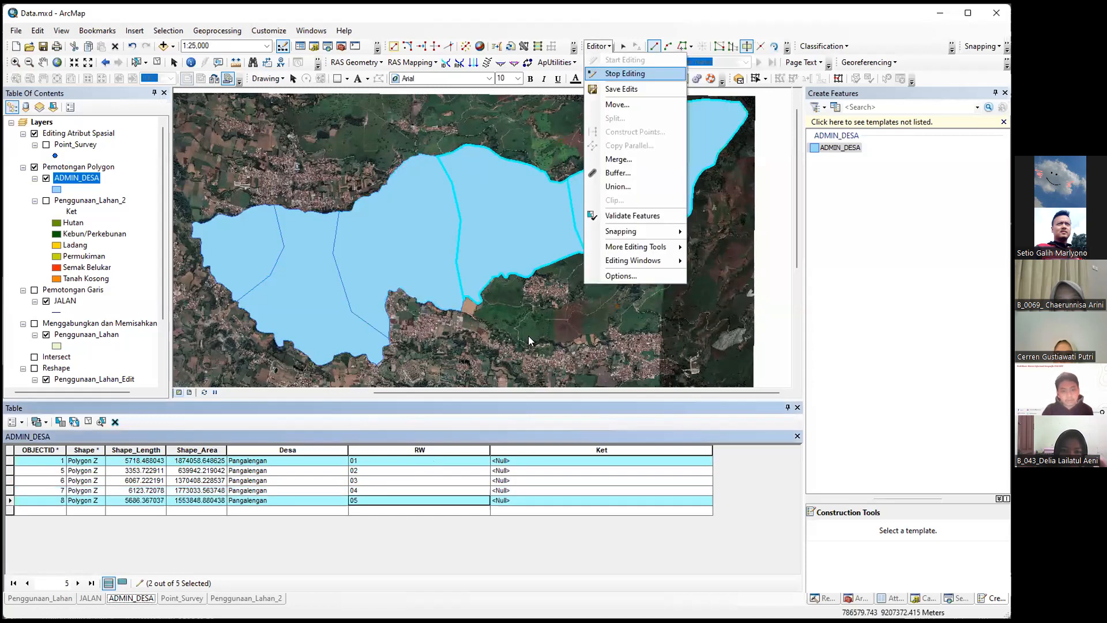
key("Return")
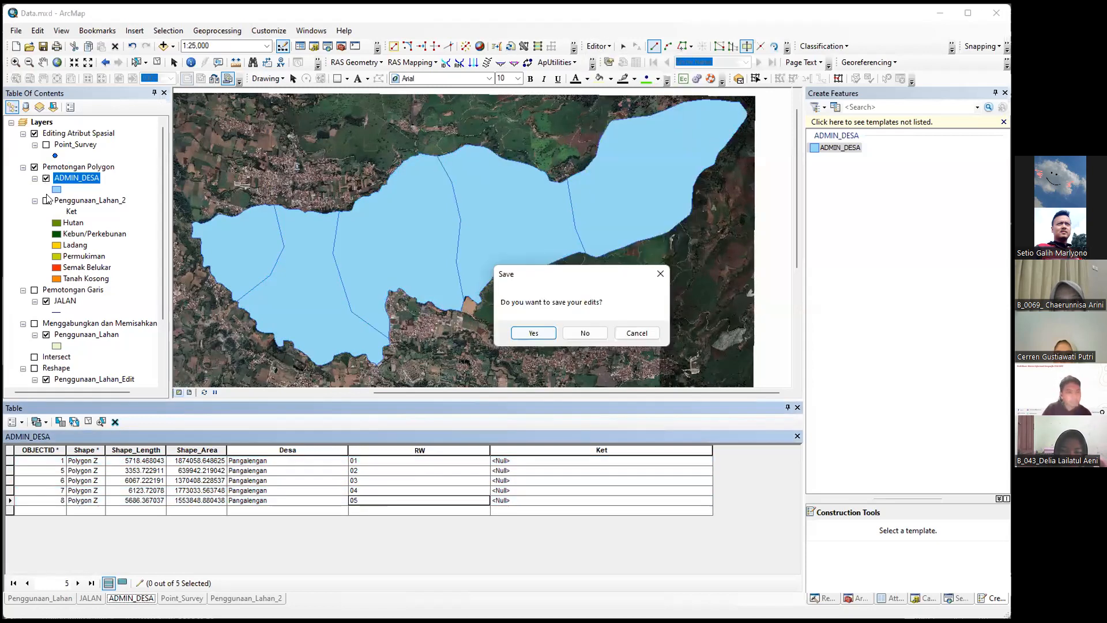
key("Return")
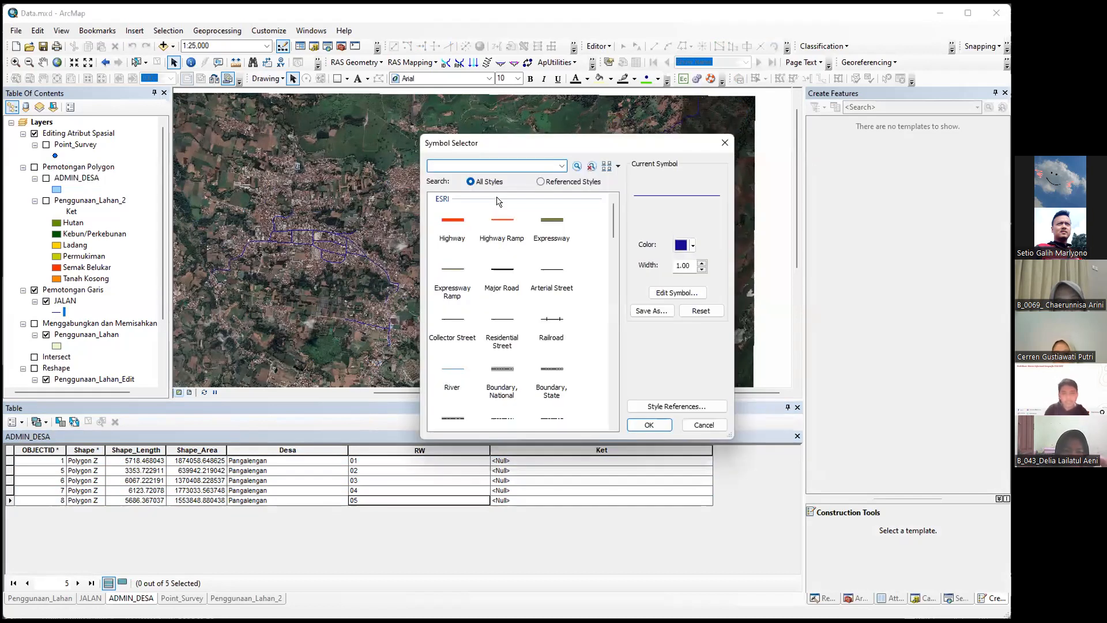
Step: Apply the Highway Ramp line symbol to the JALAN layer and open its attribute table
left_click(501, 225)
left_click(649, 425)
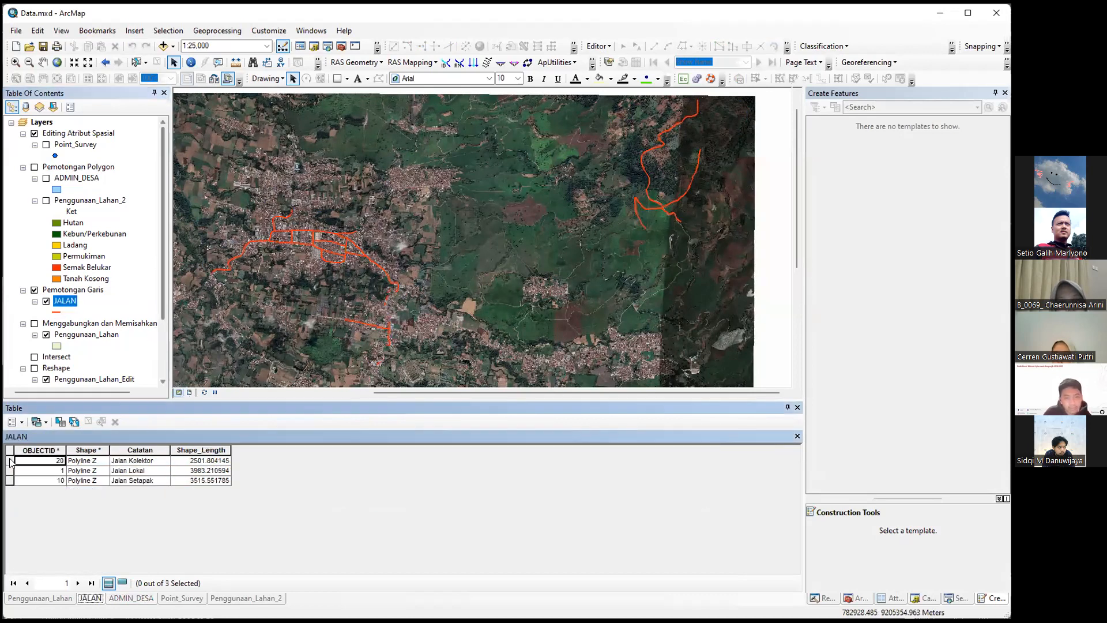
Step: Highlight the Jalan Lokal and Jalan Setapak records of JALAN in turn to examine which road lines each one covers
left_click(10, 471)
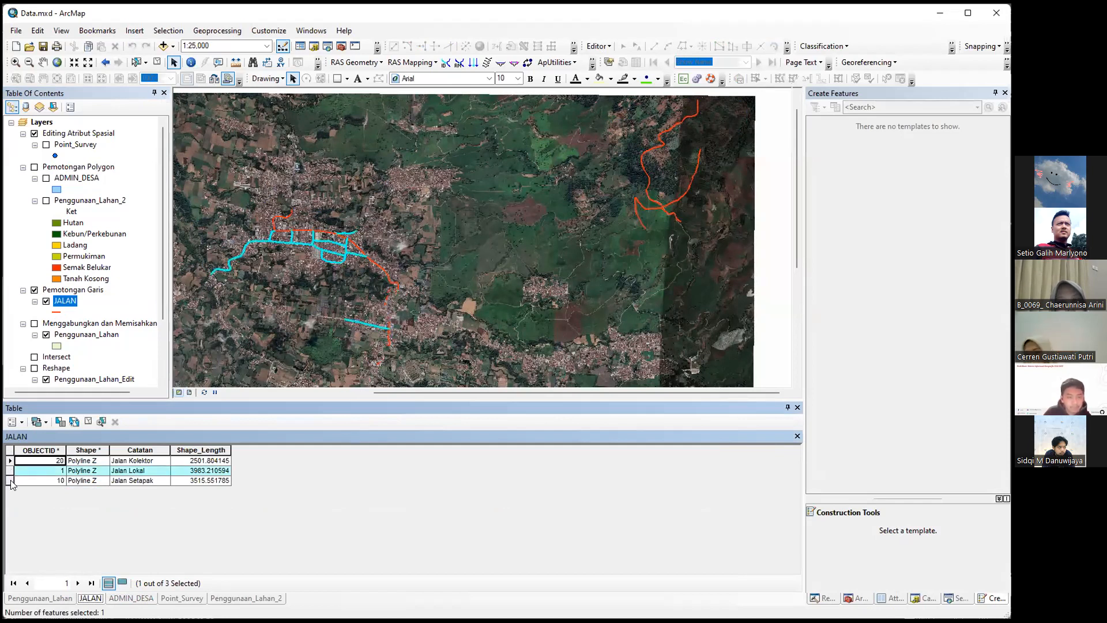
left_click(10, 479)
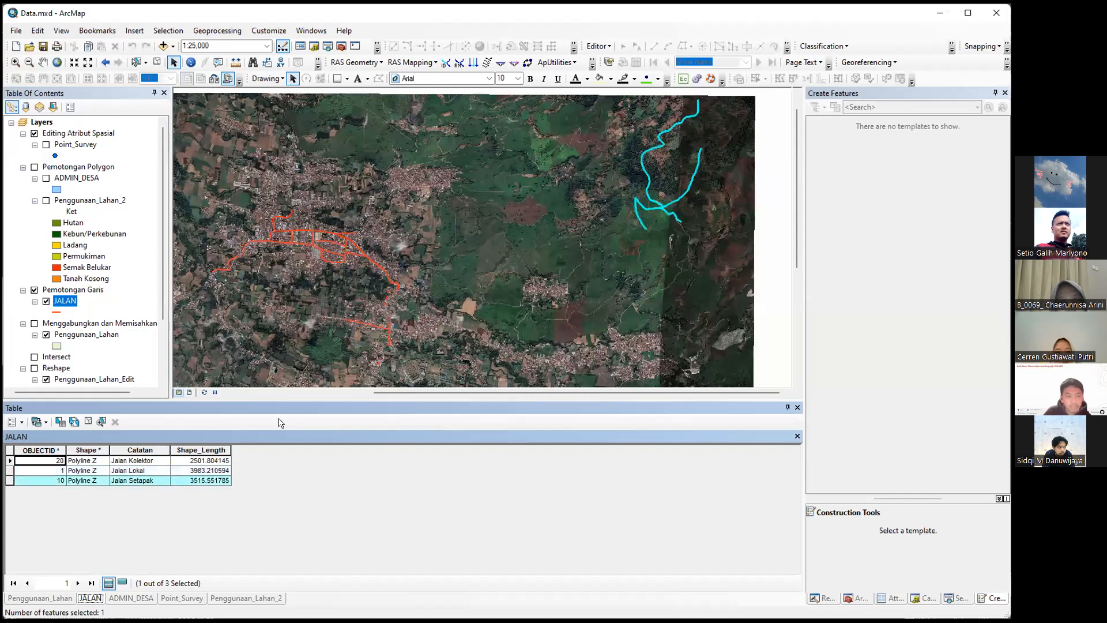
left_click(249, 242)
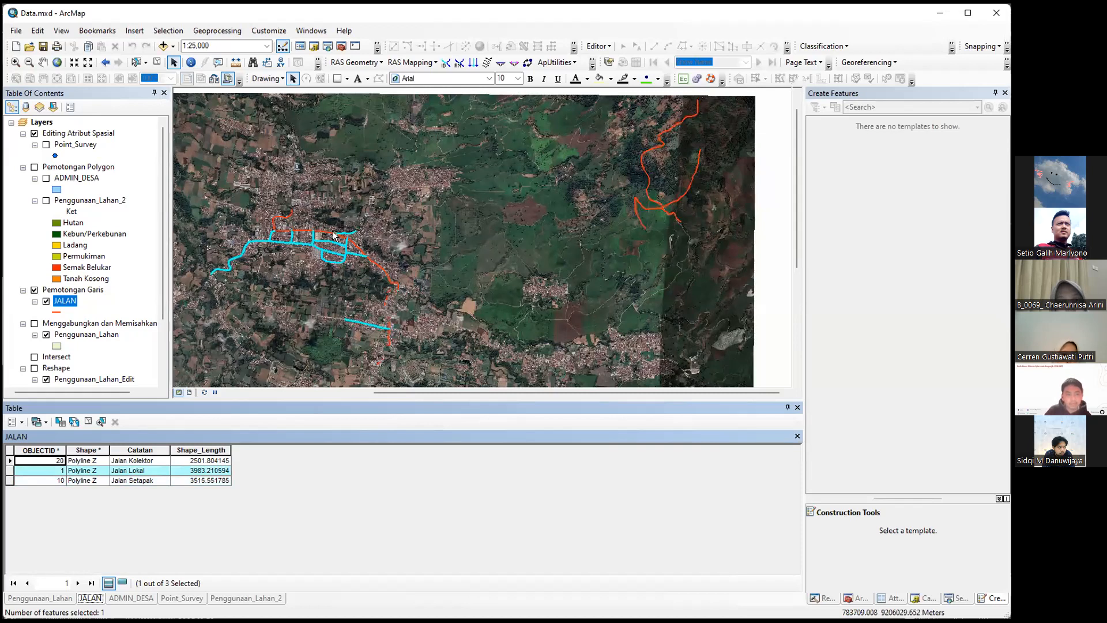
scroll(329, 214, "up", 2)
scroll(362, 213, "up", 2)
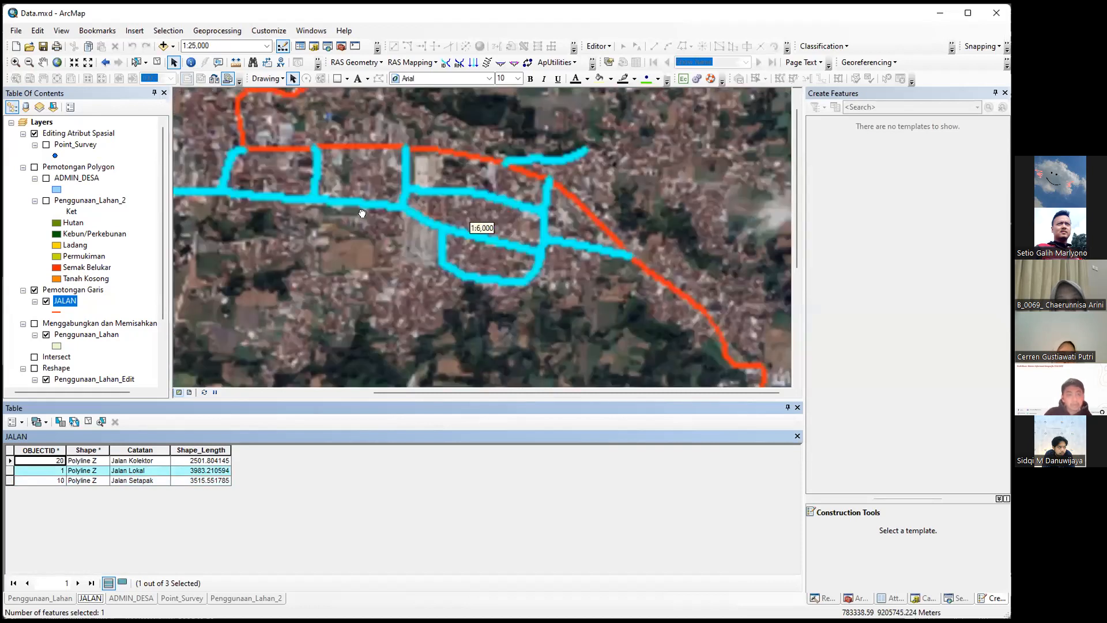
scroll(289, 187, "up", 1)
left_click(142, 62)
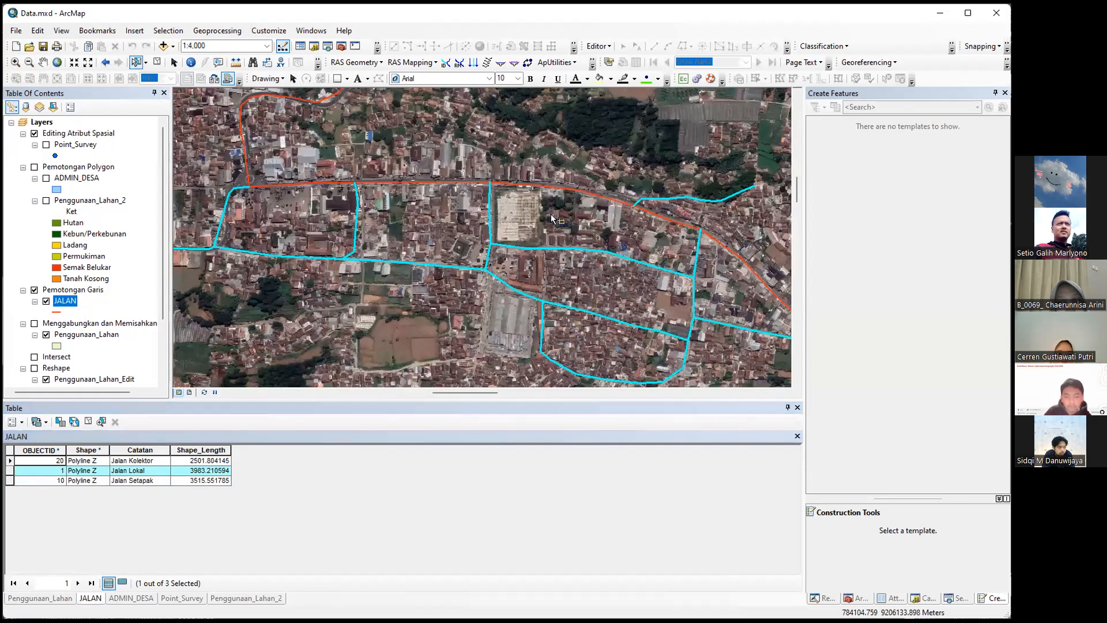
Step: Clear and reselect the Jalan Lokal network around the large pale building plot to check which branches belong to one feature
left_click(552, 218)
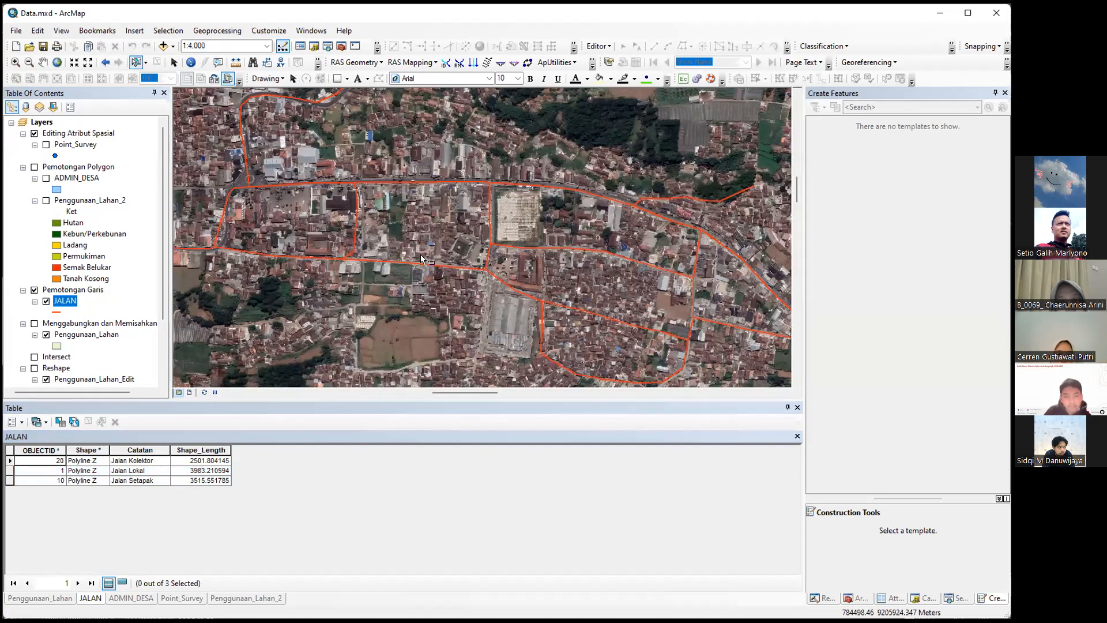
left_click(512, 184)
left_click(420, 254)
scroll(348, 236, "up", 1)
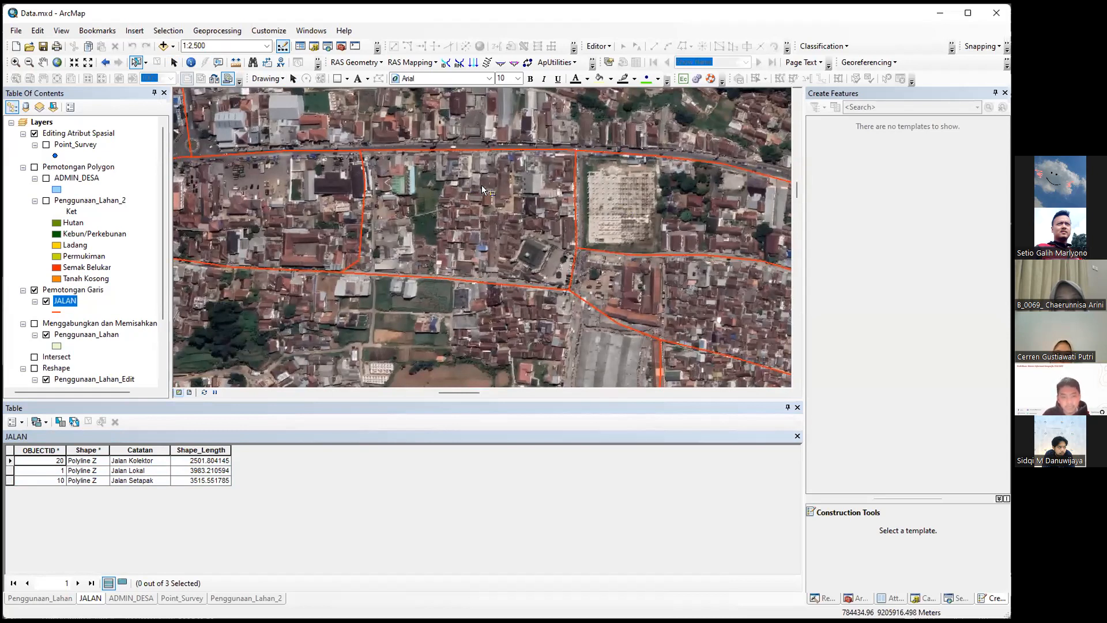
left_click_drag(477, 174, 440, 188)
left_click(459, 144)
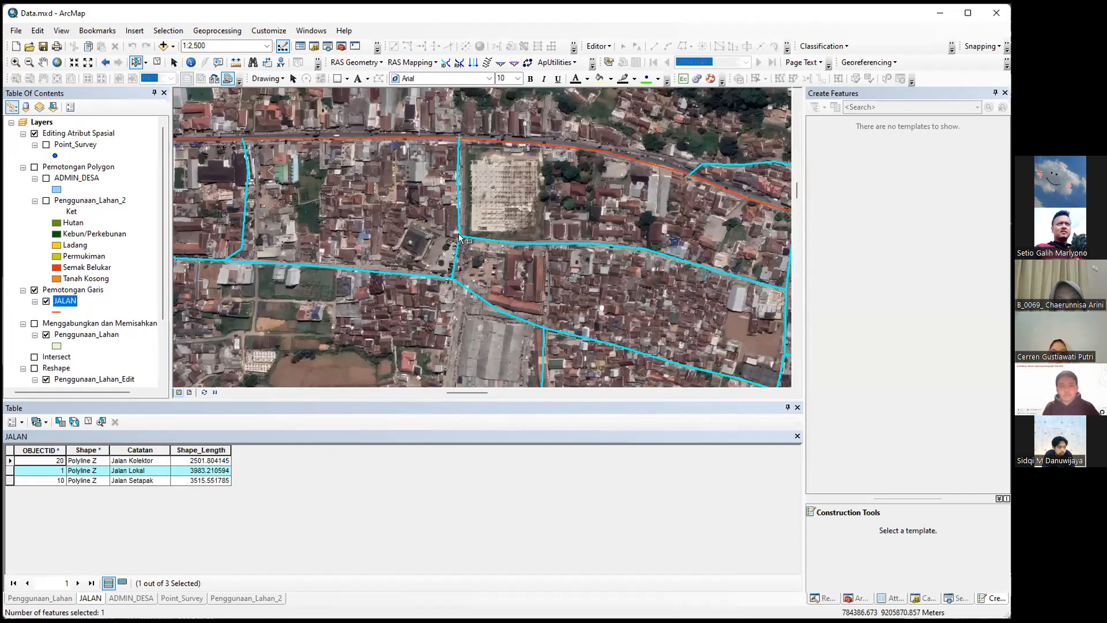
left_click(418, 160)
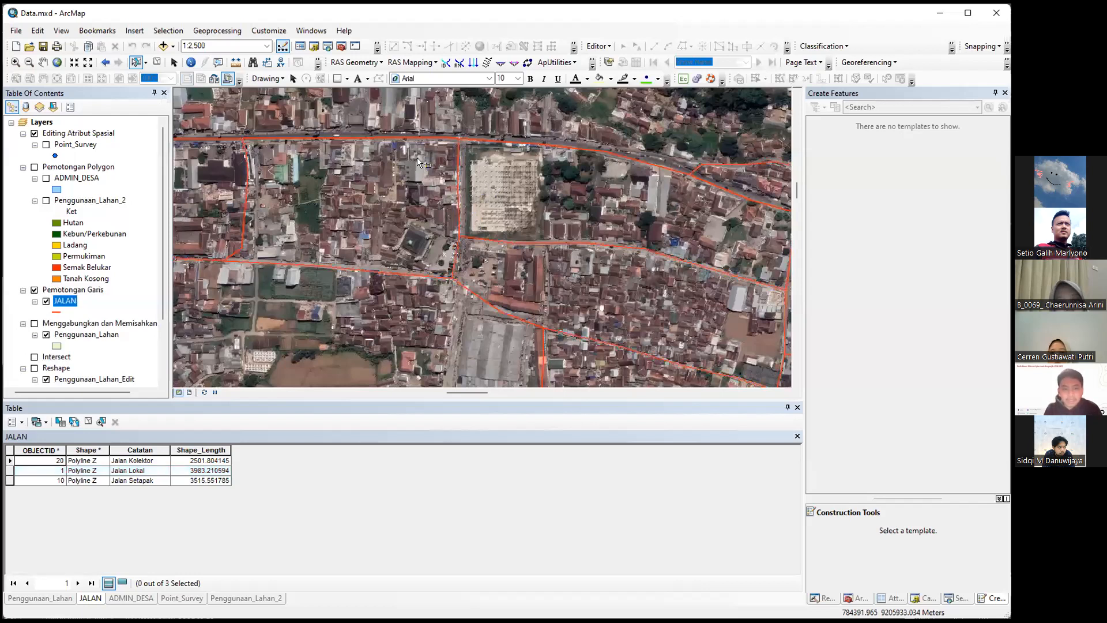
left_click(518, 208)
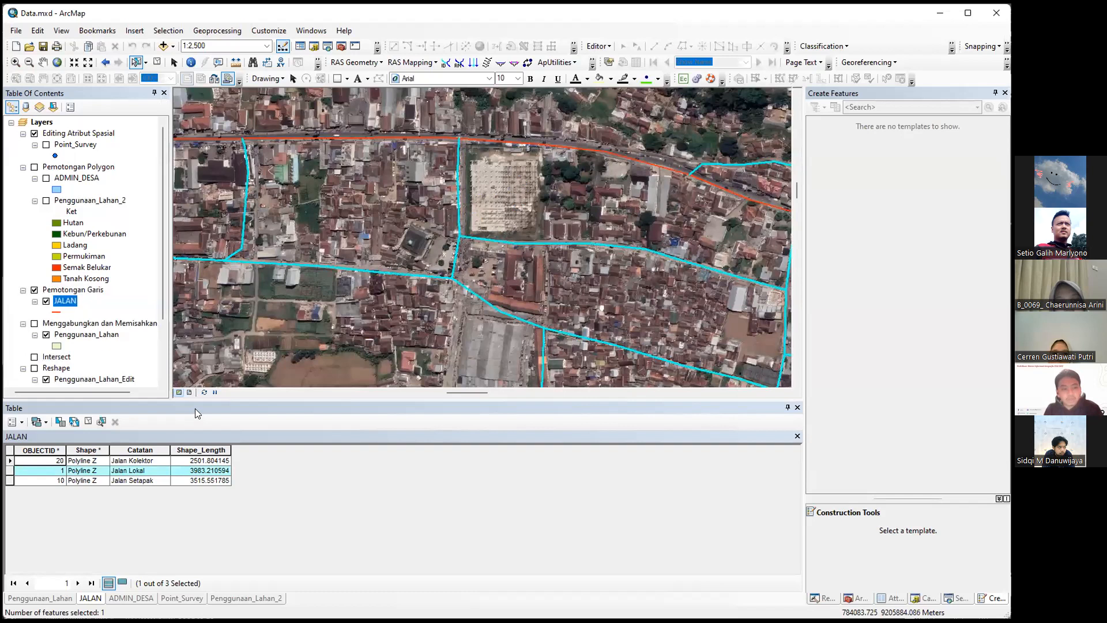
Step: Start editing the JALAN layer, select the Jalan Lokal feature and activate the Split tool
right_click(68, 301)
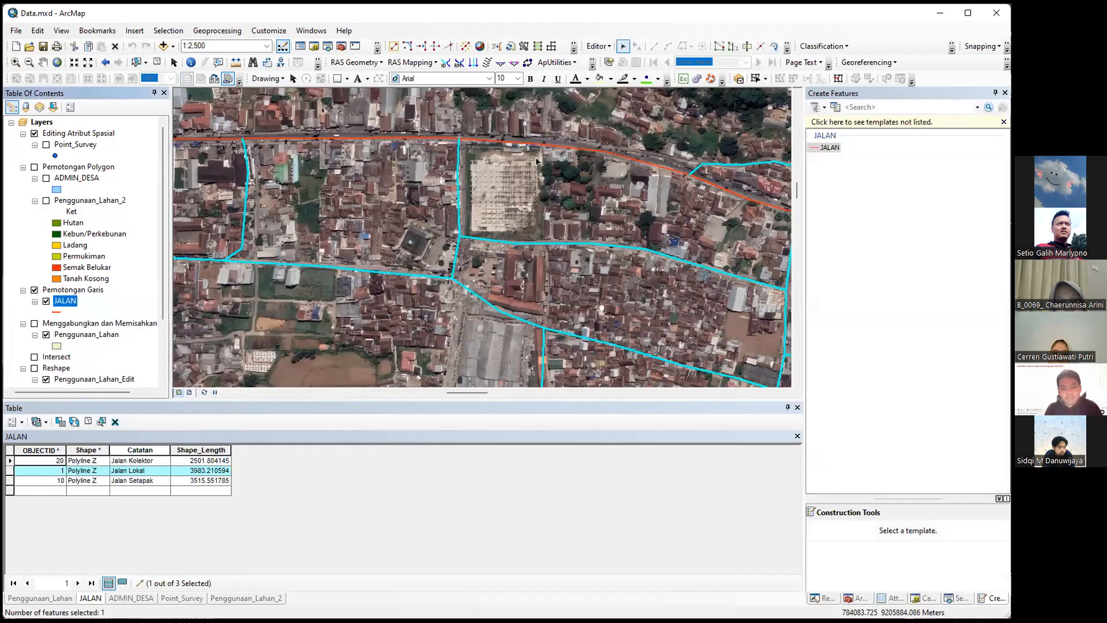
left_click(508, 170)
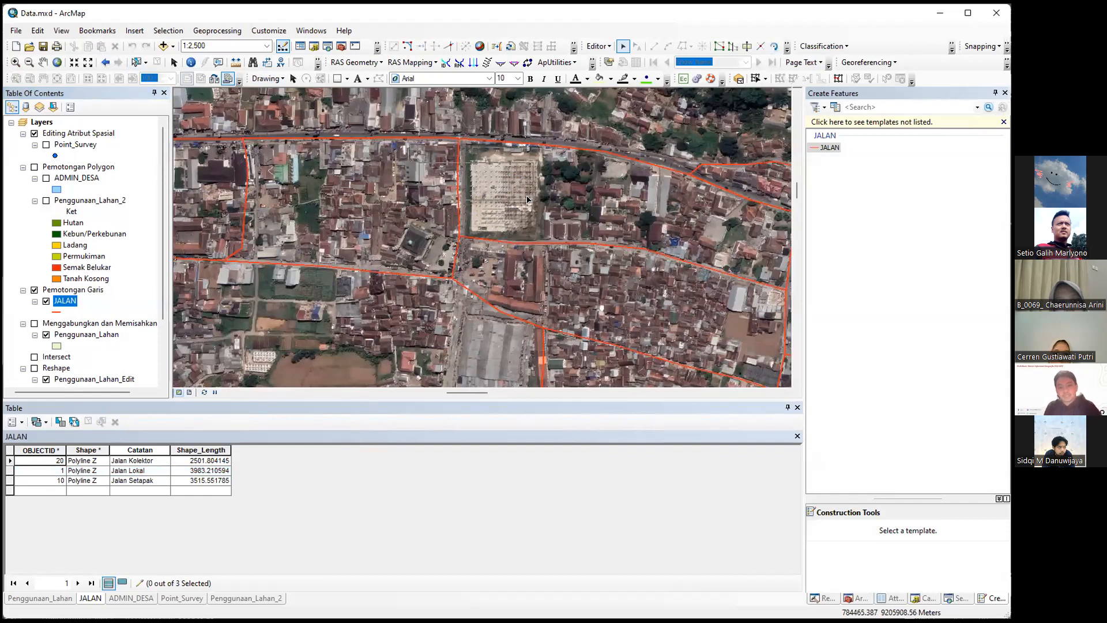
left_click(578, 211)
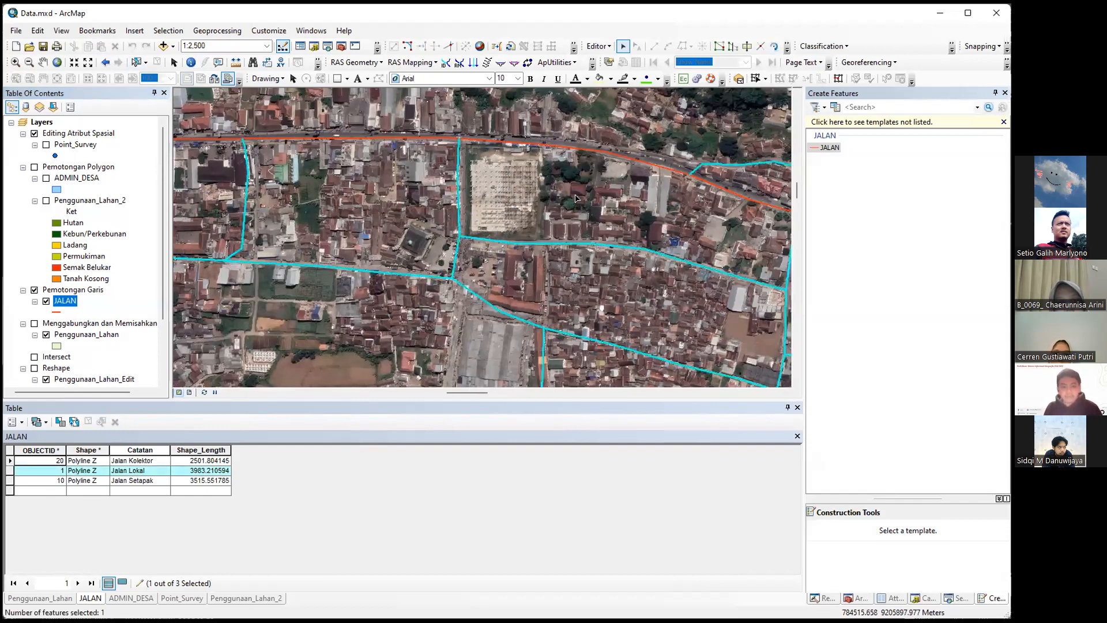
left_click(760, 47)
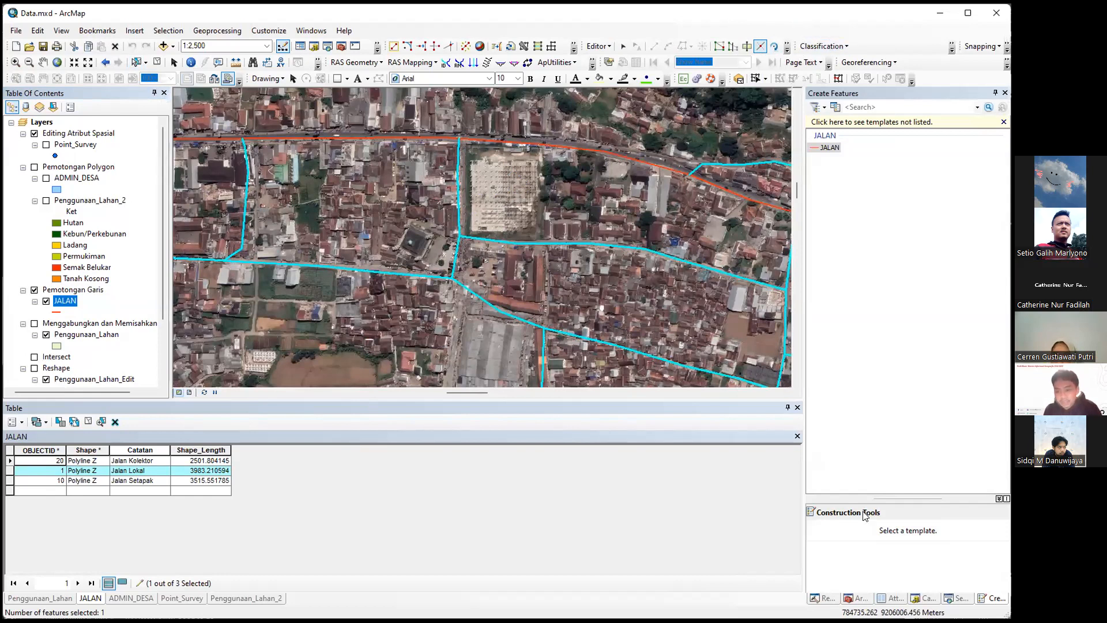
right_click(972, 50)
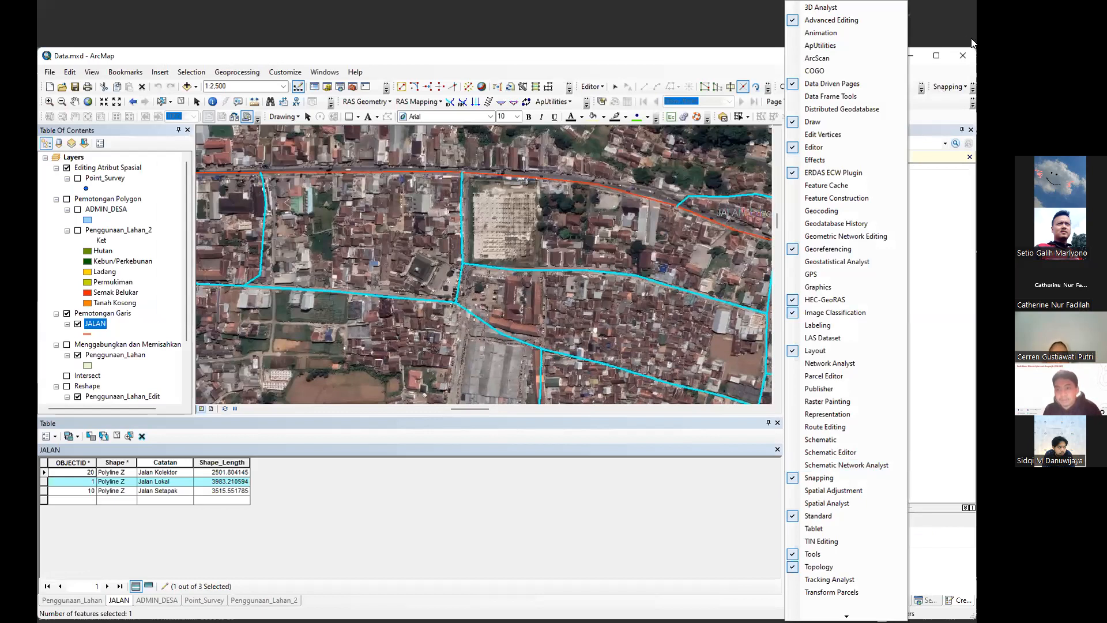
left_click(950, 86)
left_click(868, 82)
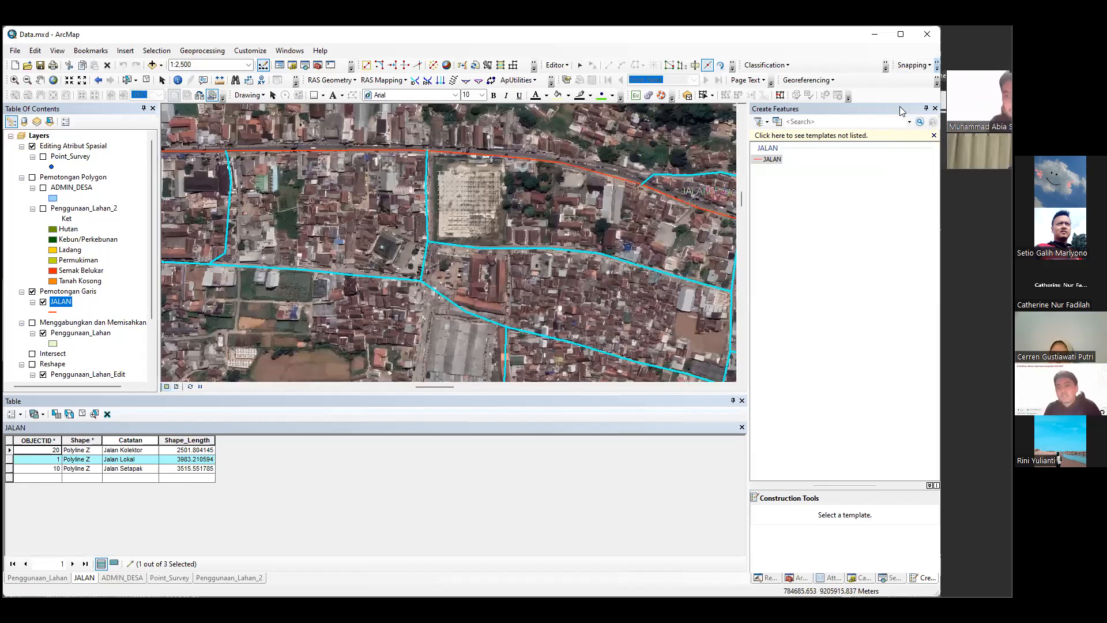
left_click(937, 67)
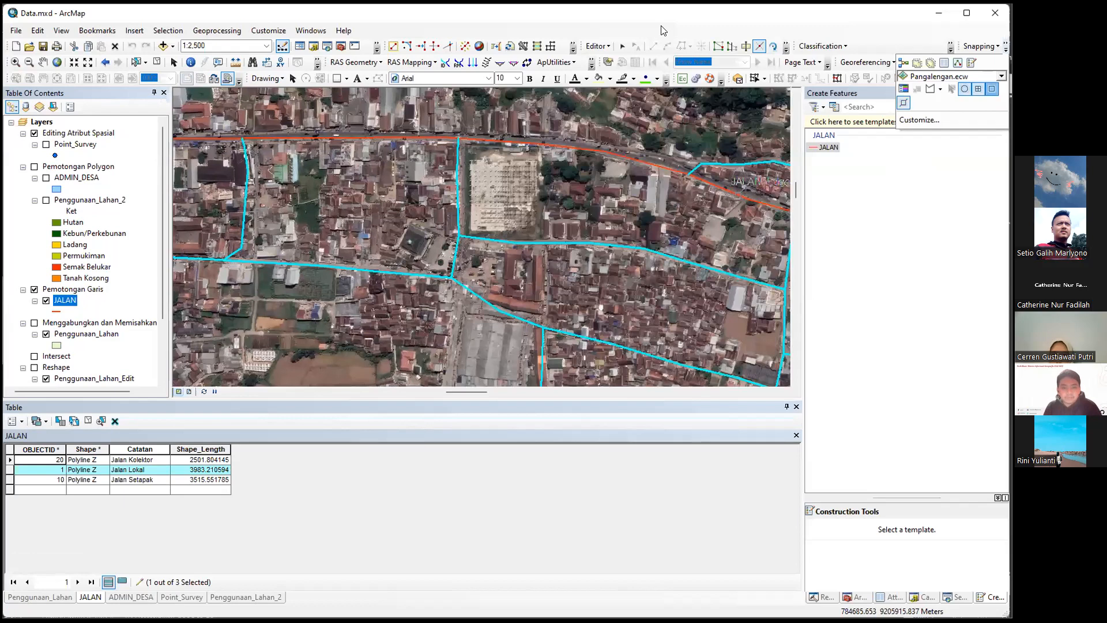
left_click(447, 236)
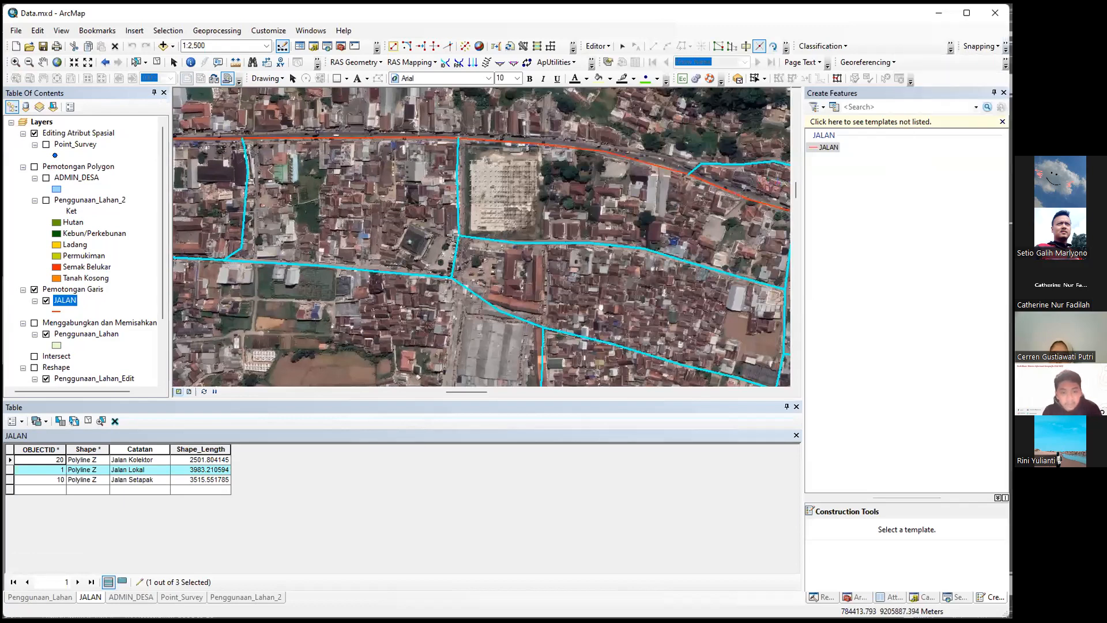
Step: Split the Jalan Lokal line twice at the junction southwest of the large pale building plot, and select the piece running north along the plot
scroll(454, 234, "up", 3)
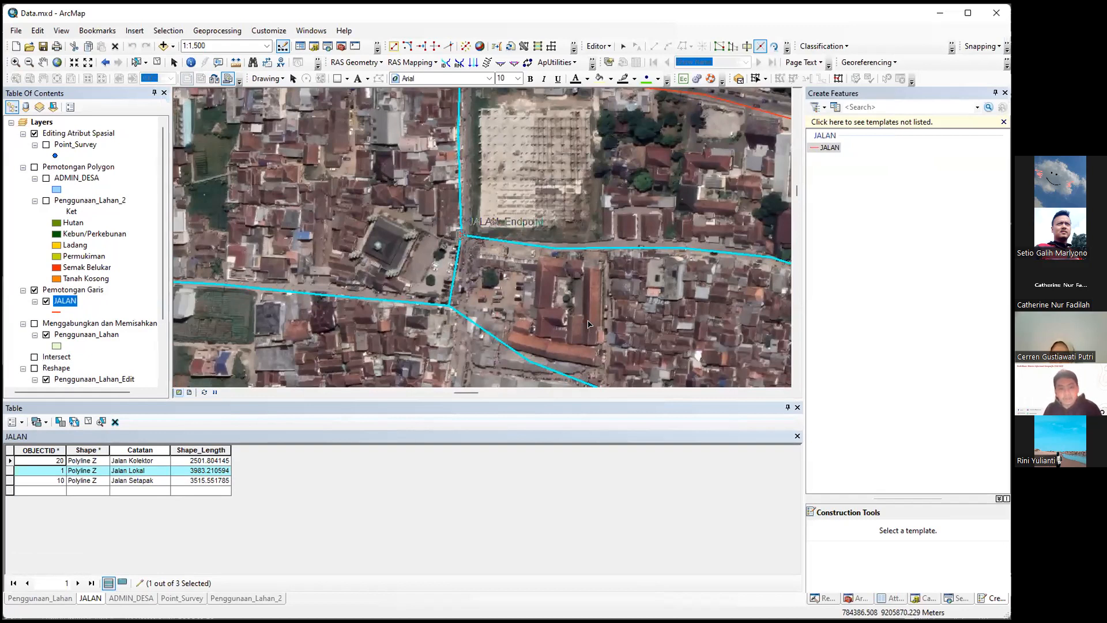
left_click(458, 234)
left_click_drag(479, 135, 518, 194)
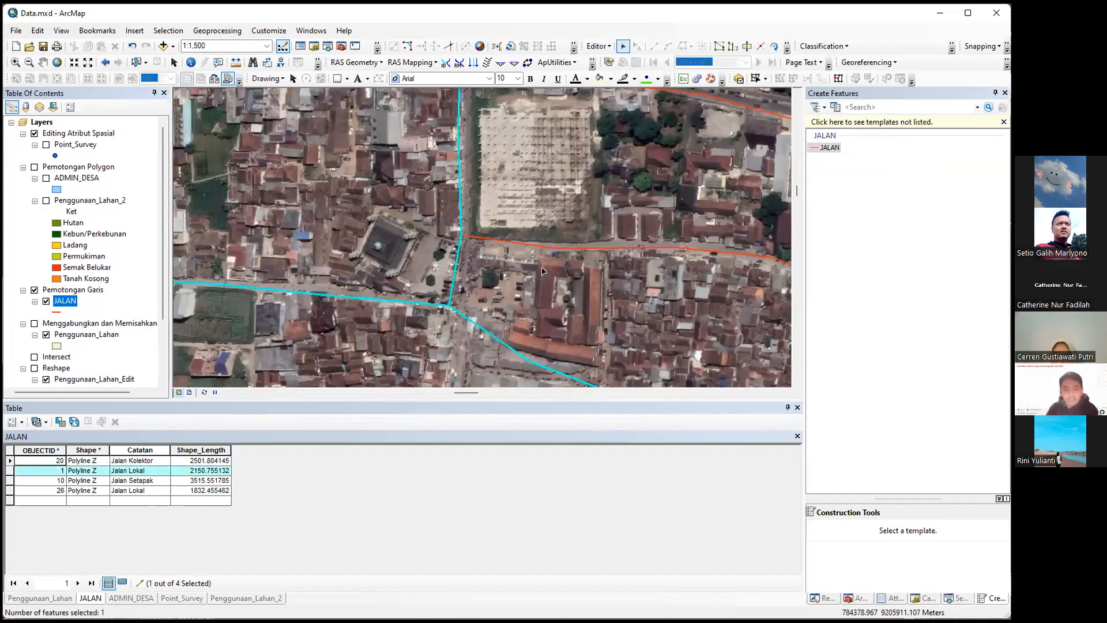
left_click(764, 46)
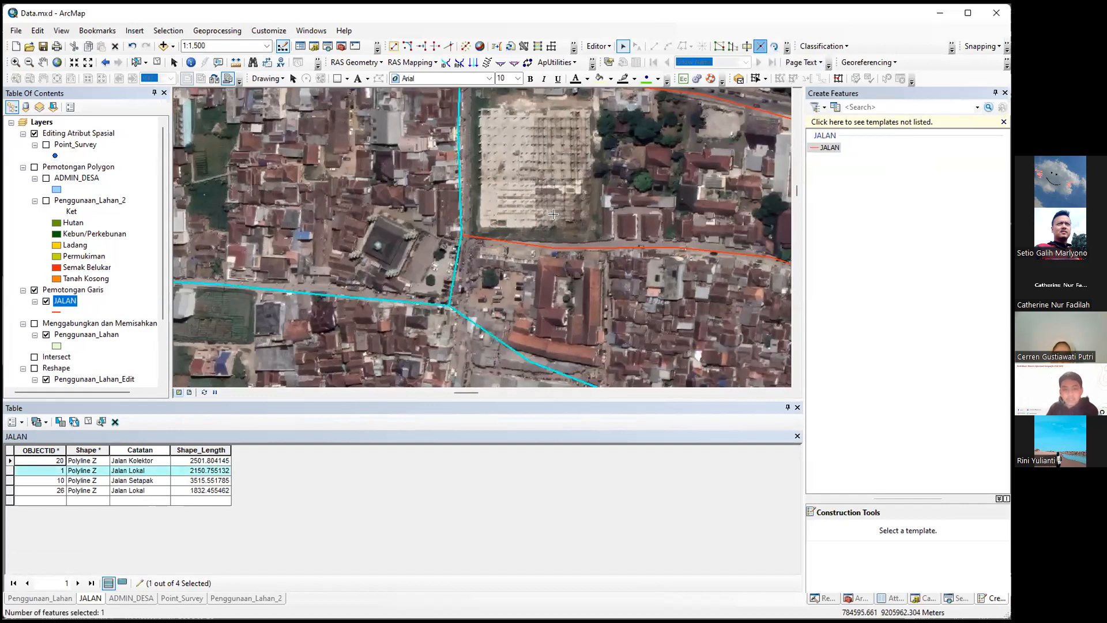
left_click(456, 234)
left_click(460, 148)
left_click_drag(516, 137, 521, 206)
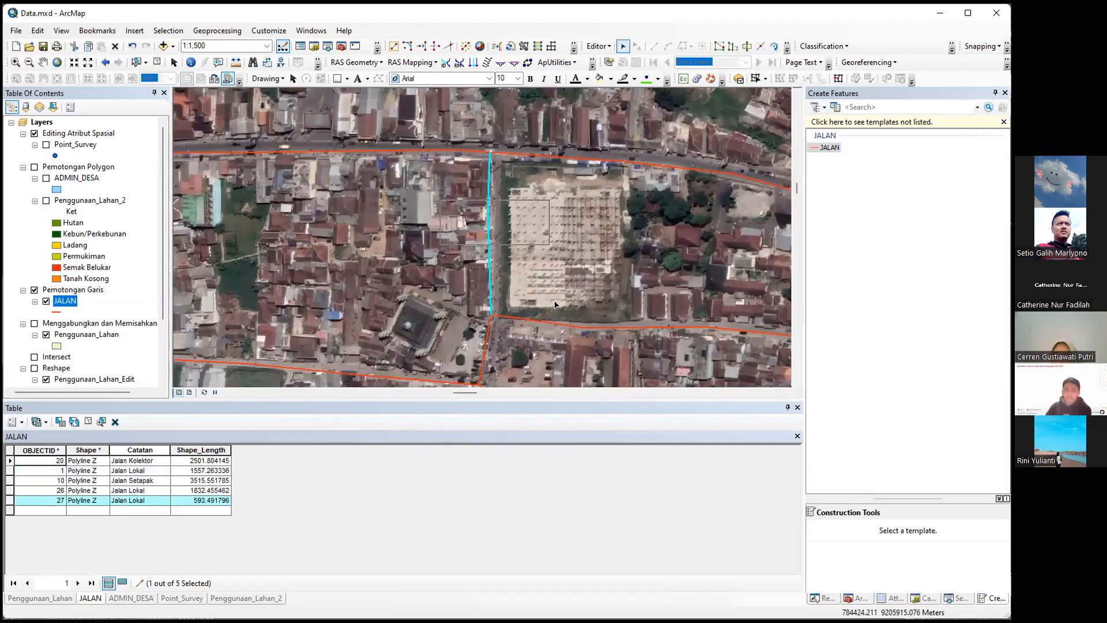
Step: Deselect and reselect the split Jalan Lokal piece and examine which separate road branches still belong to it
left_click_drag(640, 207, 580, 156)
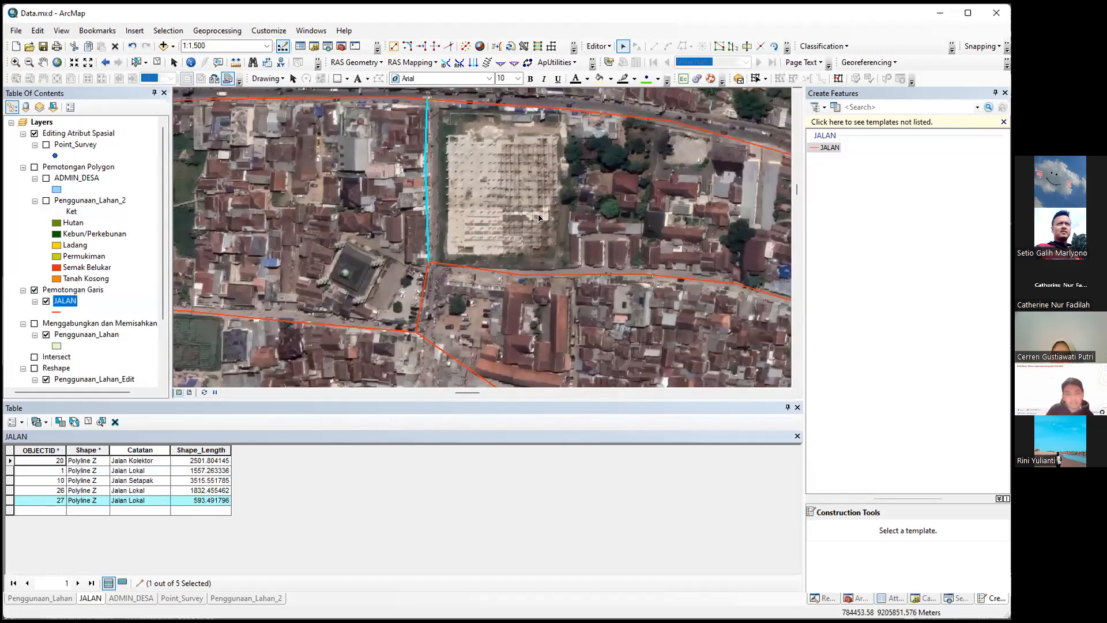
scroll(539, 218, "up", 1)
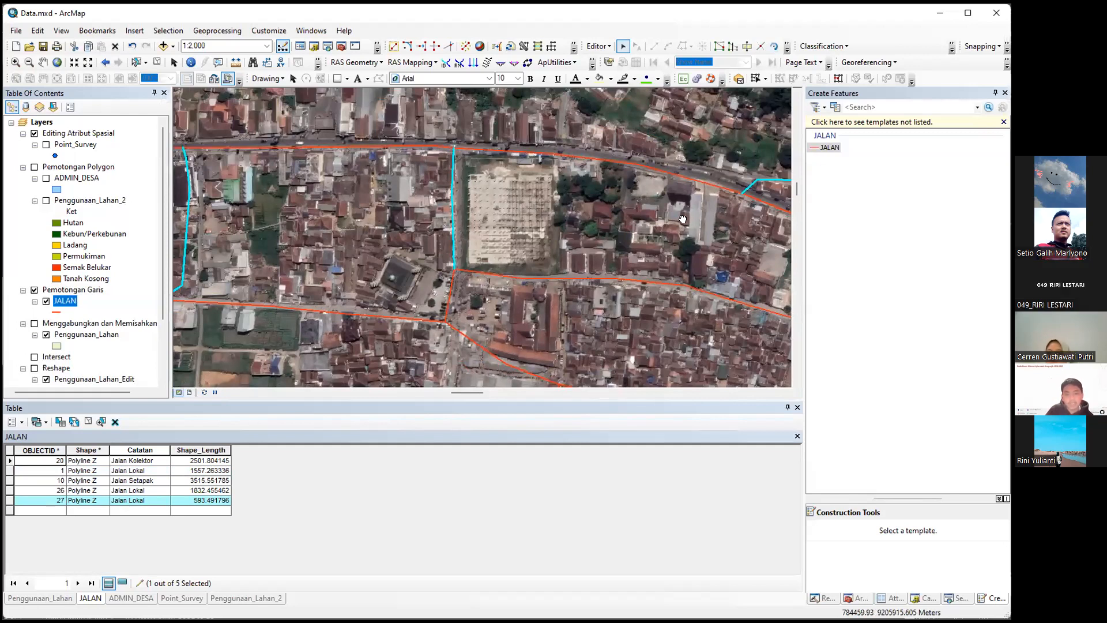
left_click(570, 210)
left_click_drag(621, 257, 478, 204)
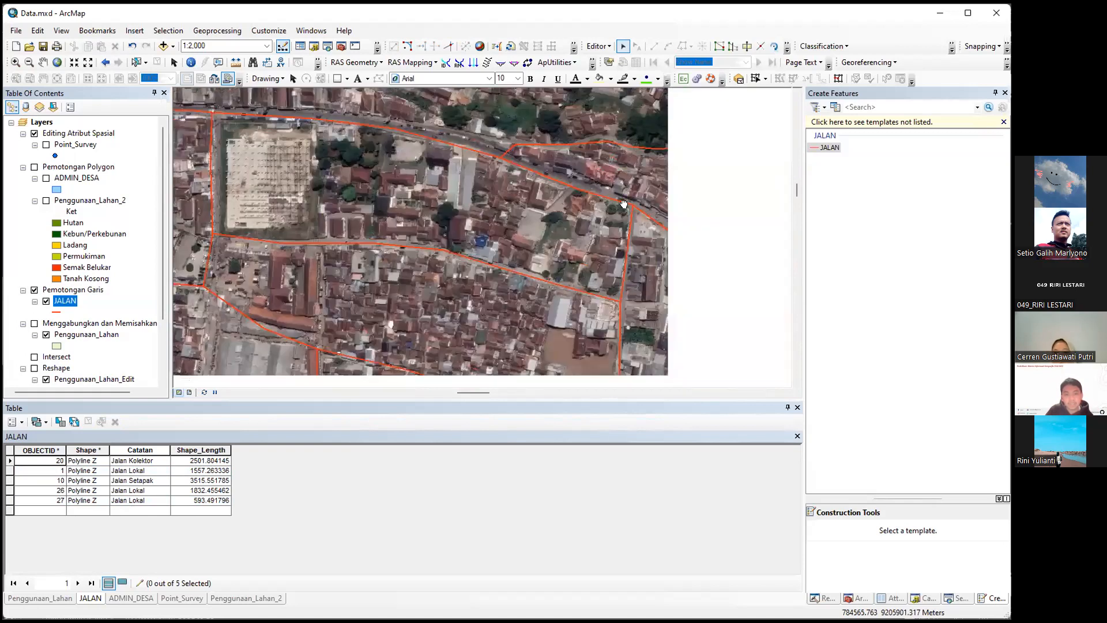
left_click_drag(623, 205, 511, 196)
left_click_drag(585, 197, 576, 196)
left_click_drag(410, 202, 658, 201)
left_click_drag(277, 196, 672, 217)
left_click(586, 203)
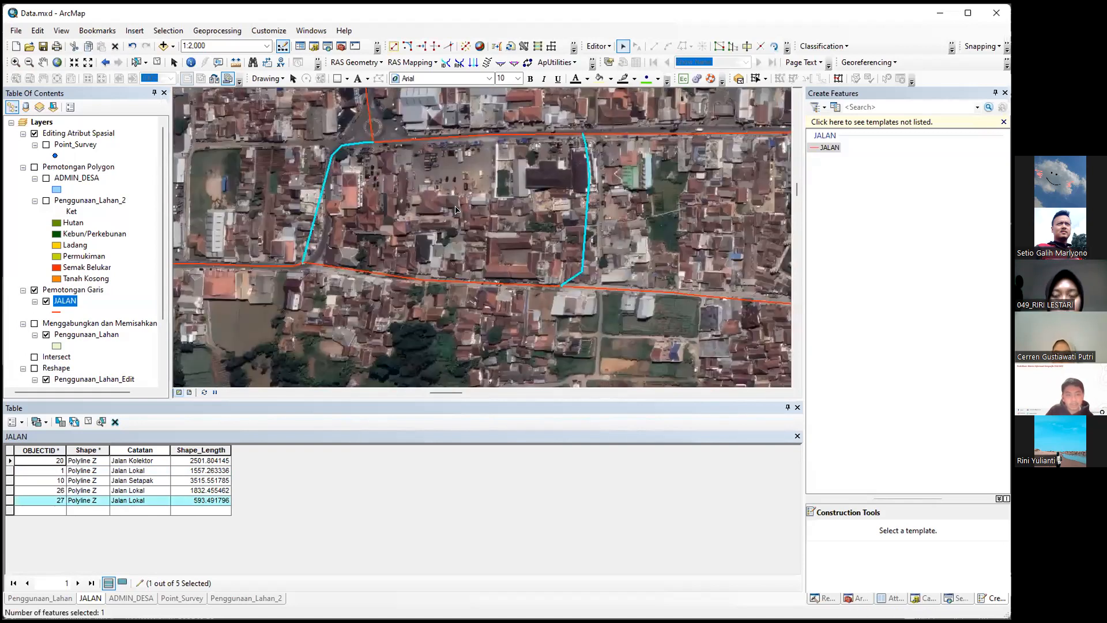
mouse_move(537, 206)
left_mouse_down()
mouse_move(333, 204)
mouse_move(537, 206)
left_mouse_up()
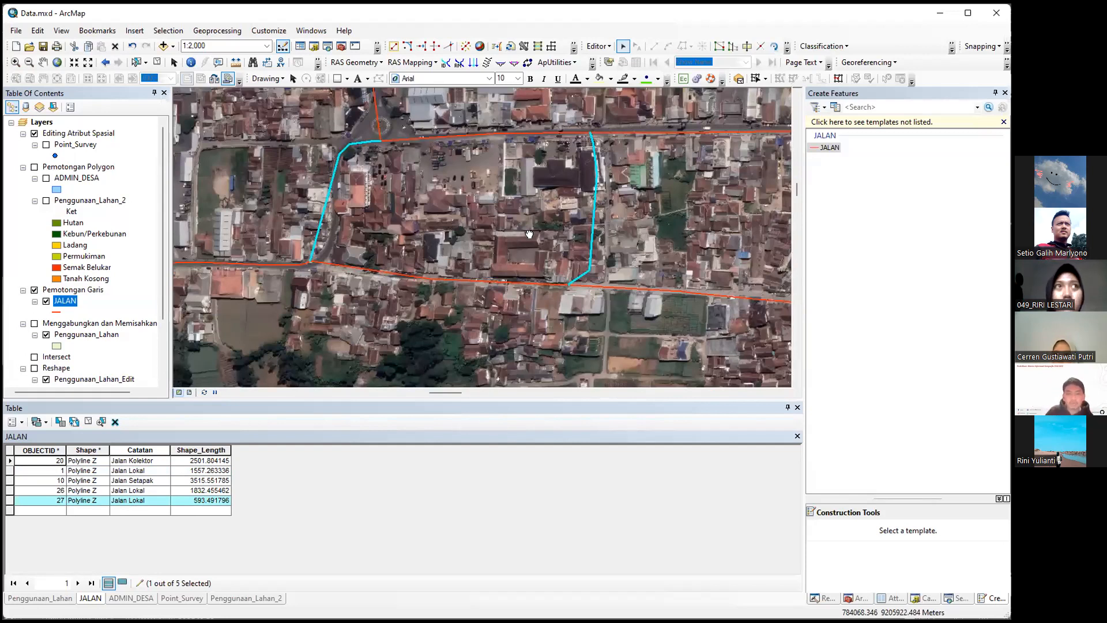
Step: Select all JALAN lines on the map and separate them into individual features with Explode Multipart Feature
scroll(553, 271, "down", 4)
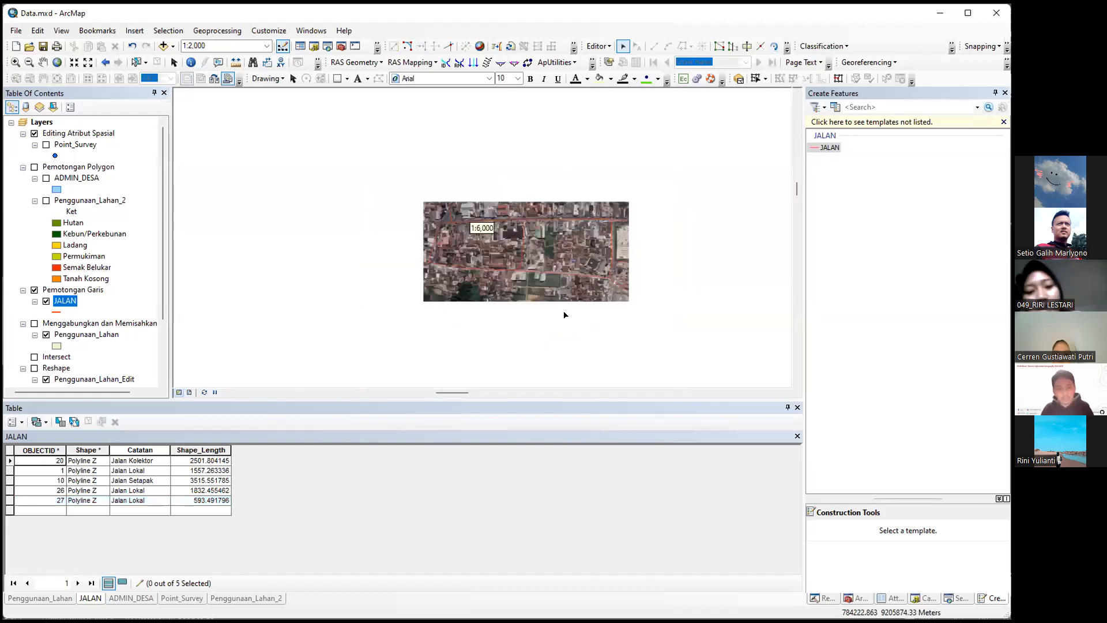
left_click(23, 421)
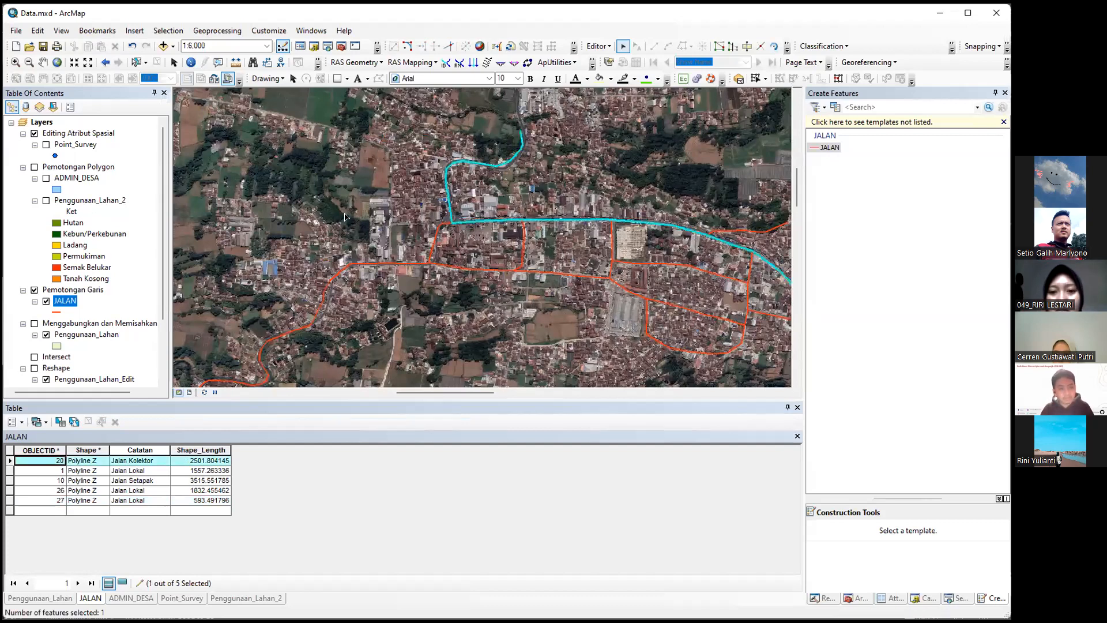
left_click(43, 201)
scroll(513, 284, "down", 3)
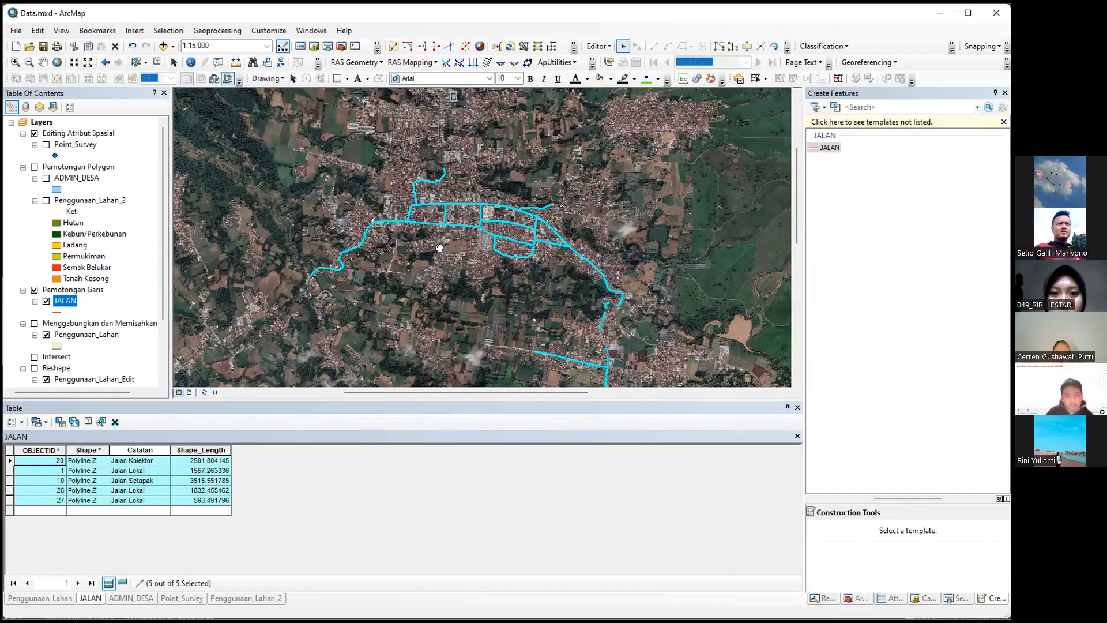
left_click_drag(410, 285, 153, 367)
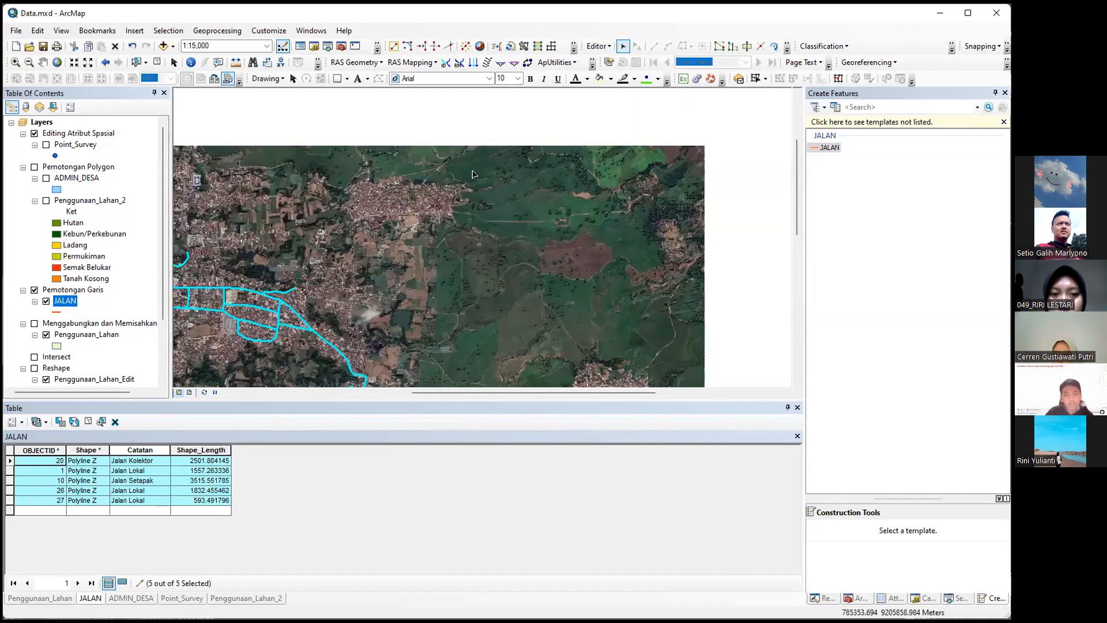
left_click(465, 47)
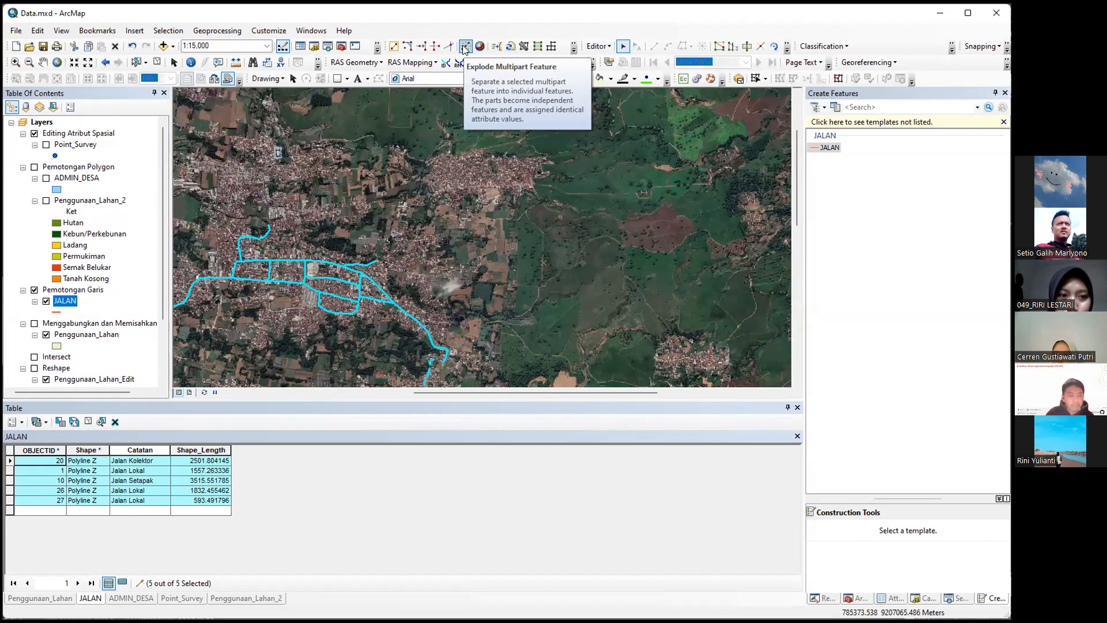
left_click(464, 49)
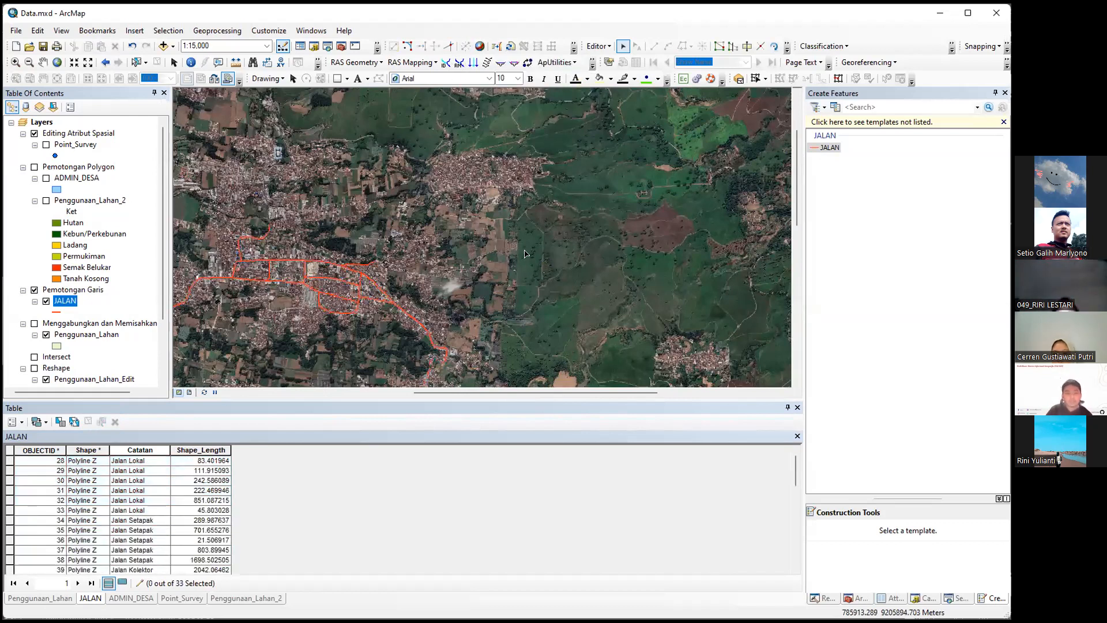
left_click_drag(328, 284, 454, 212)
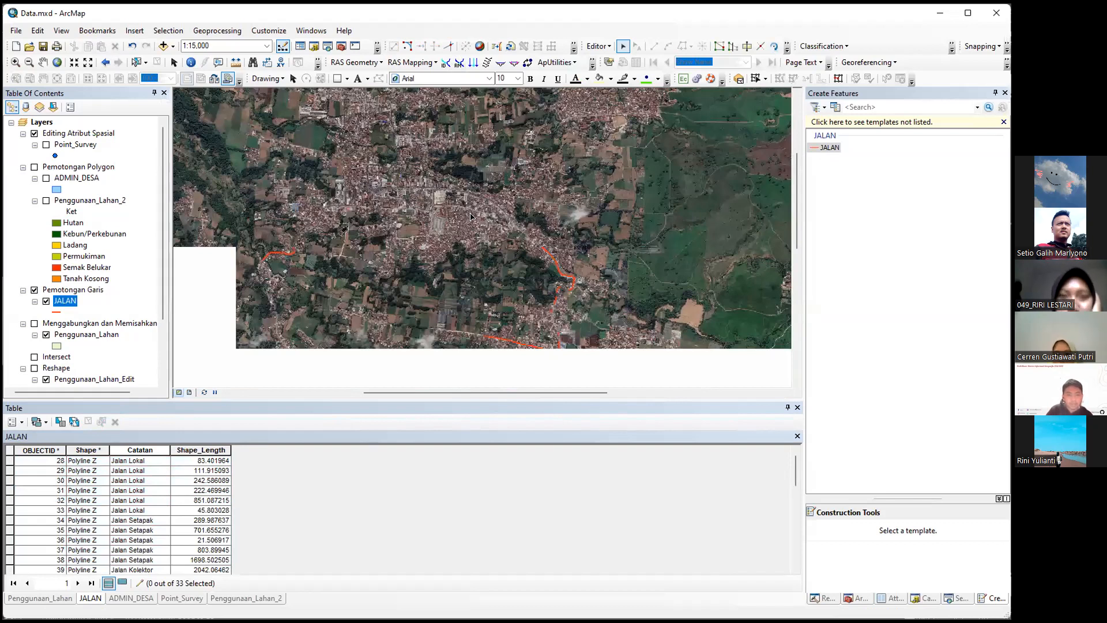
scroll(342, 189, "up", 3)
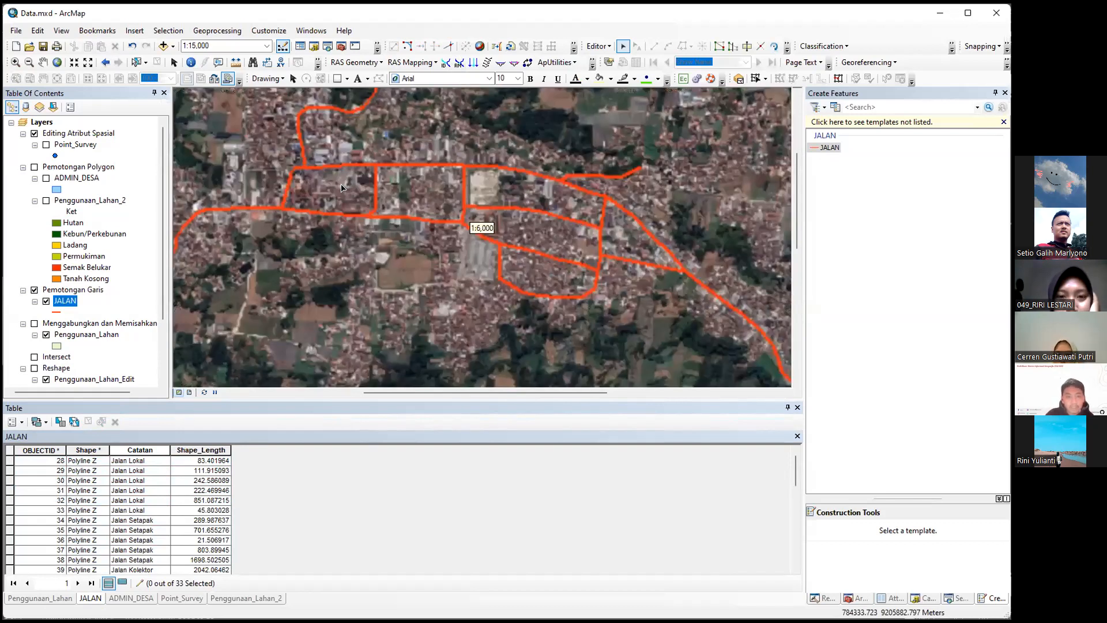
Step: Select individual JALAN lines across the map, including the loop road, the Jalan Kolektor and the western Jalan Lokal, to check their separation
scroll(393, 186, "up", 1)
left_click(361, 185)
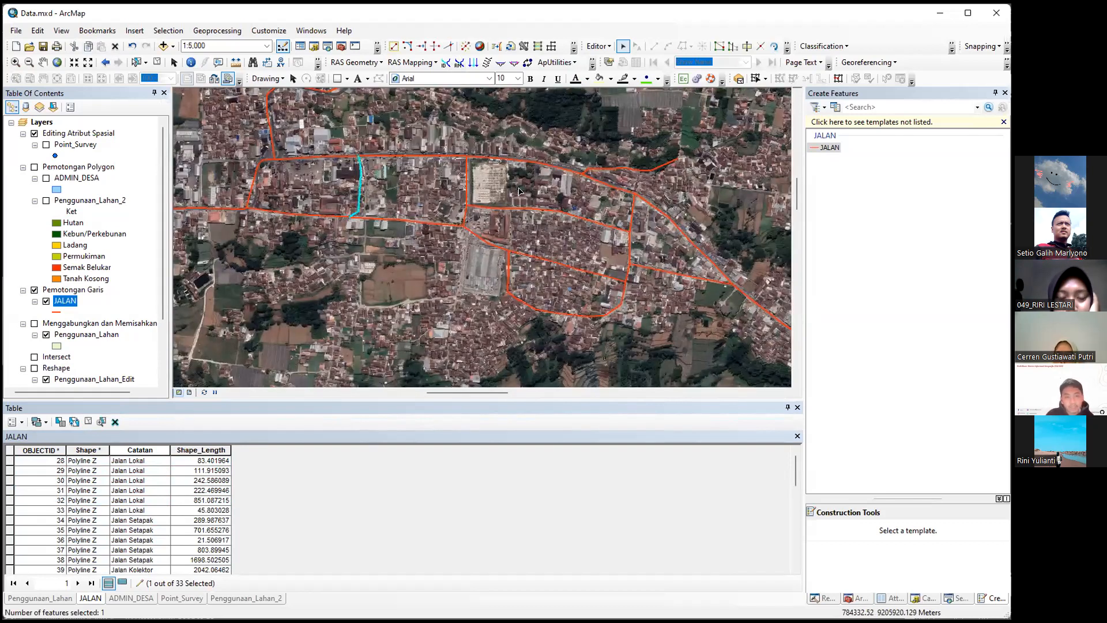
left_click(571, 240)
left_click(576, 269)
left_click(586, 317)
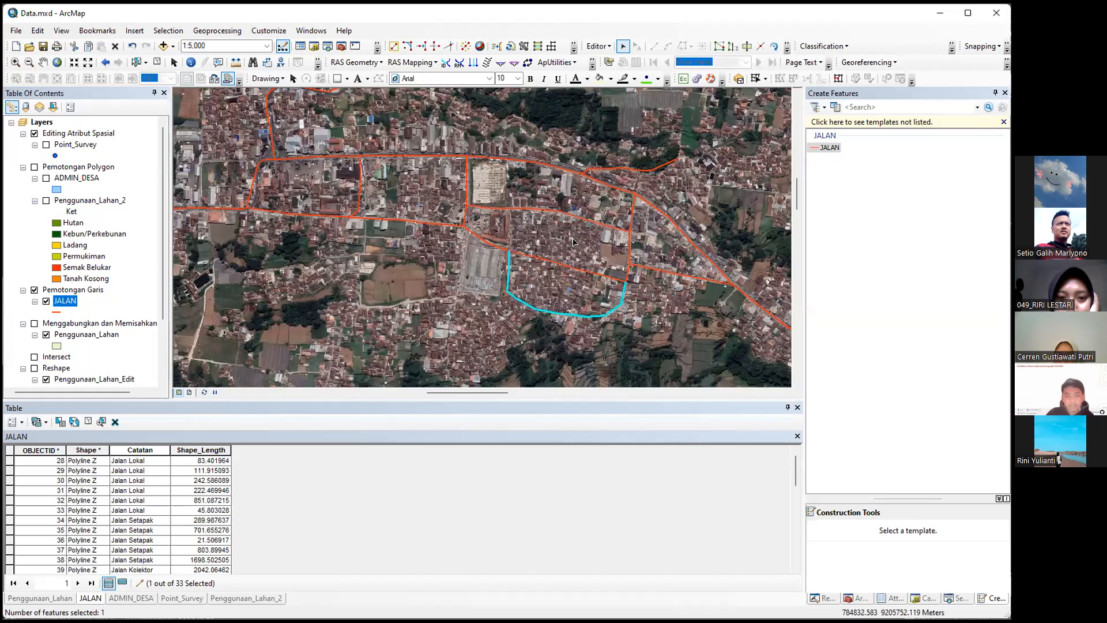
left_click(537, 261)
left_click(582, 246)
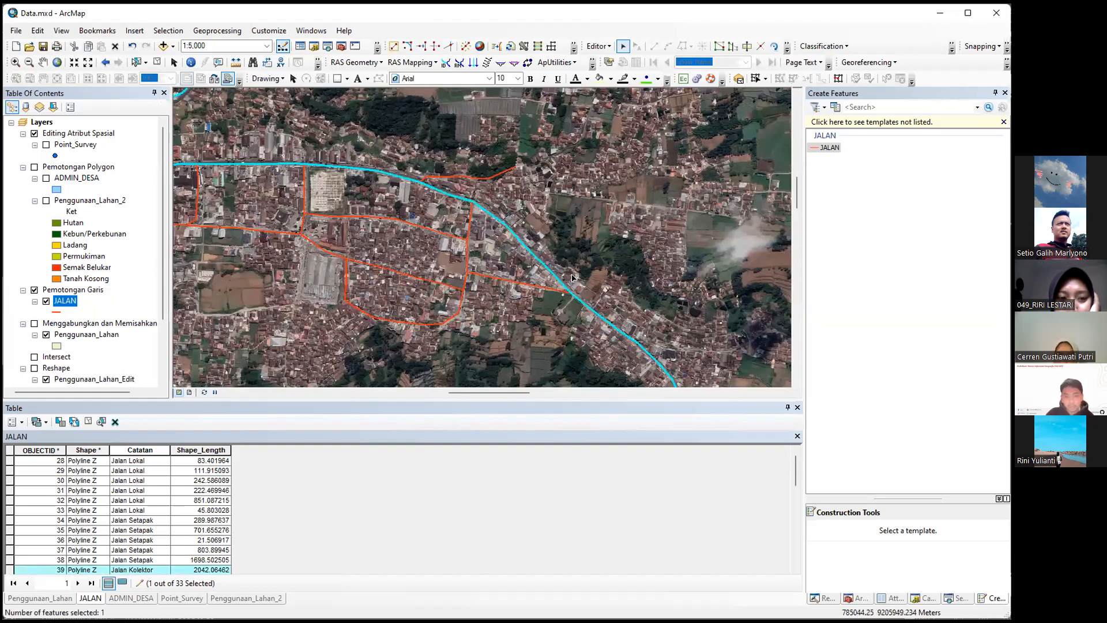
left_click_drag(418, 253, 716, 268)
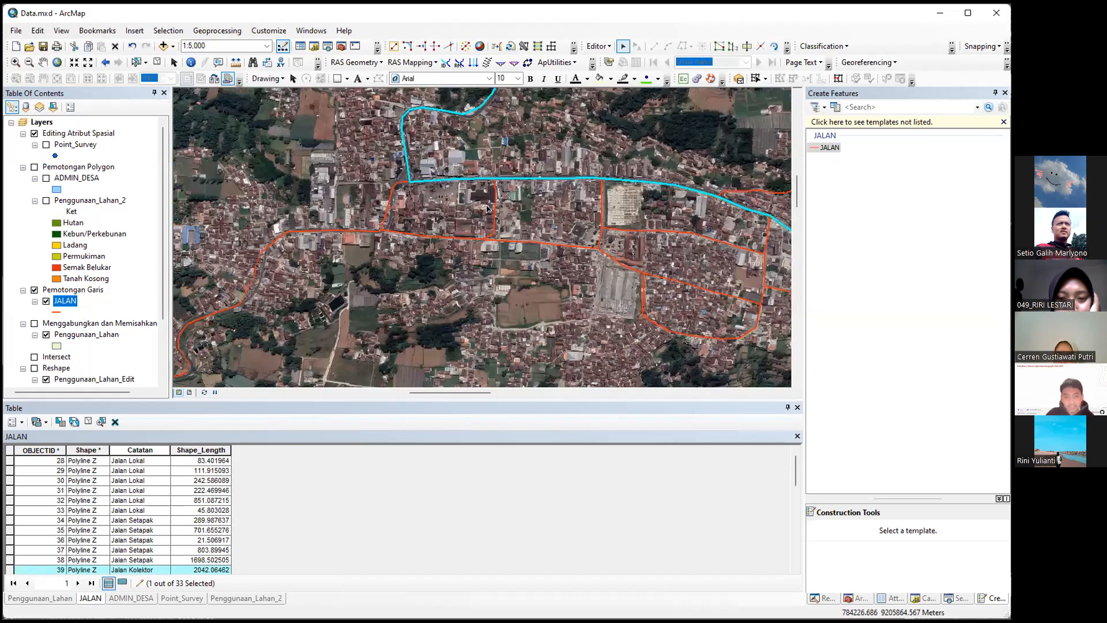
left_click_drag(450, 221, 501, 237)
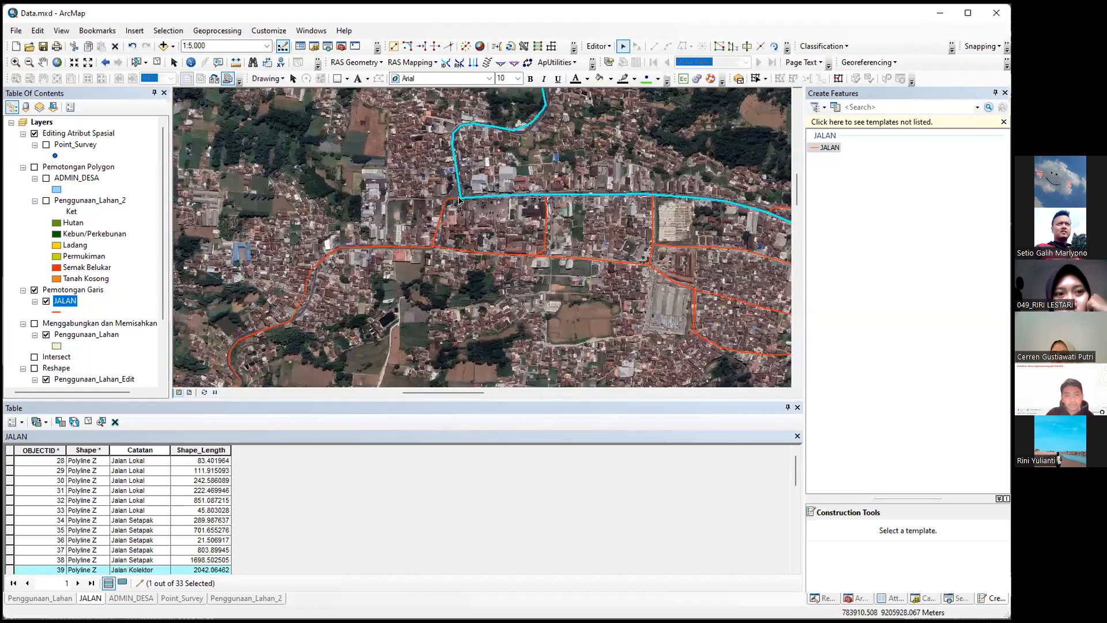
left_click(440, 219)
left_click(381, 247)
left_click_drag(380, 254, 576, 175)
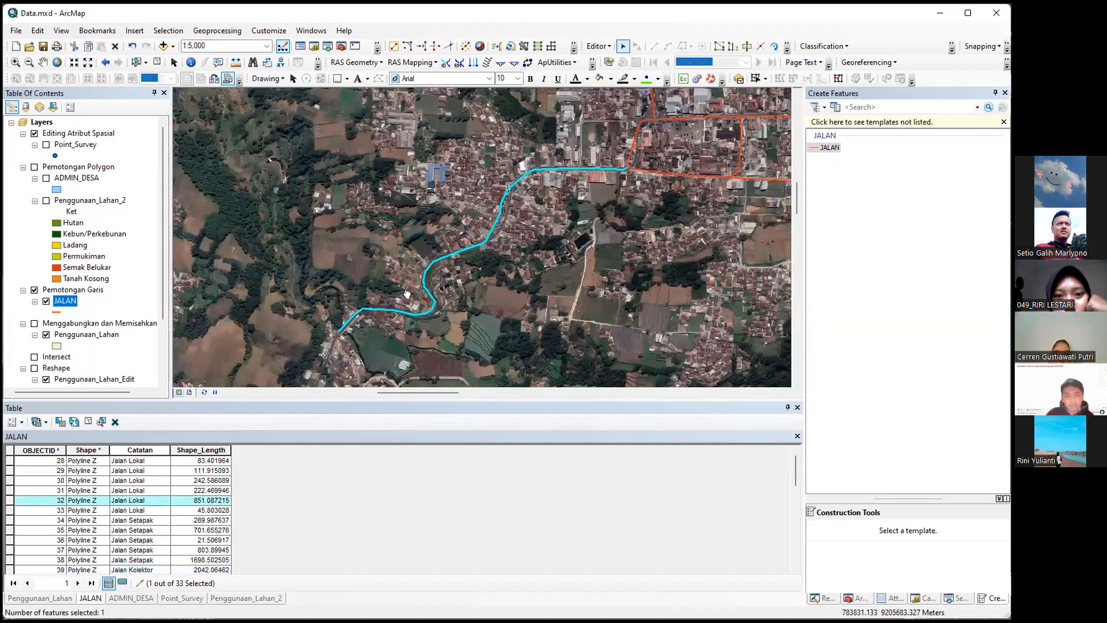
left_click_drag(770, 166, 508, 250)
scroll(563, 269, "up", 2)
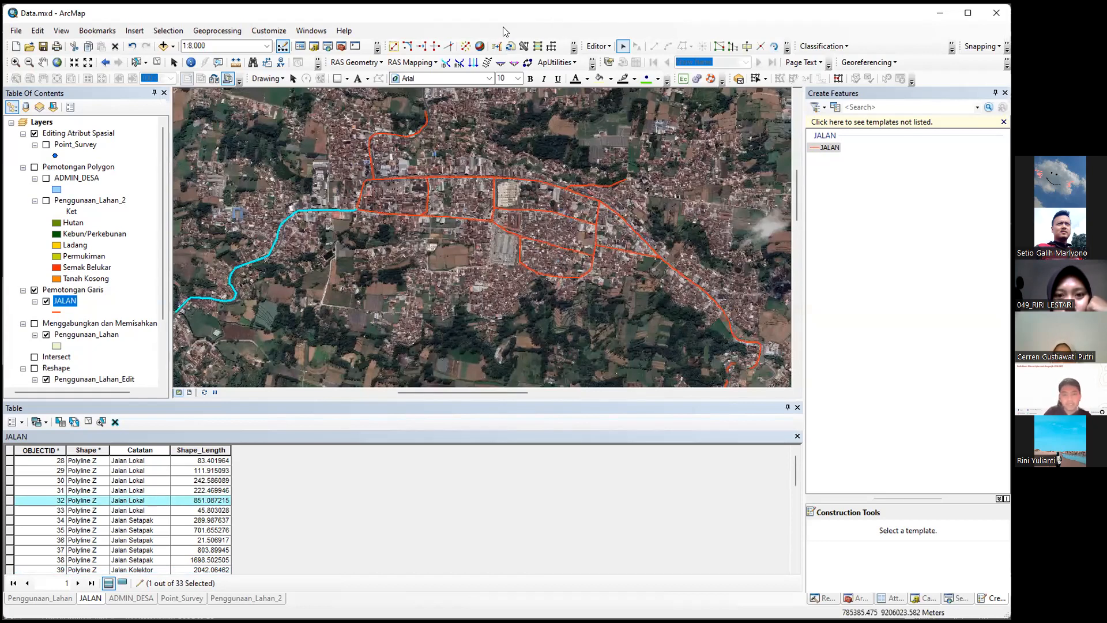
Step: Look up Advanced Editing in the list of available toolbars, and stop editing JALAN without saving the edits
right_click(681, 81)
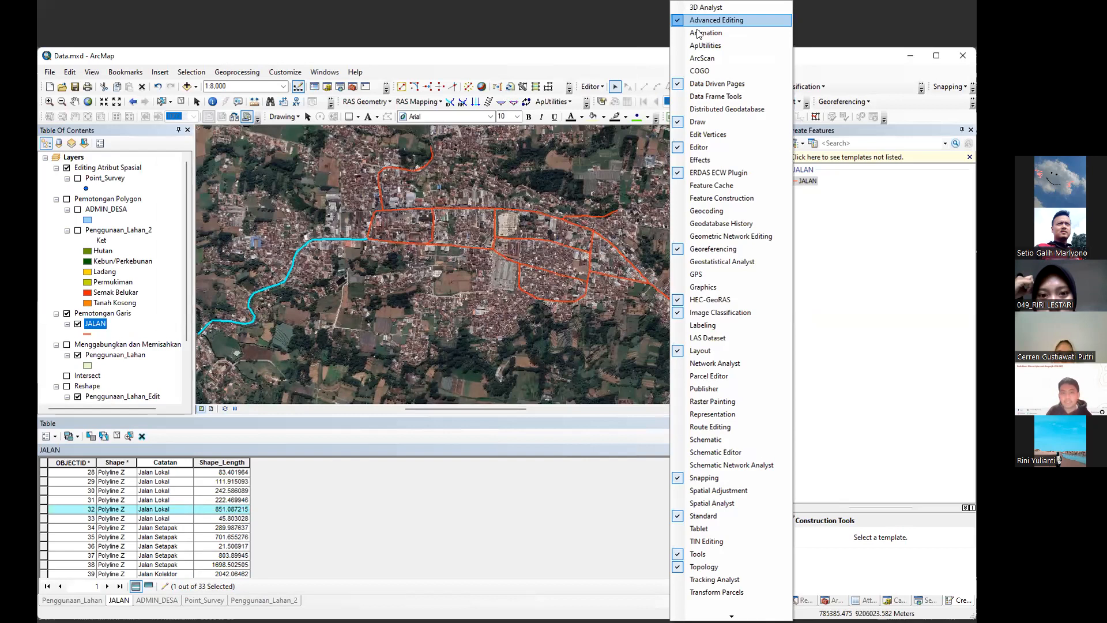
left_click(464, 43)
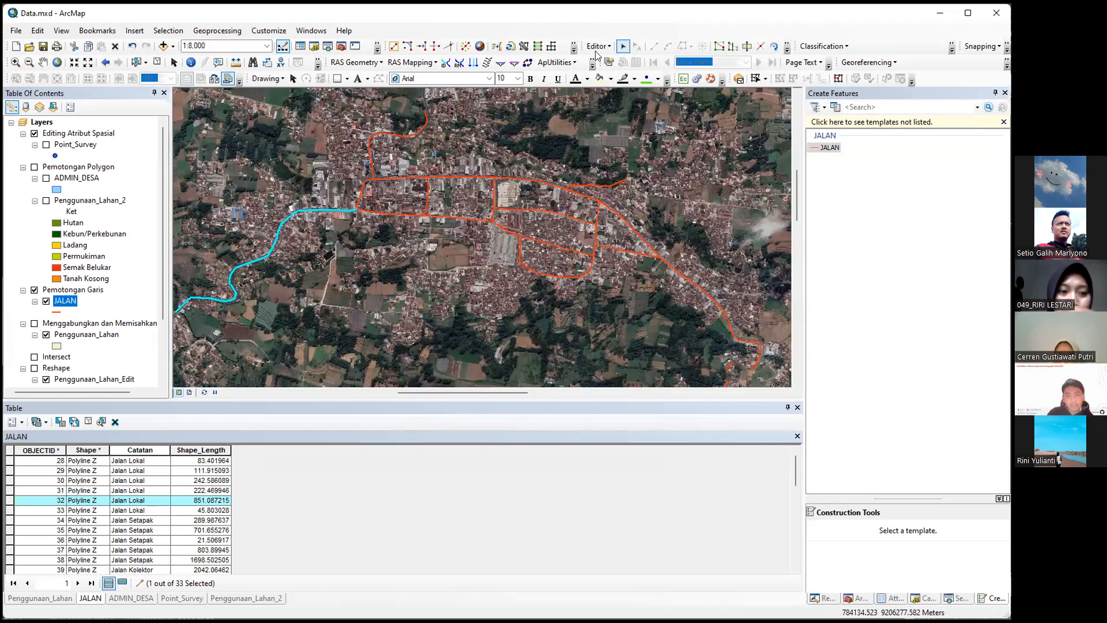
left_click(587, 334)
Step: Hide the Pemotongan Garis group, show Menggabungkan dan Memisahkan and open the Penggunaan_Lahan attribute table
left_click(34, 290)
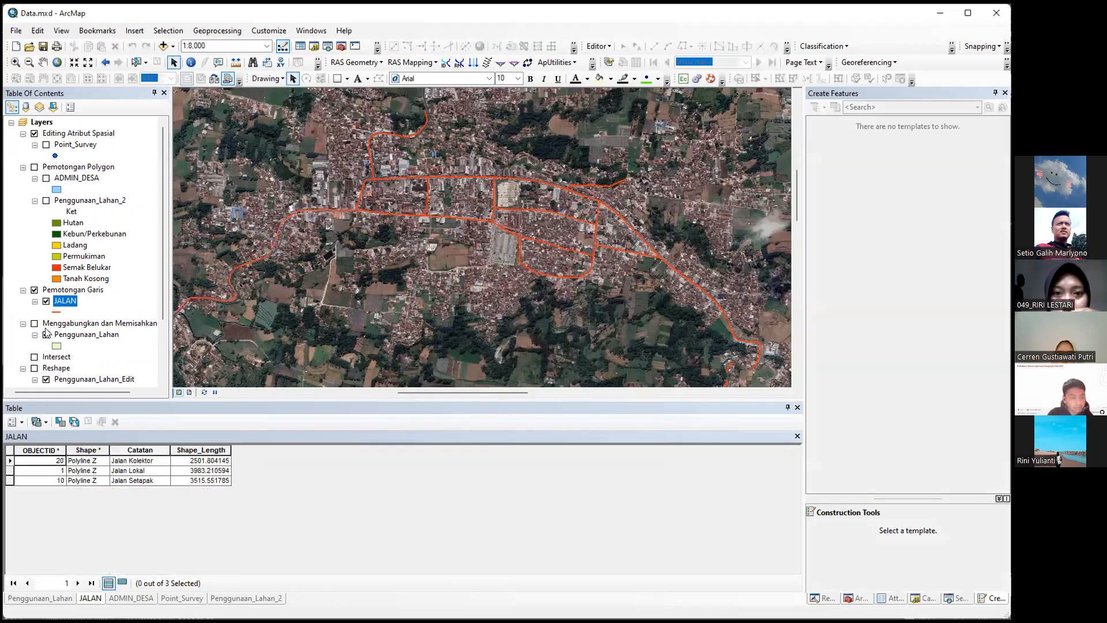
left_click(34, 324)
scroll(364, 279, "down", 2)
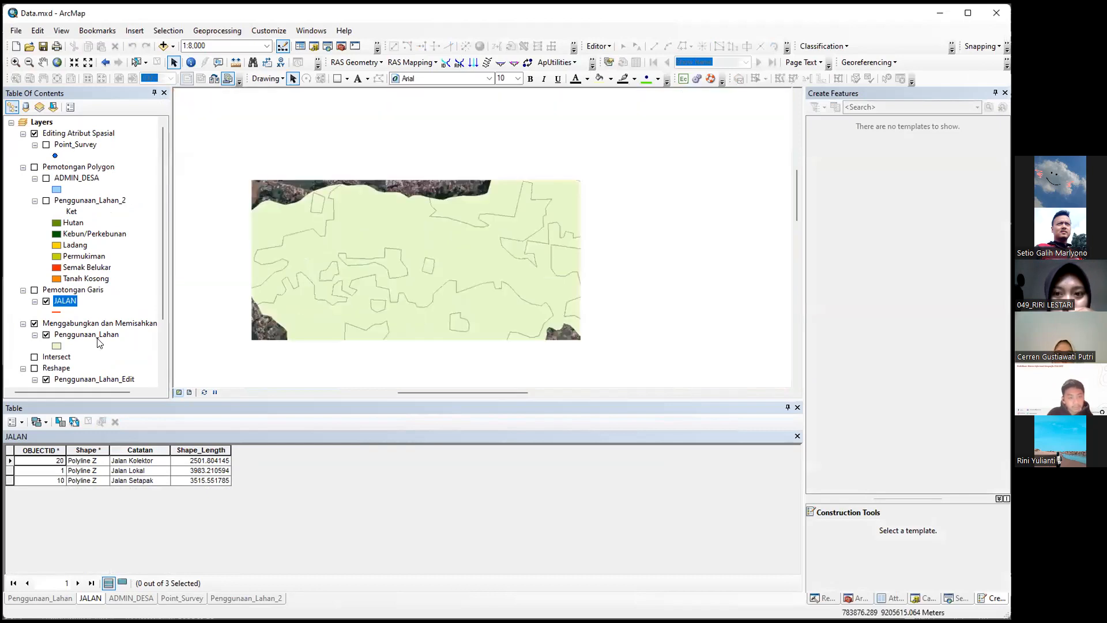
right_click(98, 337)
left_click(135, 376)
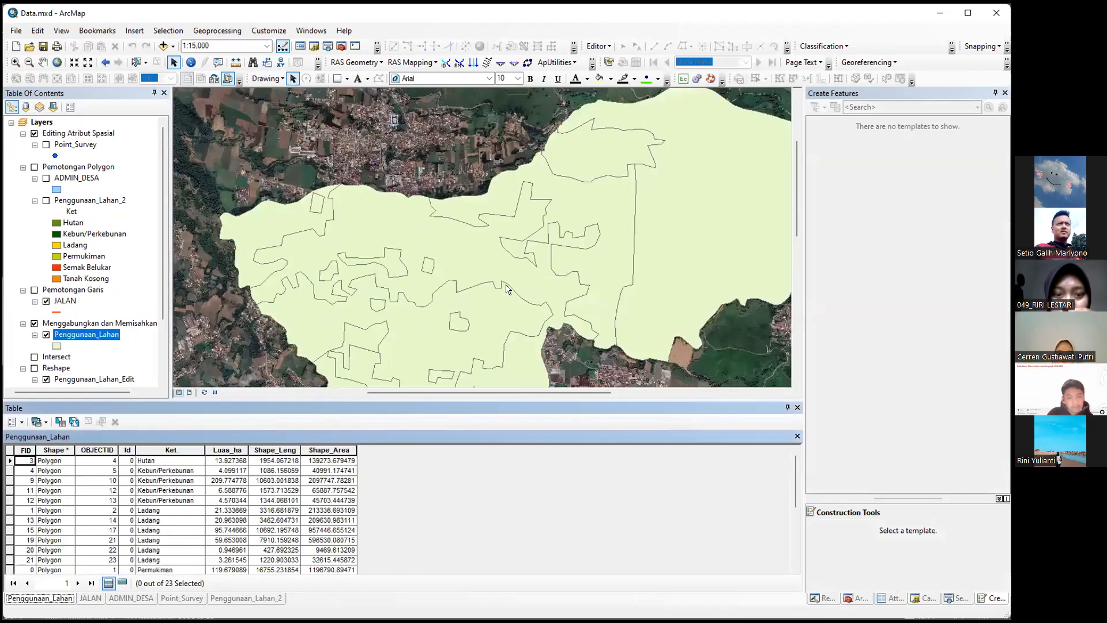
scroll(531, 288, "down", 2)
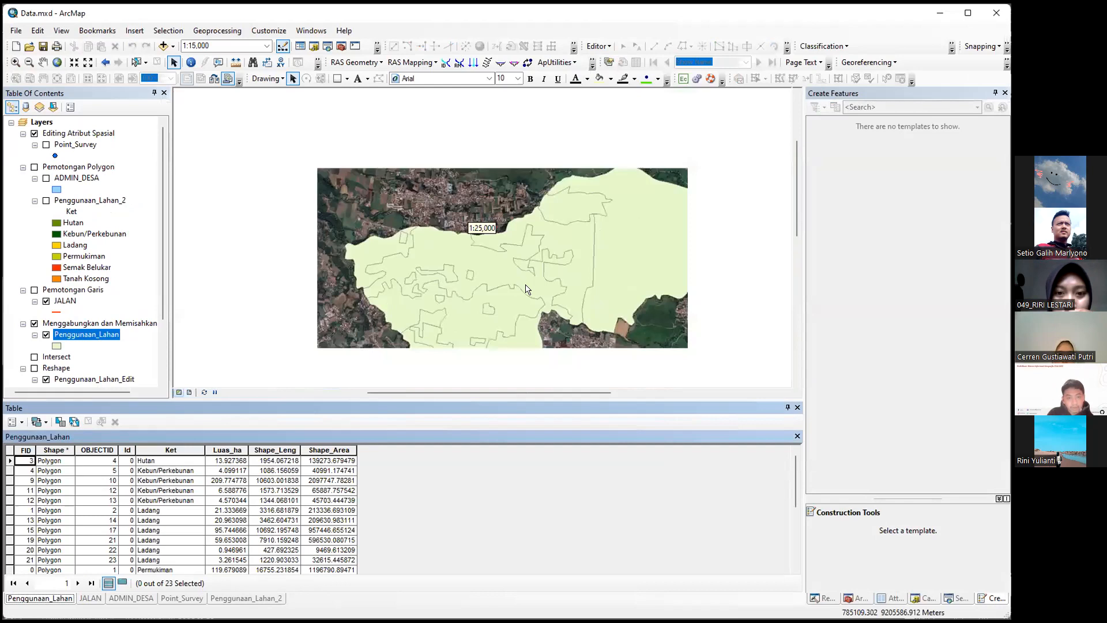
scroll(525, 285, "down", 1)
left_click_drag(450, 272, 521, 277)
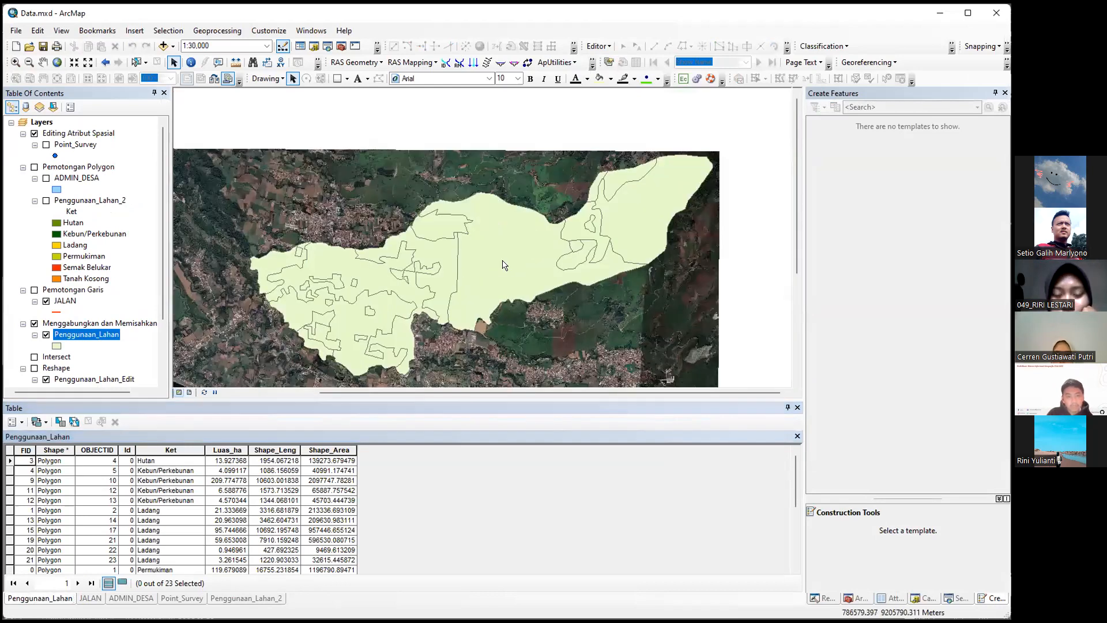
scroll(507, 265, "up", 1)
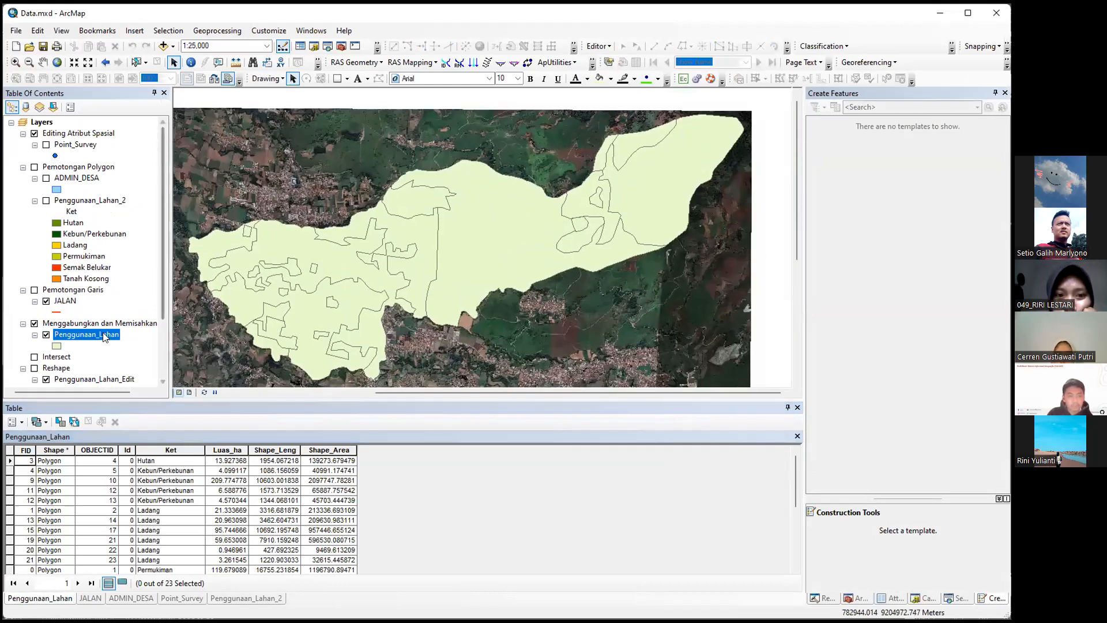
Step: Start editing the Penggunaan_Lahan layer and sort its attribute table by Ket
right_click(104, 336)
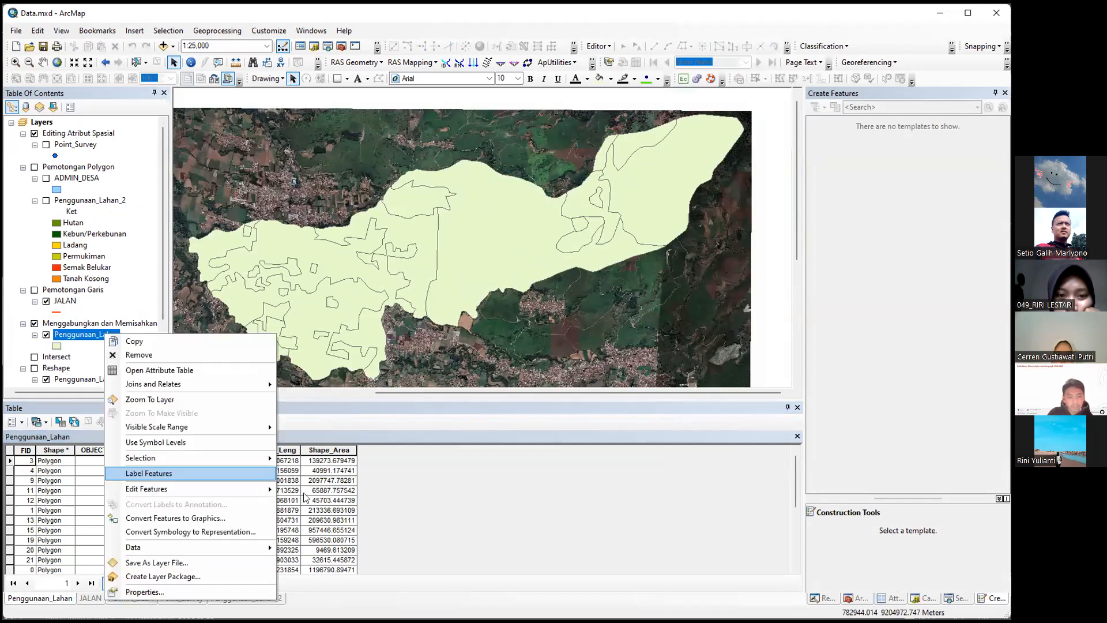
mouse_move(265, 488)
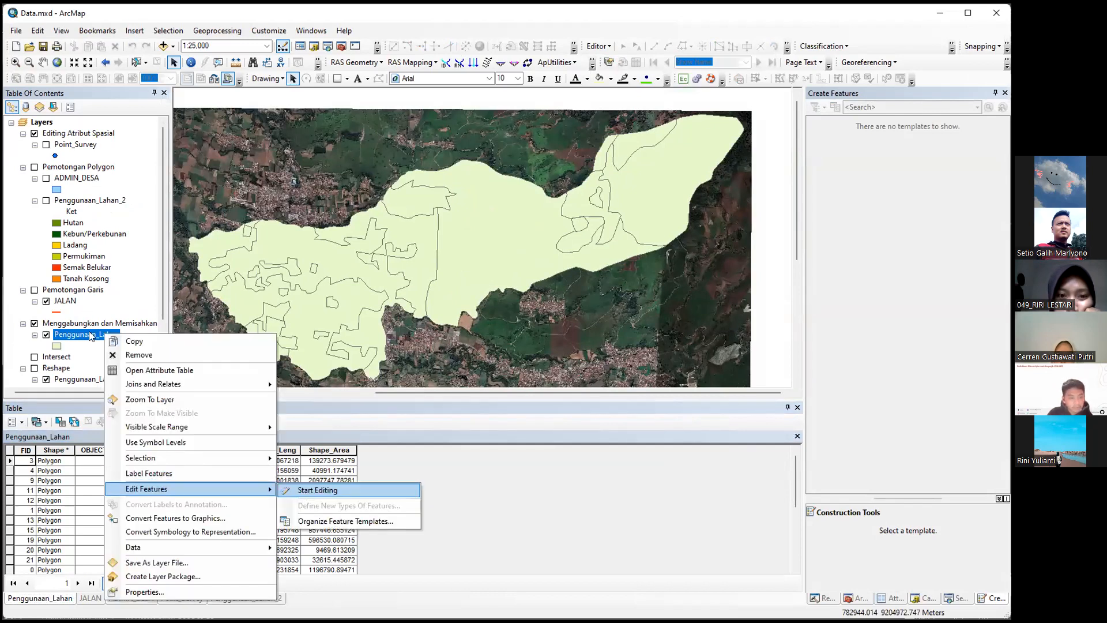
right_click(90, 334)
left_click(129, 367)
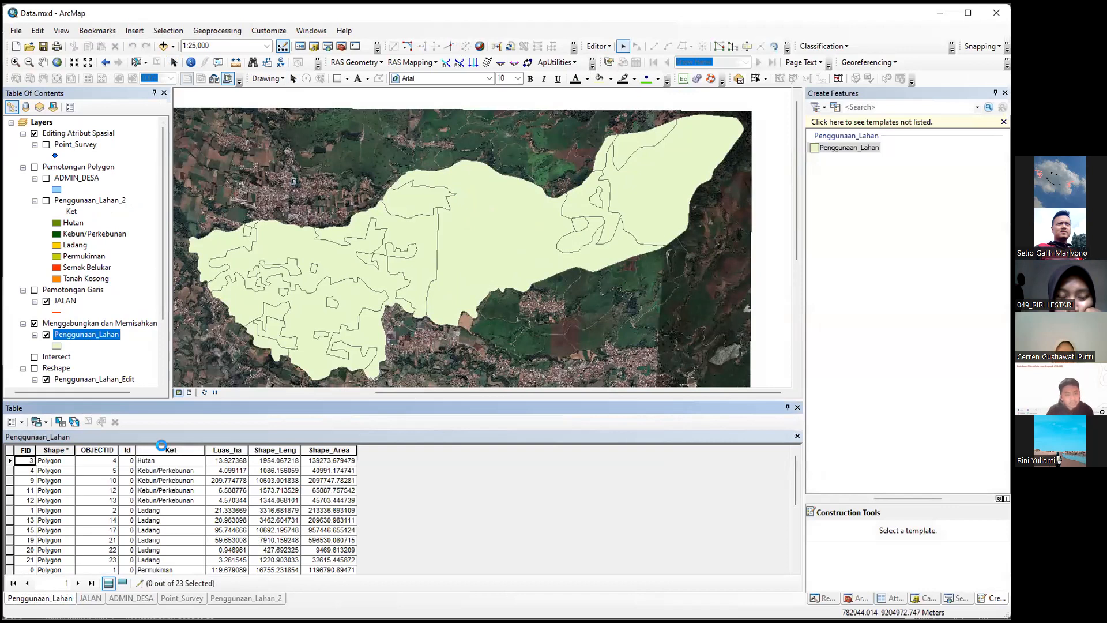
double_click(162, 447)
double_click(163, 449)
Step: Select the four Kebun/Perkebunan records in the Penggunaan_Lahan table and merge them into one feature
left_click_drag(11, 472, 15, 493)
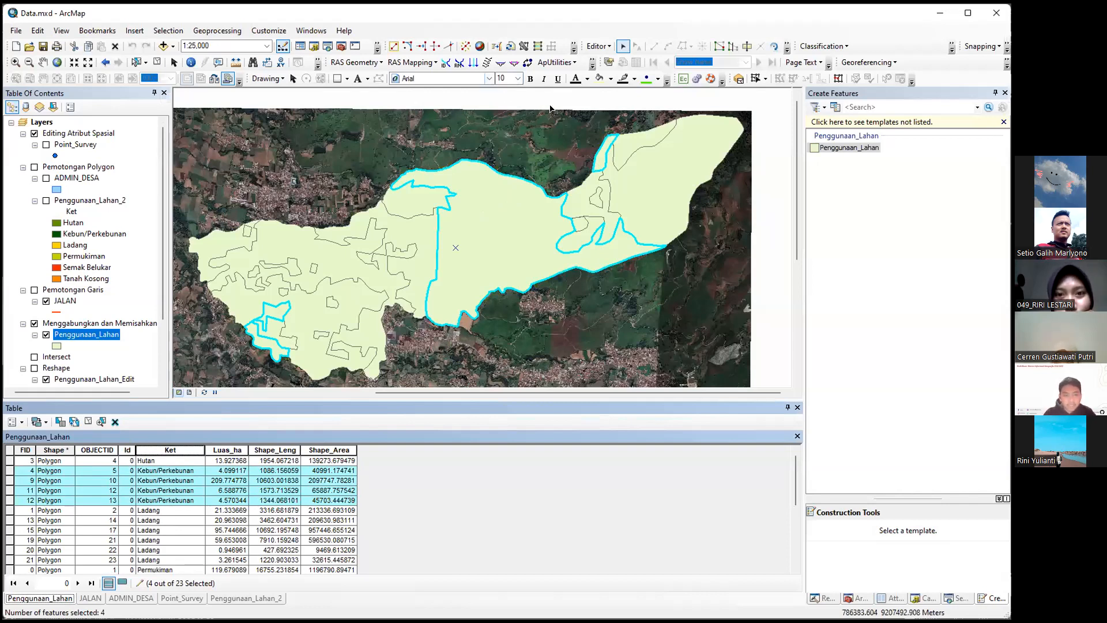
left_click(600, 46)
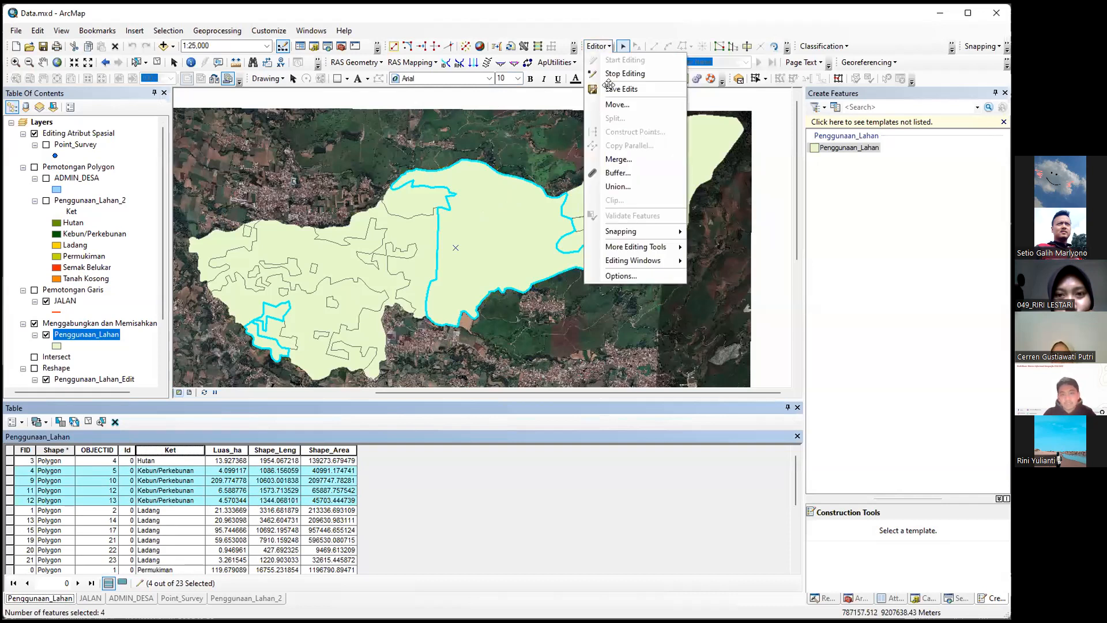
left_click(600, 45)
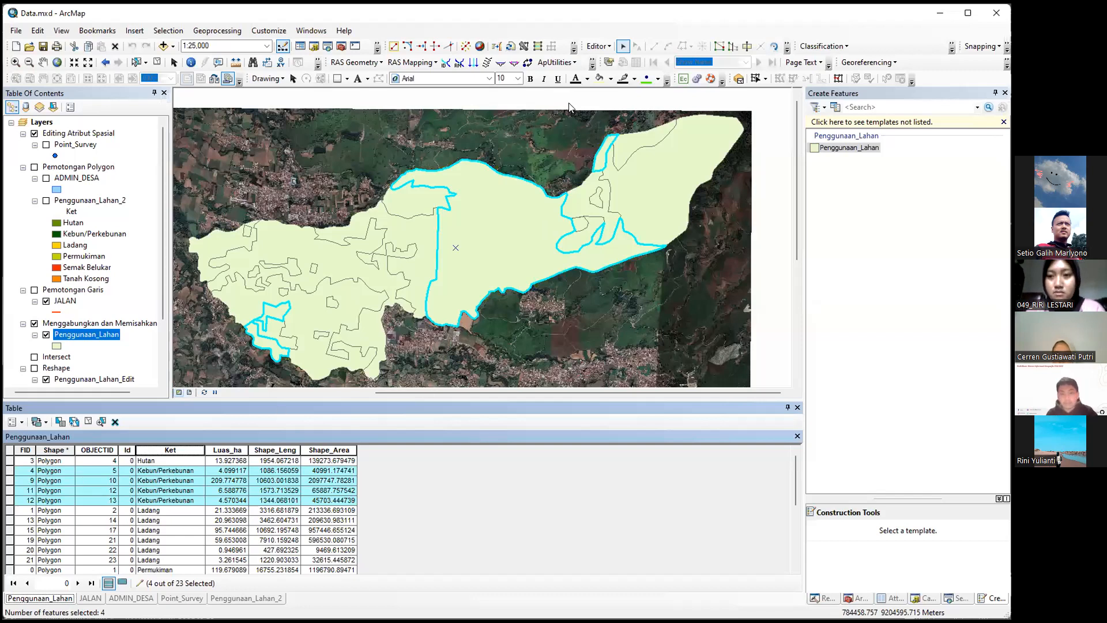
left_click(597, 46)
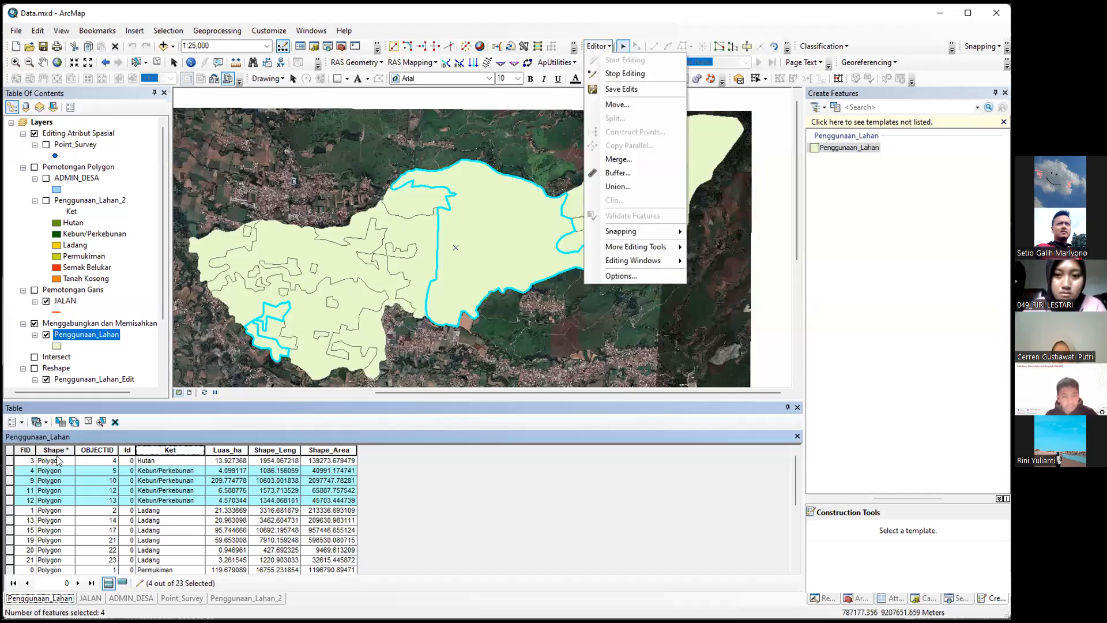
left_click(82, 335)
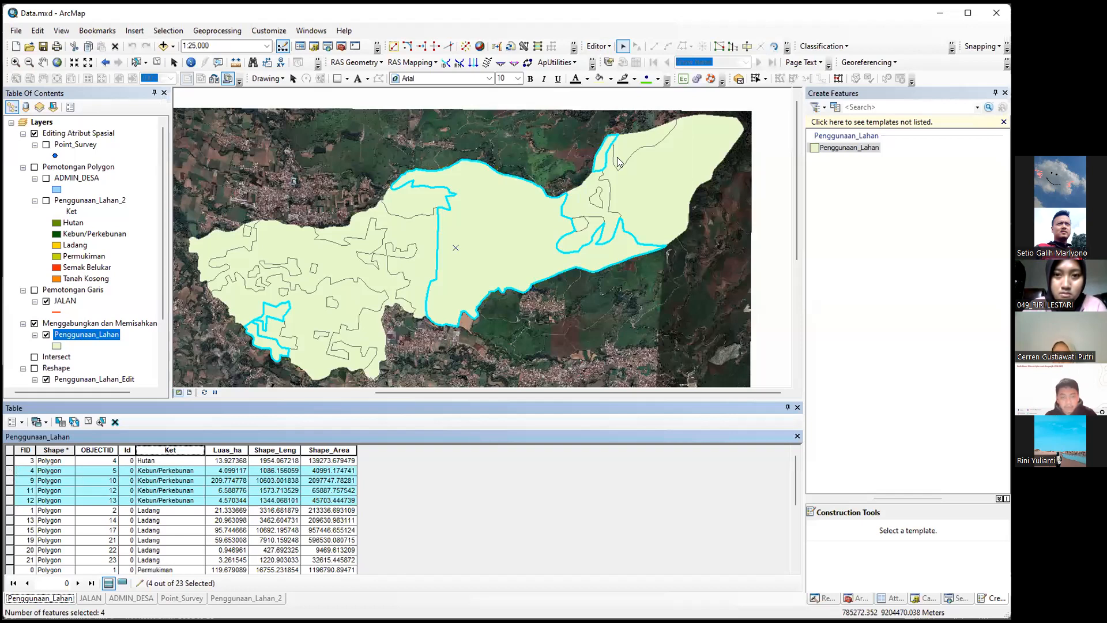
left_click(606, 48)
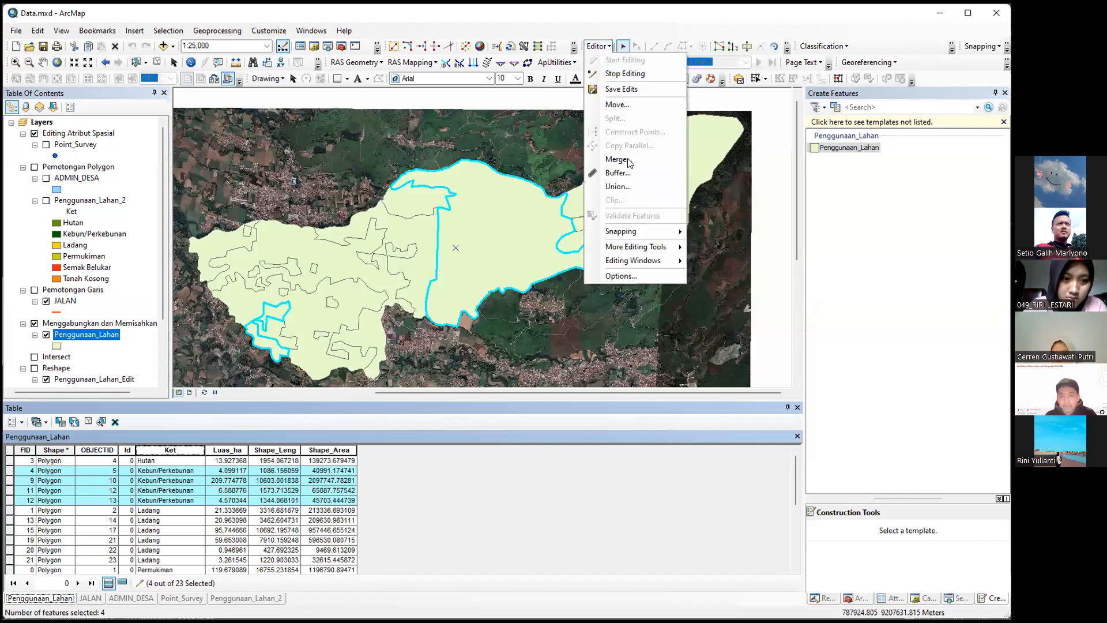
left_click(628, 161)
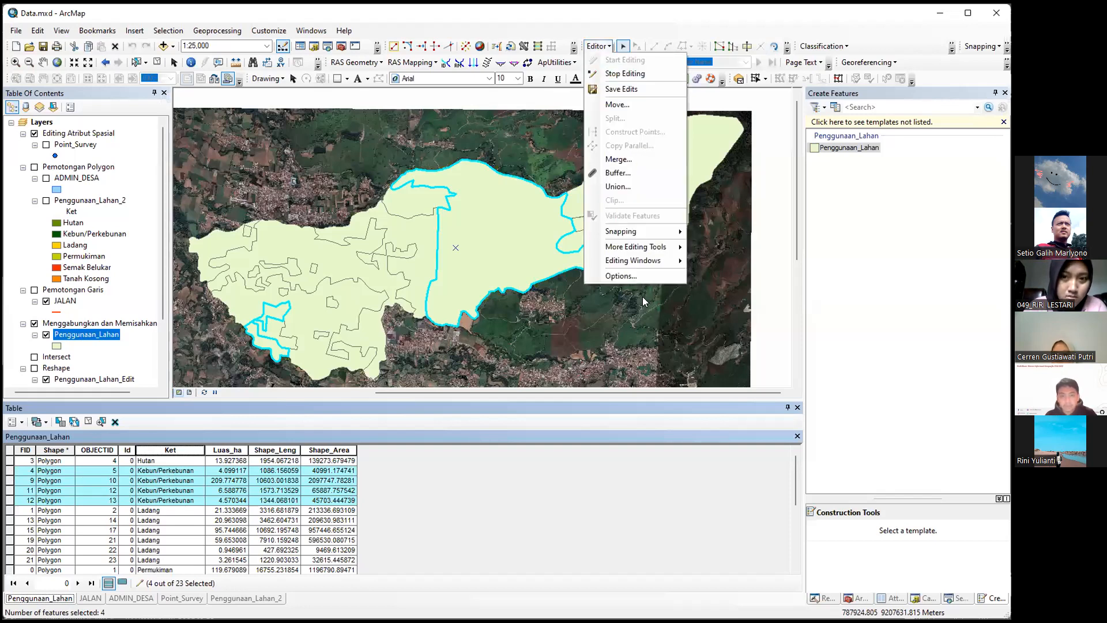
left_click(616, 280)
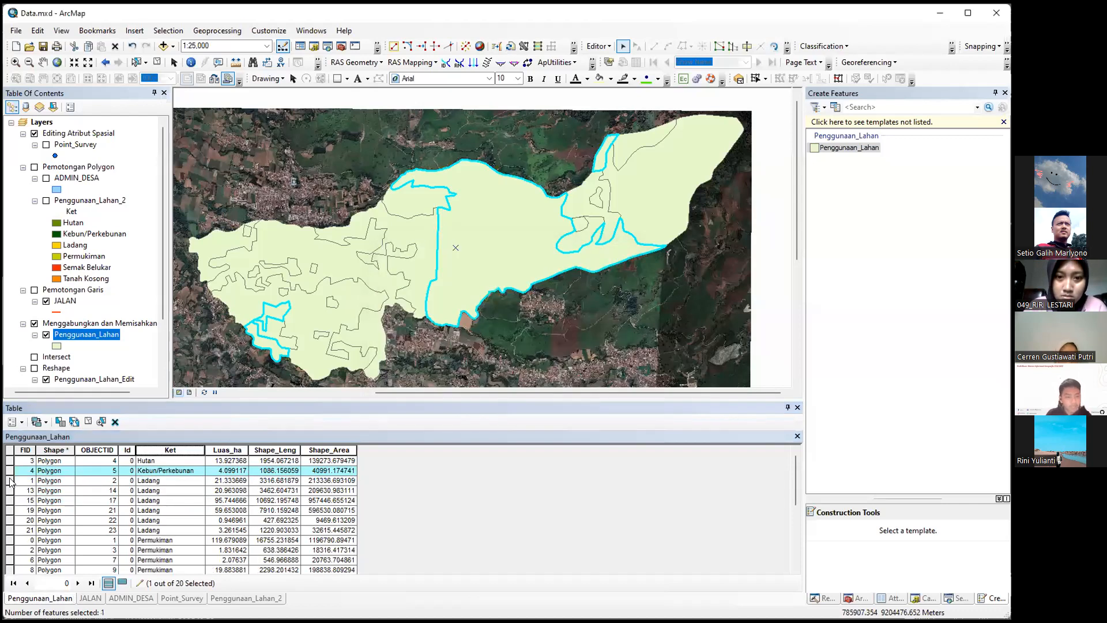
Step: Merge the six Ladang records of Penggunaan_Lahan into a single feature
left_click(598, 45)
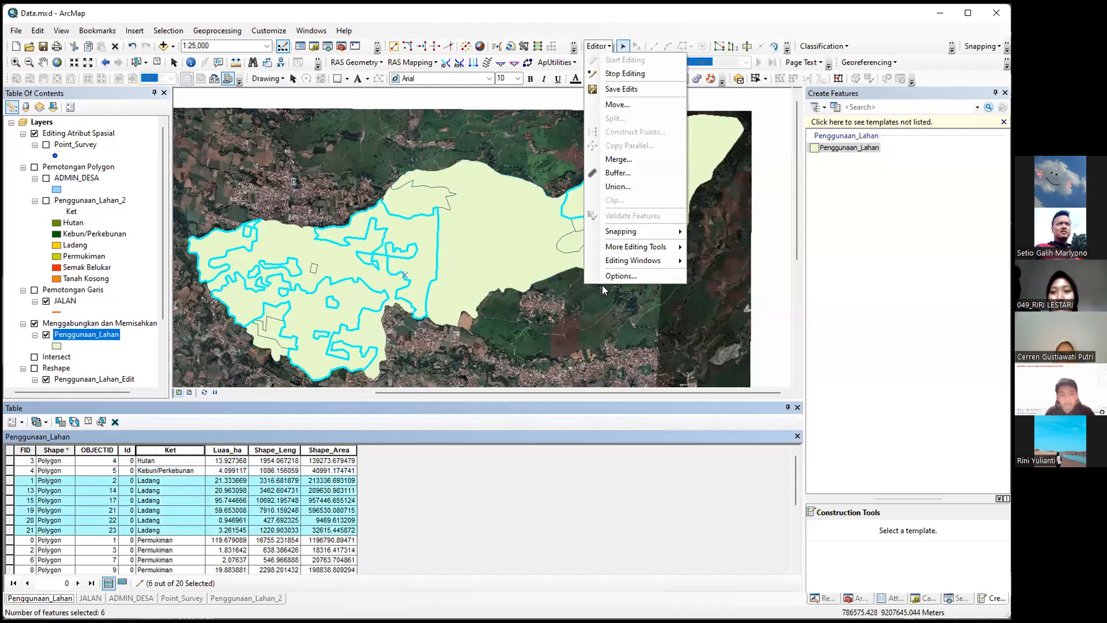
left_click(620, 158)
key("Return")
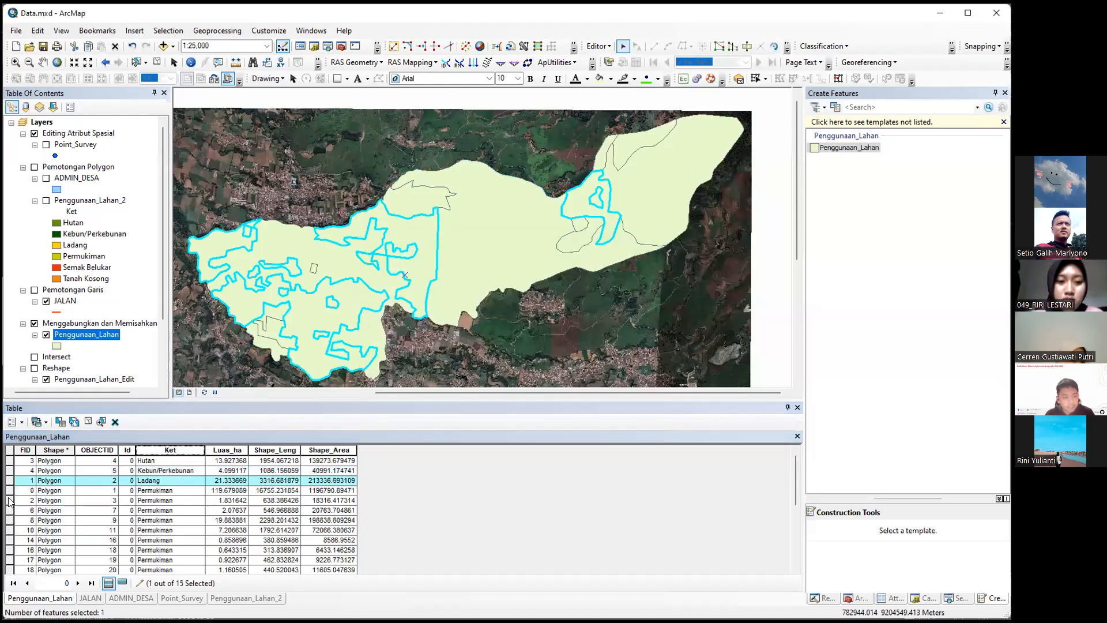
Step: Merge the nine Permukiman records into one feature and the two Semak Belukar records into another
left_click(11, 539)
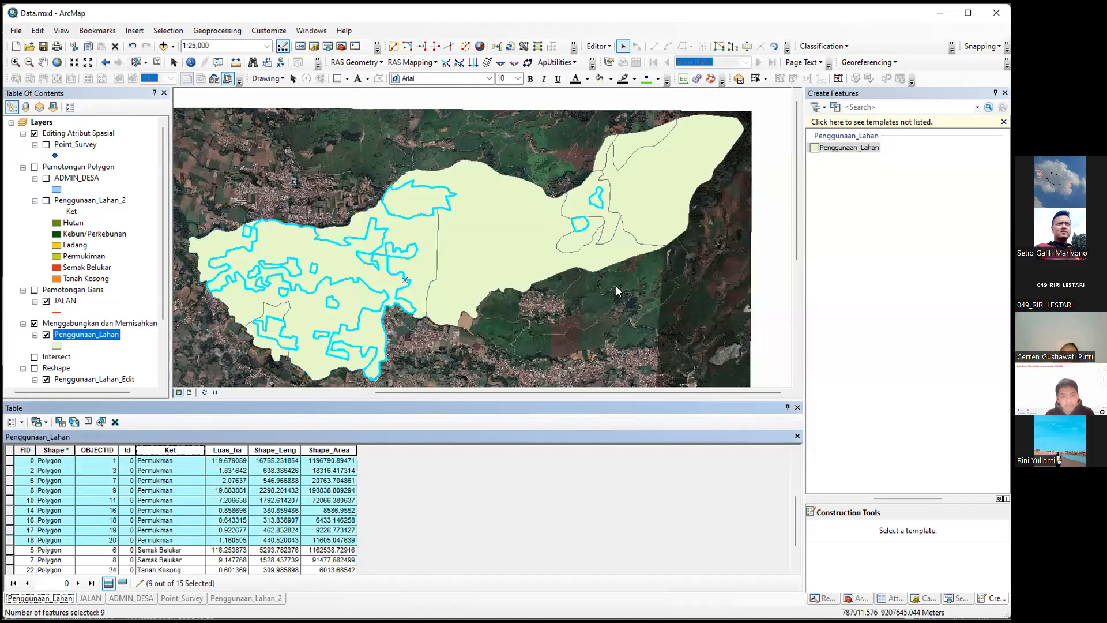
key("Return")
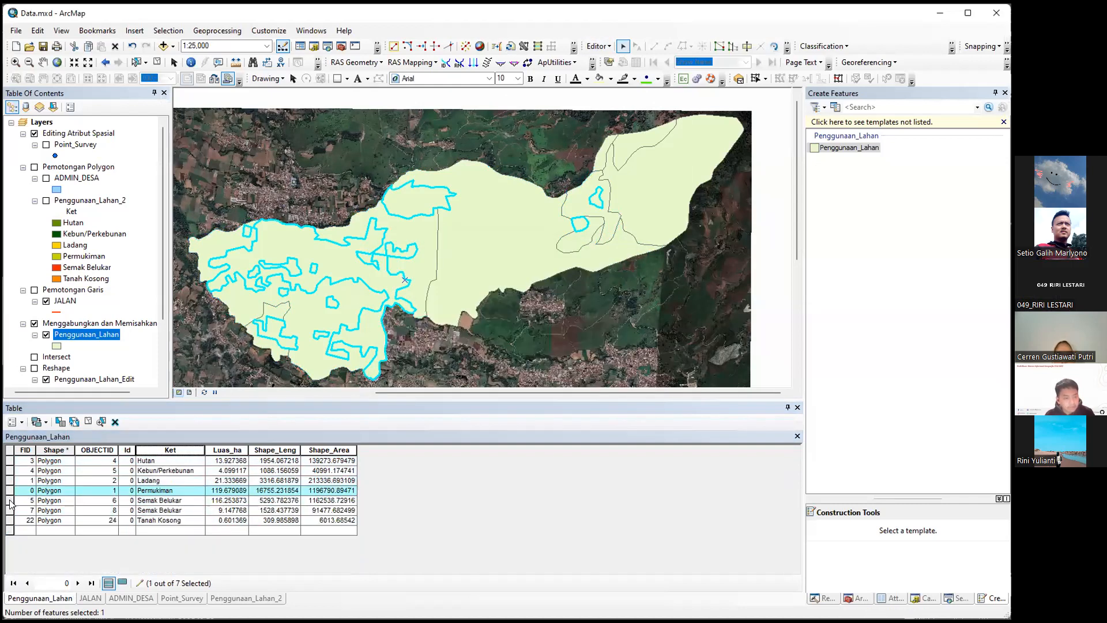
left_click_drag(11, 501, 12, 512)
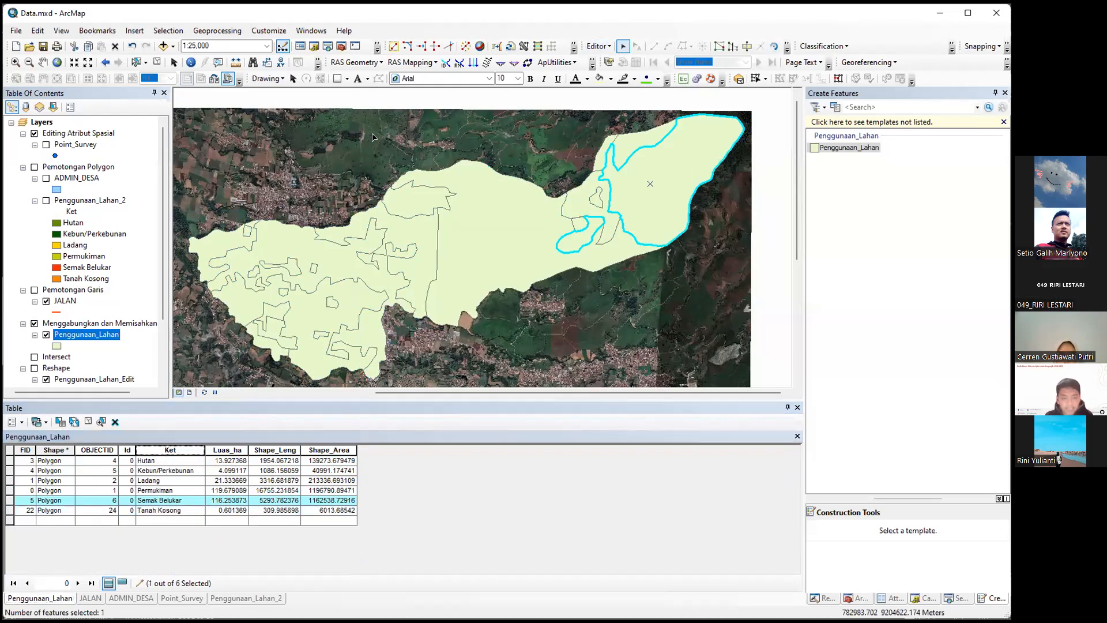
Step: Clear the selection and stop editing Penggunaan_Lahan, saving the edits
left_click(157, 62)
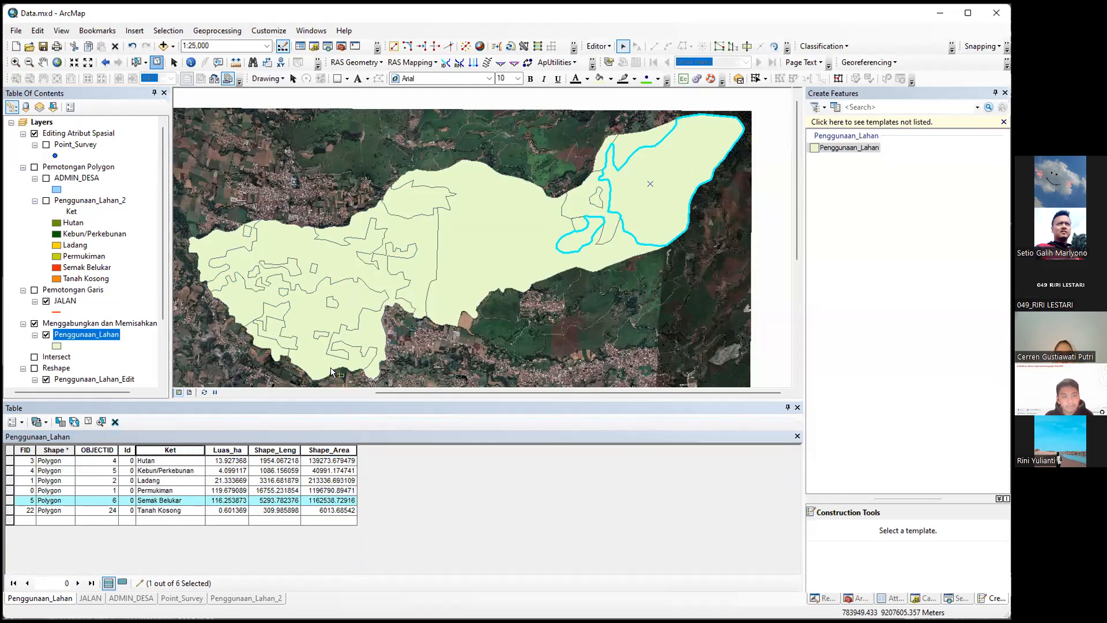
left_click(330, 367)
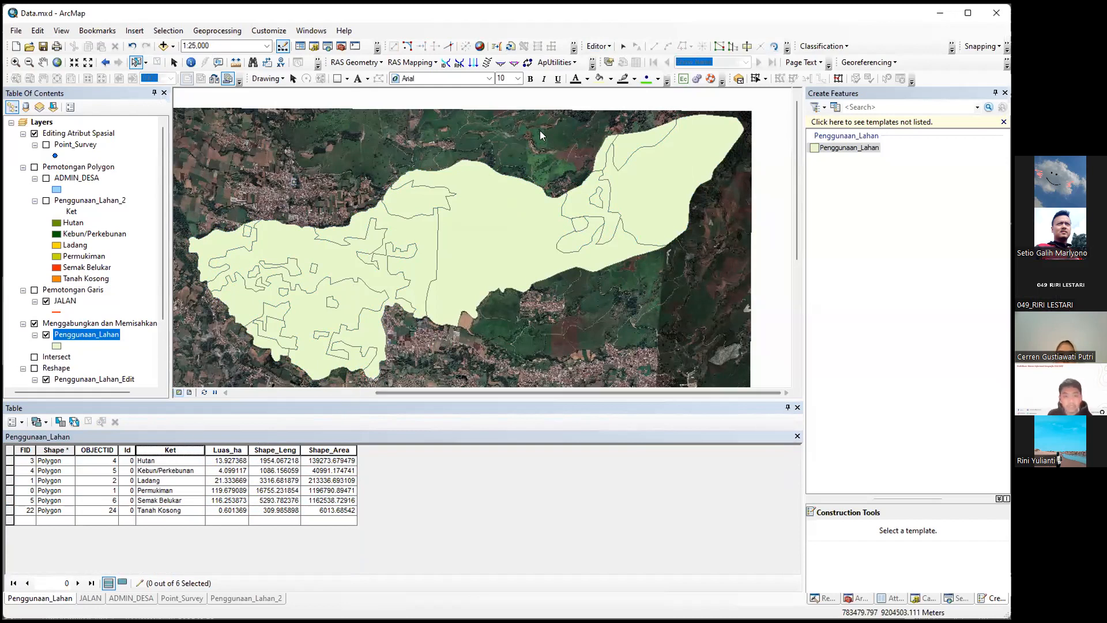
left_click(597, 46)
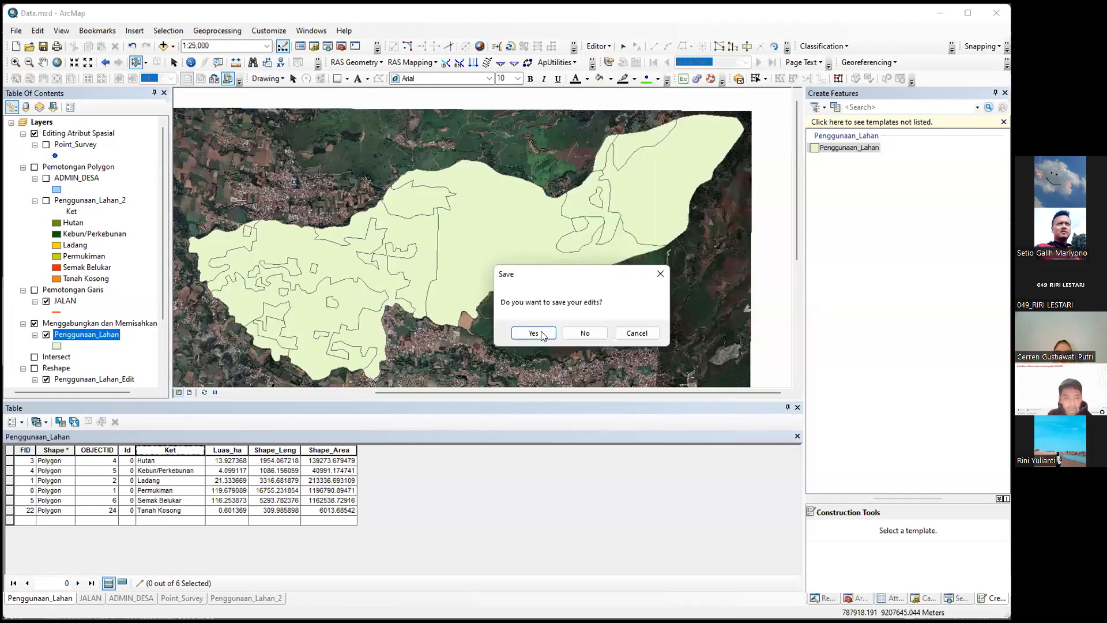
left_click(534, 333)
Step: Select all records in the Penggunaan_Lahan table to examine the merged land-use polygons on the map
left_click_drag(10, 466, 17, 510)
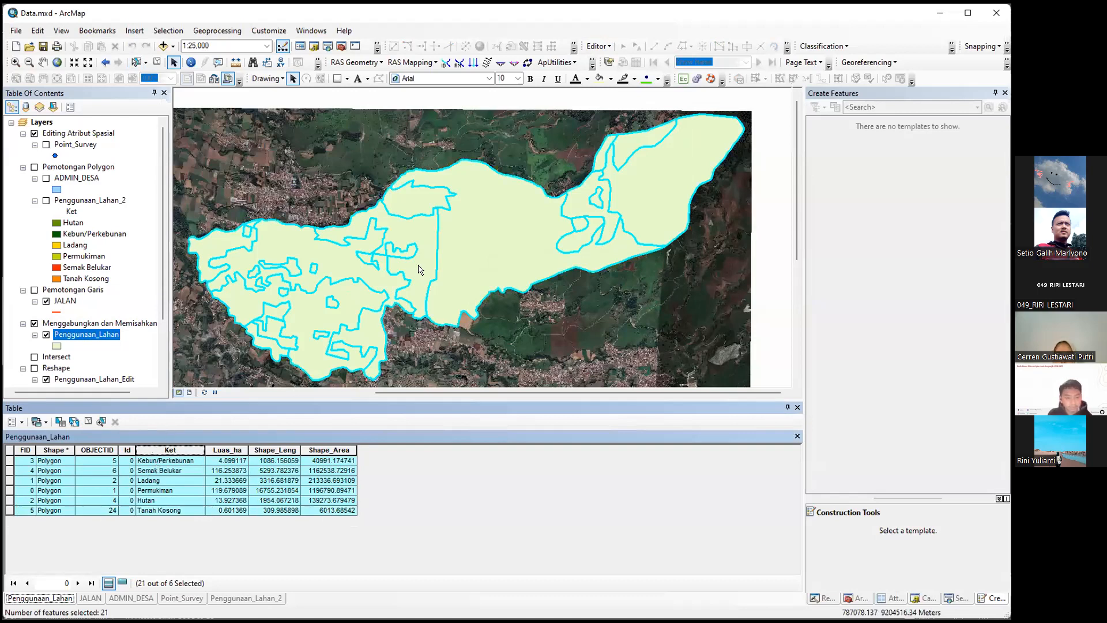
left_click(535, 272)
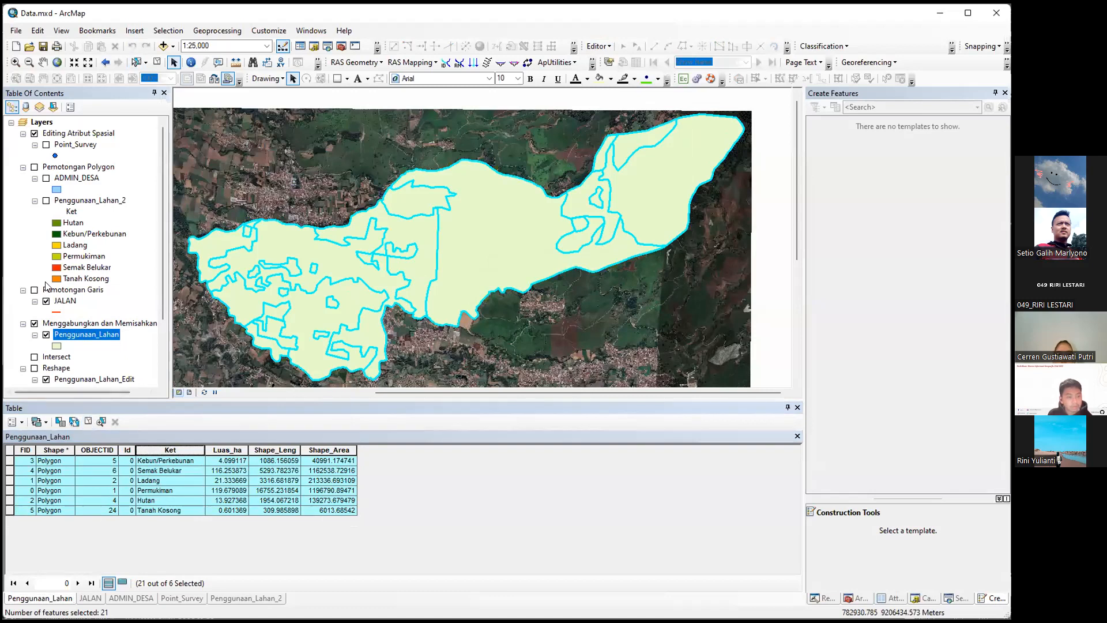
scroll(76, 327, "down", 3)
scroll(81, 339, "up", 3)
Step: Start a new edit session on Penggunaan_Lahan and select all of its polygons
right_click(81, 340)
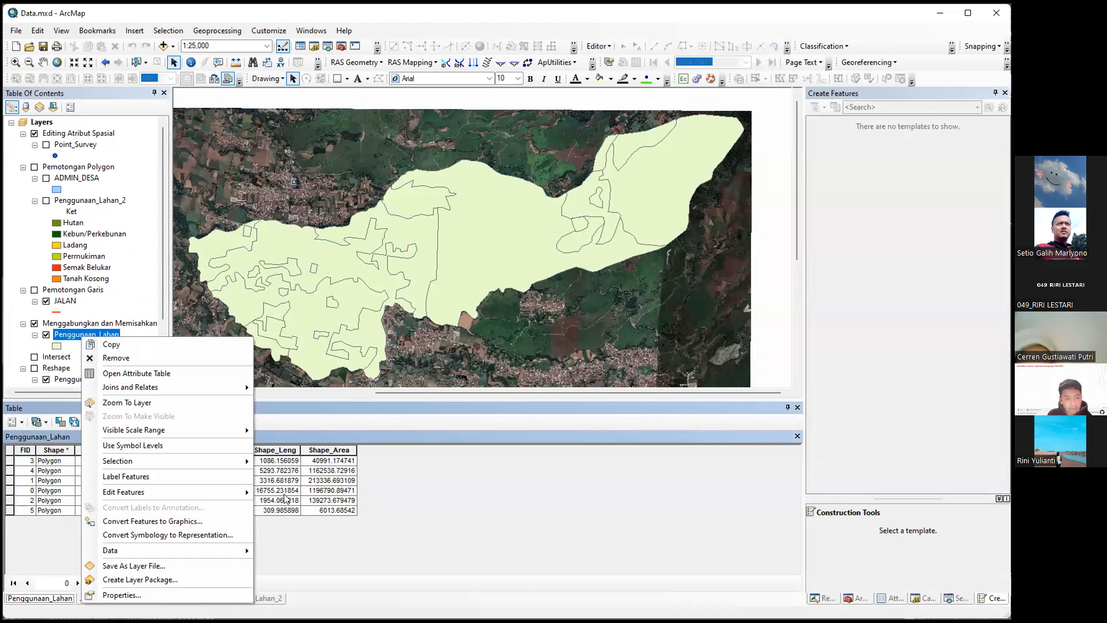
mouse_move(231, 491)
left_click(284, 494)
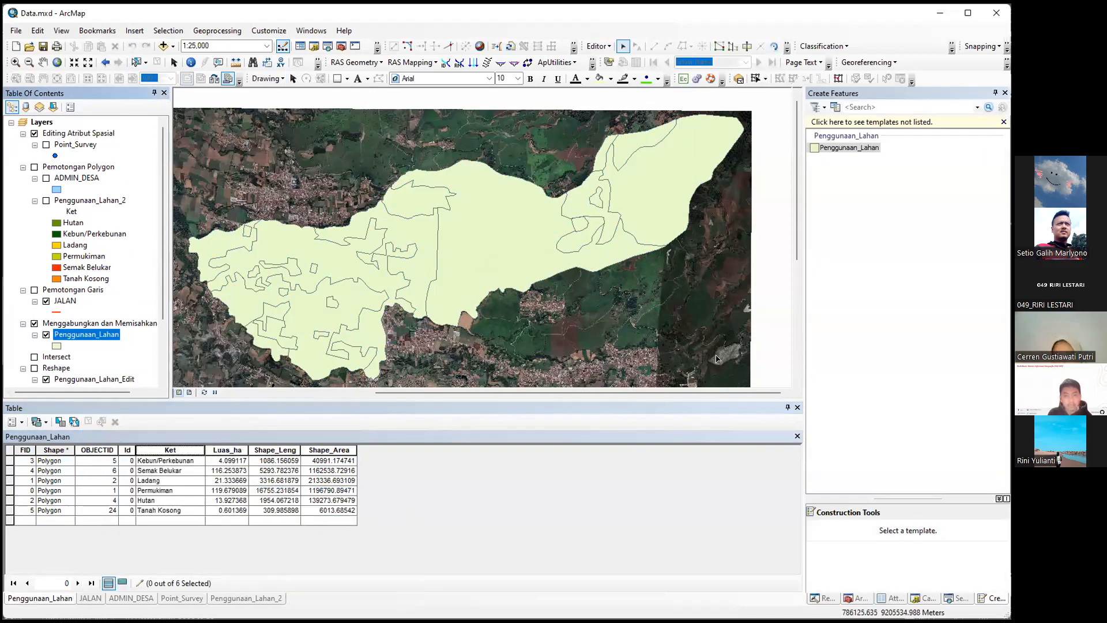
key("ctrl+a")
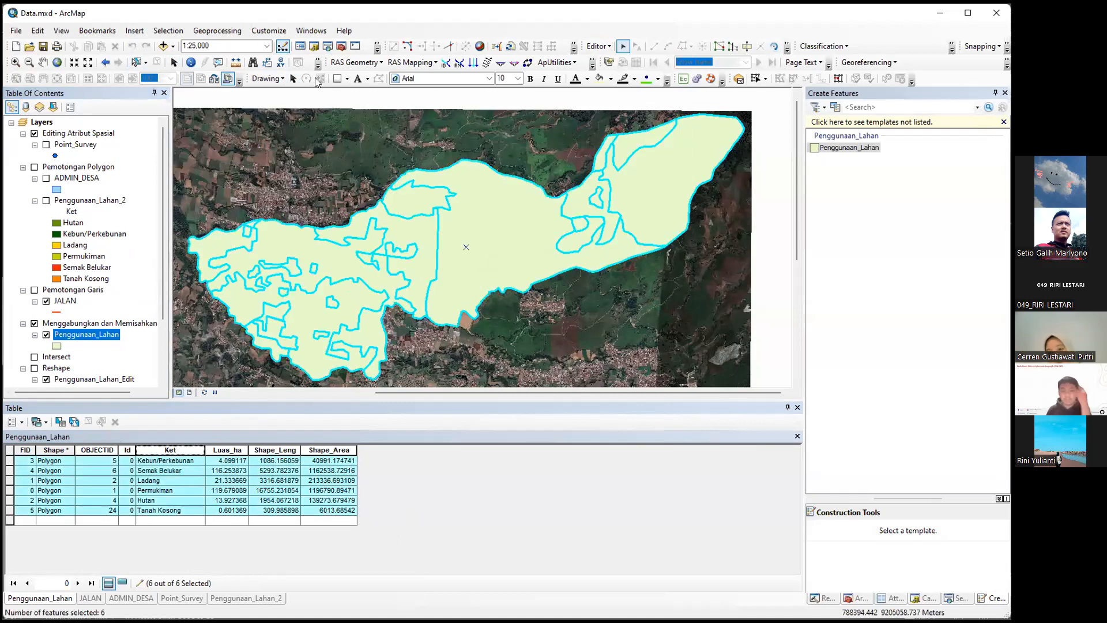
Step: Inspect which areas belong to single Penggunaan_Lahan features by selecting polygons in the eastern part one by one, and clear the selection
left_click(157, 62)
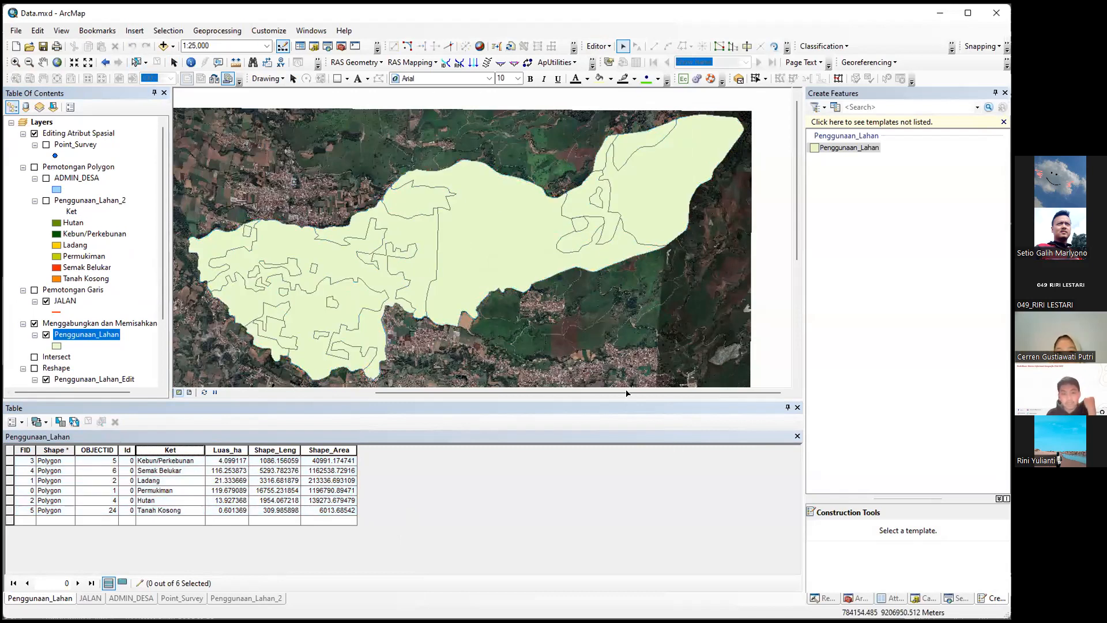
left_click(628, 150)
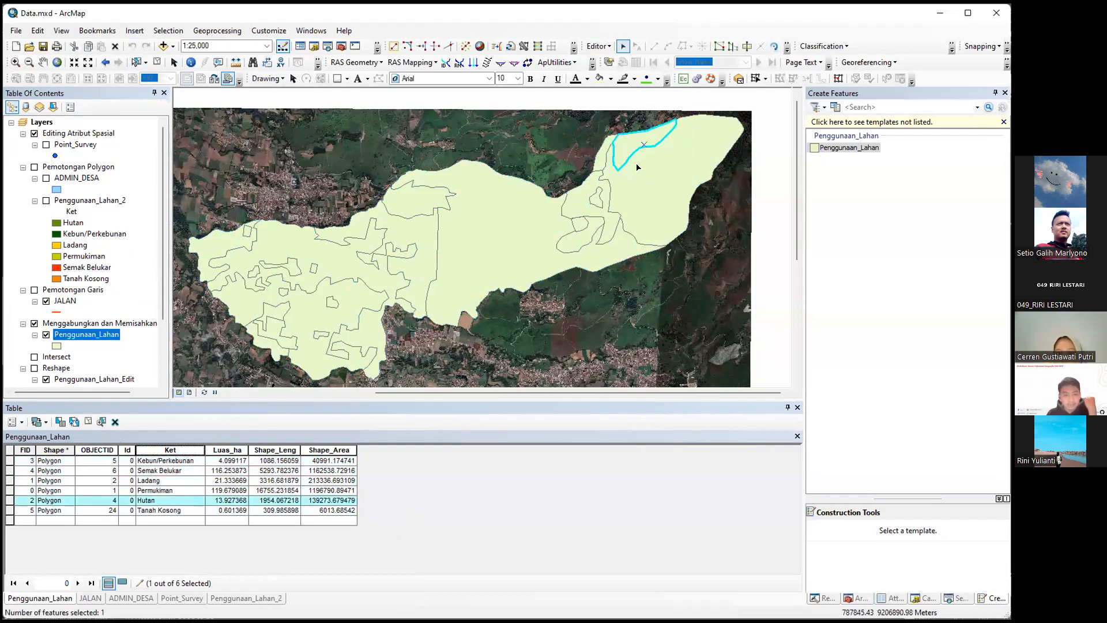
left_click(636, 174)
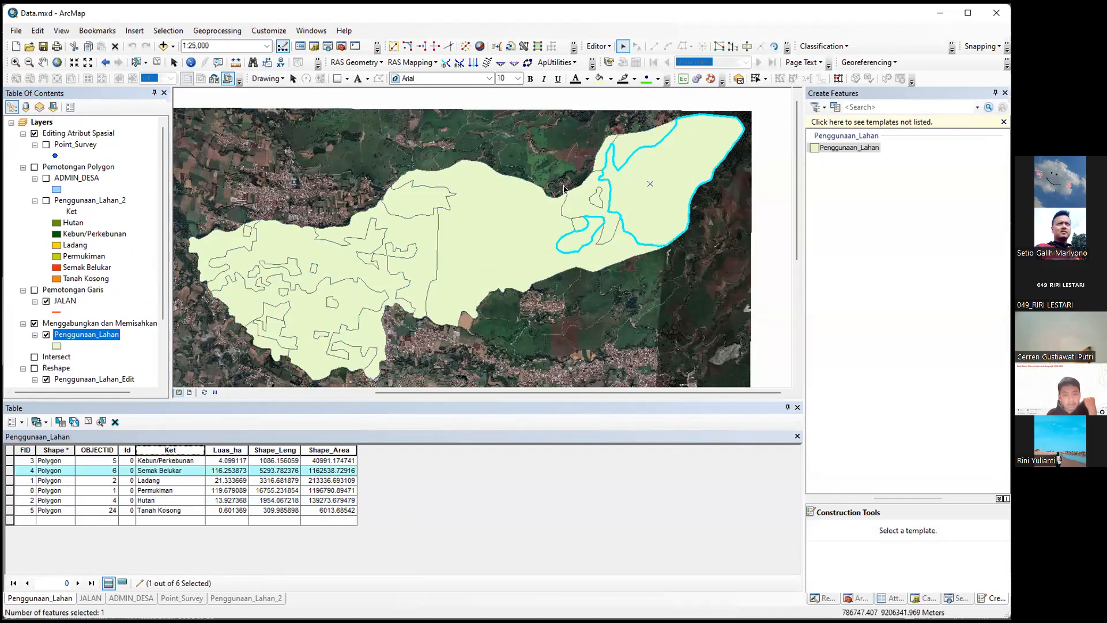
left_click(579, 183)
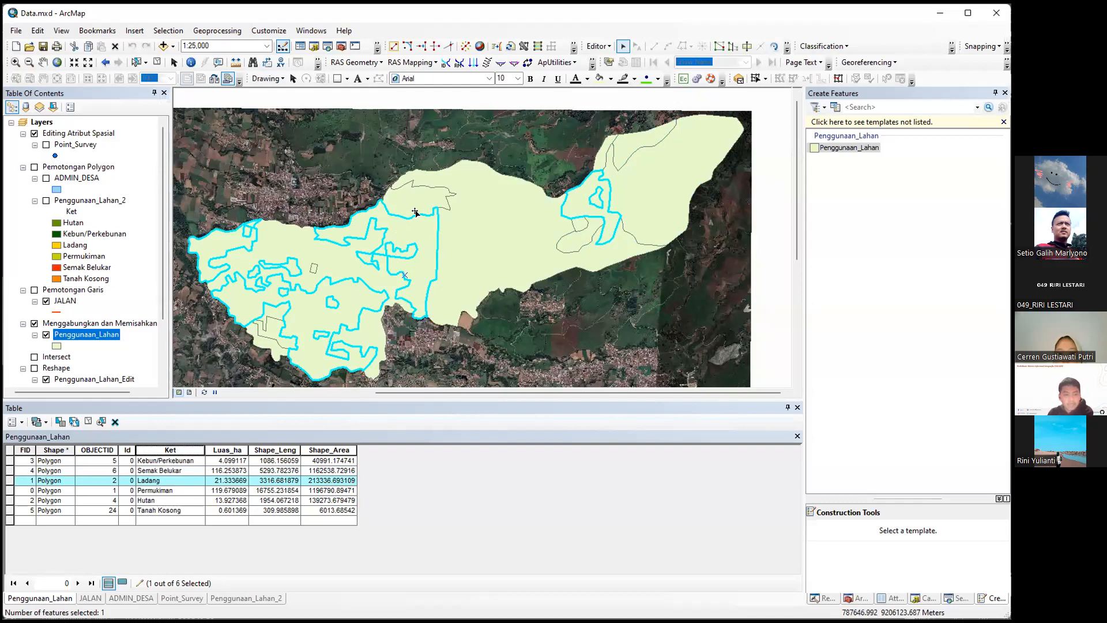
left_click(574, 298)
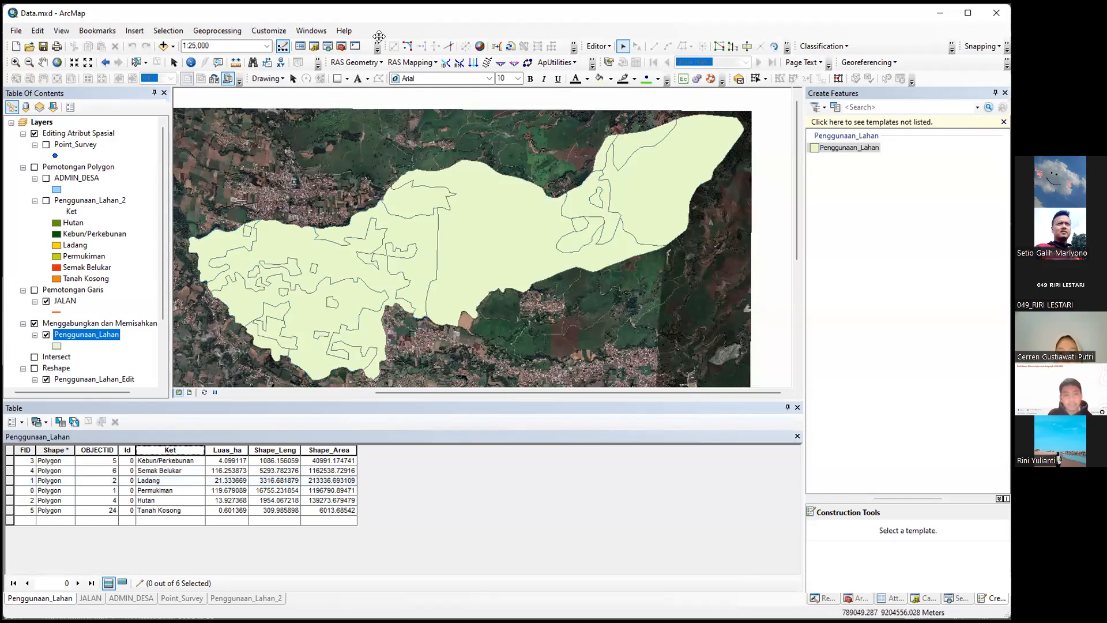
Step: Explode the multipart Penggunaan_Lahan features into individual polygons, and end the edit session with the edits saved
left_click(465, 46)
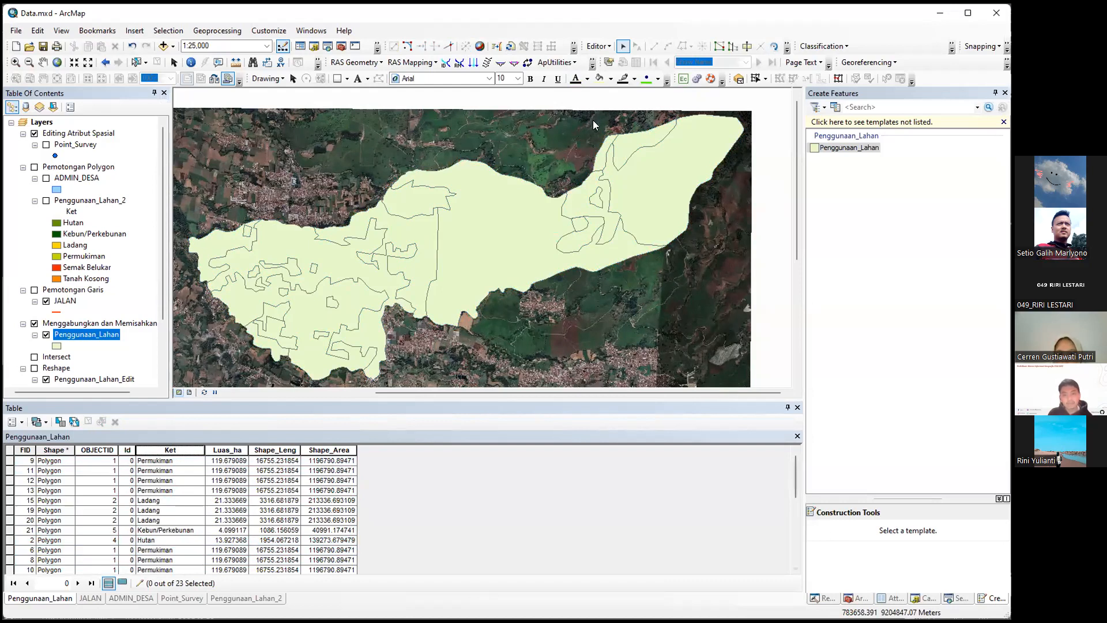
double_click(183, 450)
left_click(677, 348)
left_click(598, 46)
left_click(632, 74)
left_click(534, 332)
Step: Sort the Penggunaan_Lahan attribute table by Ket and examine the polygons of the four Kebun/Perkebunan records on the map
double_click(170, 450)
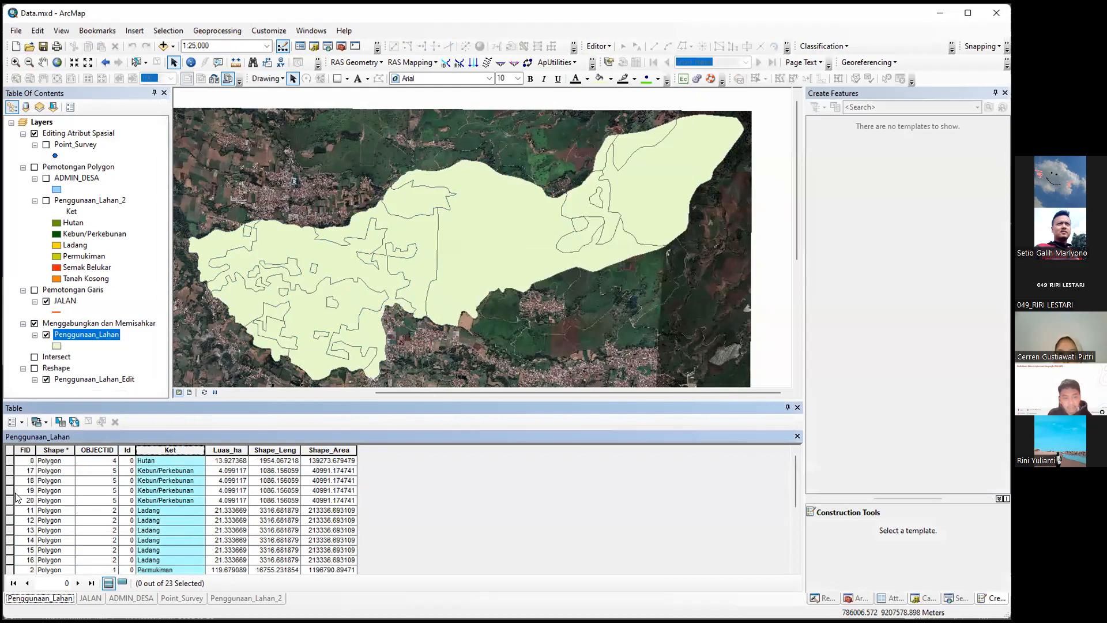
left_click(10, 461)
left_click_drag(10, 470, 16, 494)
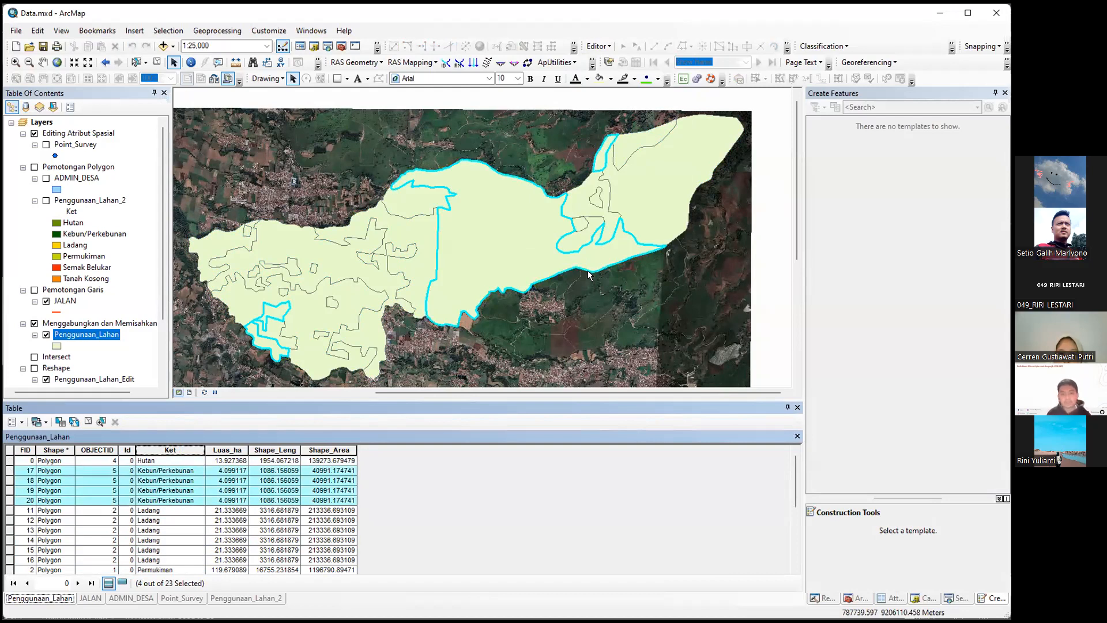
left_click(158, 62)
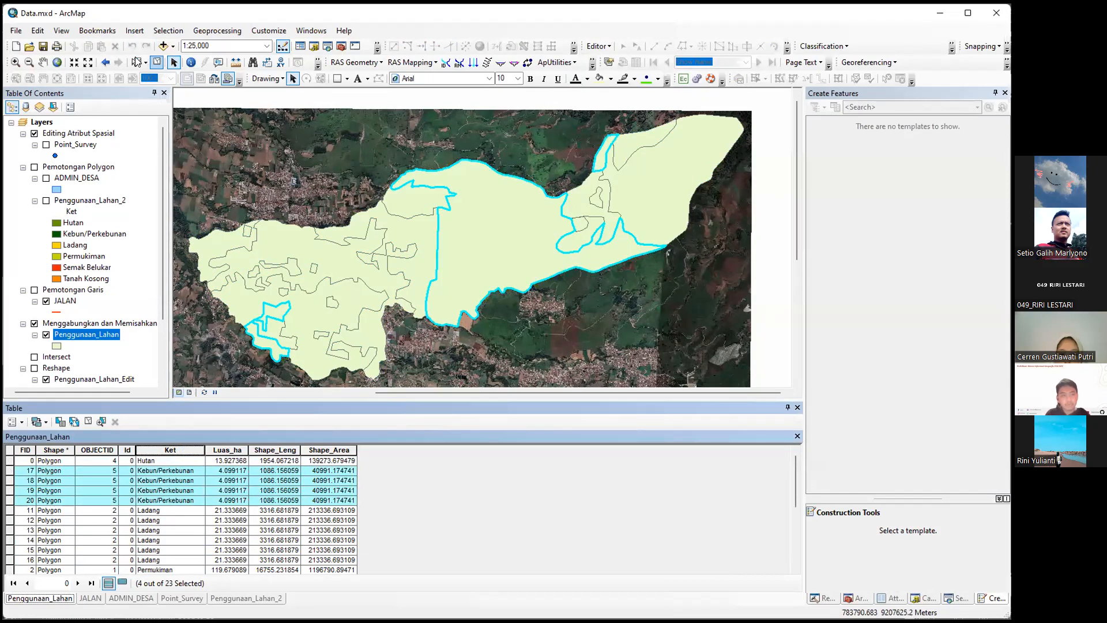
left_click(136, 61)
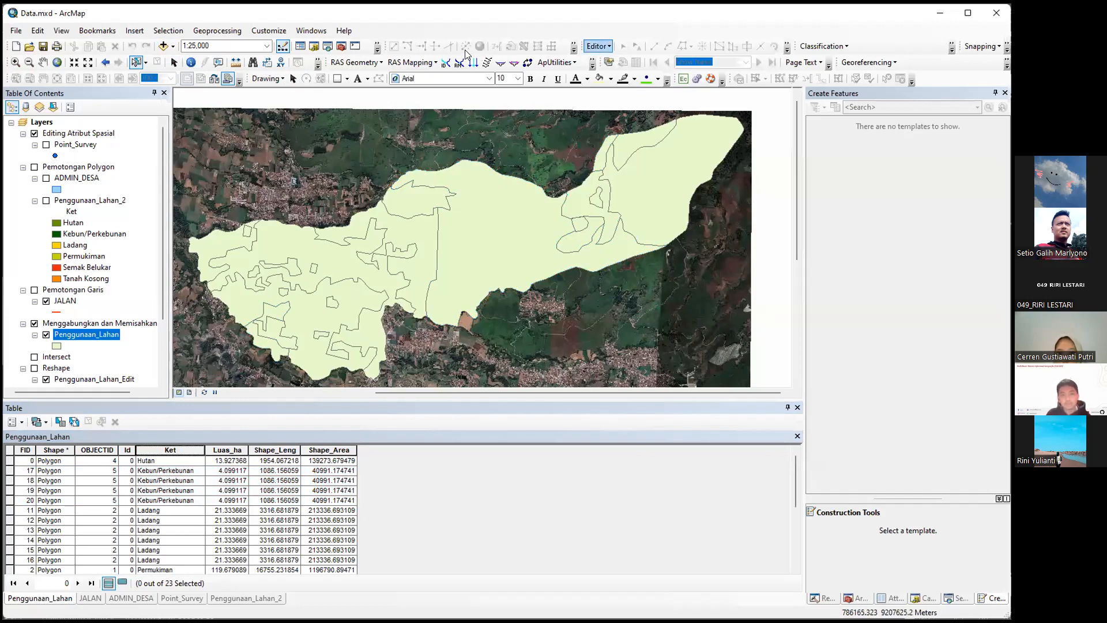
left_click(597, 46)
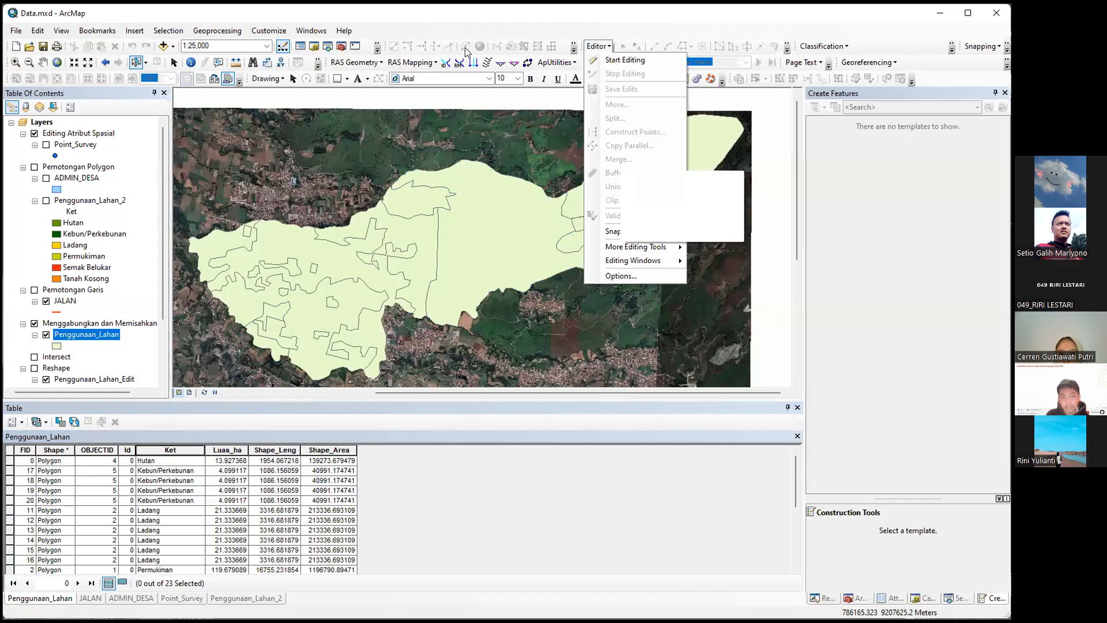
left_click(466, 52)
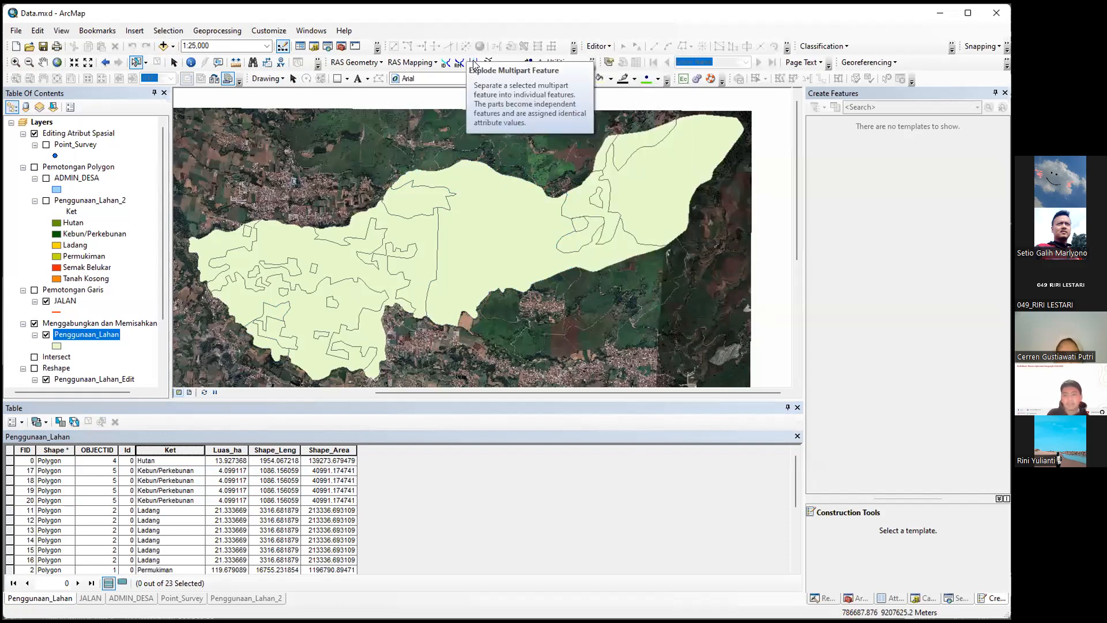
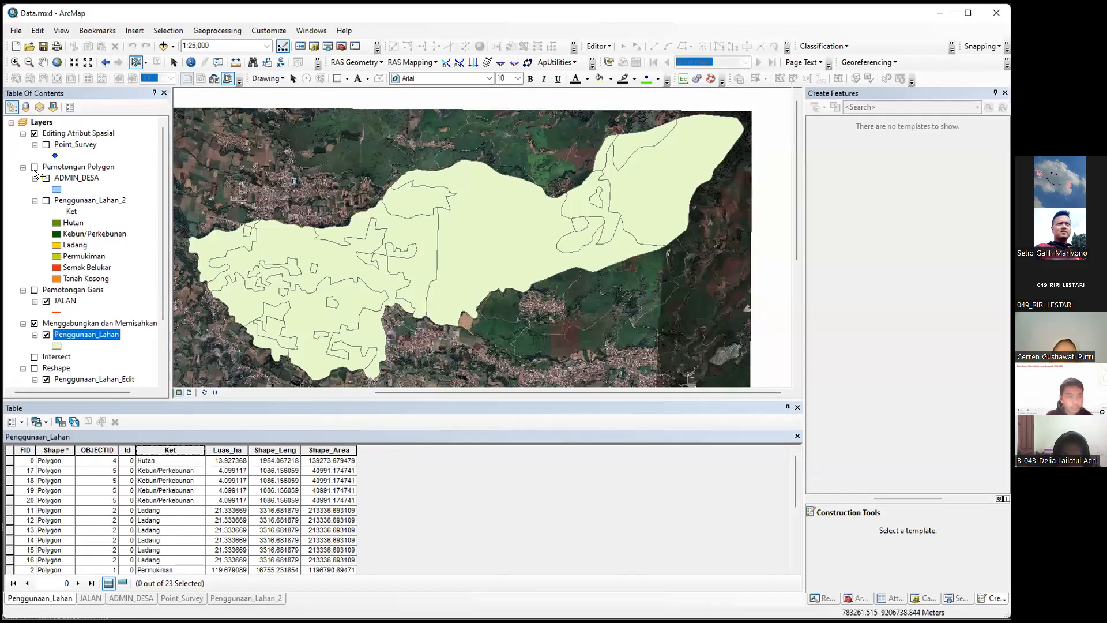
Step: Show the Pemotongan Polygon group with its ADMIN_DESA layer and hide the Menggabungkan dan Memisahkan group
left_click(34, 168)
left_click(34, 324)
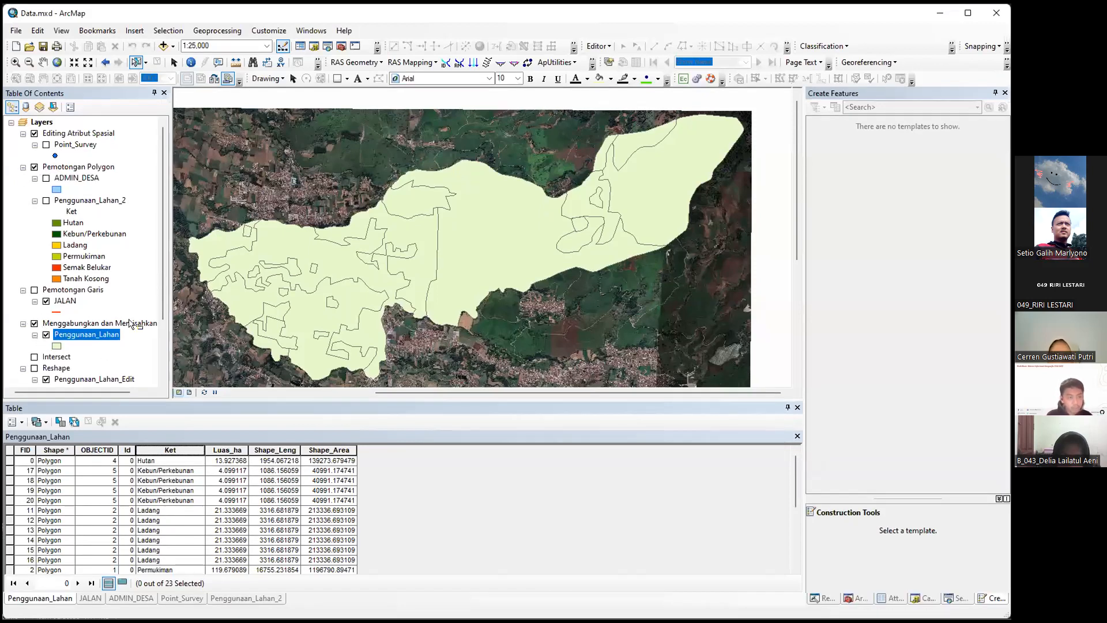
left_click(46, 178)
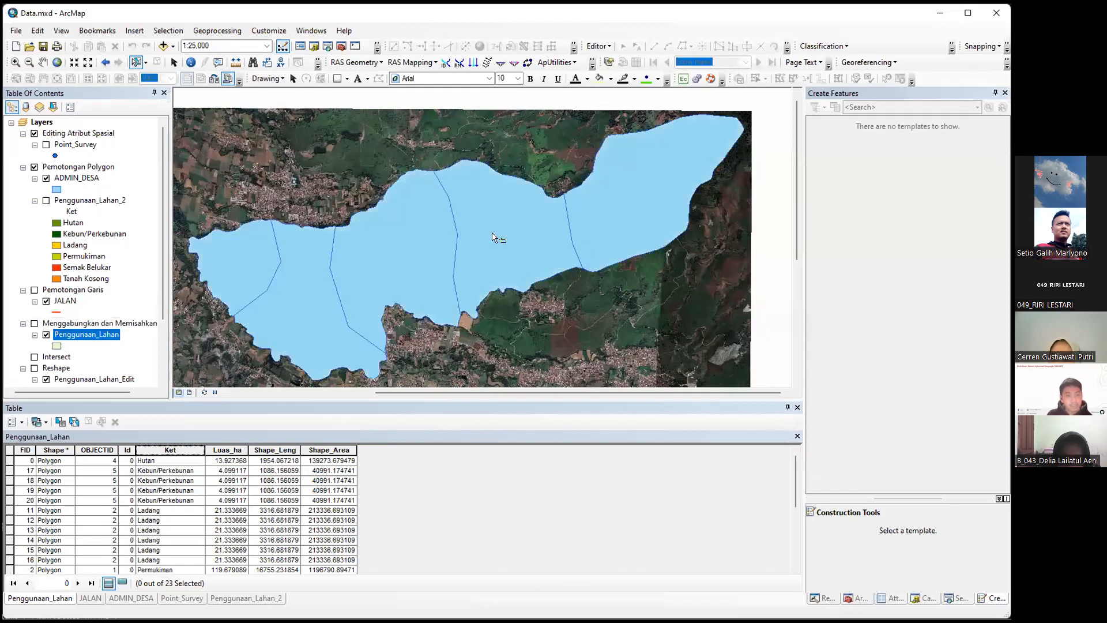
Step: Turn on labels for the ADMIN_DESA layer and set the label field to Desa
left_click(86, 178)
right_click(85, 179)
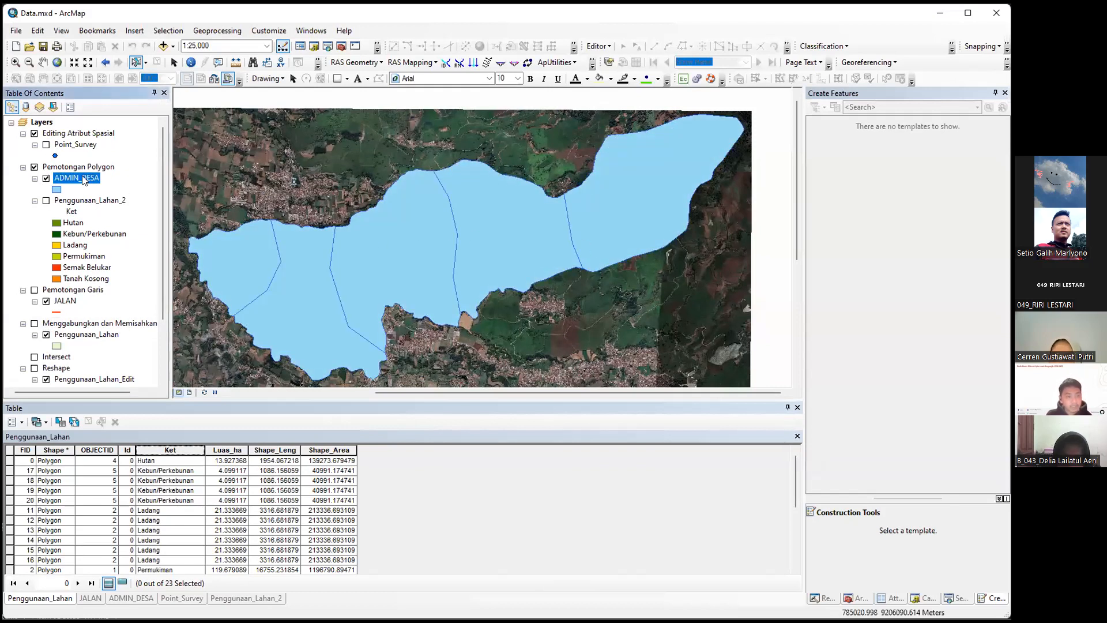
left_click(244, 315)
right_click(96, 181)
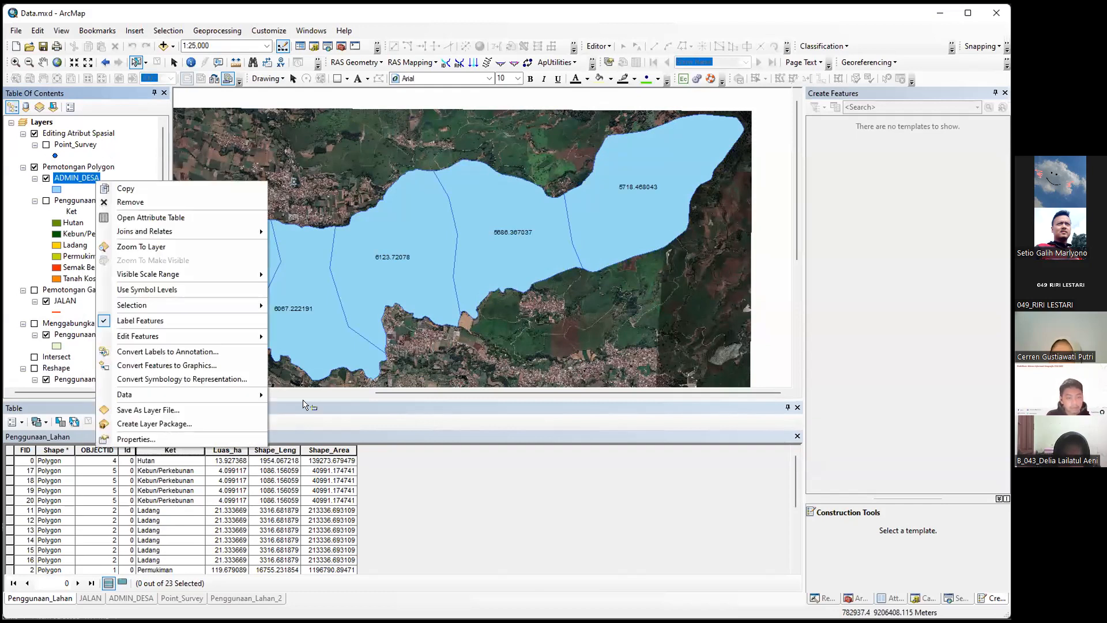
left_click(374, 191)
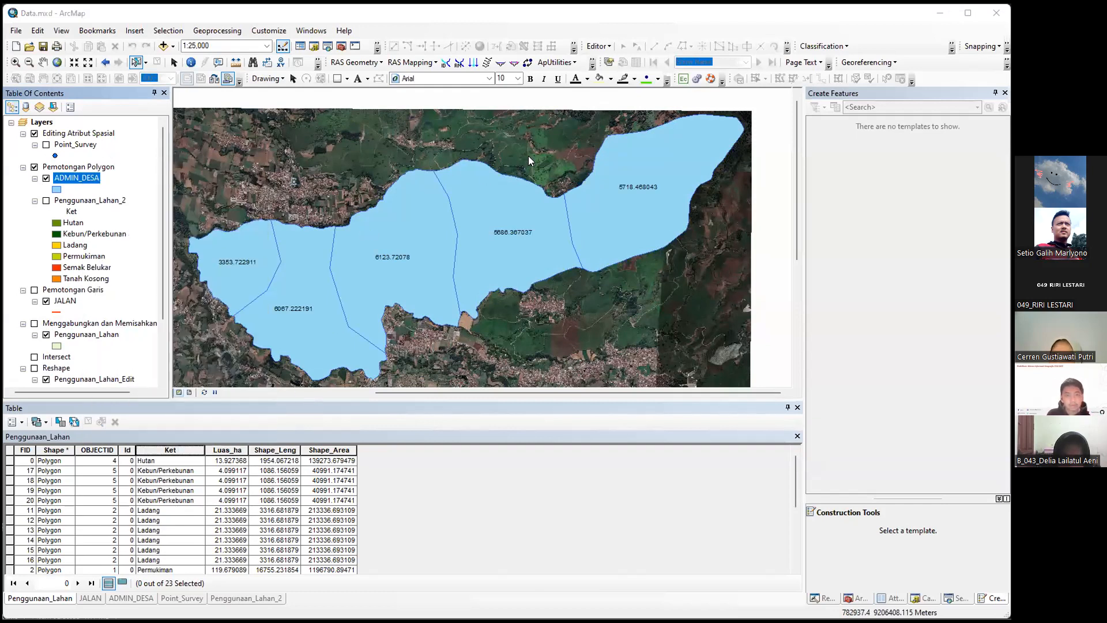
left_click(560, 168)
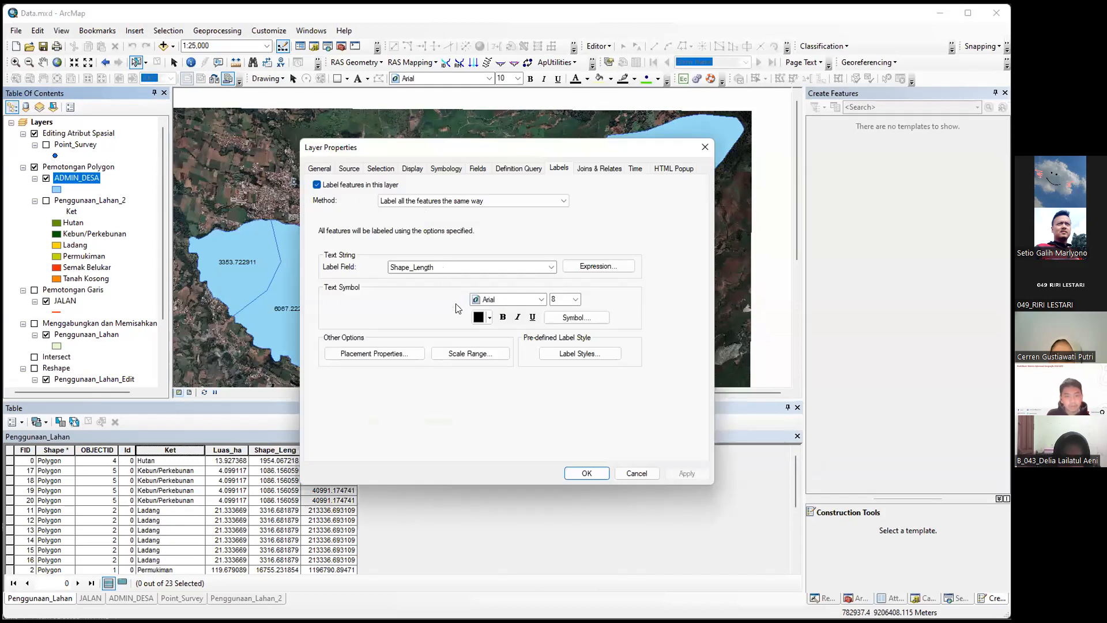
left_click(441, 278)
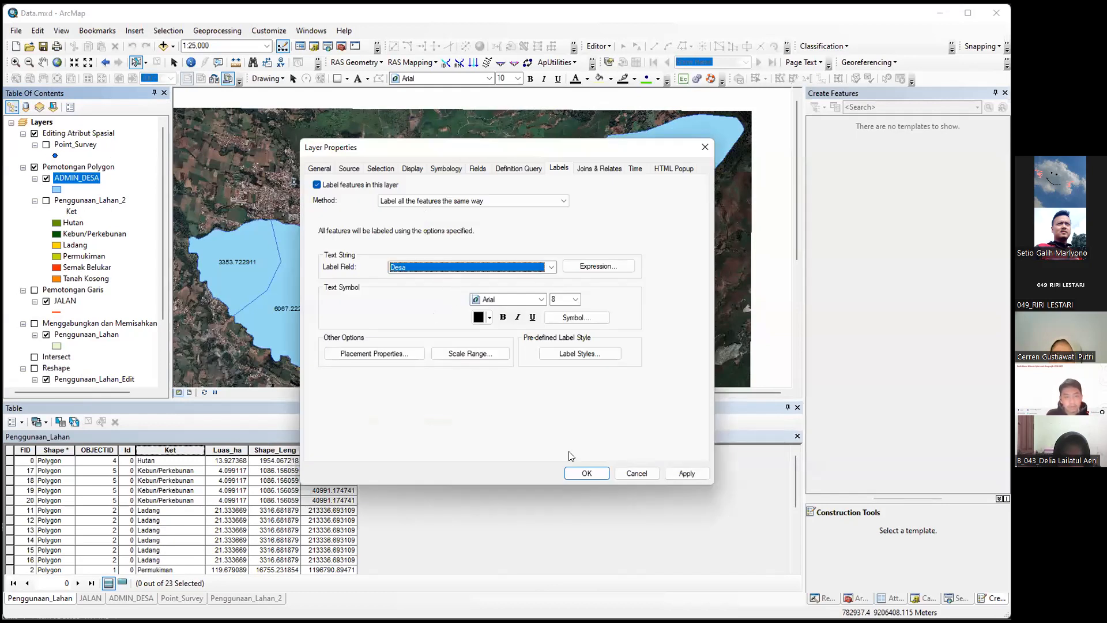
left_click(500, 267)
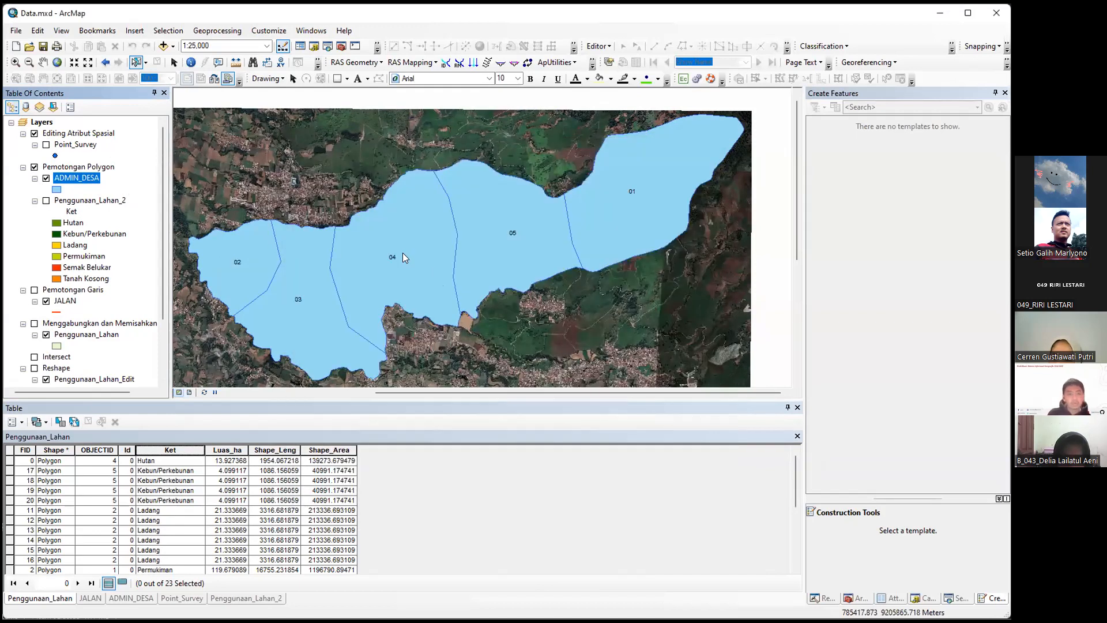
Step: Briefly show the Penggunaan_Lahan_2 layer to view its land-use labels over the villages, and hide it again
left_click(46, 201)
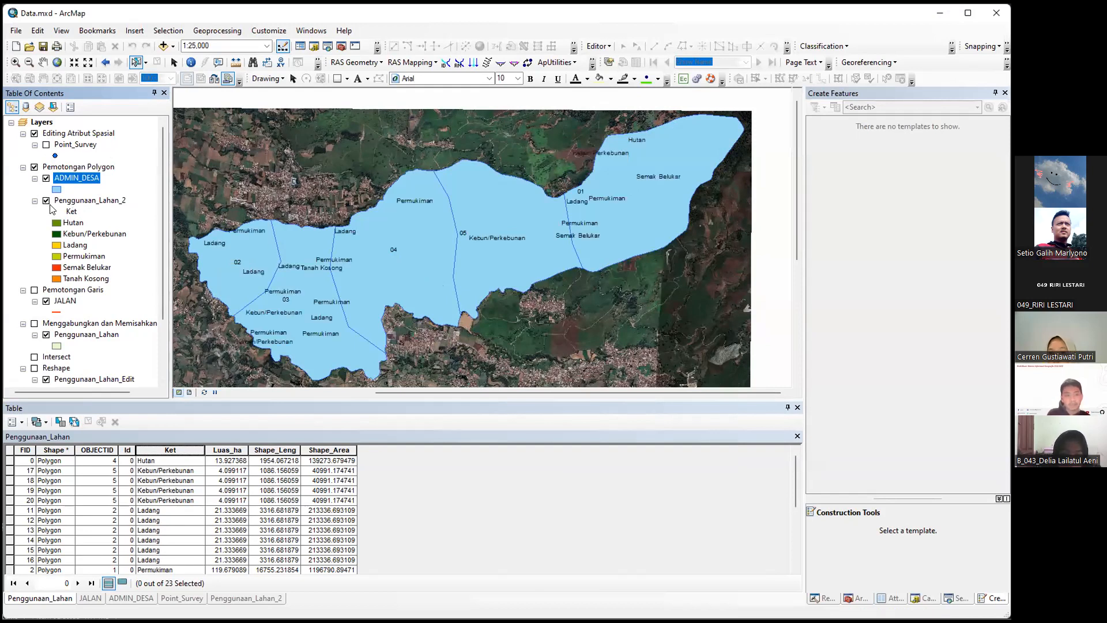
left_click(46, 201)
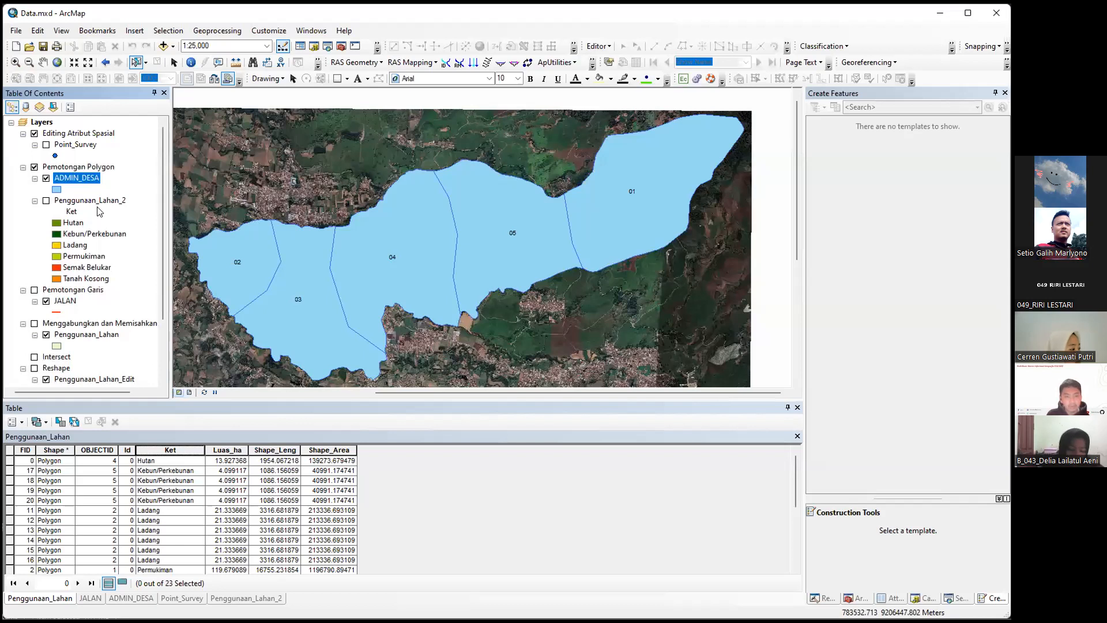
Step: Create a separate layer from village polygon 04 of ADMIN_DESA and clear the selection
left_click(90, 182)
right_click(91, 179)
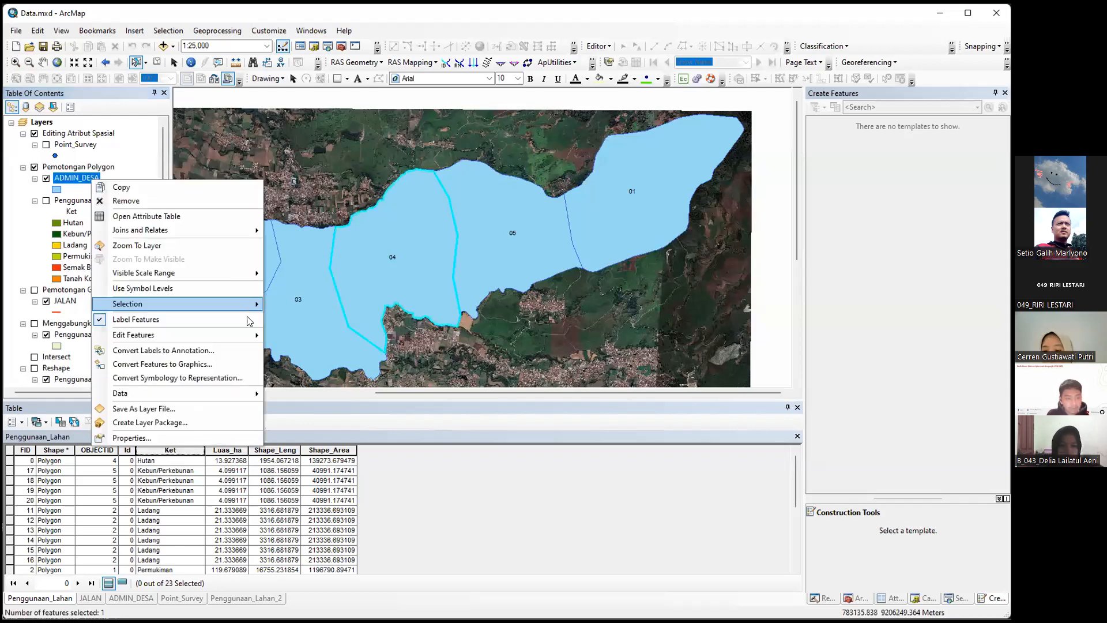
mouse_move(251, 305)
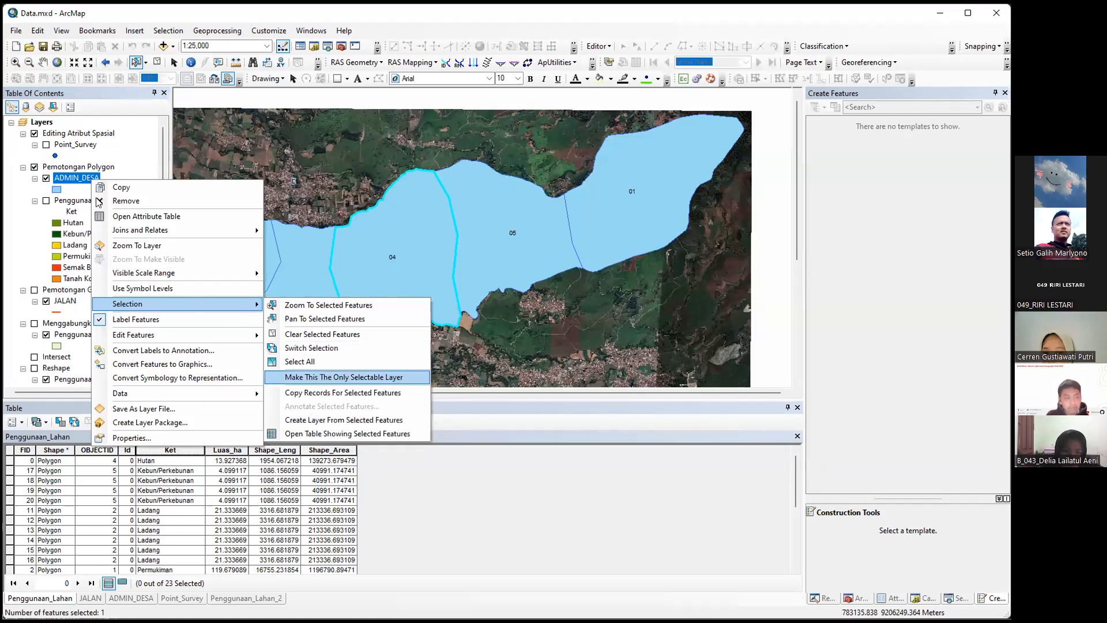
left_click(317, 420)
left_click(157, 64)
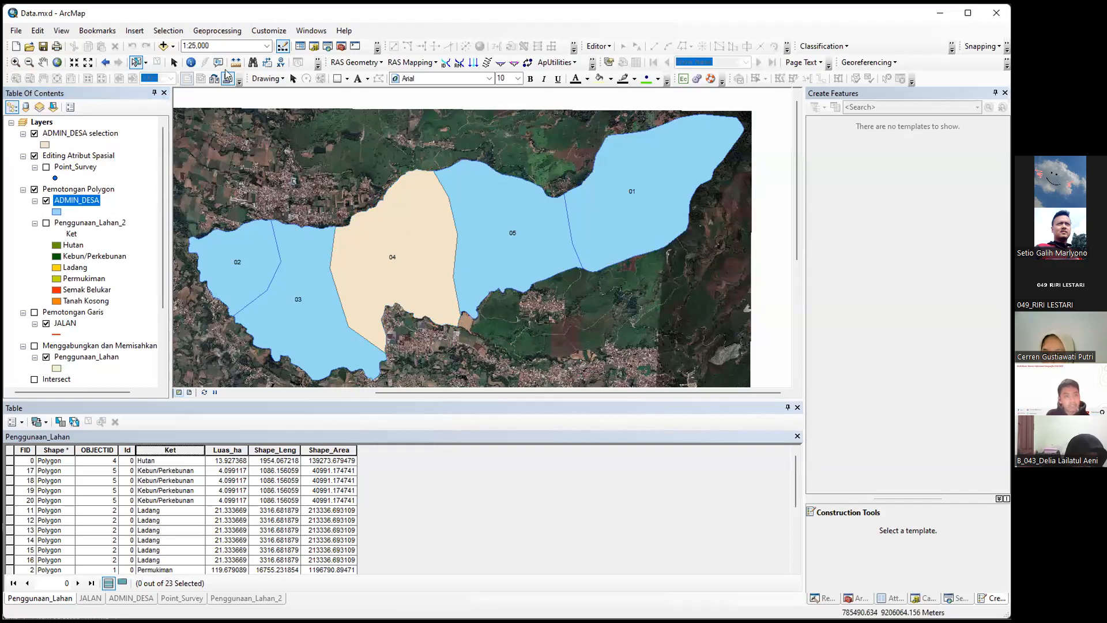
Step: Clip Penggunaan_Lahan_2 with the ADMIN_DESA selection layer, keeping the default output Penggunaan_Lahan_2_Clip
left_click(206, 31)
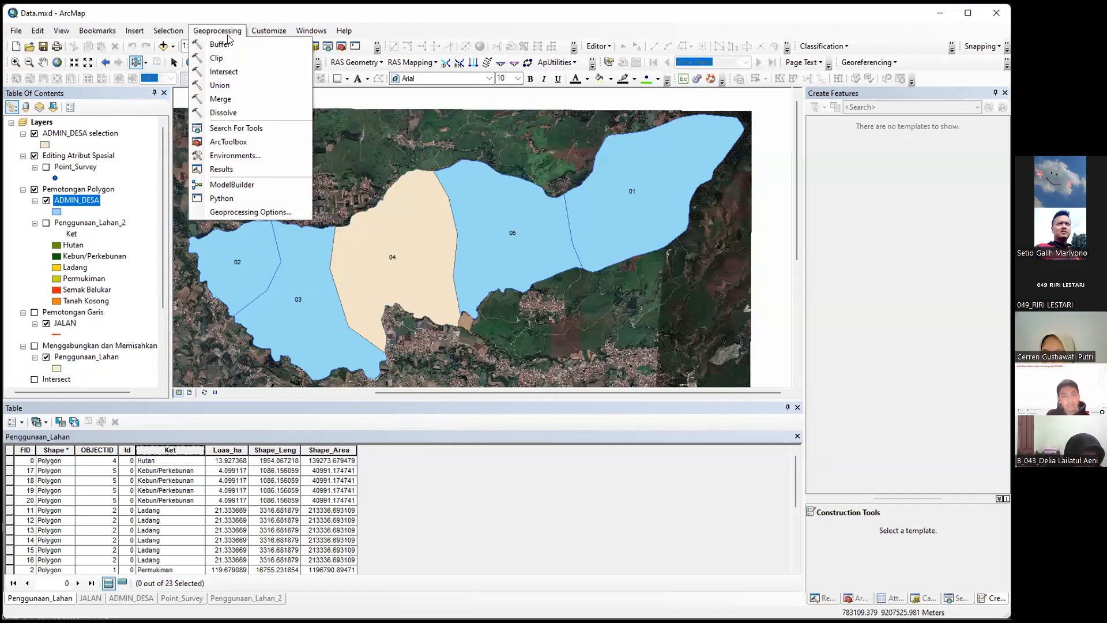
left_click(599, 48)
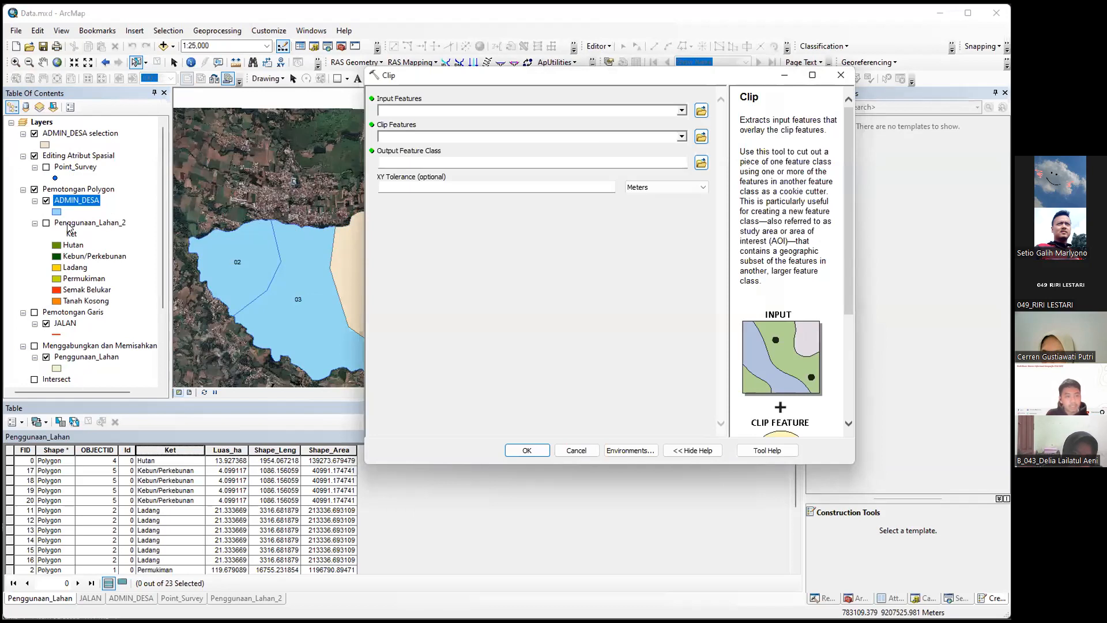
left_click_drag(67, 225, 403, 107)
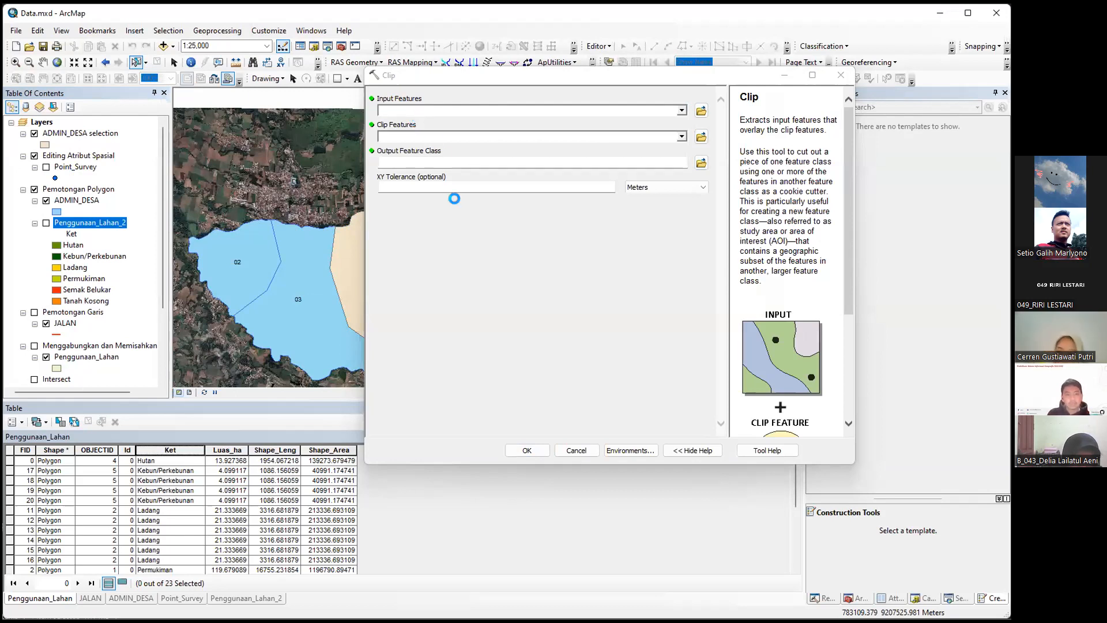
left_click_drag(81, 134, 482, 138)
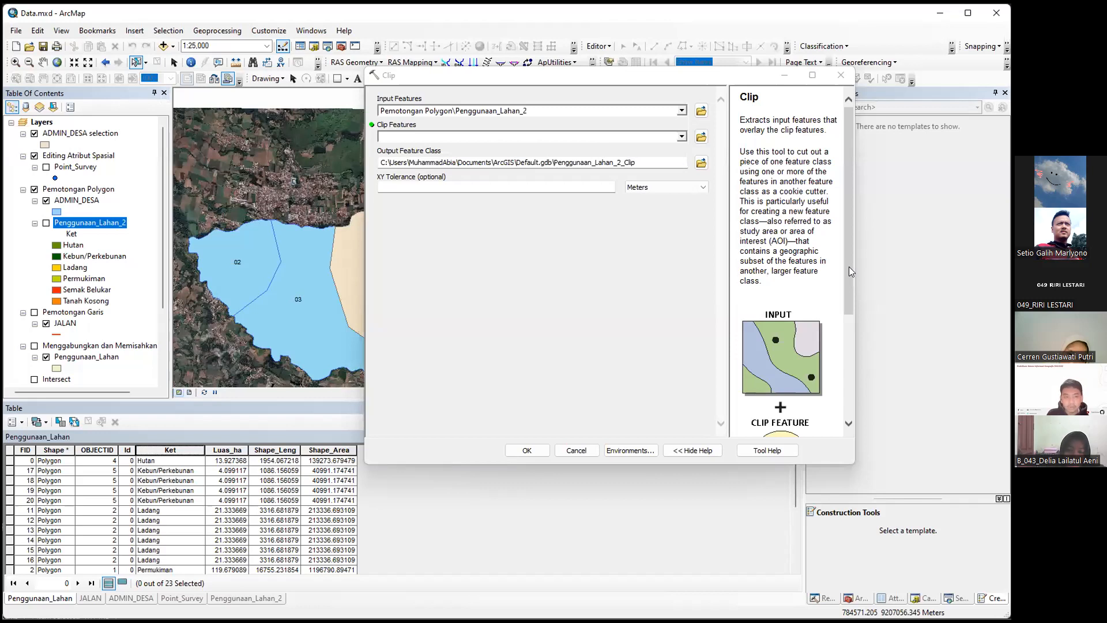
left_click_drag(63, 137, 403, 141)
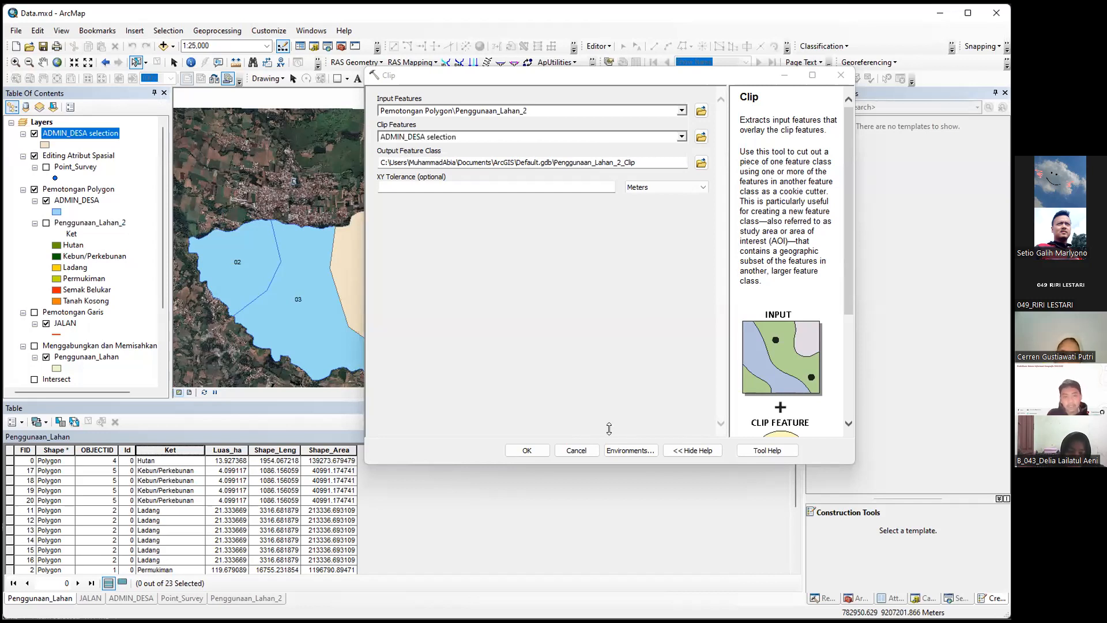
left_click(528, 449)
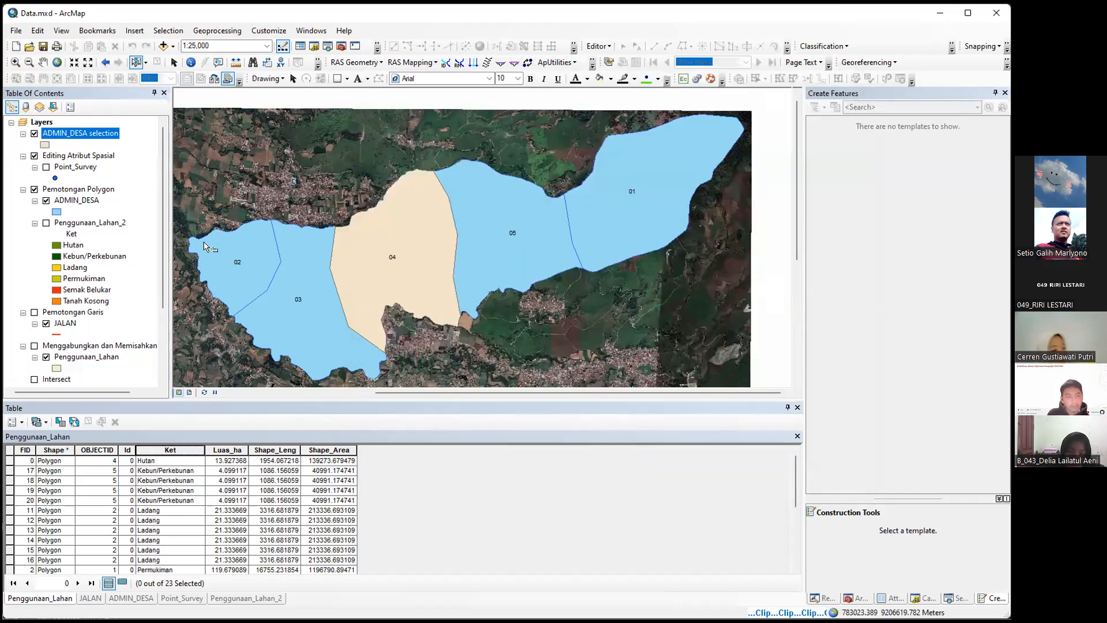
Step: Hide ADMIN_DESA and compare Penggunaan_Lahan_2_Clip with the ADMIN_DESA selection layer by switching their visibility
left_click(34, 133)
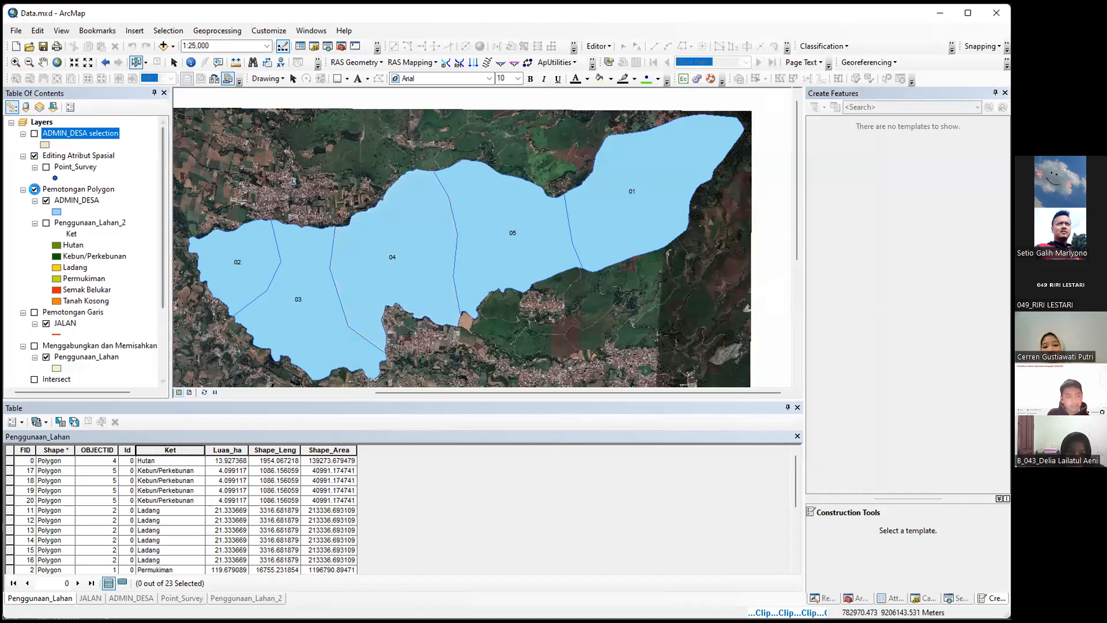
left_click(46, 200)
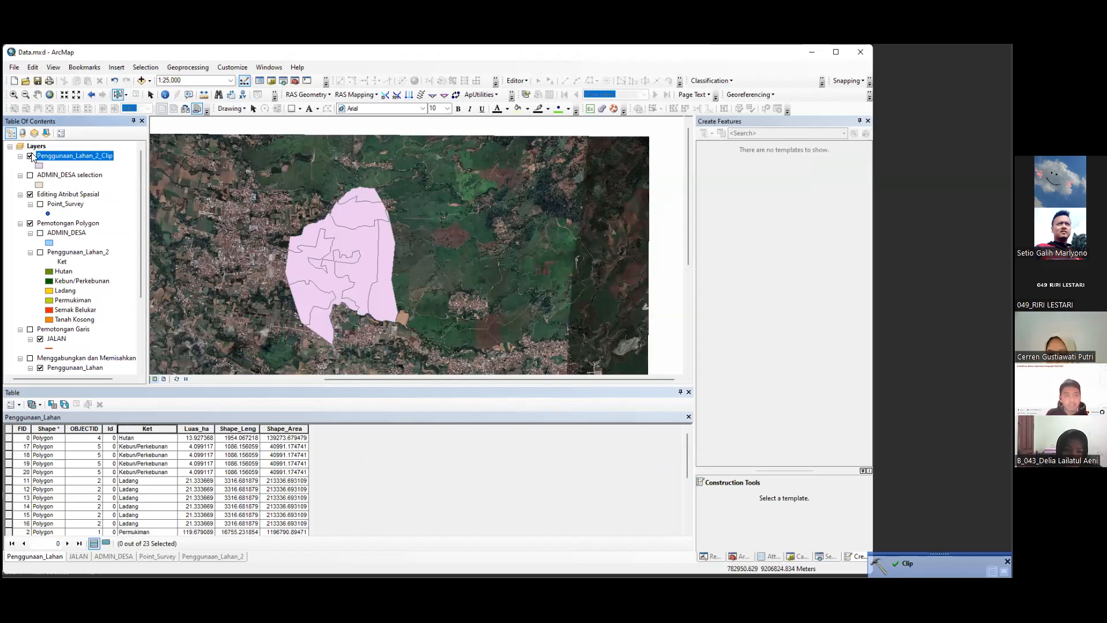
left_click(62, 176)
left_click(34, 134)
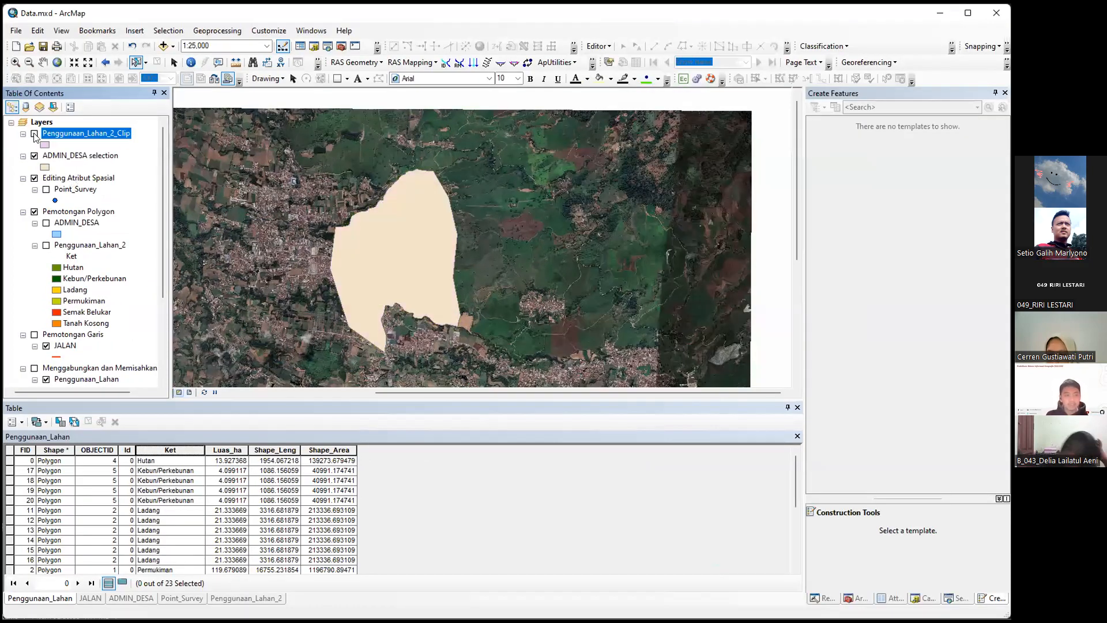
Step: Show Penggunaan_Lahan_2_Clip and highlight its Kebun/Perkebunan record from the attribute table
left_click(34, 134)
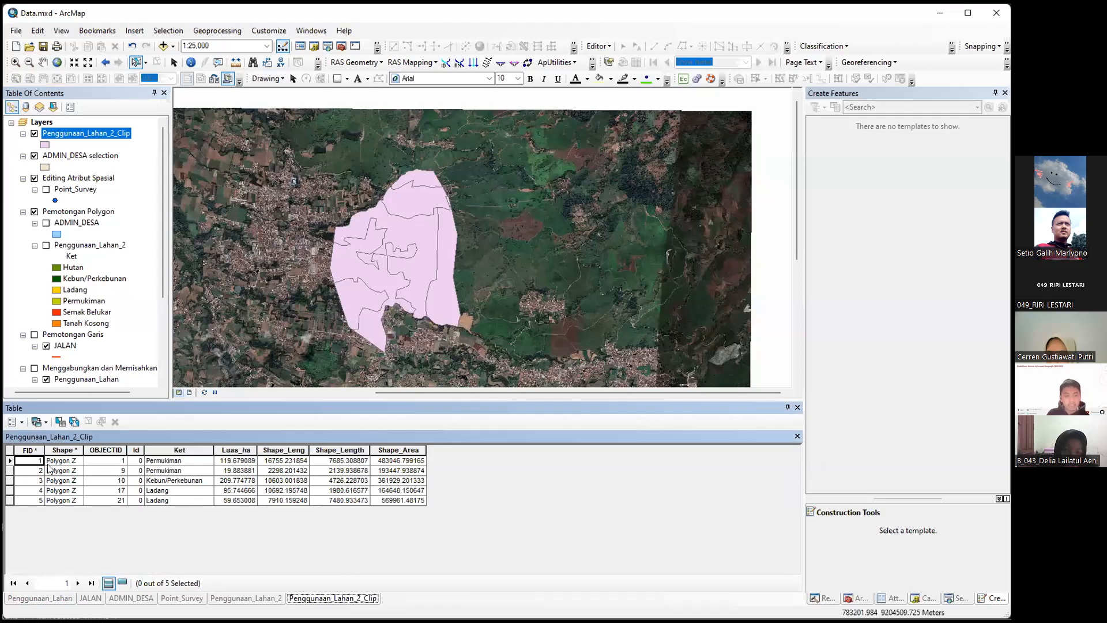
left_click(9, 480)
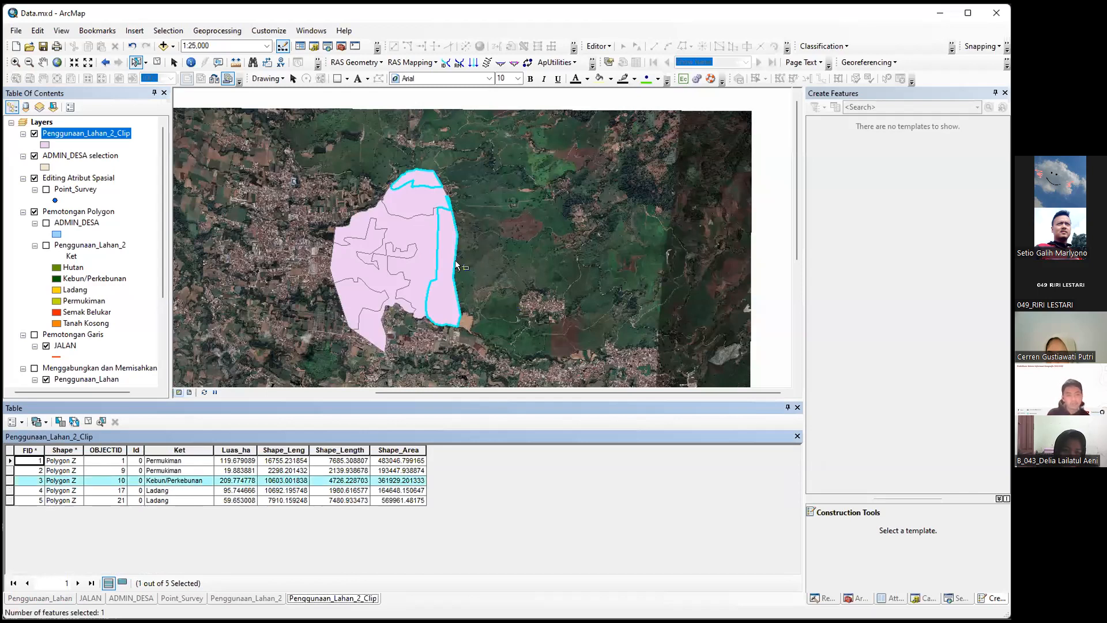
Step: Remove the Penggunaan_Lahan_2_Clip and ADMIN_DESA selection layers from the map
right_click(75, 134)
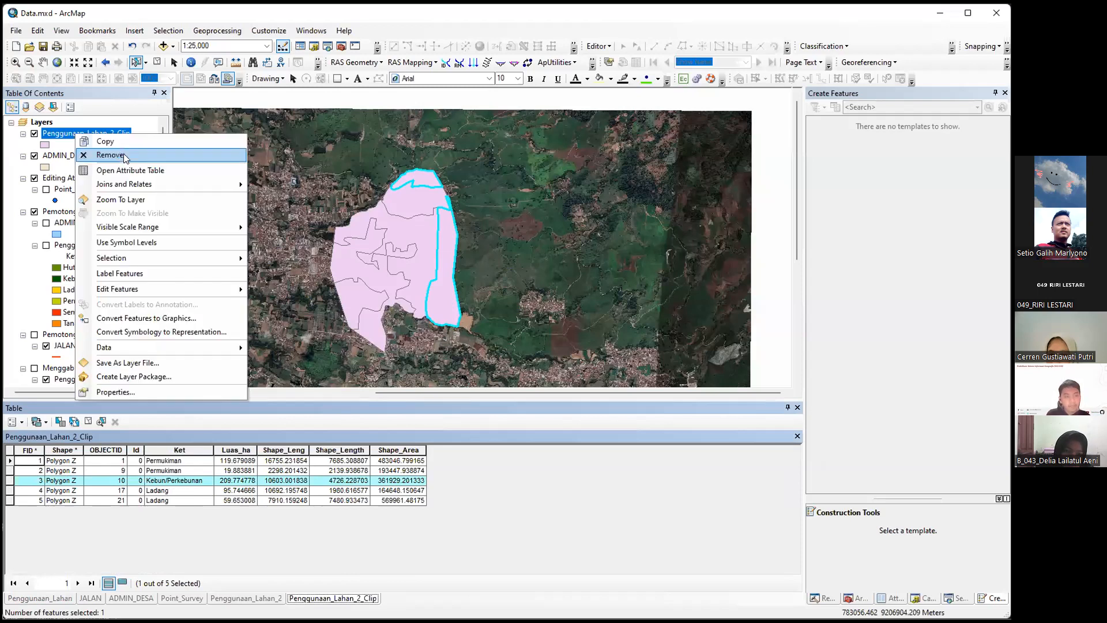
left_click(124, 155)
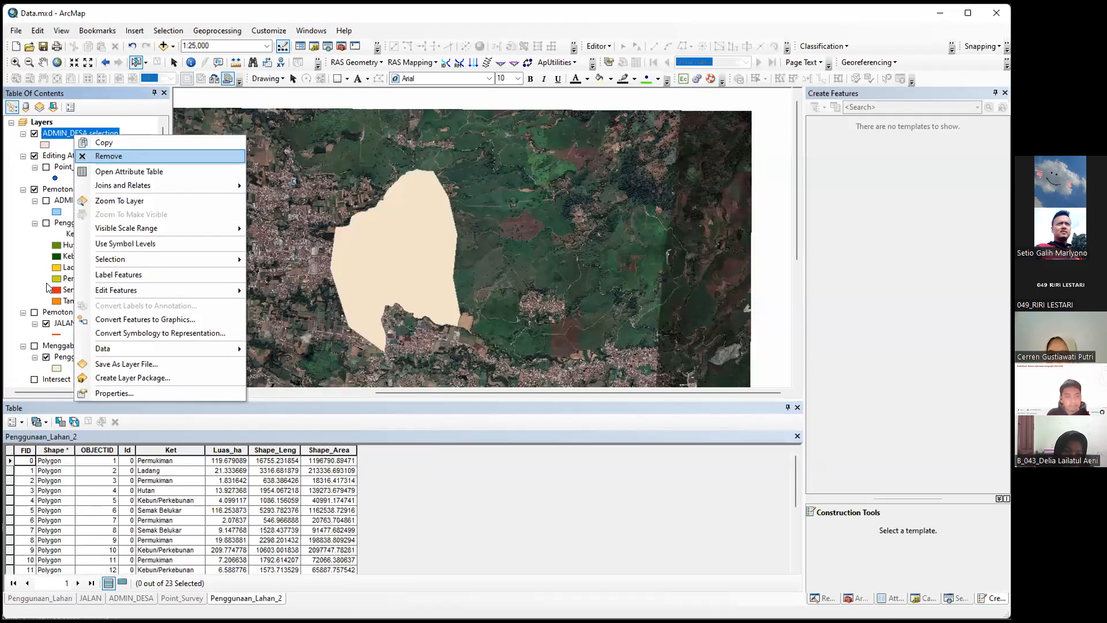
key("Return")
Step: Make ADMIN_DESA and Penggunaan_Lahan_2 visible together, and turn on the Intersect group
left_click(46, 179)
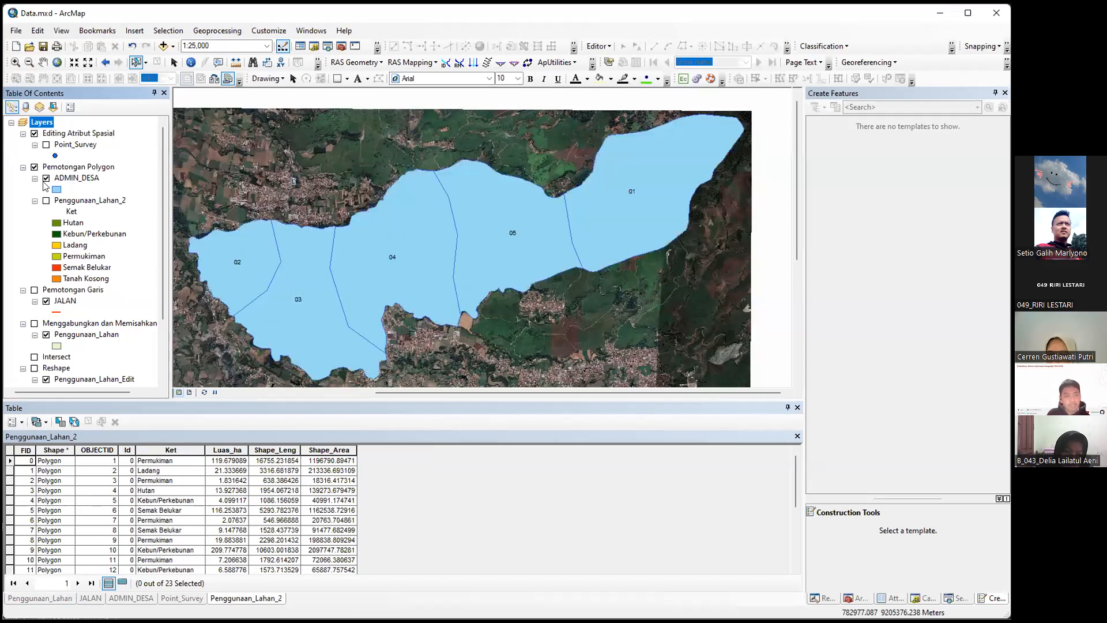
left_click(47, 200)
left_click(46, 179)
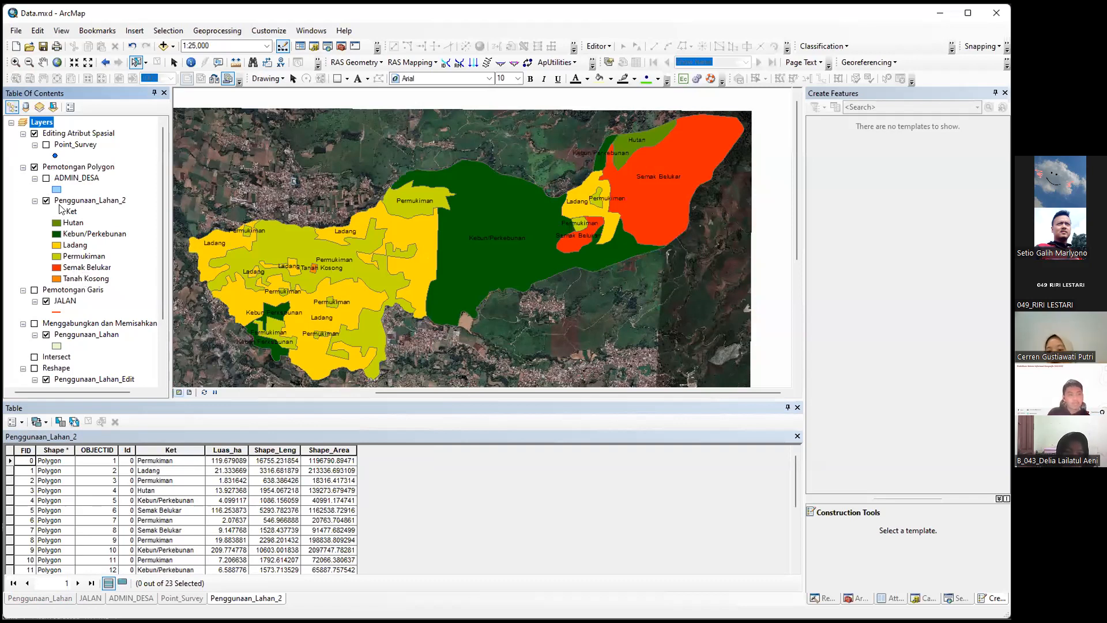
left_click(46, 178)
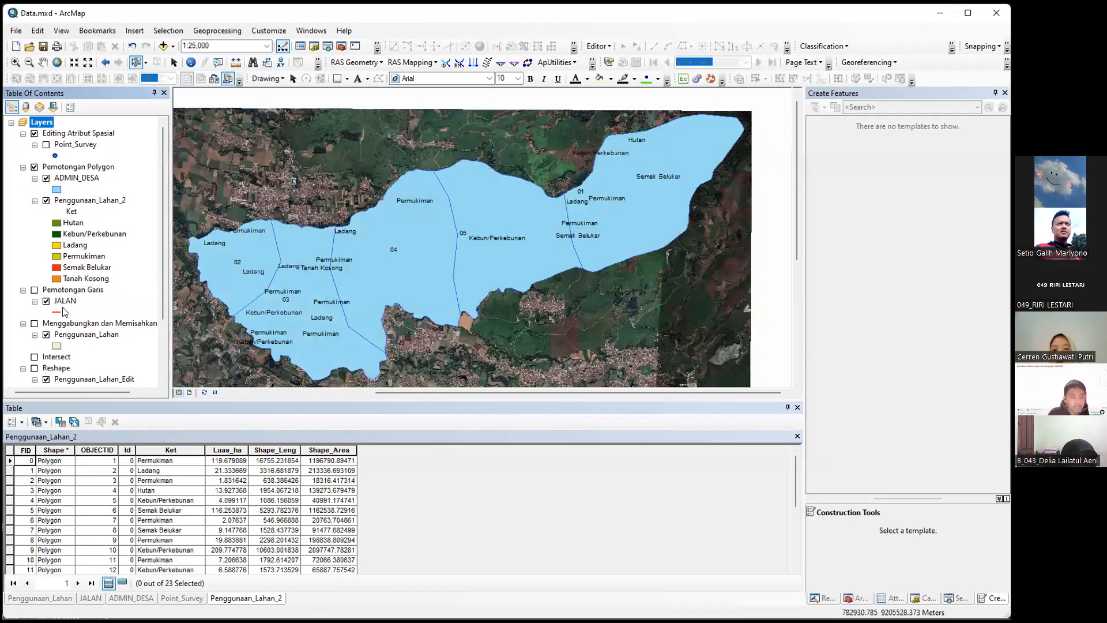
scroll(75, 308, "down", 3)
left_click(57, 290)
left_click(34, 279)
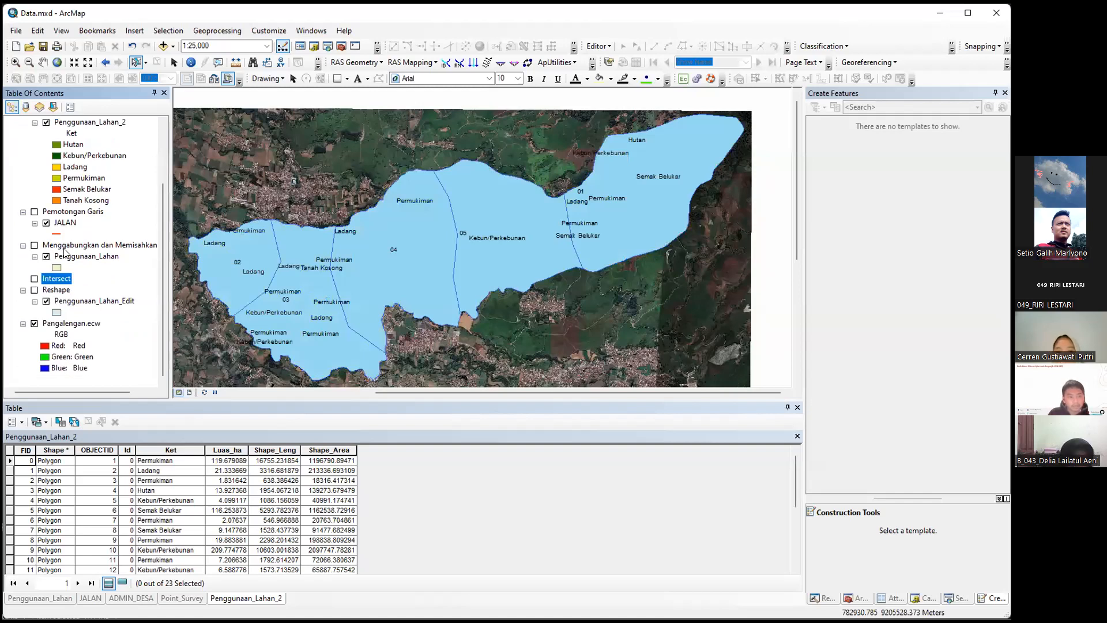
scroll(66, 249, "up", 1)
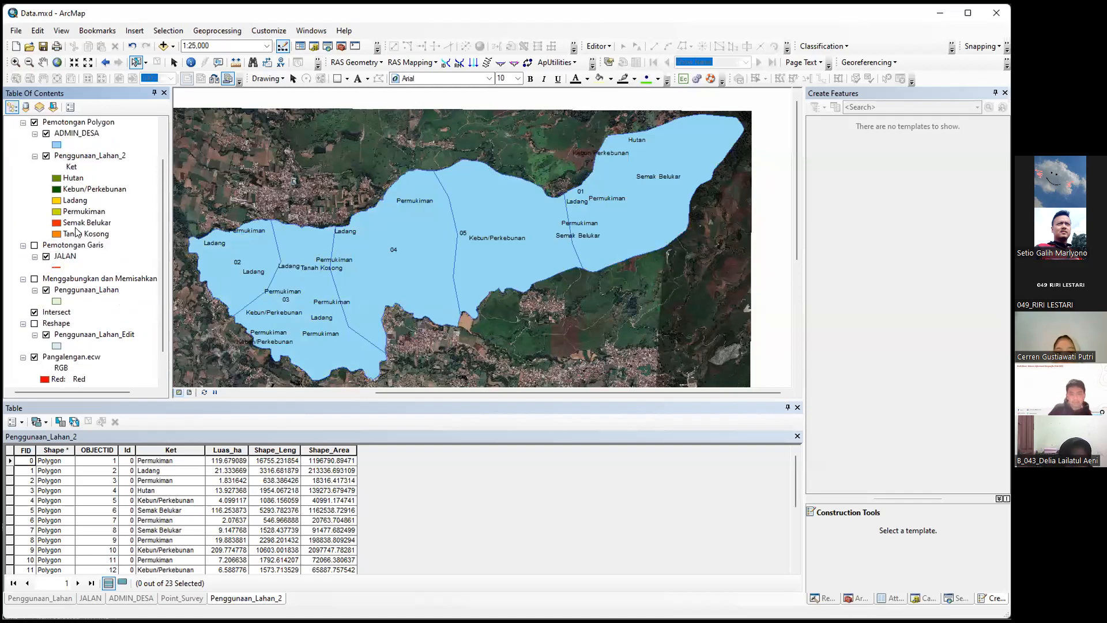
scroll(77, 232, "up", 1)
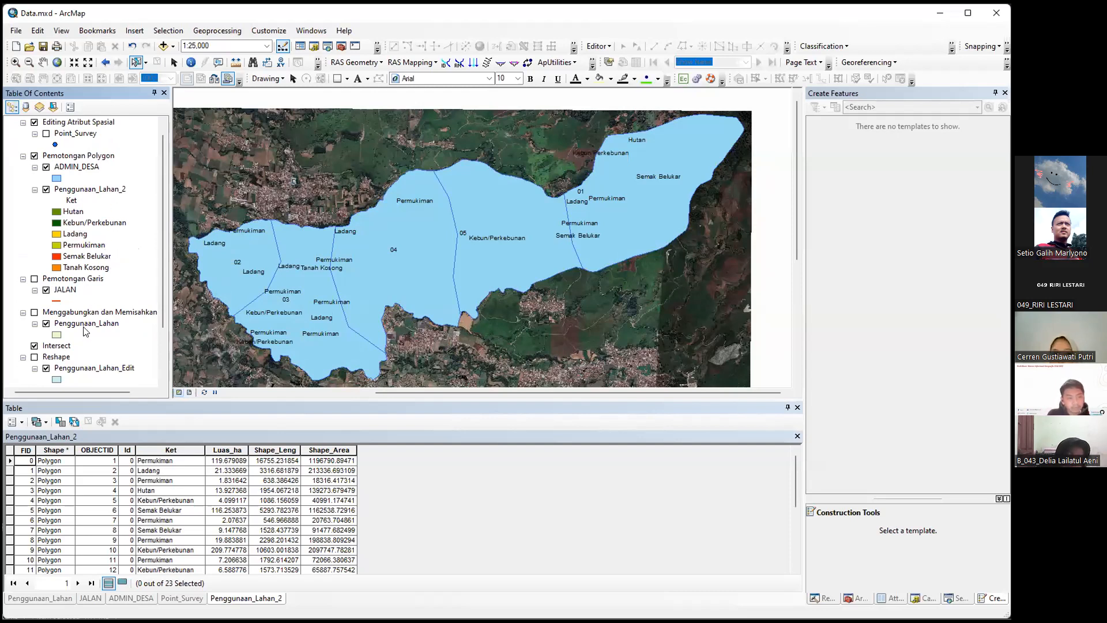
Step: Intersect ADMIN_DESA with Penggunaan_Lahan_2, keeping the default output ADMIN_DESA_Intersect and joining all attributes
left_click(223, 30)
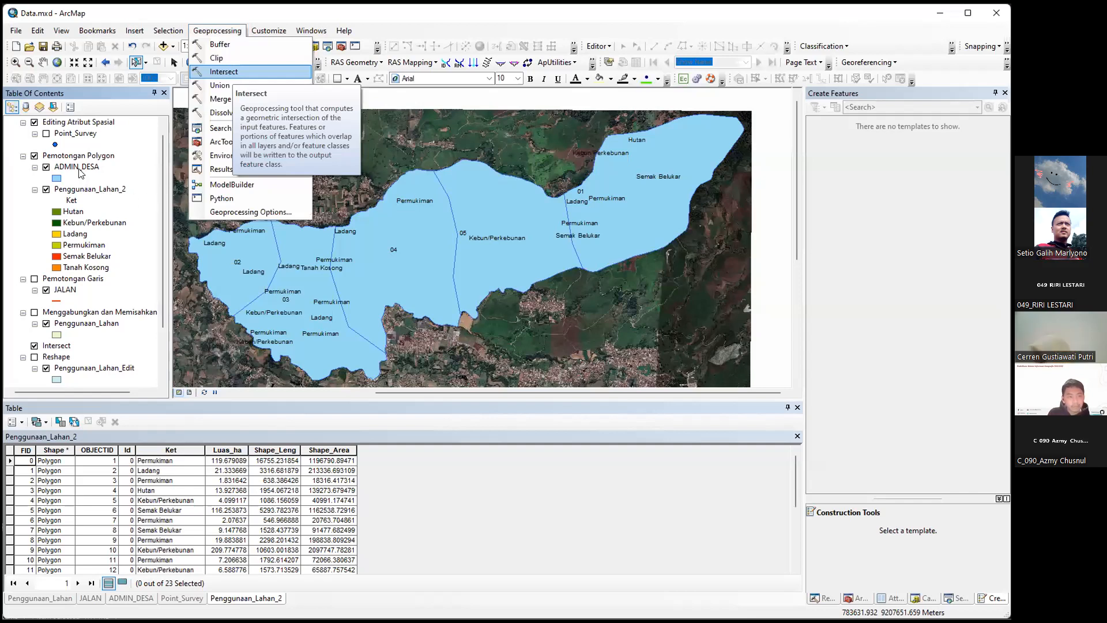
key("Return")
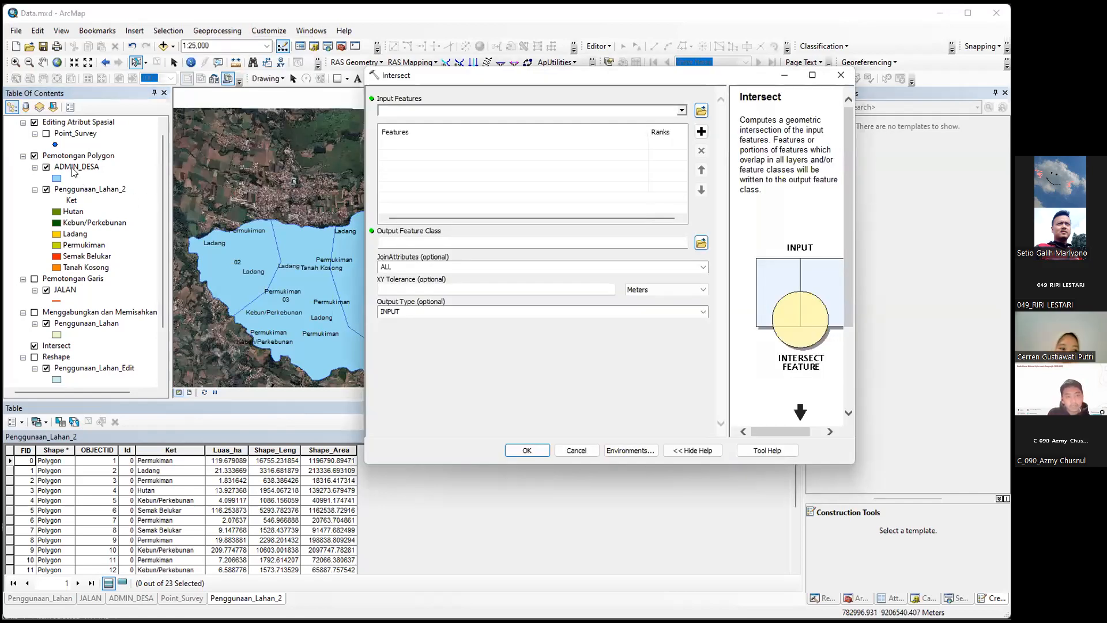
left_click_drag(72, 168, 432, 141)
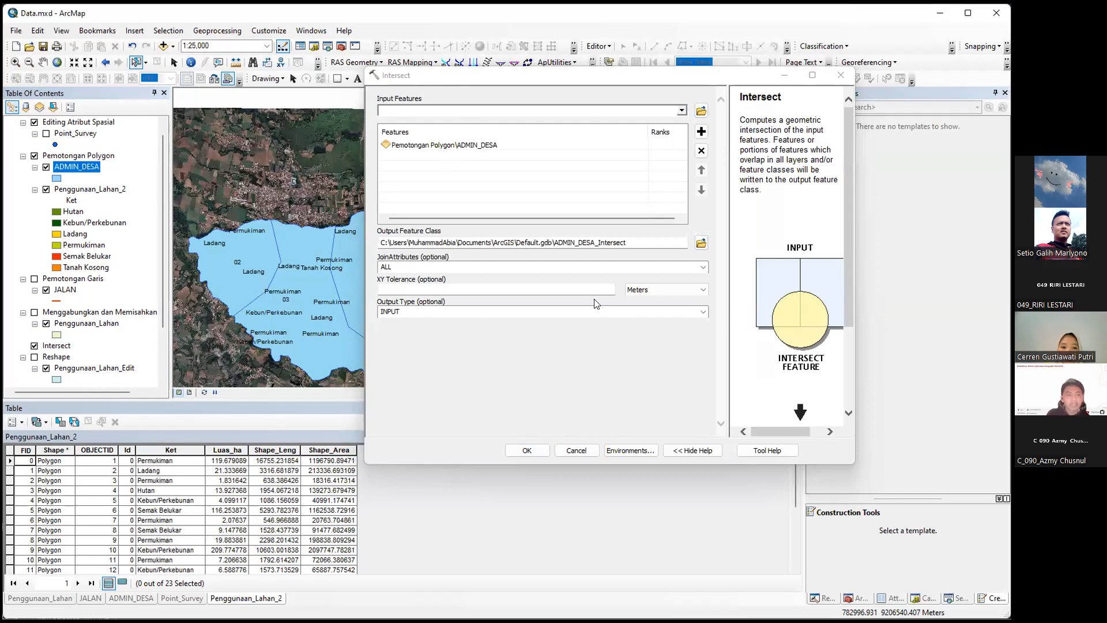
left_click_drag(336, 202, 336, 203)
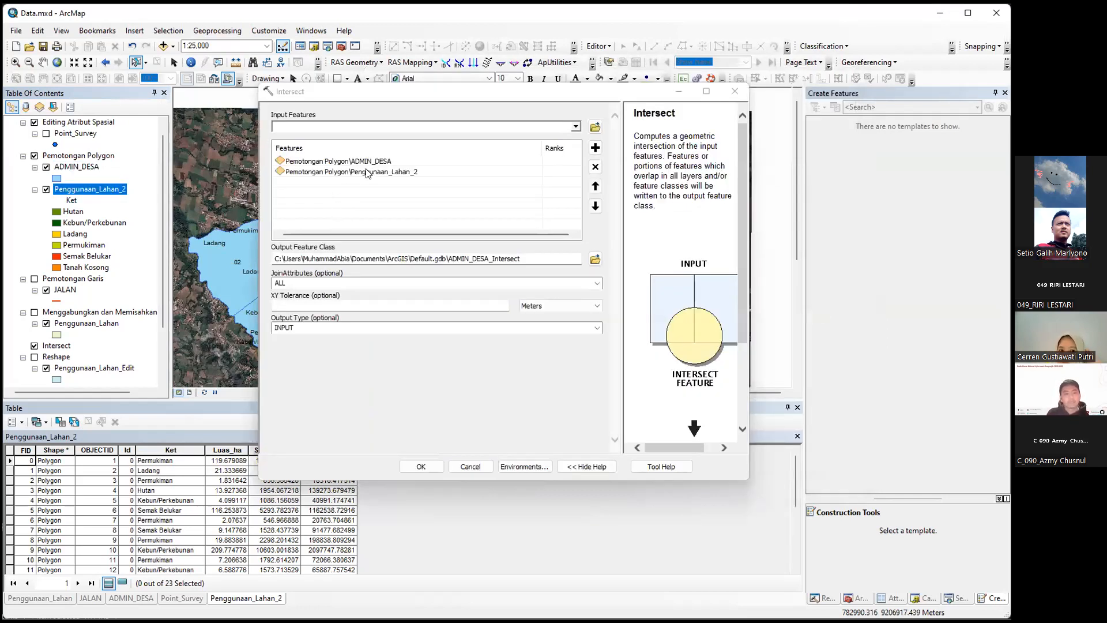
left_click(419, 466)
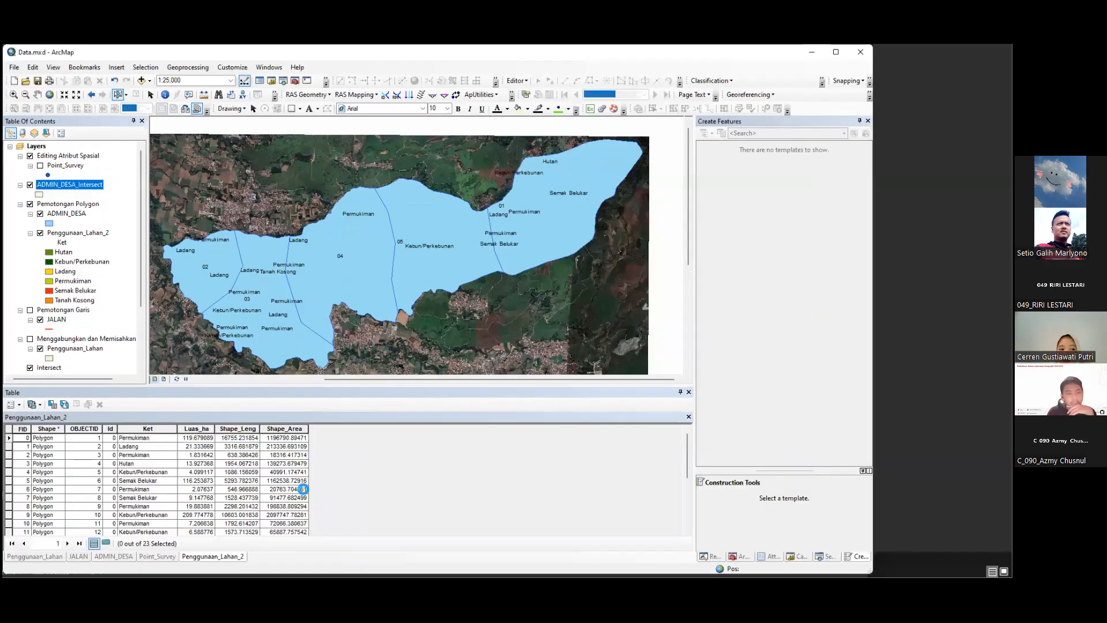
Step: Highlight the Desa and RW fields in the ADMIN_DESA_Intersect table, and move the land-use Ket field next to RW
left_click(185, 430)
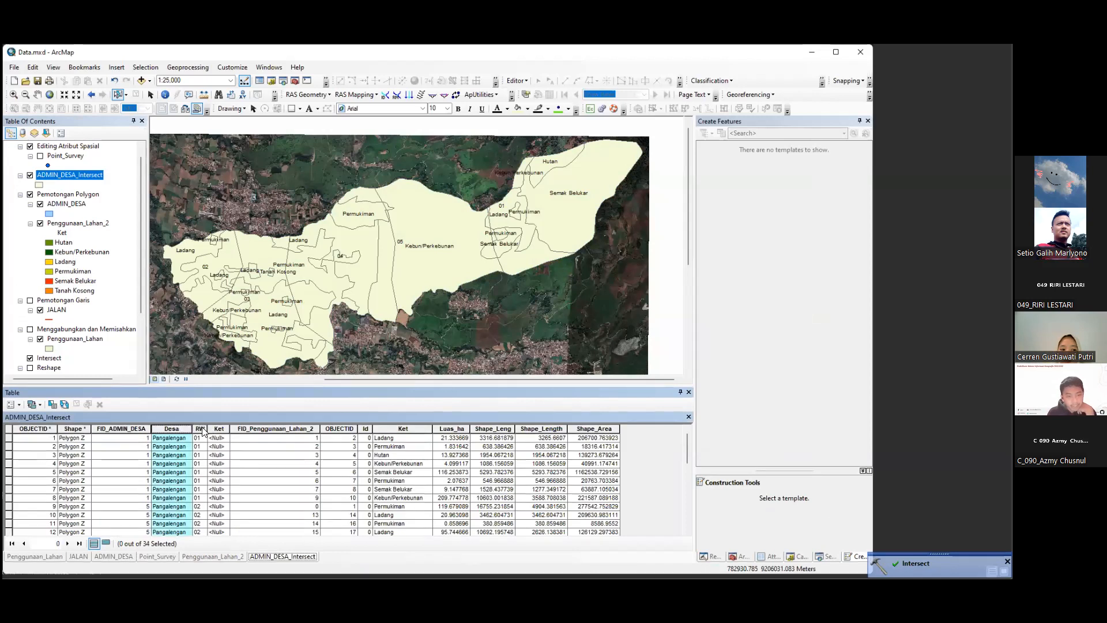
left_click(204, 429)
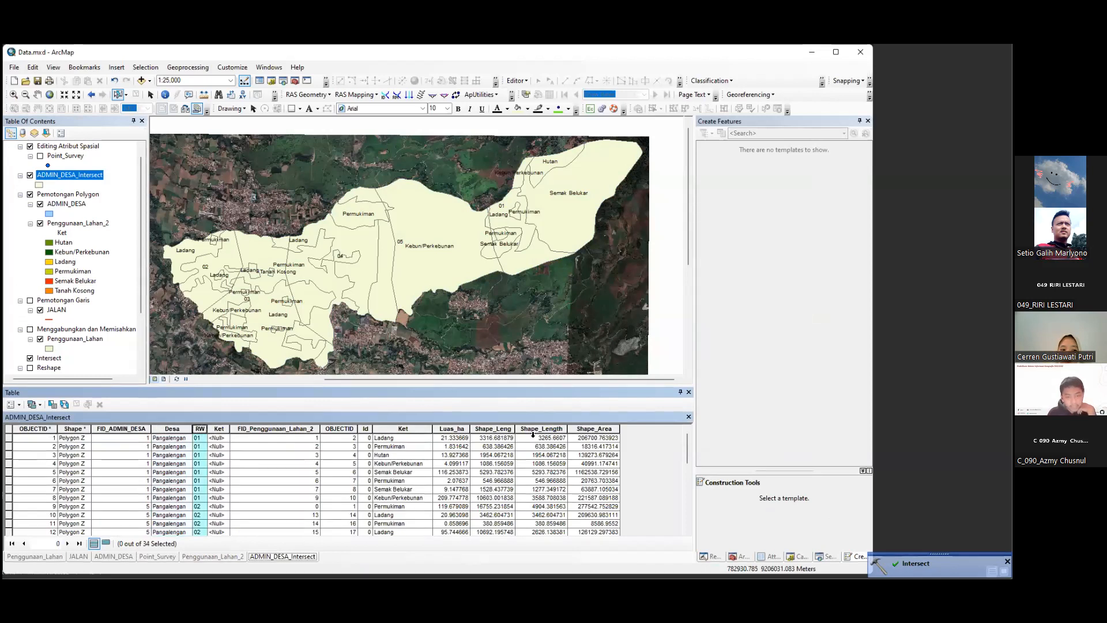
left_click_drag(221, 438, 215, 439)
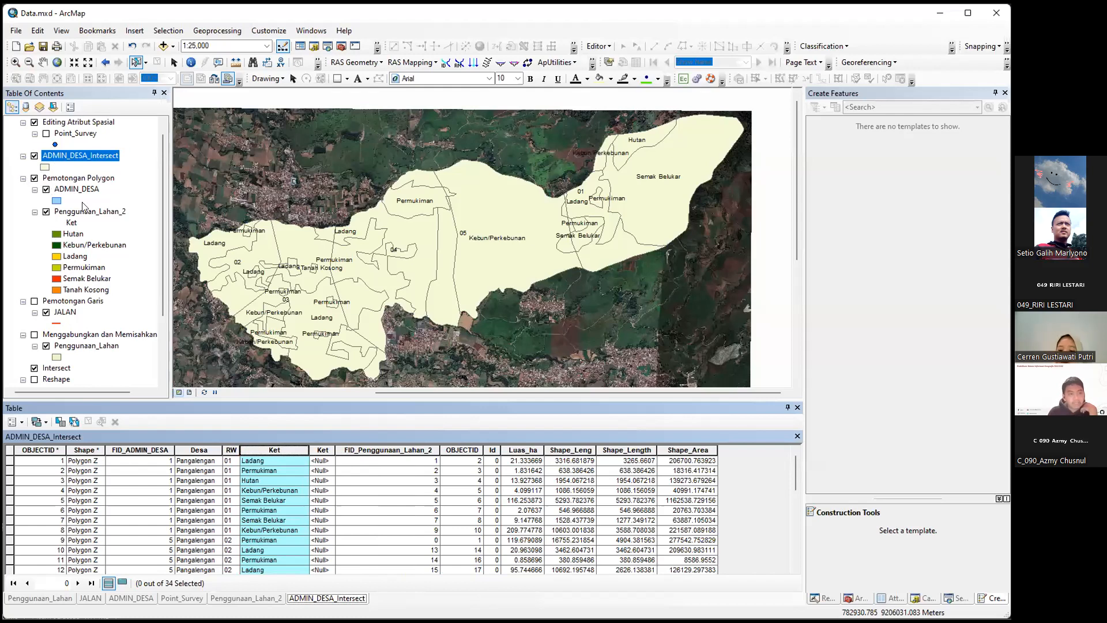
Step: Hide the Pemotongan Polygon group, highlight the ADMIN_DESA_Intersect records by RW from 01 to 05 to examine them, and clear the selection
scroll(110, 240, "up", 1)
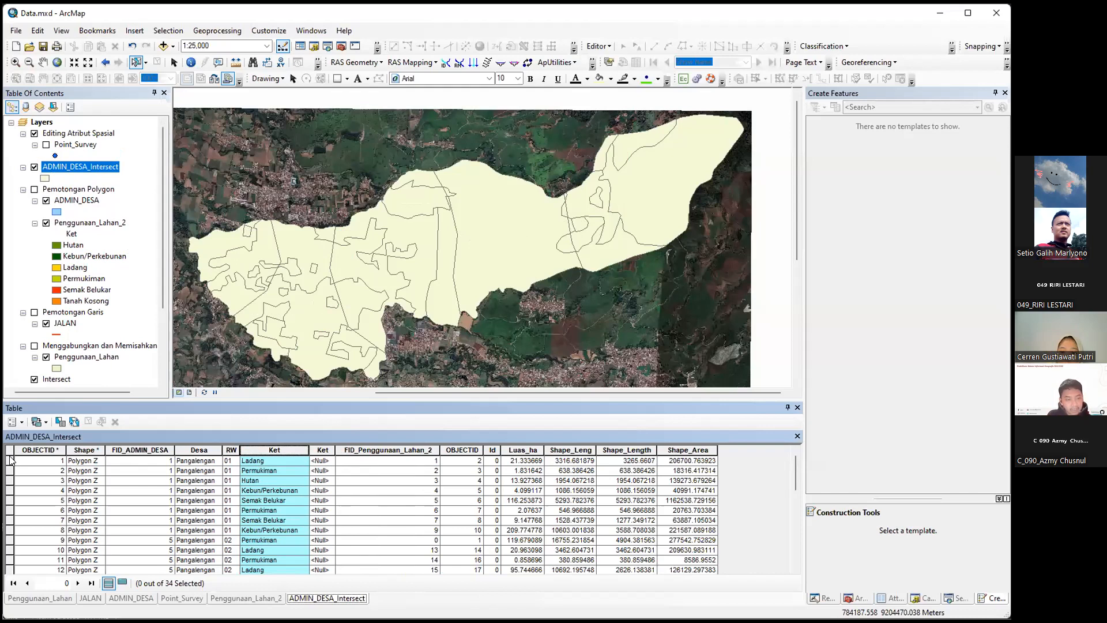
left_click_drag(11, 460, 62, 530)
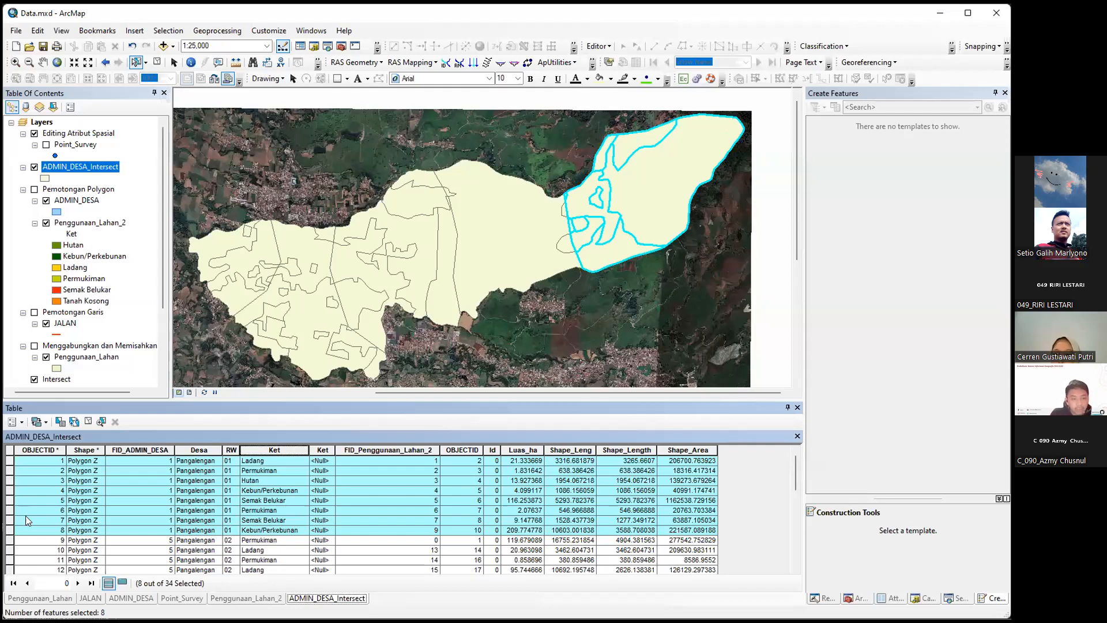
scroll(27, 533, "down", 2)
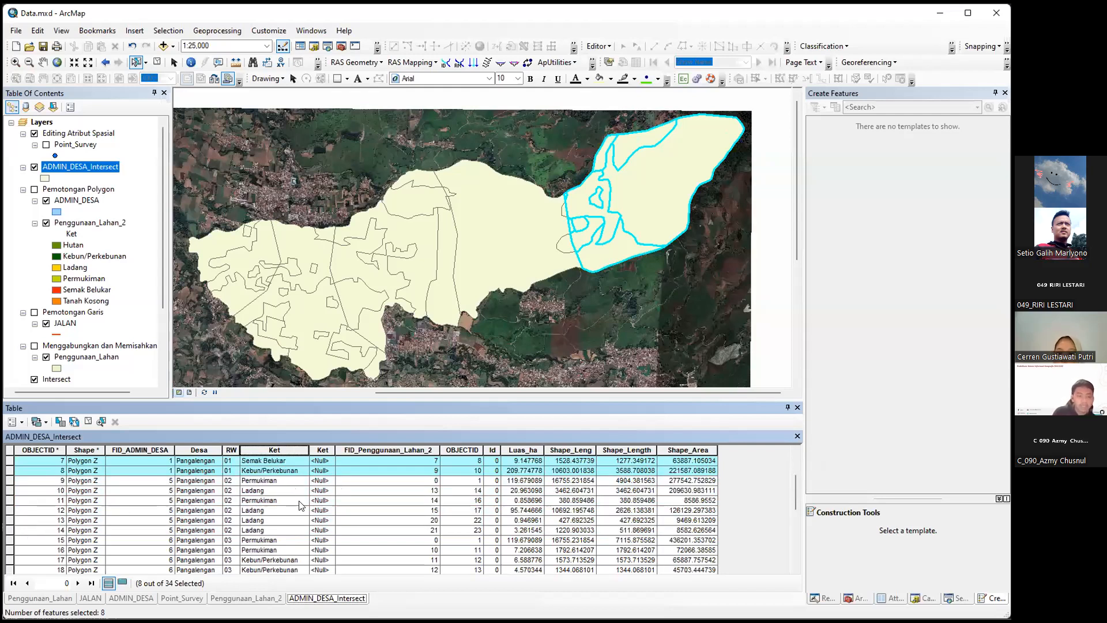
left_click_drag(300, 517, 300, 495)
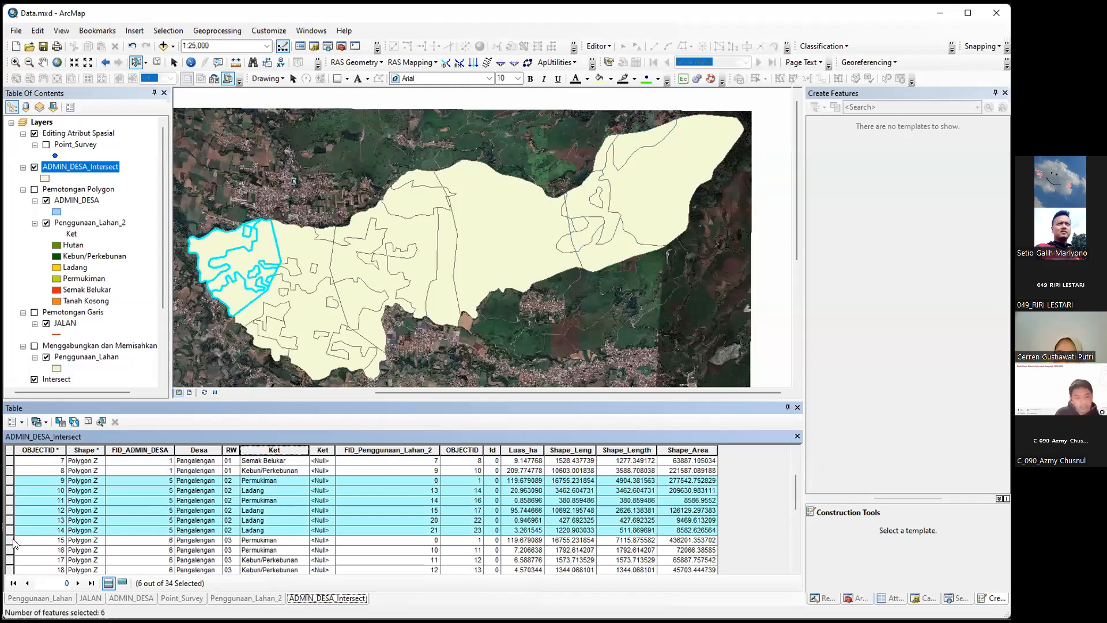
left_click_drag(16, 540, 15, 558)
left_click_drag(102, 488, 277, 550)
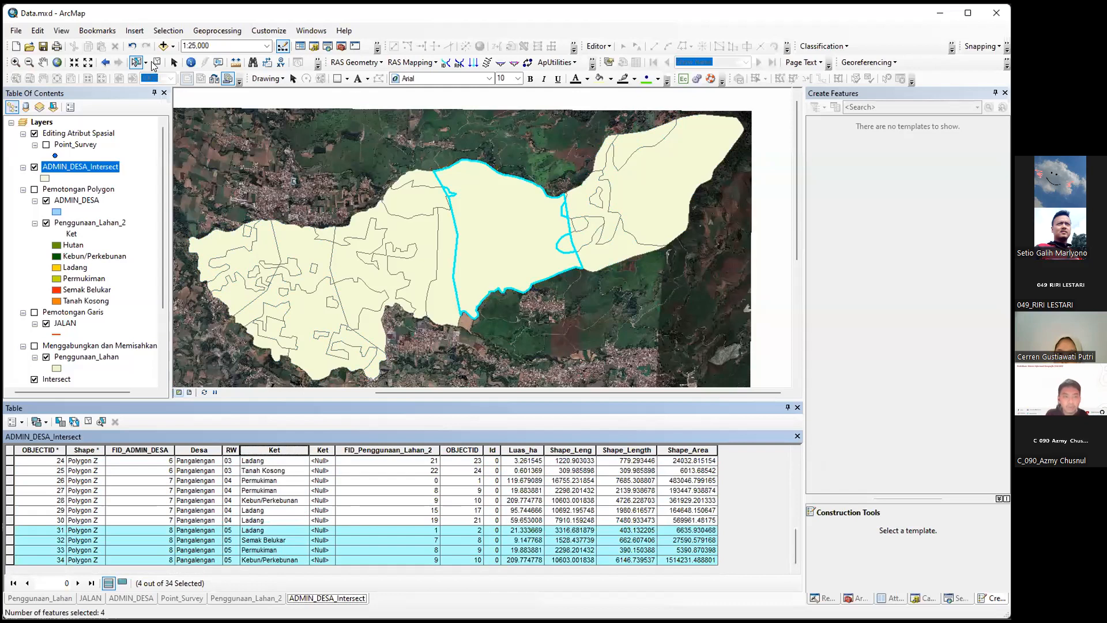
left_click(594, 254)
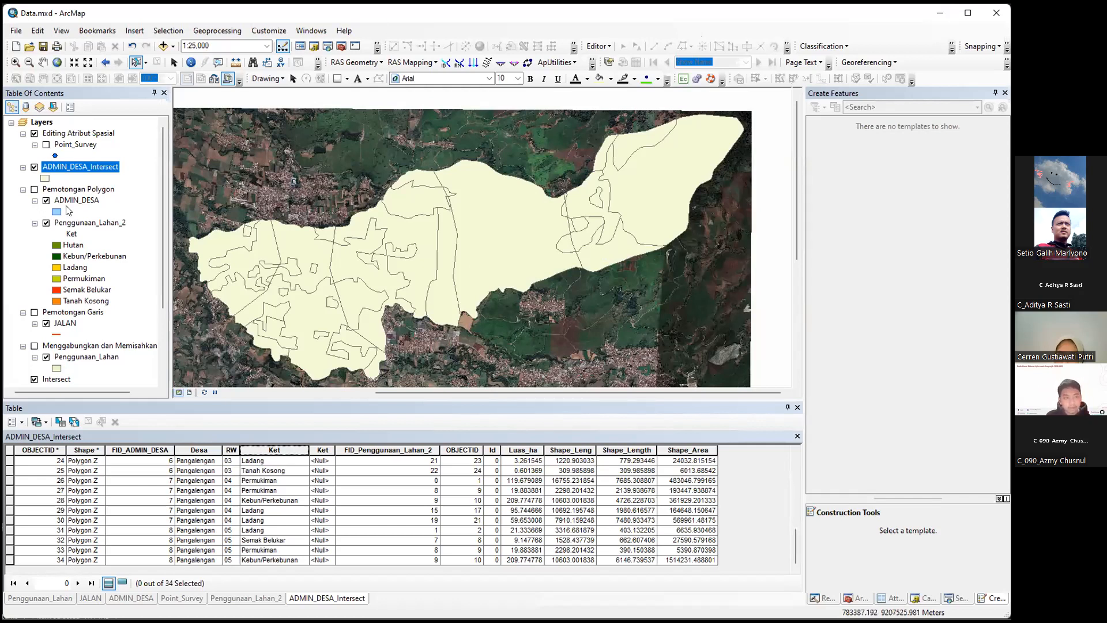
Step: Hide the Intersect and Editing Atribut Spasial groups and the ADMIN_DESA_Intersect layer, and show the Reshape group
left_click(598, 46)
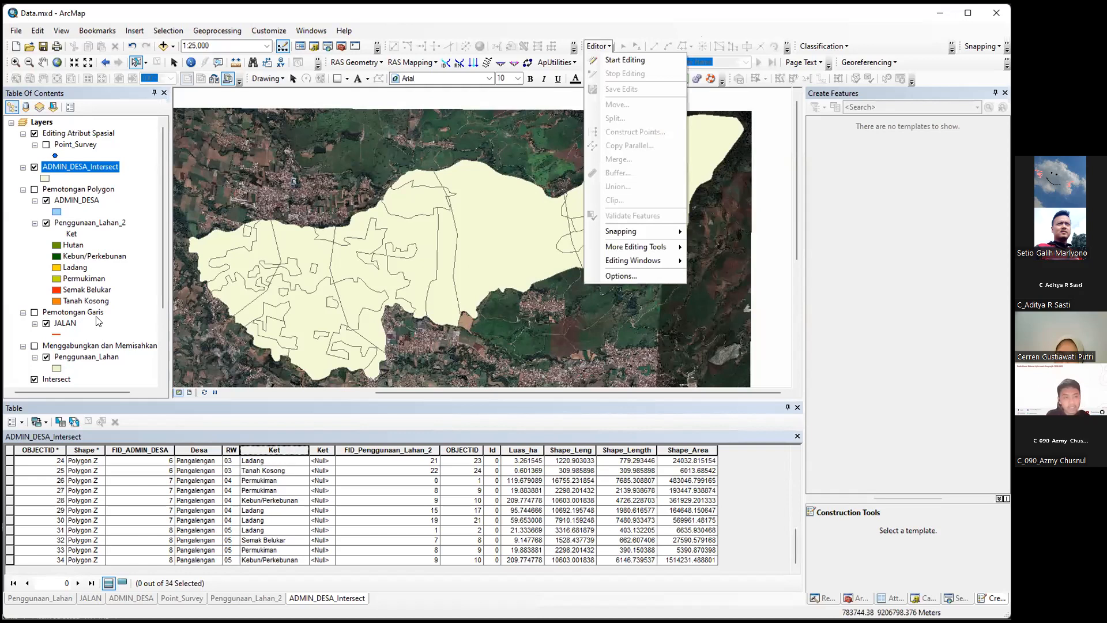
scroll(94, 318, "down", 3)
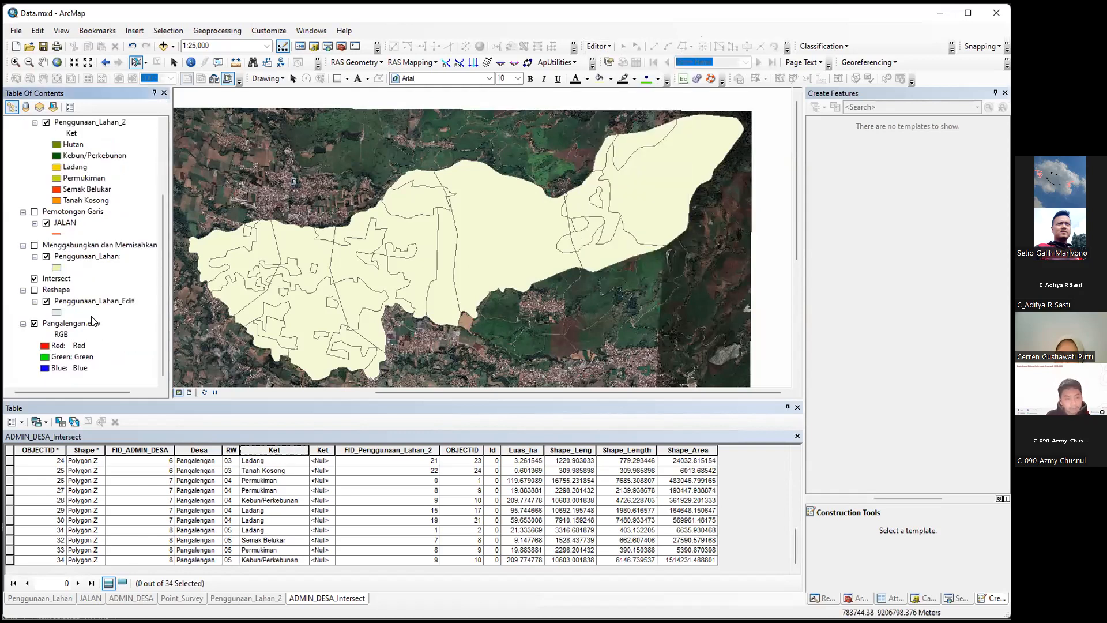
left_click(35, 279)
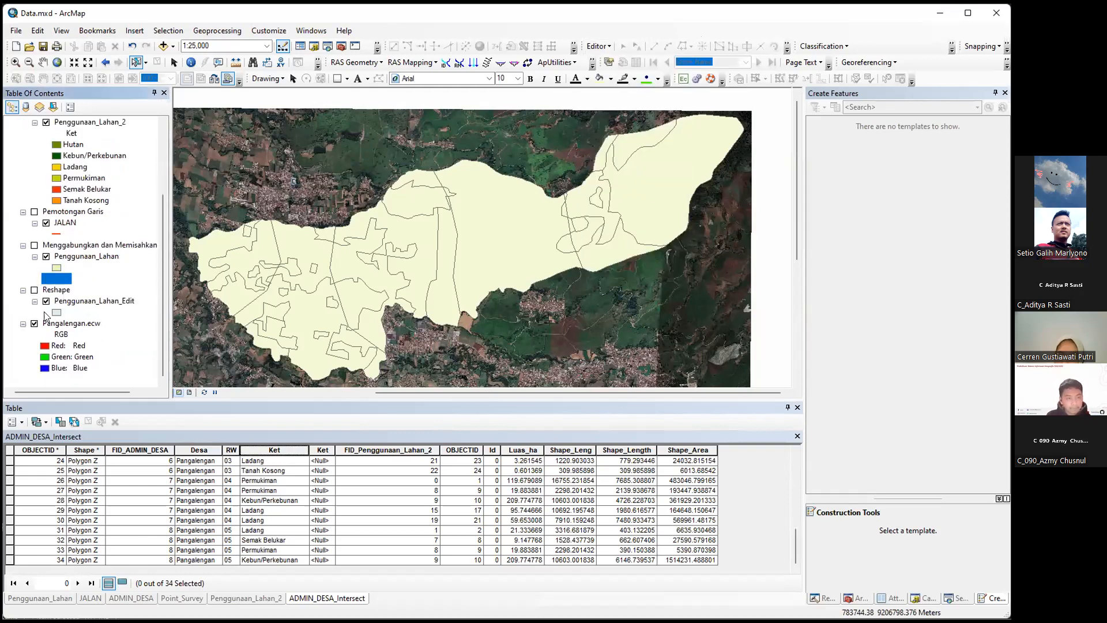
scroll(46, 183, "up", 3)
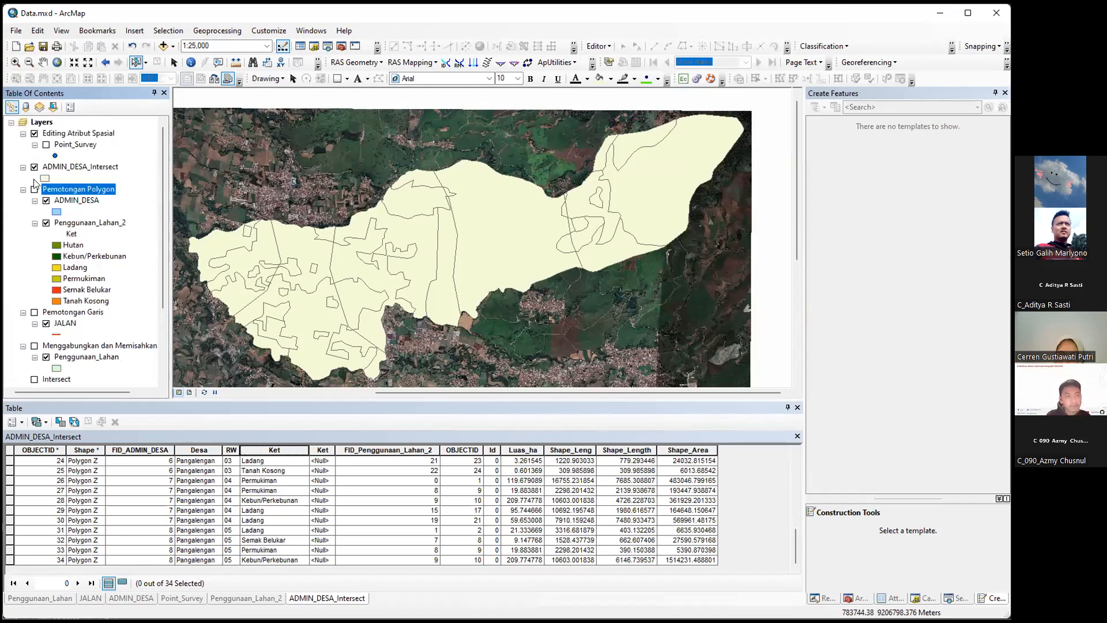
left_click(35, 167)
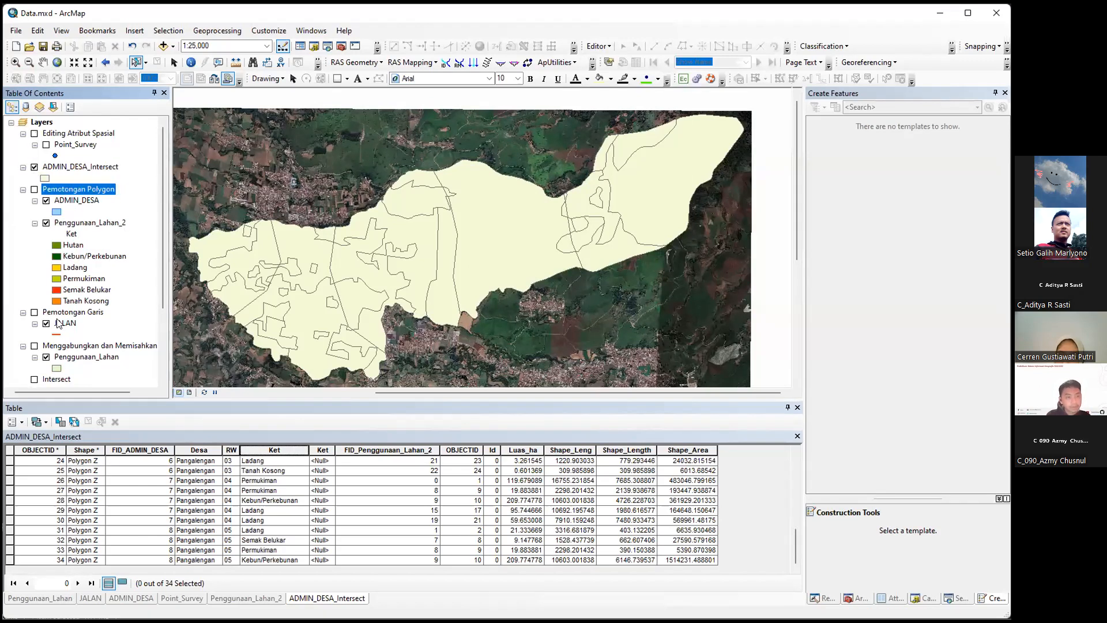
scroll(37, 300, "down", 3)
left_click(34, 290)
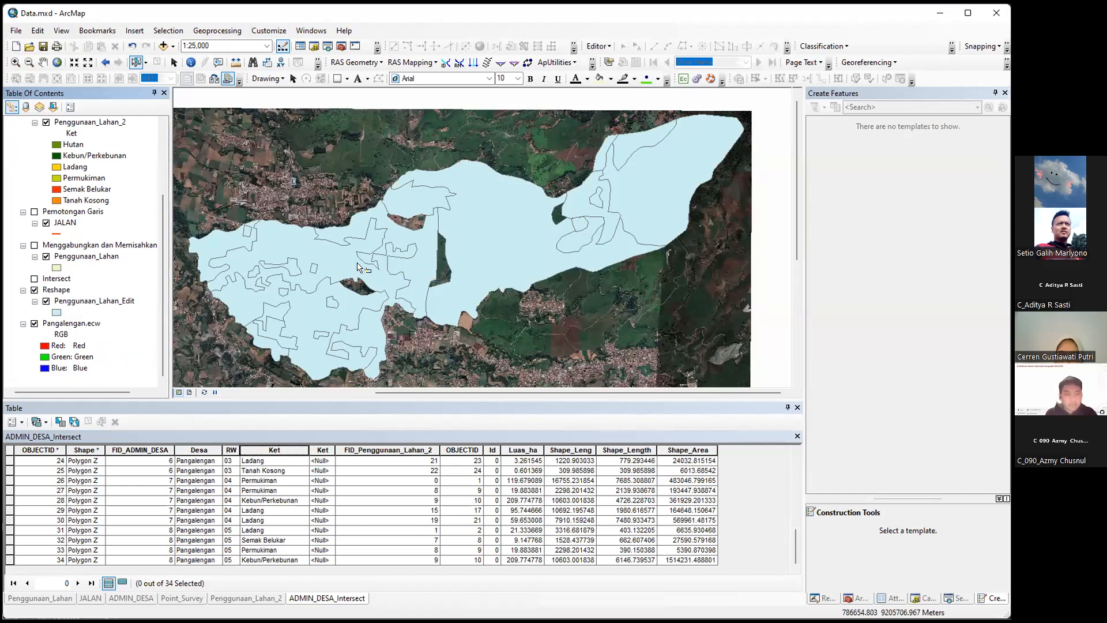
Step: Start an edit session on Penggunaan_Lahan_Edit and select the large central polygon bordering the gaps
scroll(442, 277, "down", 1)
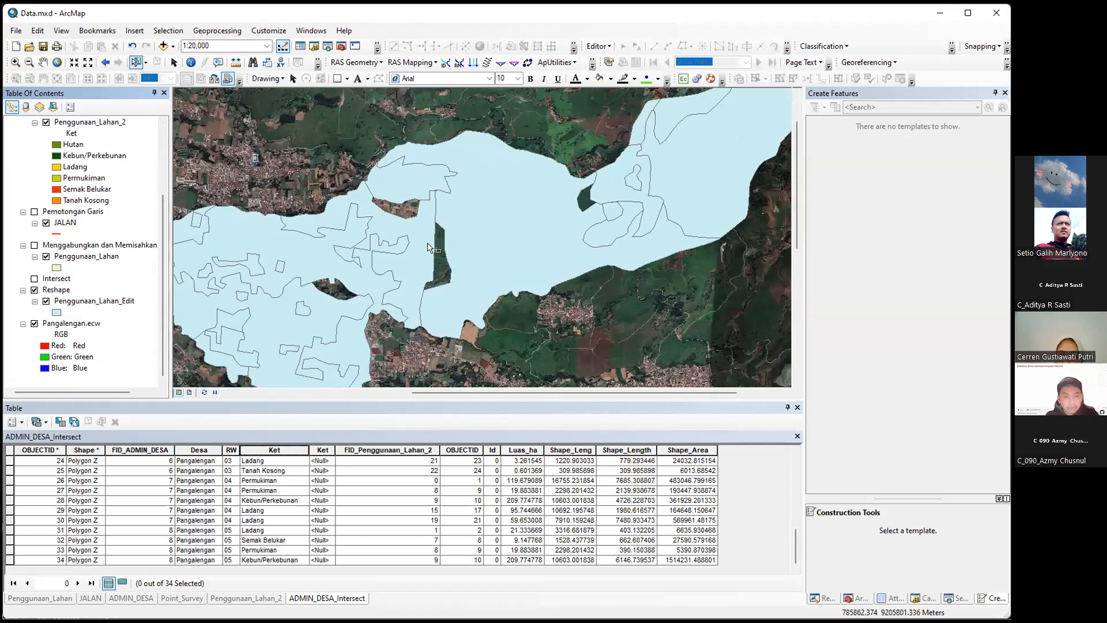
right_click(118, 300)
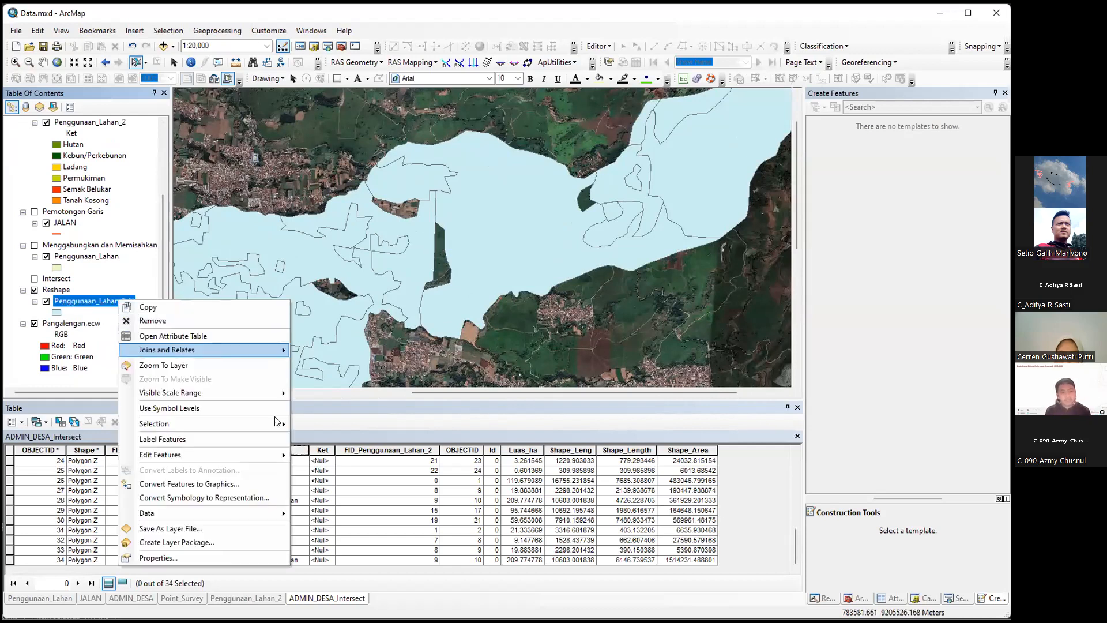
mouse_move(268, 455)
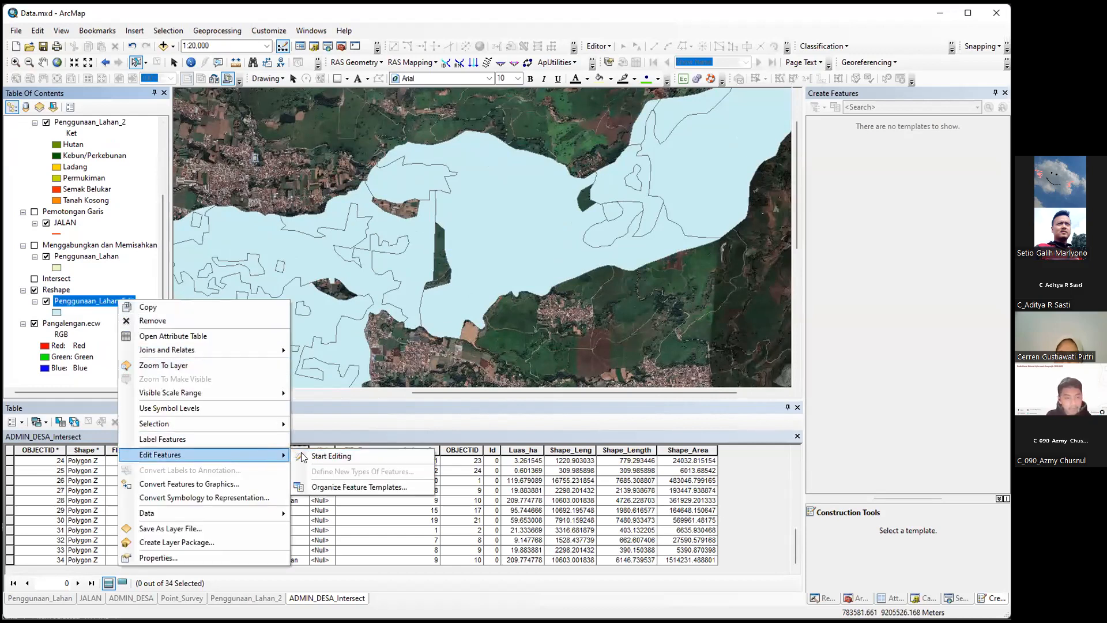
left_click(320, 455)
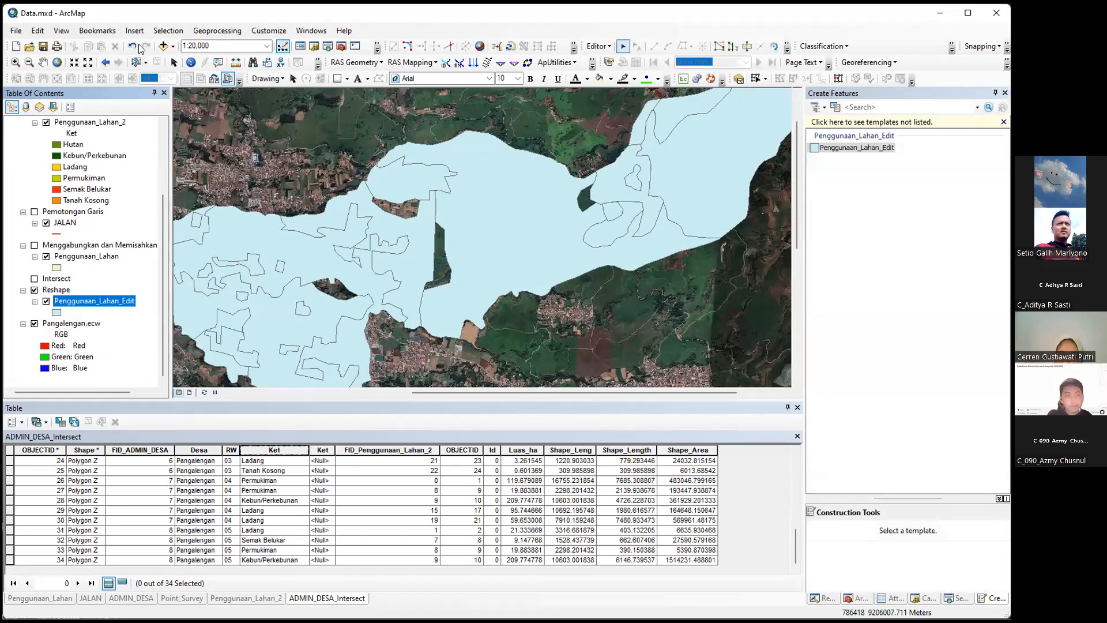
left_click(136, 62)
left_click_drag(488, 229, 539, 338)
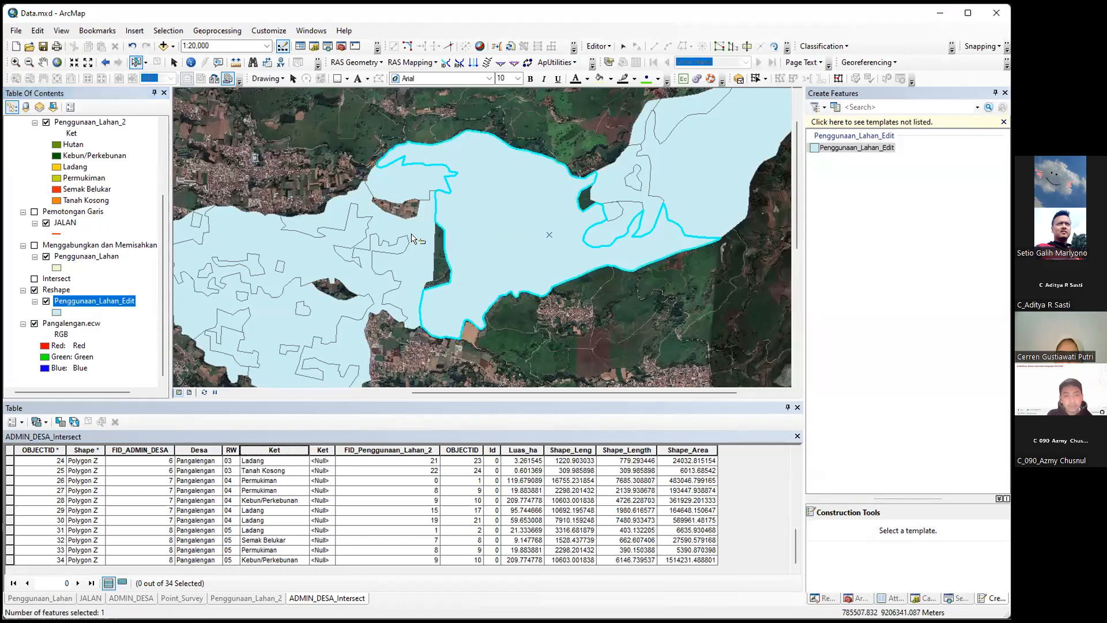
Step: Try to reshape the selected polygon with a hand-drawn line running west of the tall gap through the neighbouring polygon, and undo it
scroll(413, 238, "down", 2)
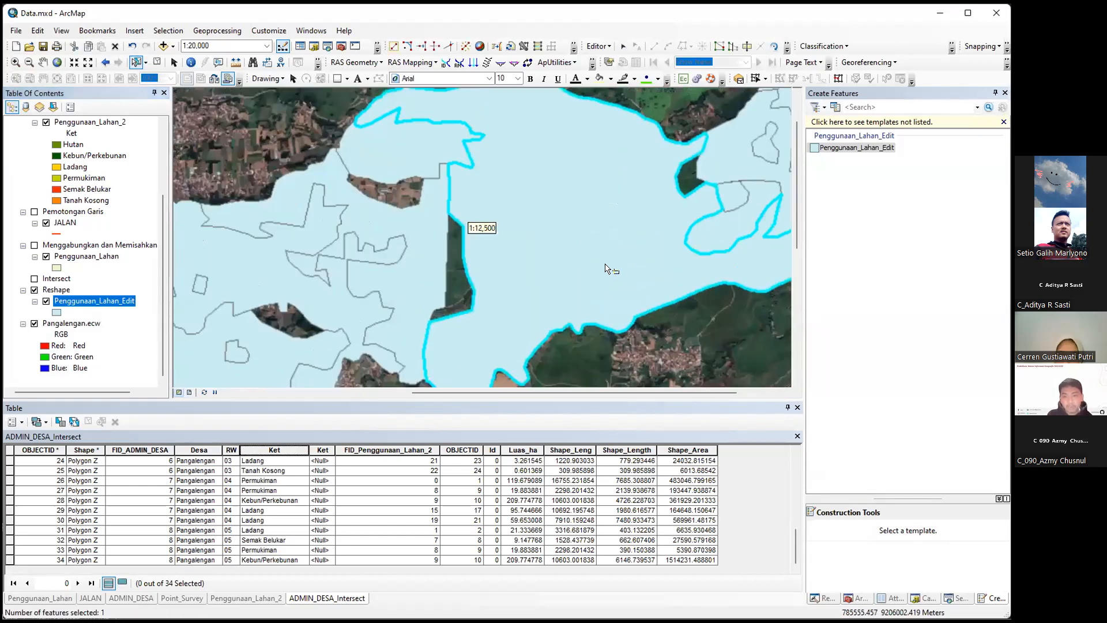
scroll(537, 293, "down", 1)
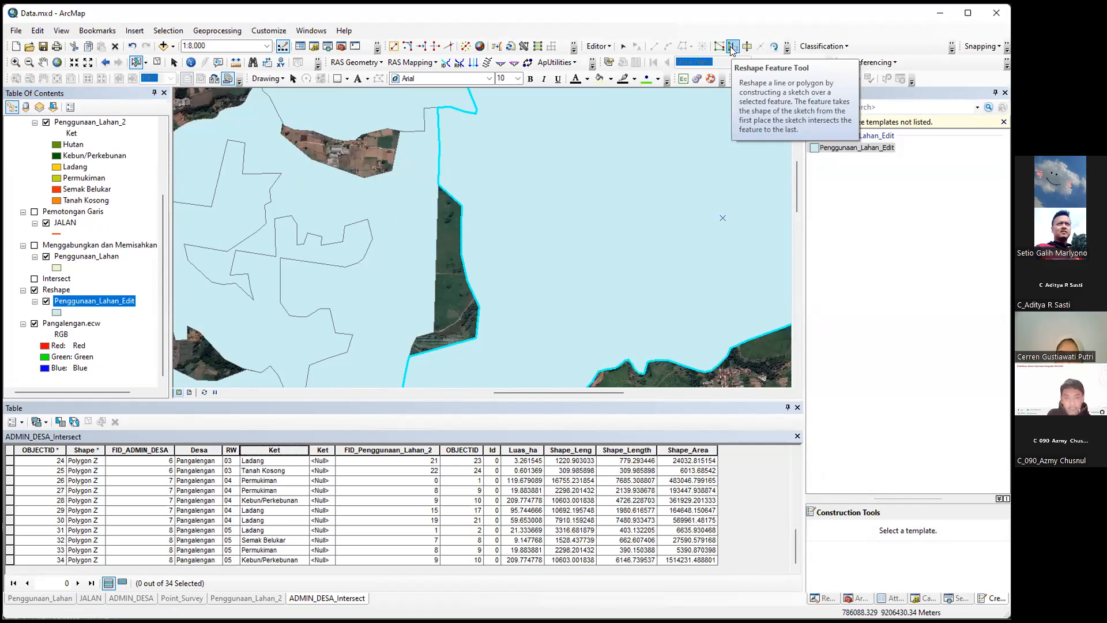
left_click(732, 48)
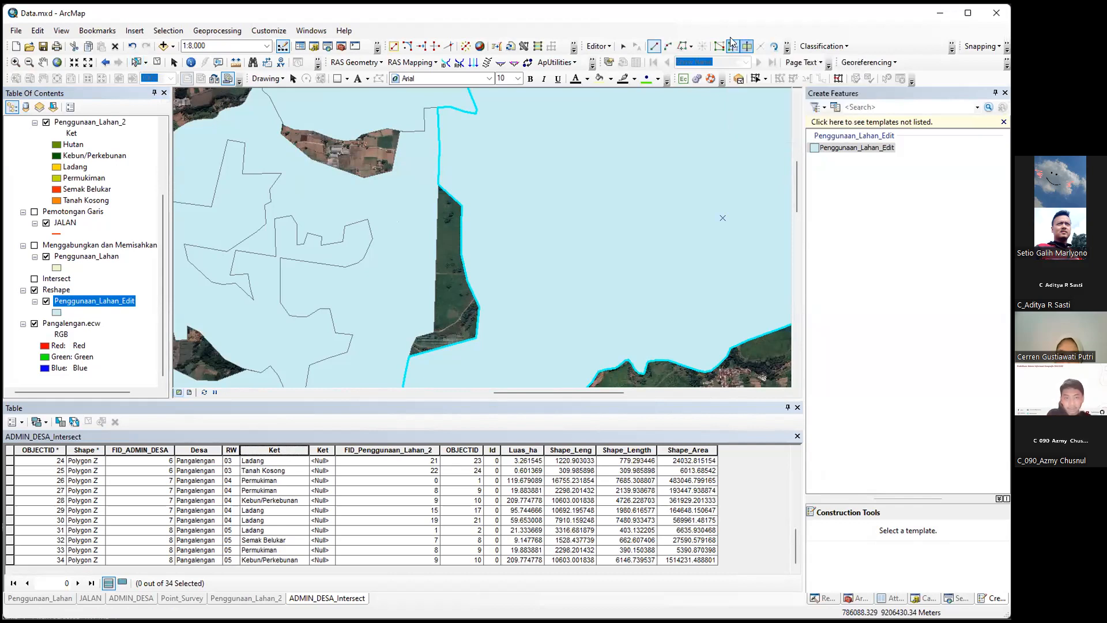
left_click(448, 173)
left_click(423, 201)
left_click(408, 222)
left_click(396, 244)
left_click(389, 263)
left_click(385, 284)
left_click(387, 314)
left_click(387, 334)
left_click(394, 358)
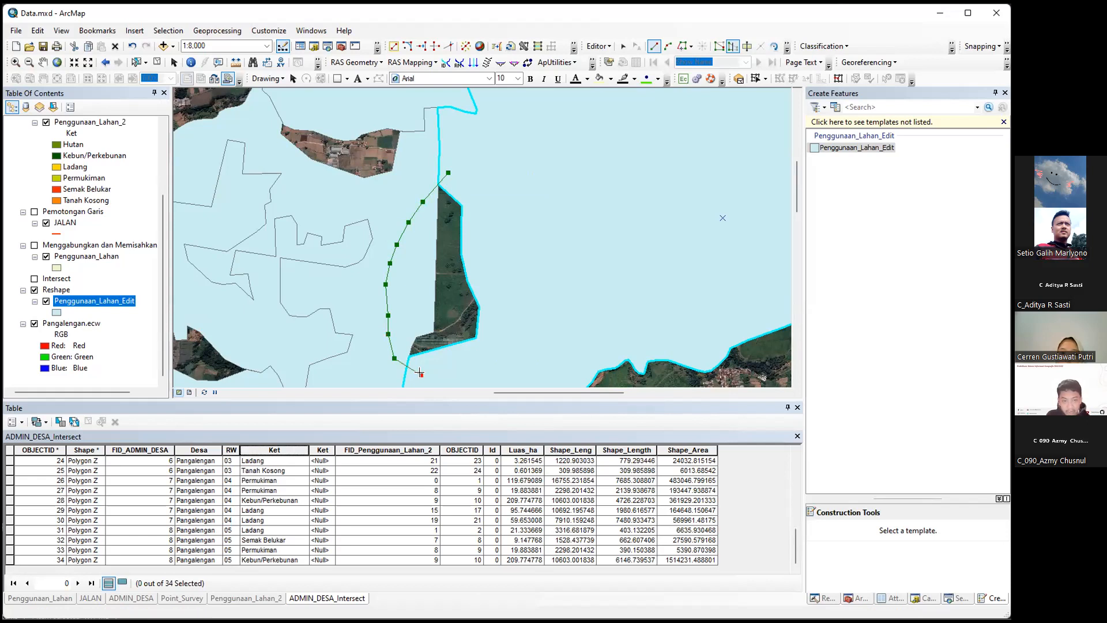
double_click(418, 372)
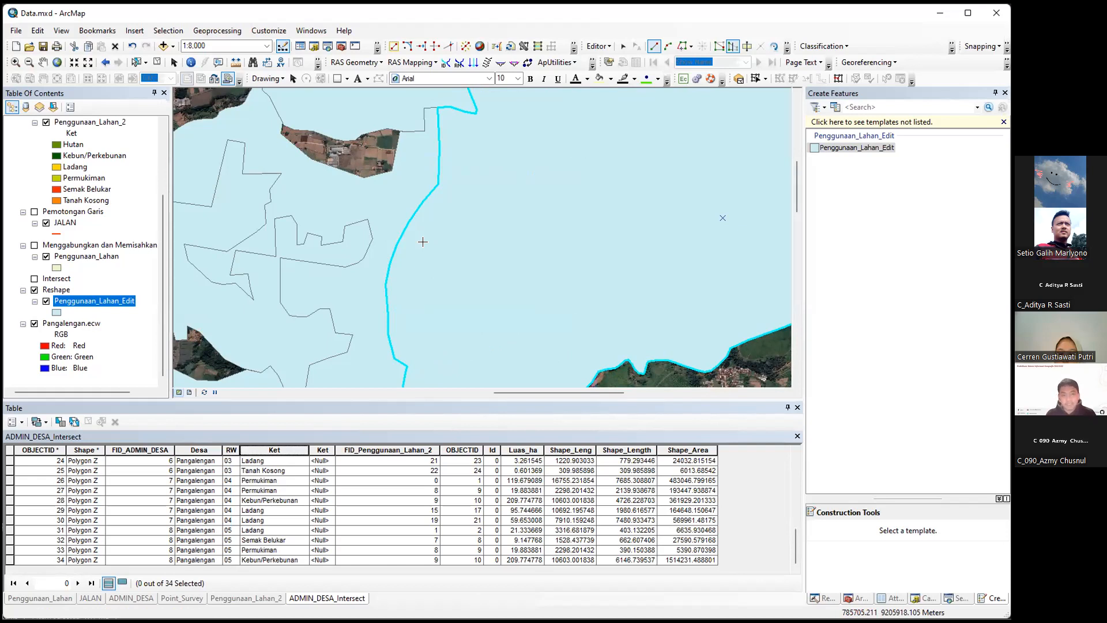
left_click(440, 235)
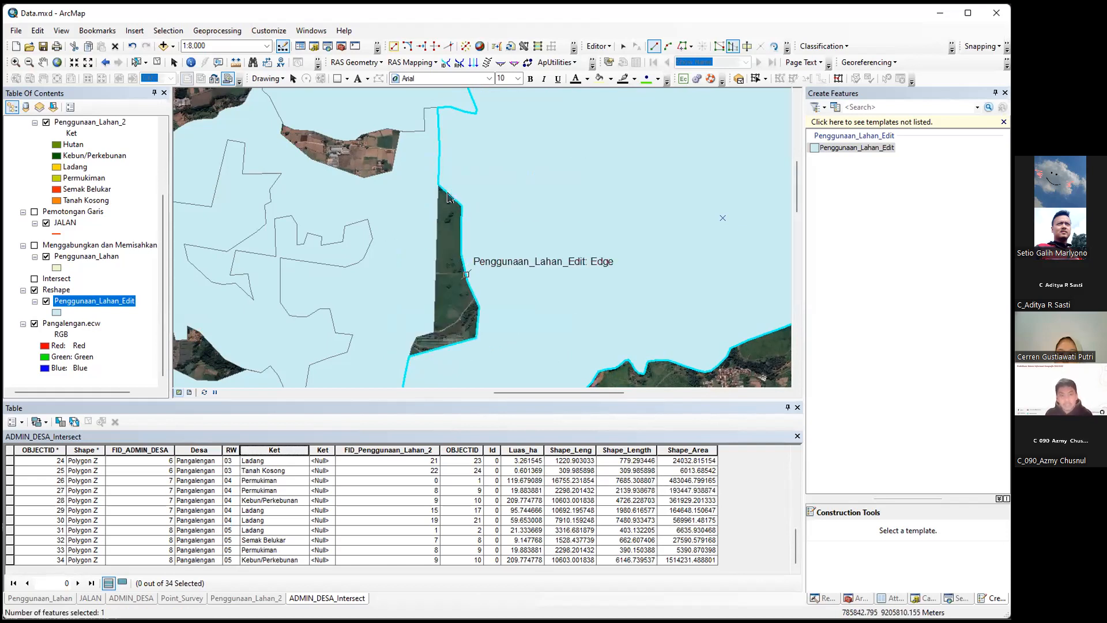
Step: Reshape the selected central polygon by tracing the neighbouring polygon's edge along the west side of the tall gap
left_click(682, 46)
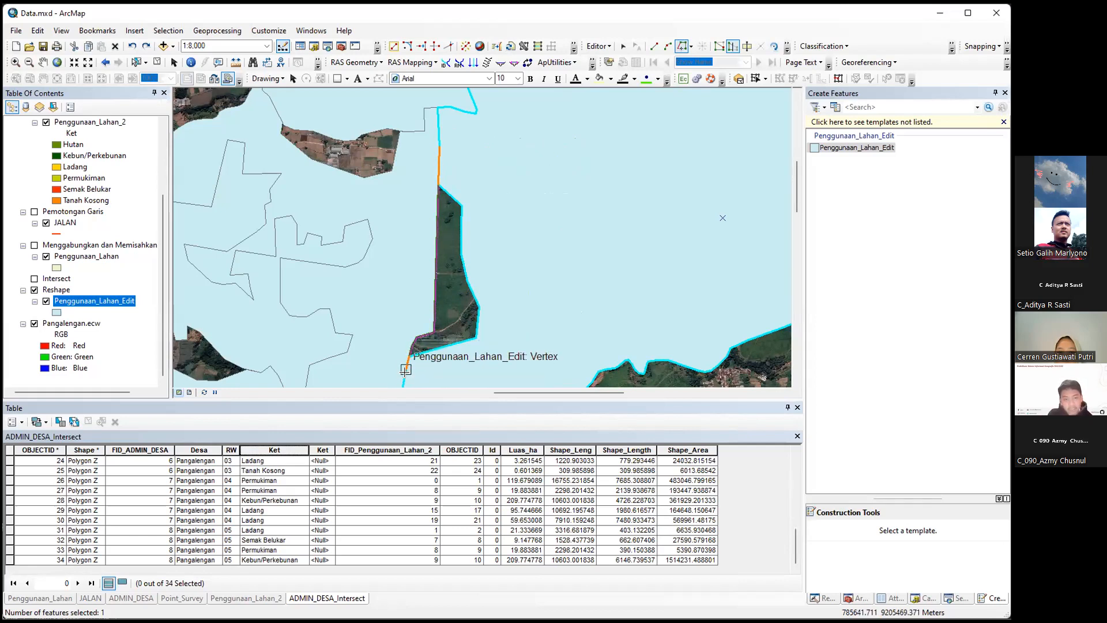
double_click(406, 369)
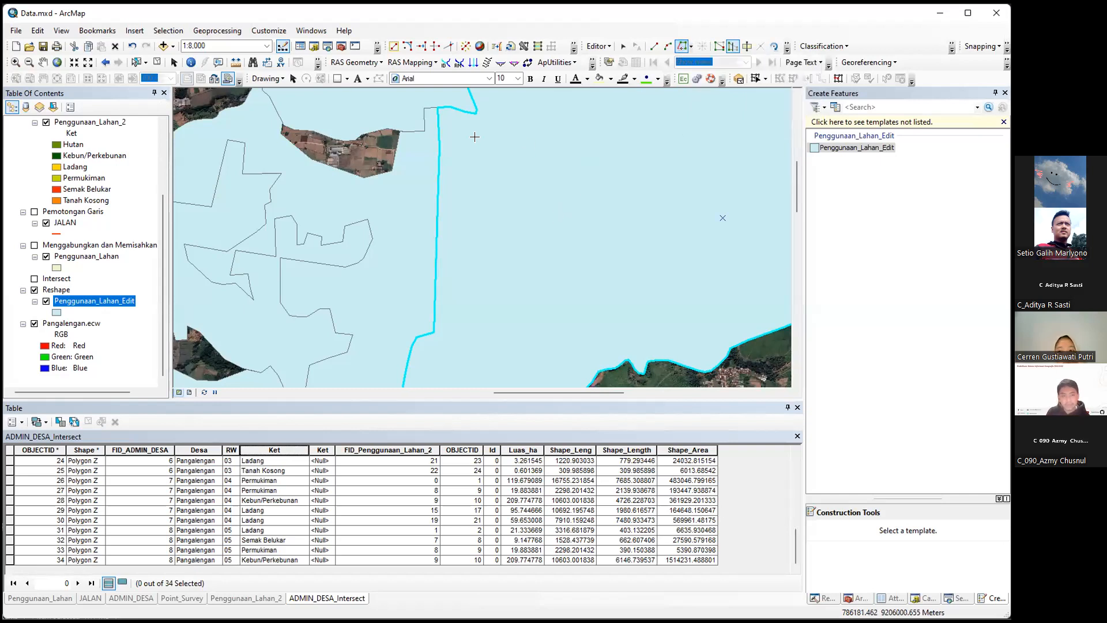
Step: Clear the selection and choose Auto Complete Polygon with the Penggunaan_Lahan_Edit template for the leaf-shaped gap
left_click(157, 62)
left_click(136, 62)
left_click_drag(507, 275, 695, 182)
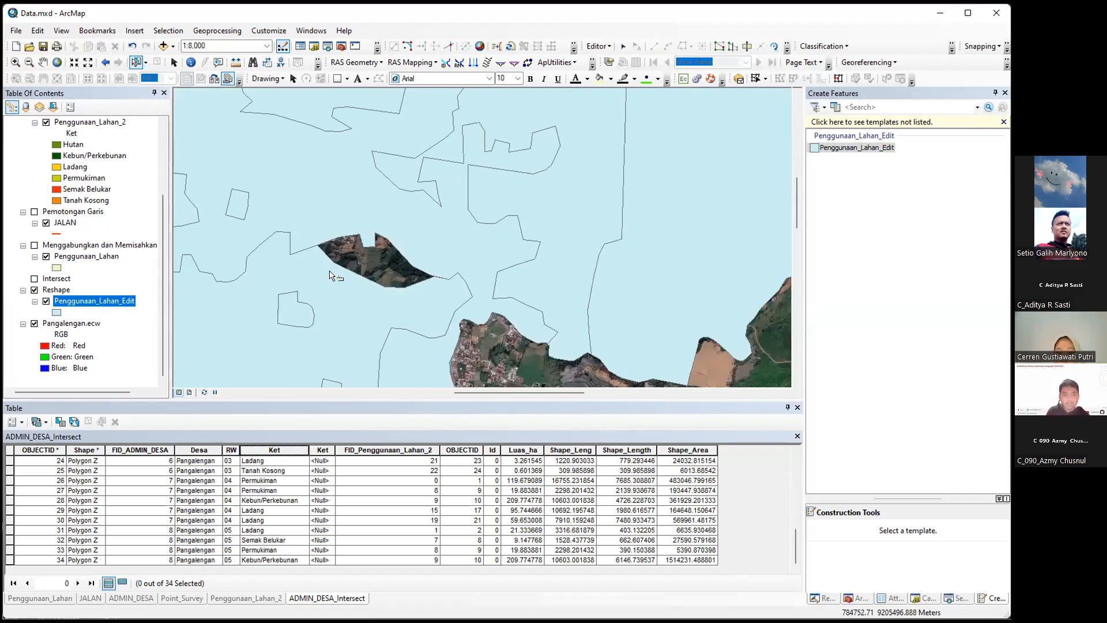
scroll(335, 277, "down", 3)
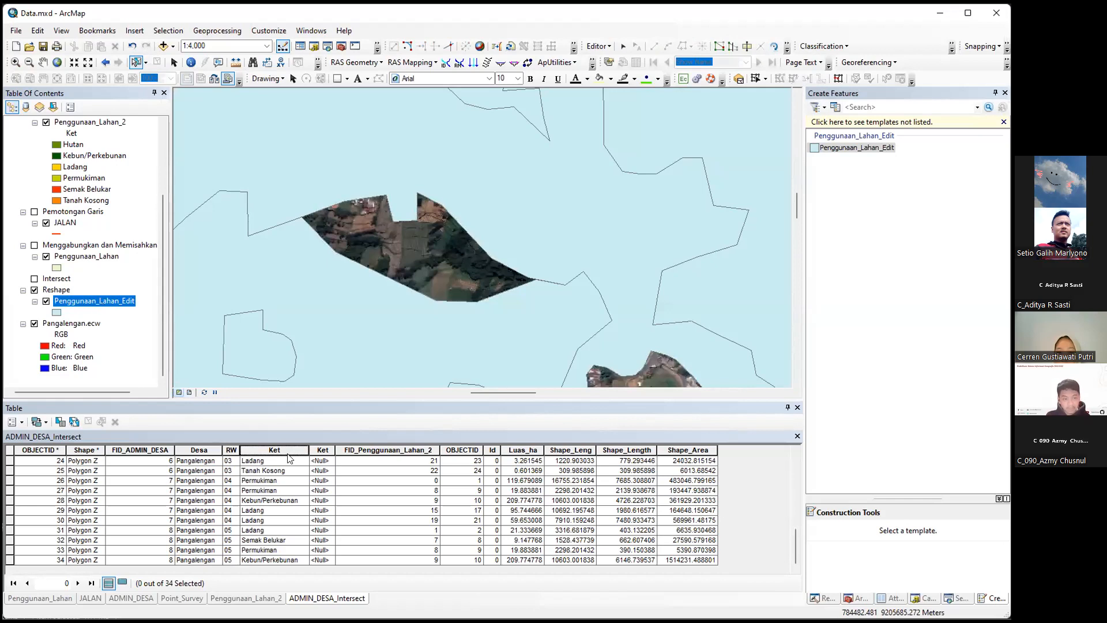
right_click(99, 301)
mouse_move(248, 455)
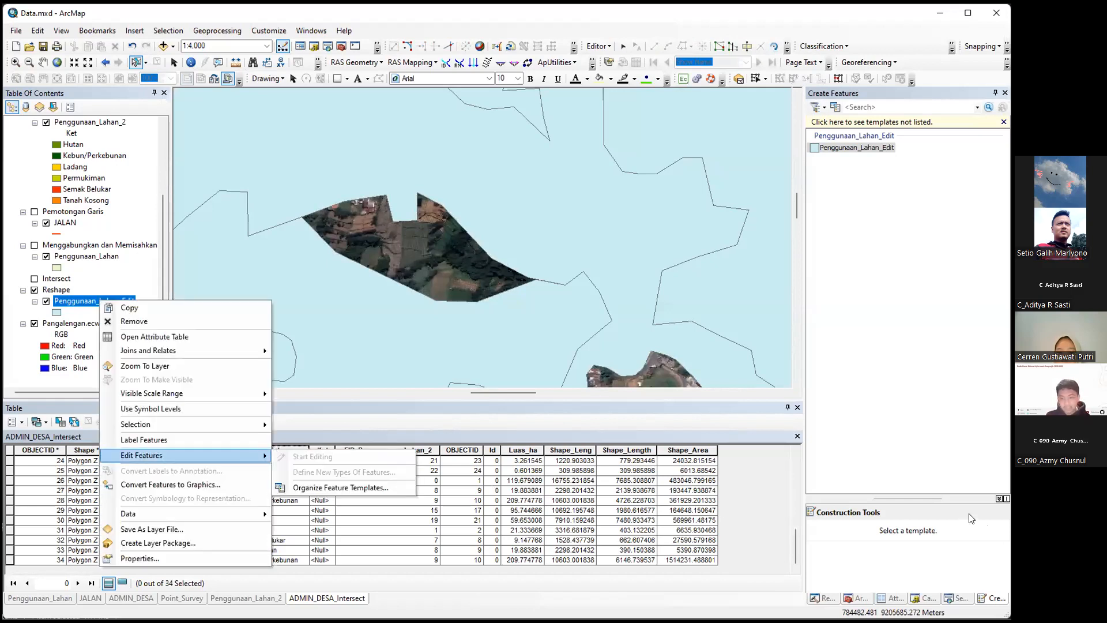
left_click(987, 574)
left_click(841, 147)
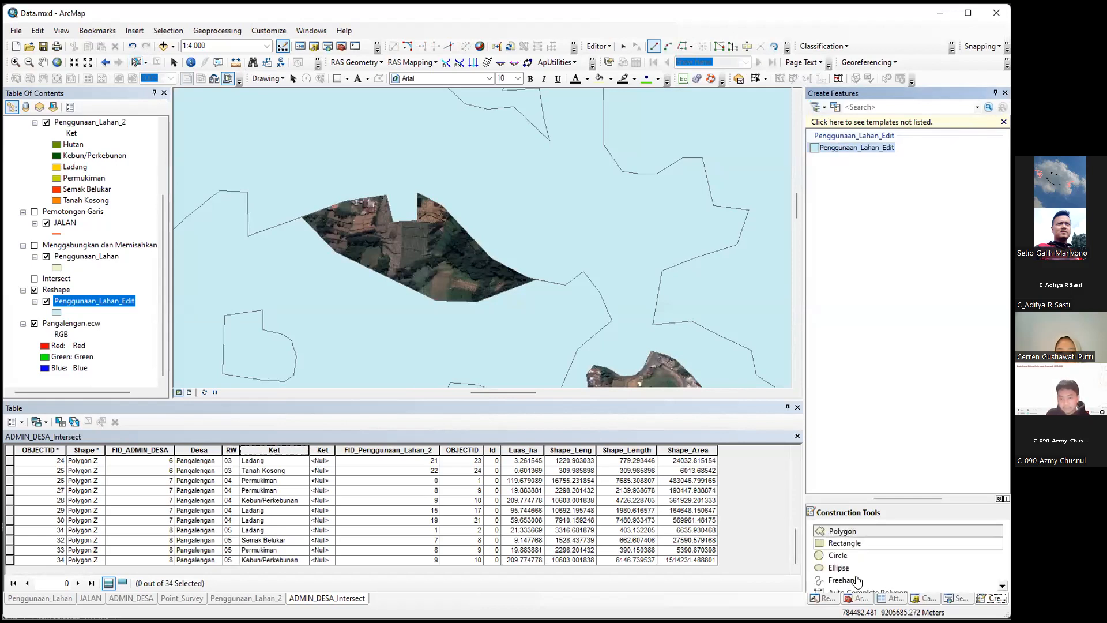
scroll(848, 572, "down", 1)
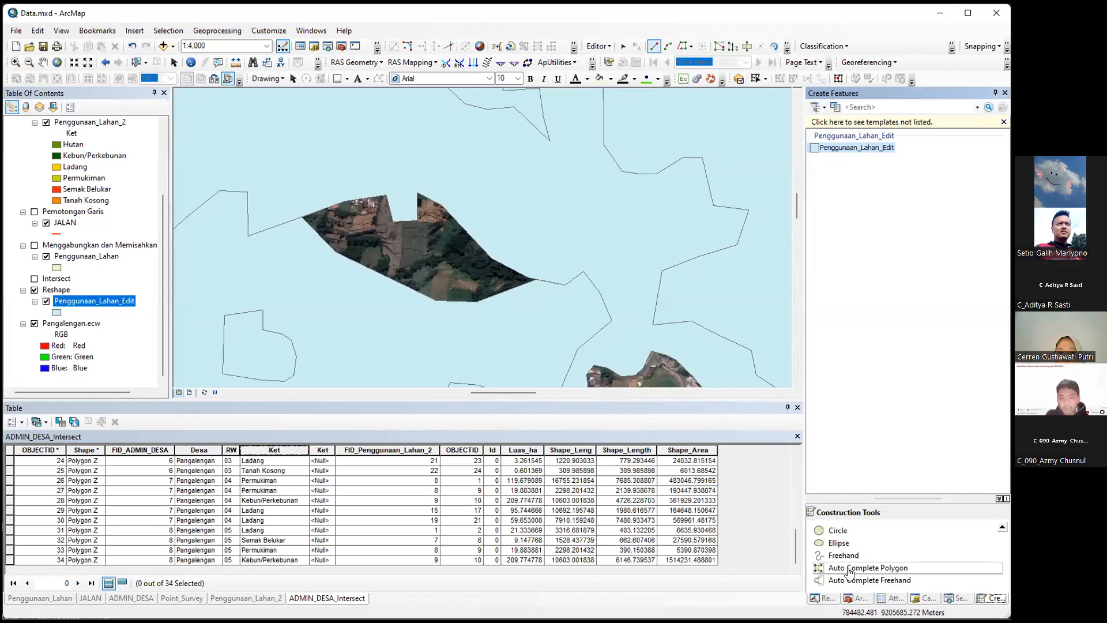
left_click(848, 569)
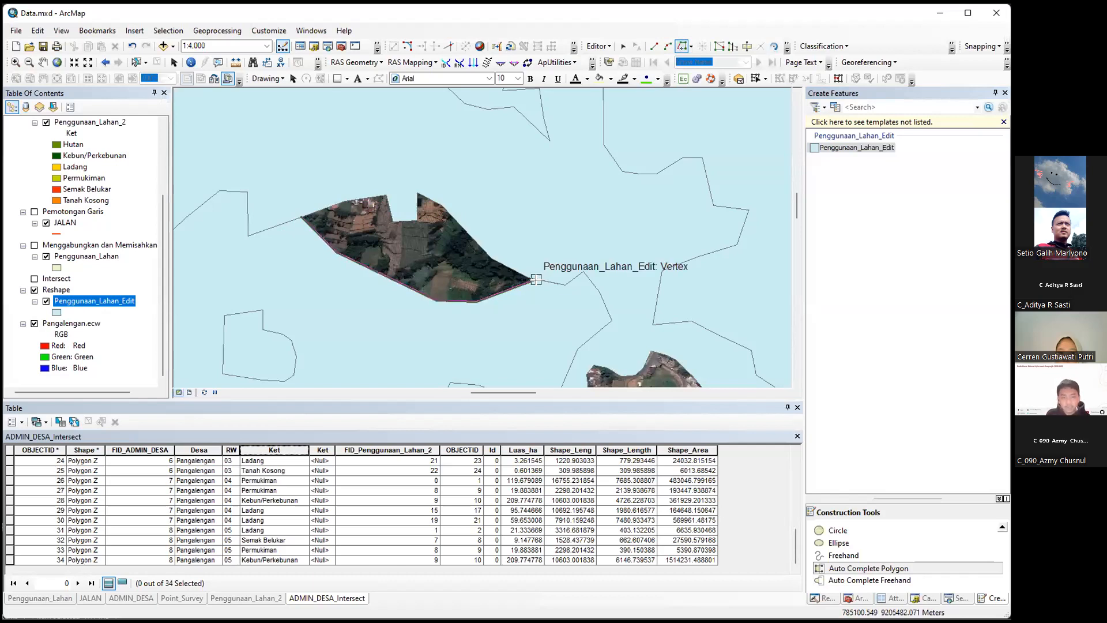
Step: Fill the leaf-shaped gap with a new polygon by tracing its southern edge between the west and east corner vertices
left_click(534, 279)
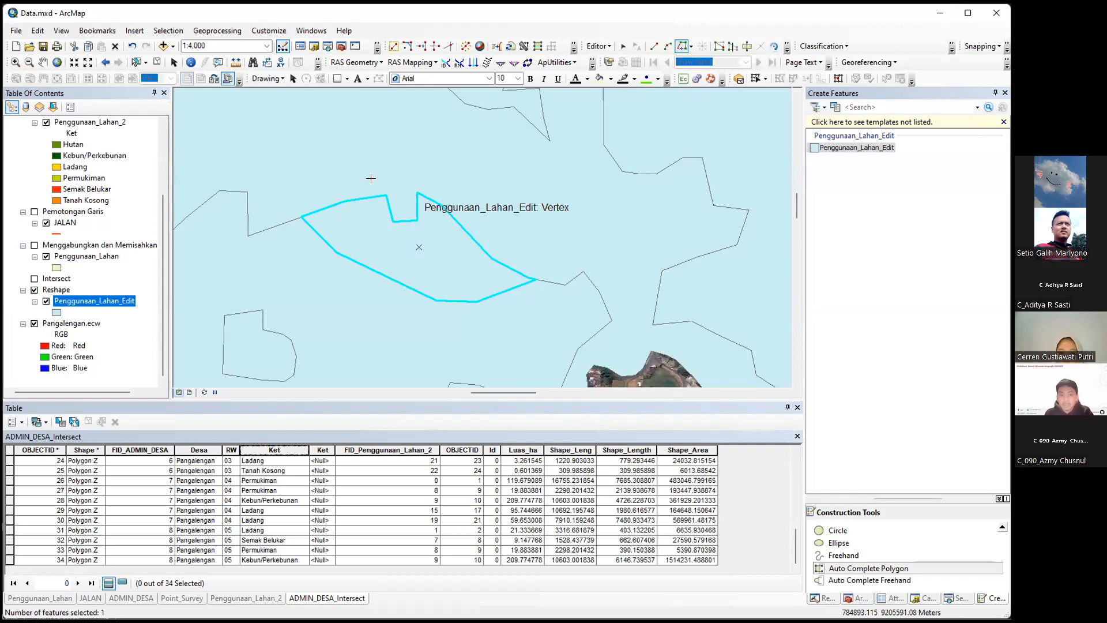
key("F2")
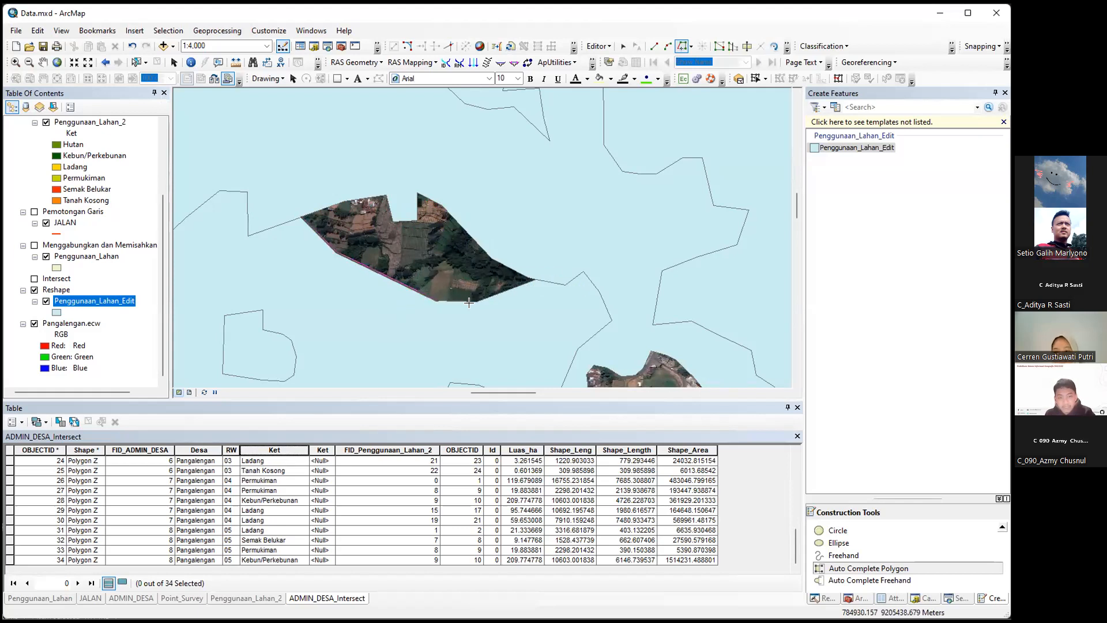
double_click(533, 279)
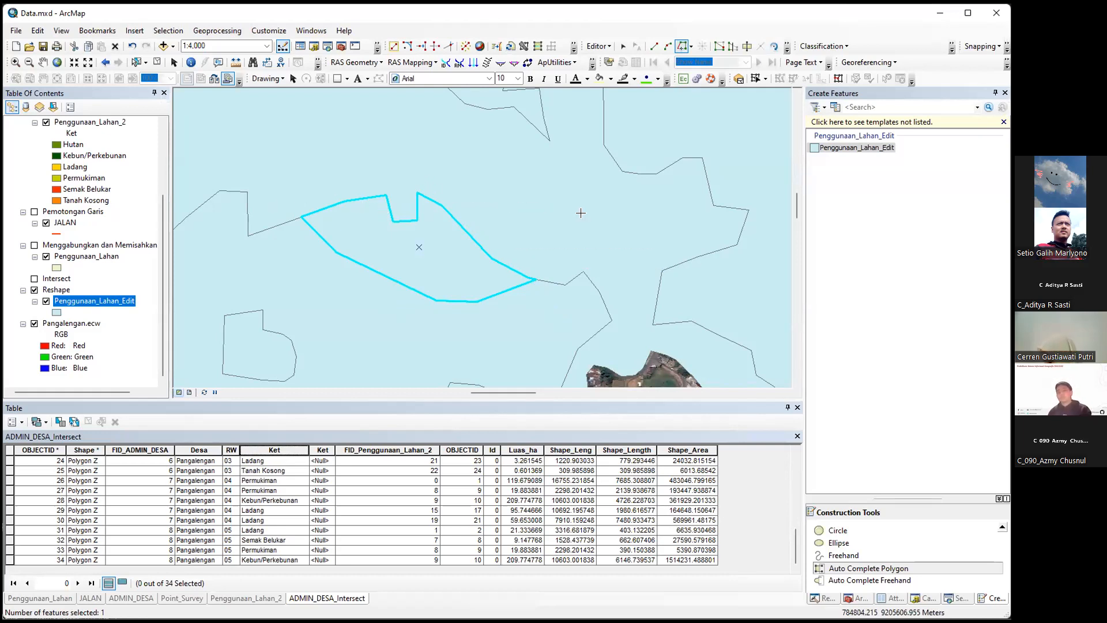
Step: Merge the new gap polygon with the adjoining polygon to its south, keeping the Ladang (Penggunaan_Lahan_Edit) feature
left_click(135, 61)
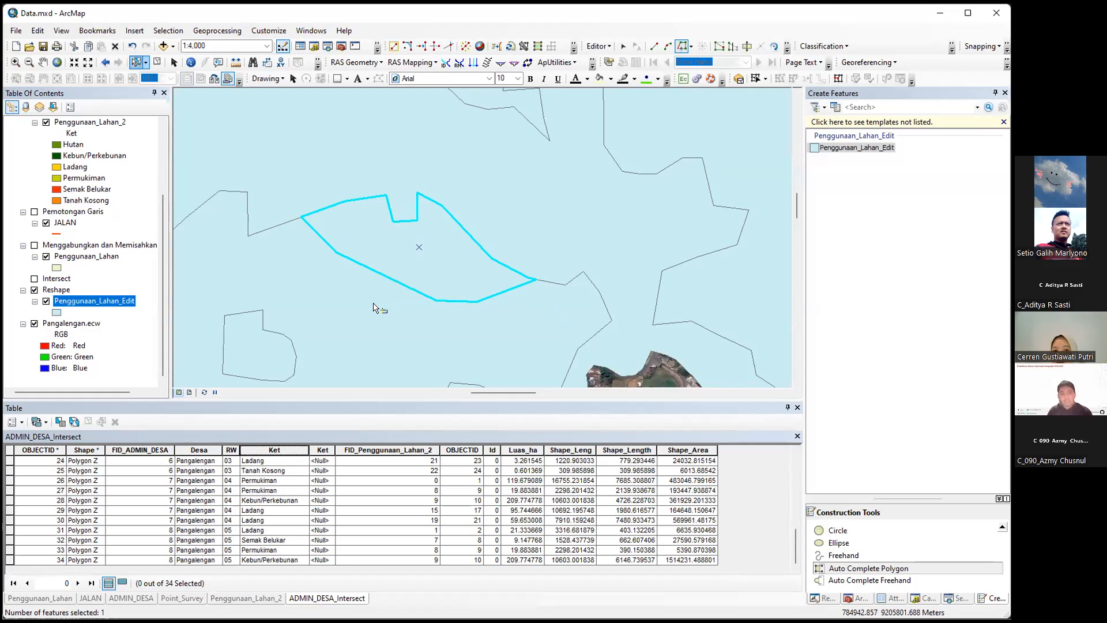
left_click(371, 305, "shift")
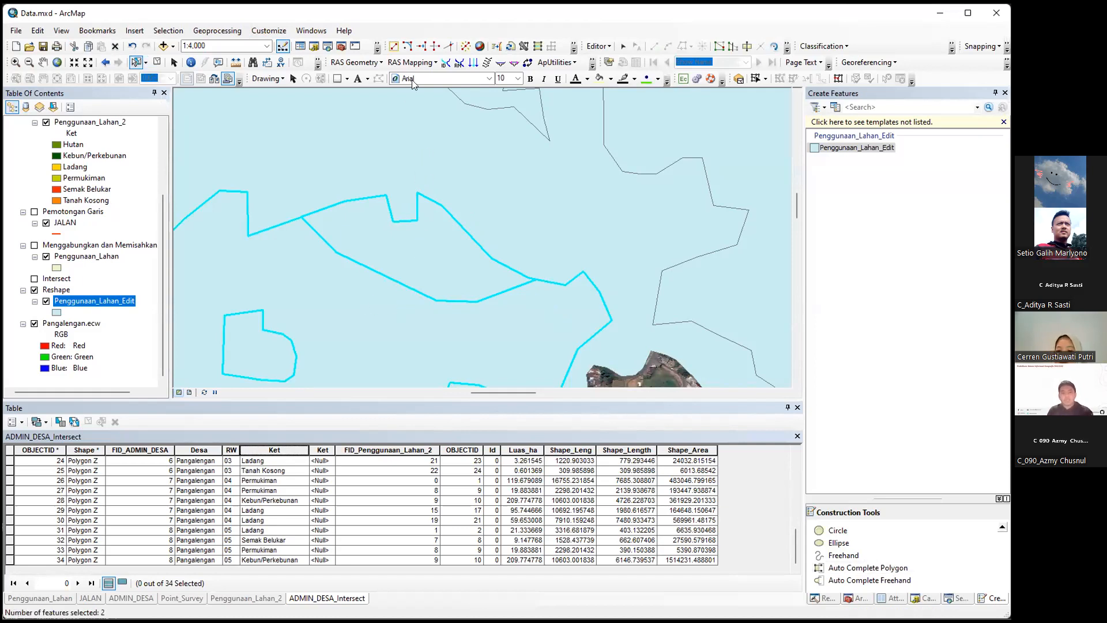
left_click(610, 46)
left_click(611, 123)
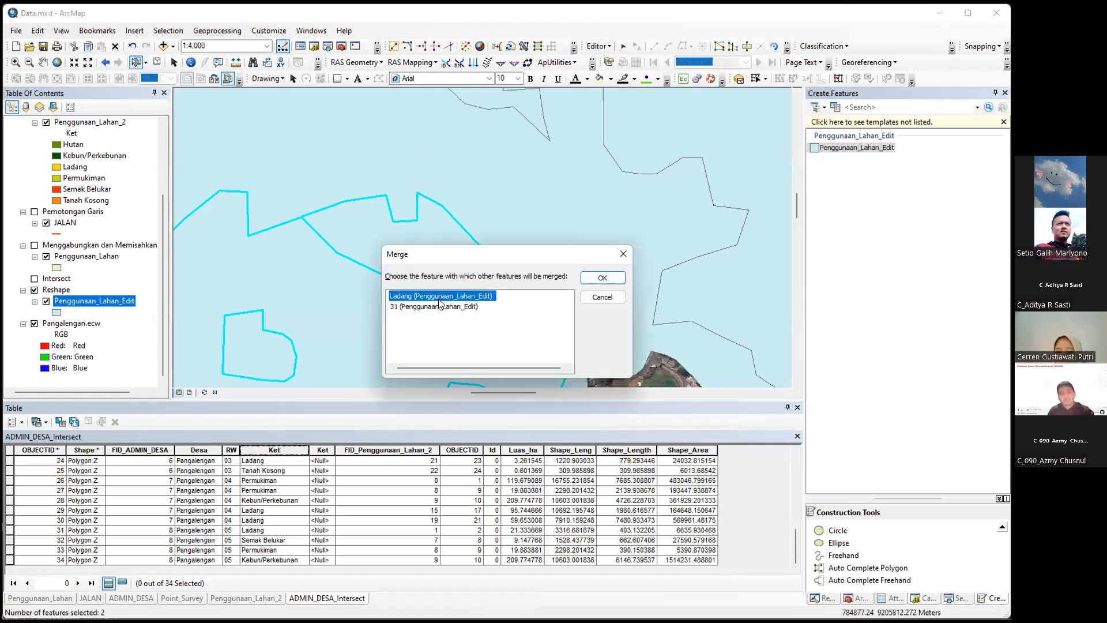
left_click(602, 277)
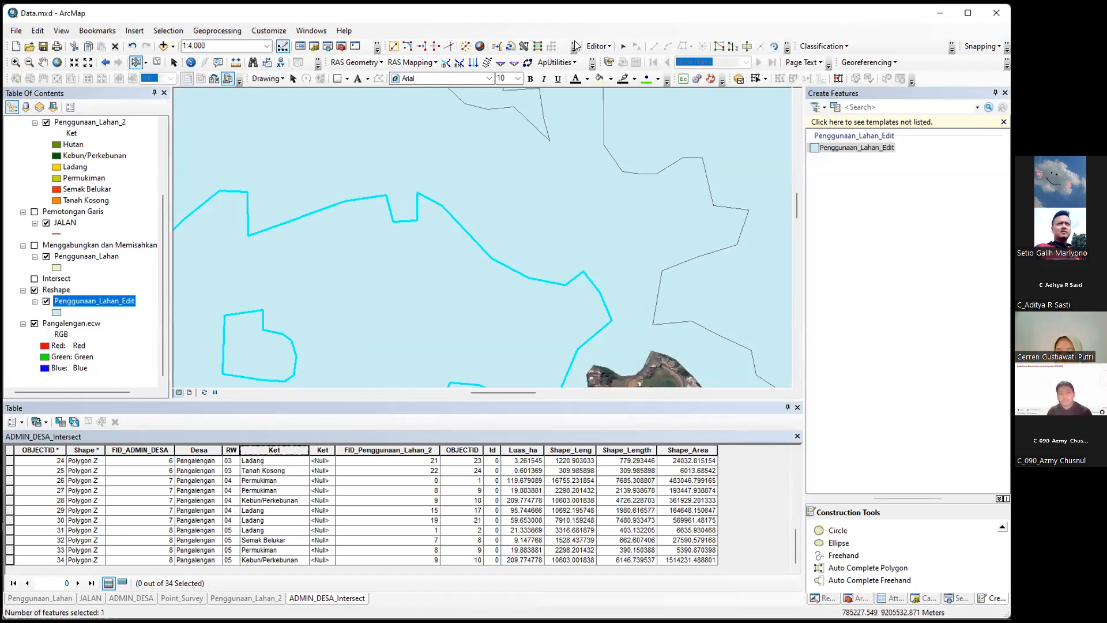
left_click(596, 46)
left_click(618, 45)
Step: Select the polygon south of the gap containing farmland and buildings, and reshape it by tracing the gap's northern edge
scroll(506, 276, "up", 3)
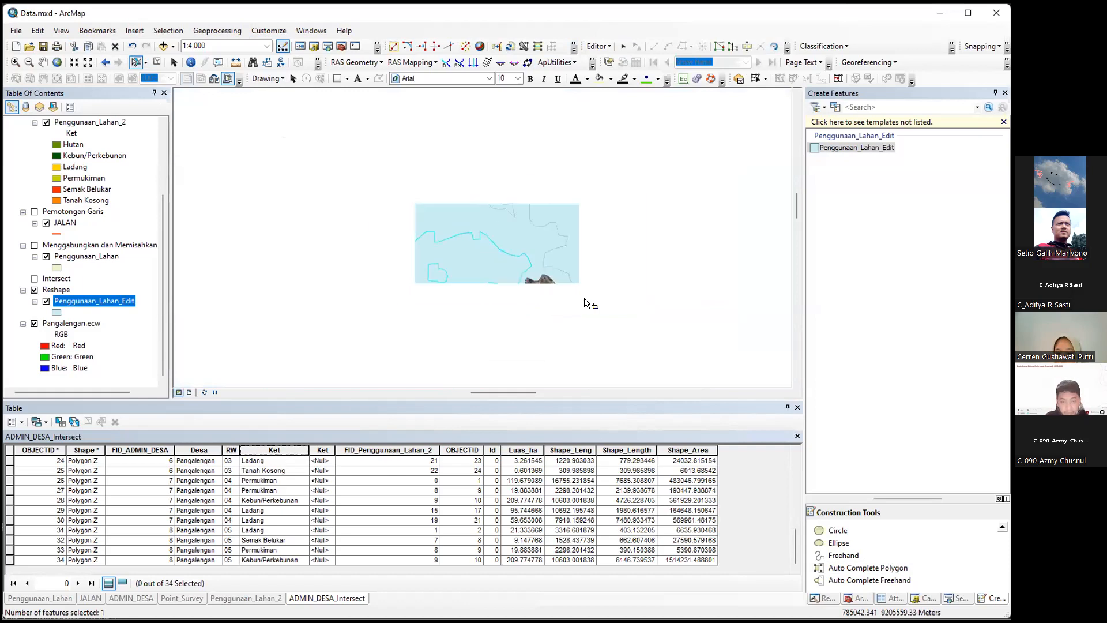
left_click_drag(519, 252, 519, 296)
left_click_drag(493, 233, 437, 301)
scroll(519, 251, "down", 4)
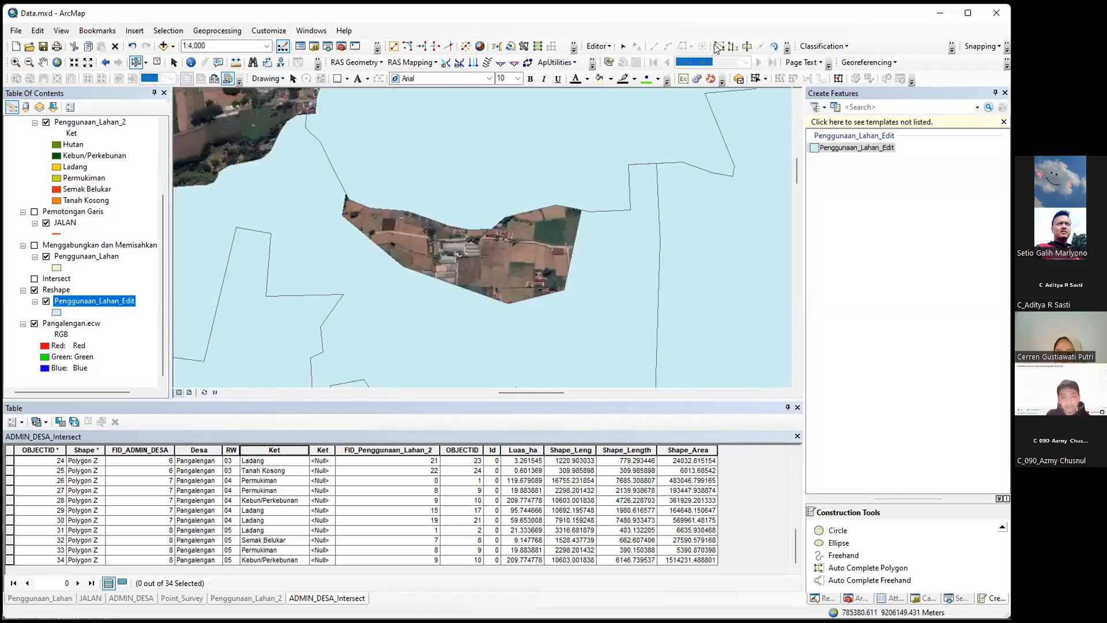
left_click(732, 46)
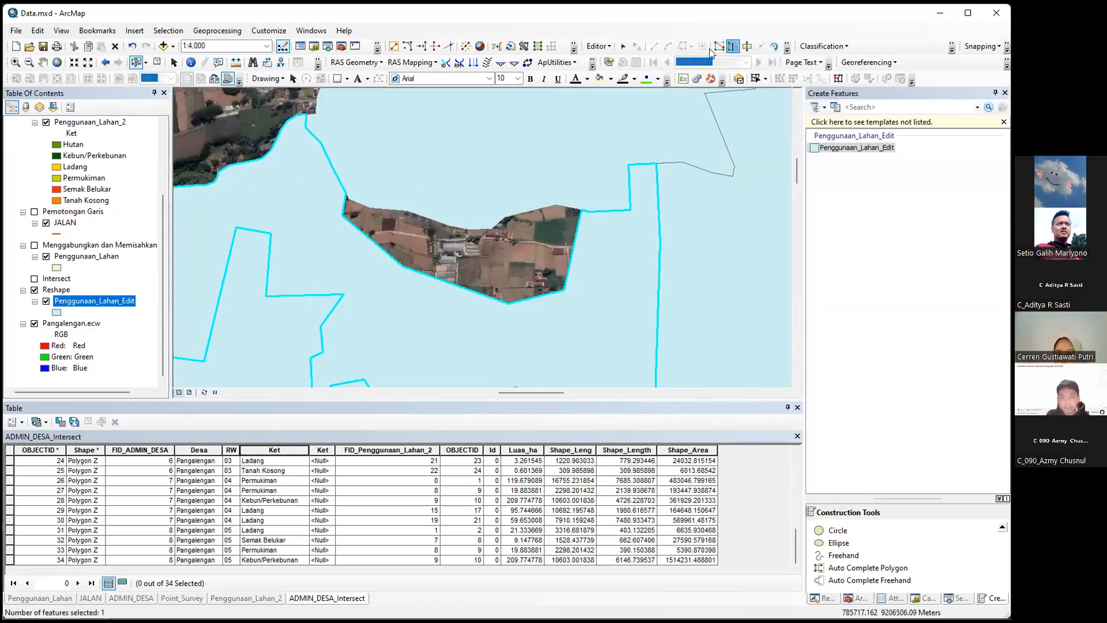
left_click(681, 51)
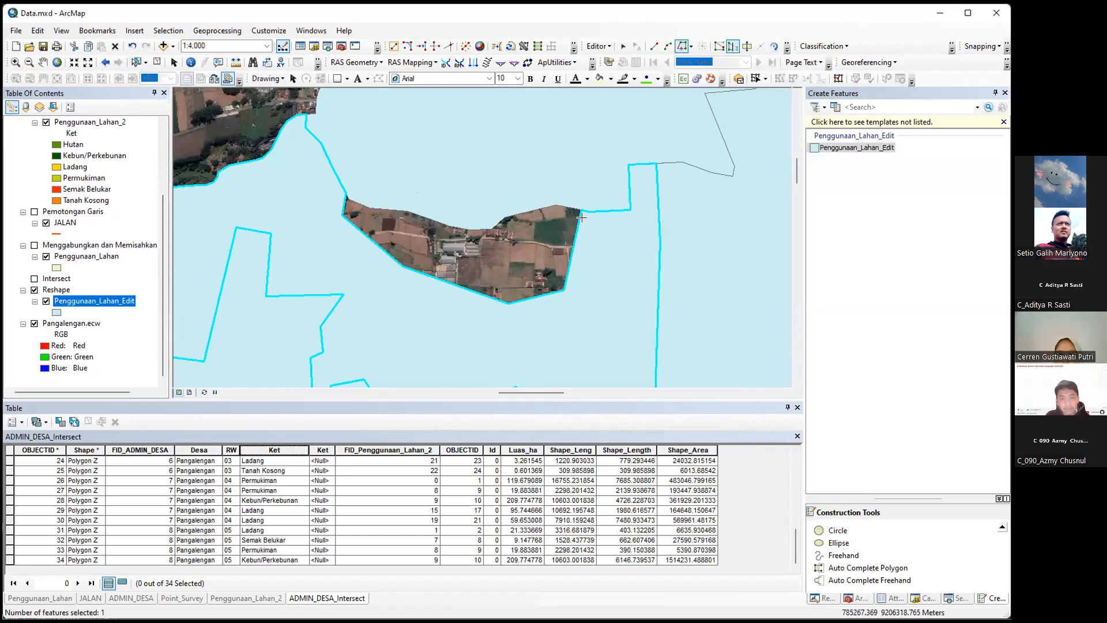
double_click(607, 213)
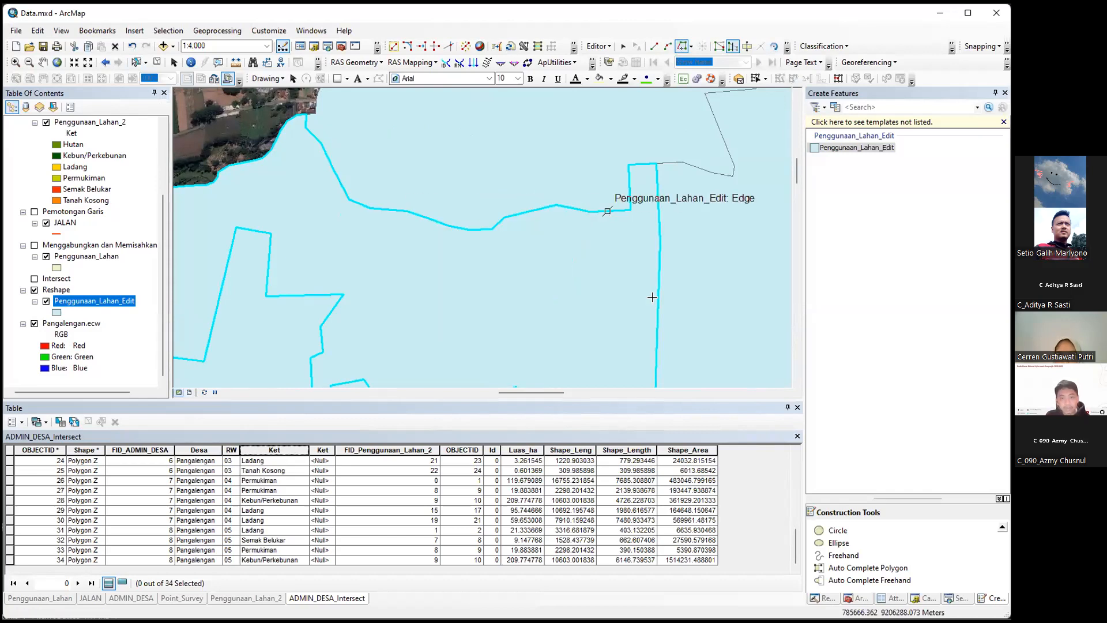
Step: Select the large polygon west of the small dark gap in the eastern area and reshape it by tracing the gap's eastern edge
scroll(494, 270, "down", 5)
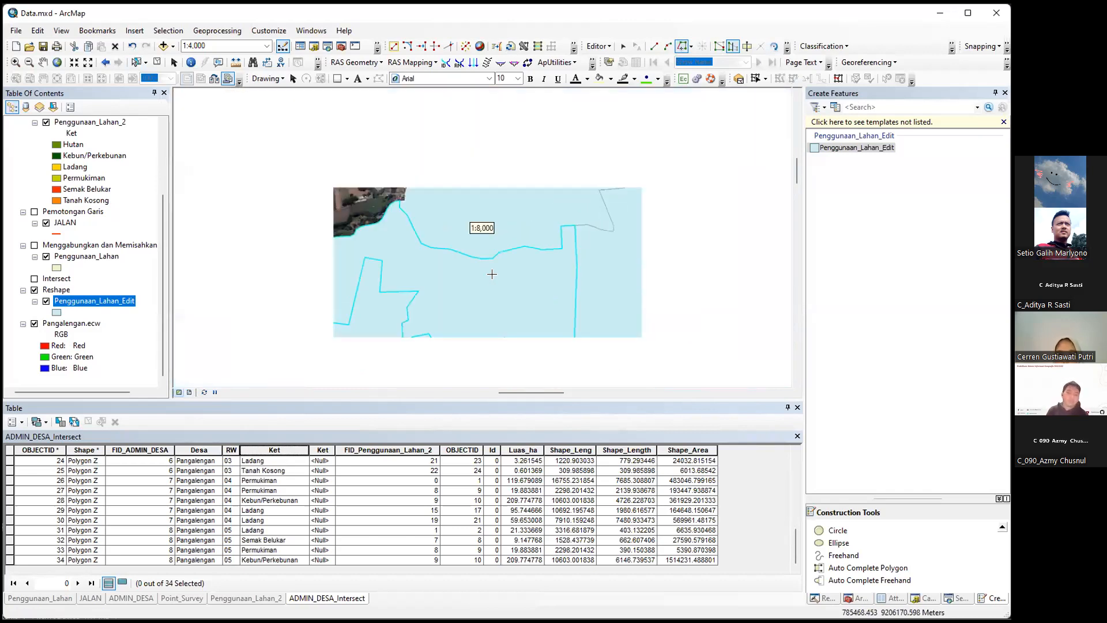
scroll(536, 294, "down", 1)
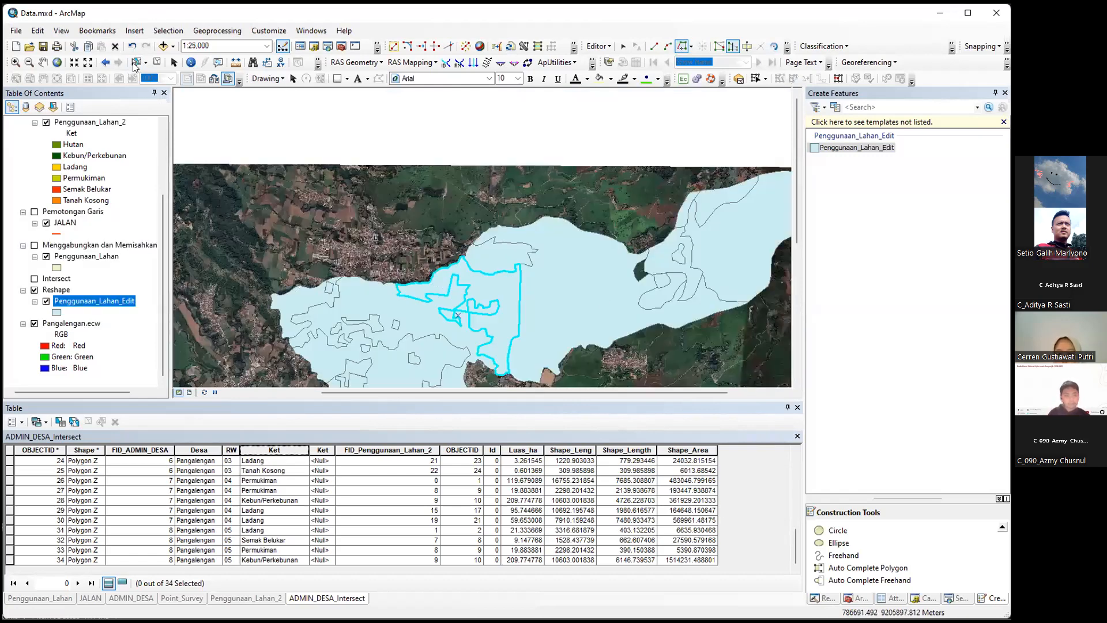
left_click_drag(536, 294, 343, 278)
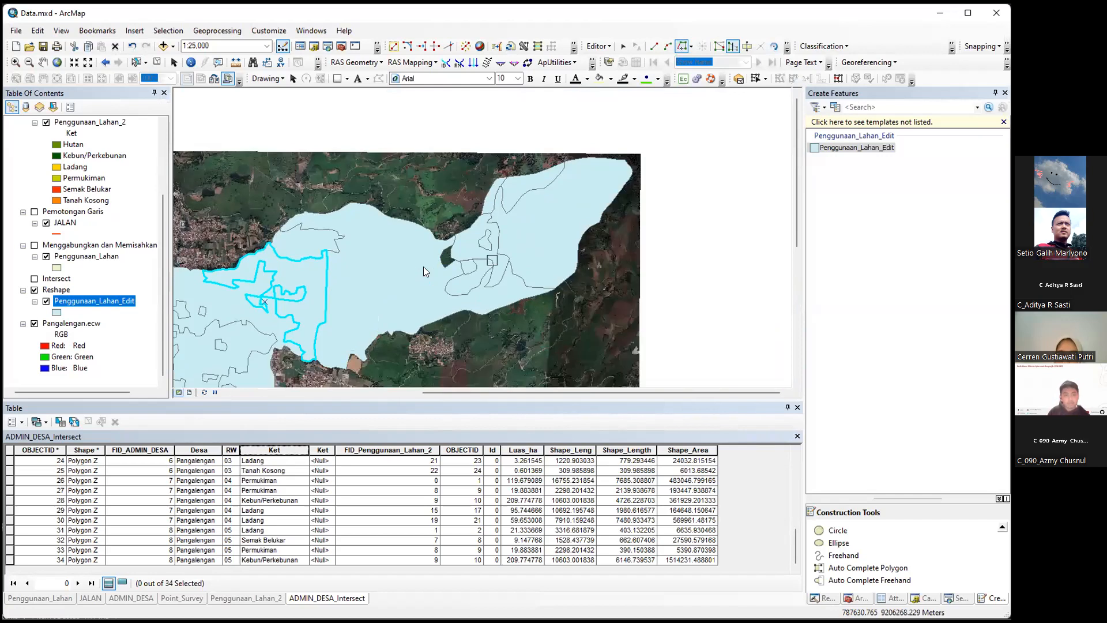
scroll(419, 268, "up", 8)
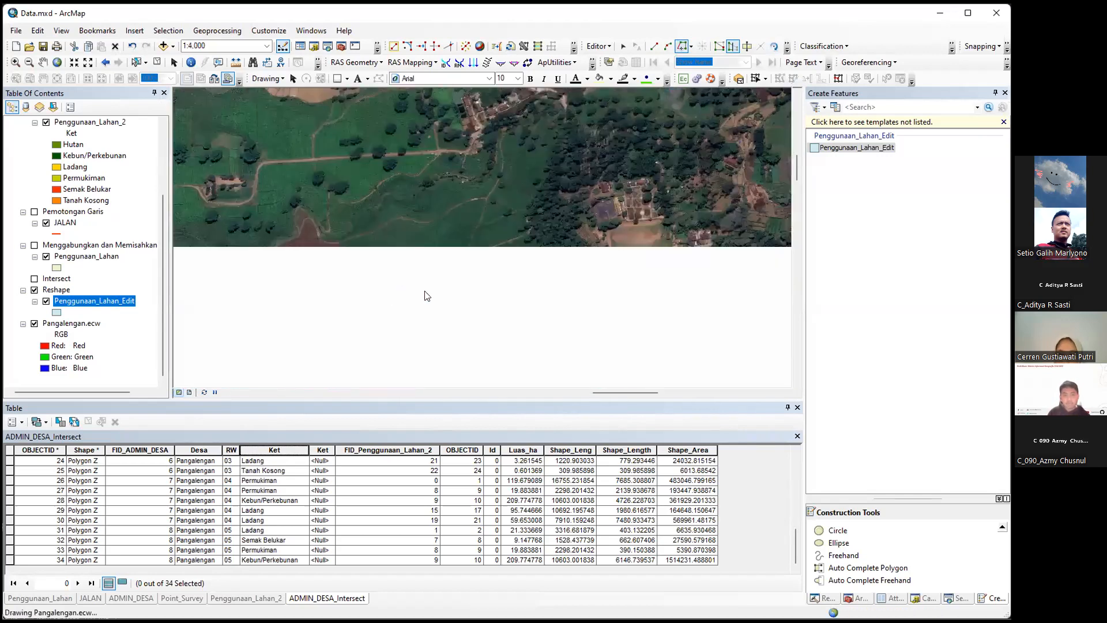
scroll(426, 295, "down", 4)
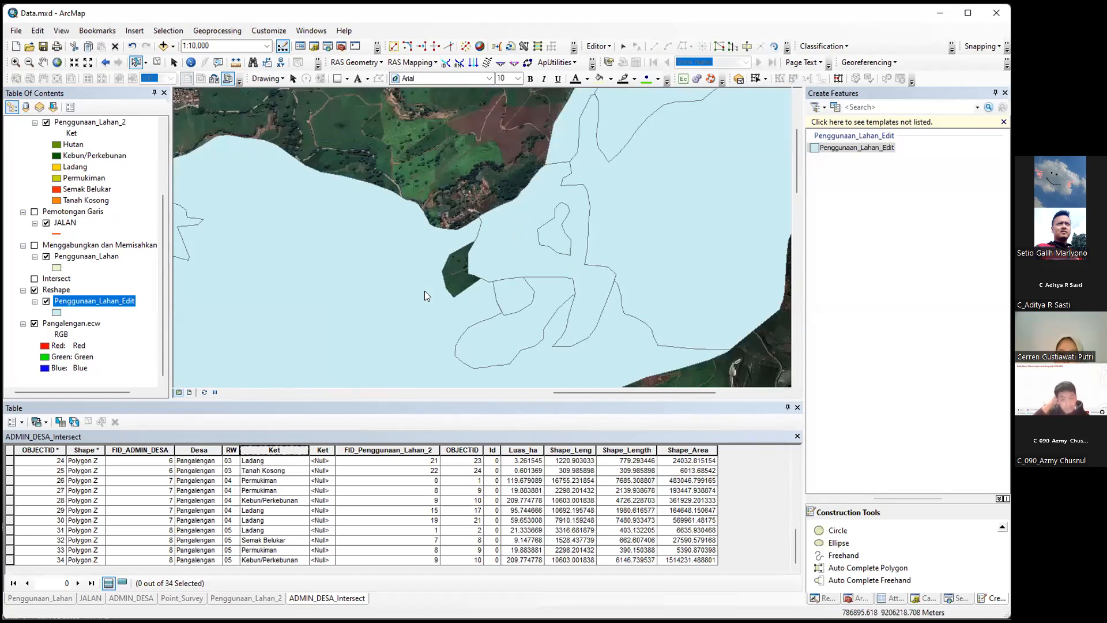
scroll(448, 272, "up", 3)
left_click(447, 264)
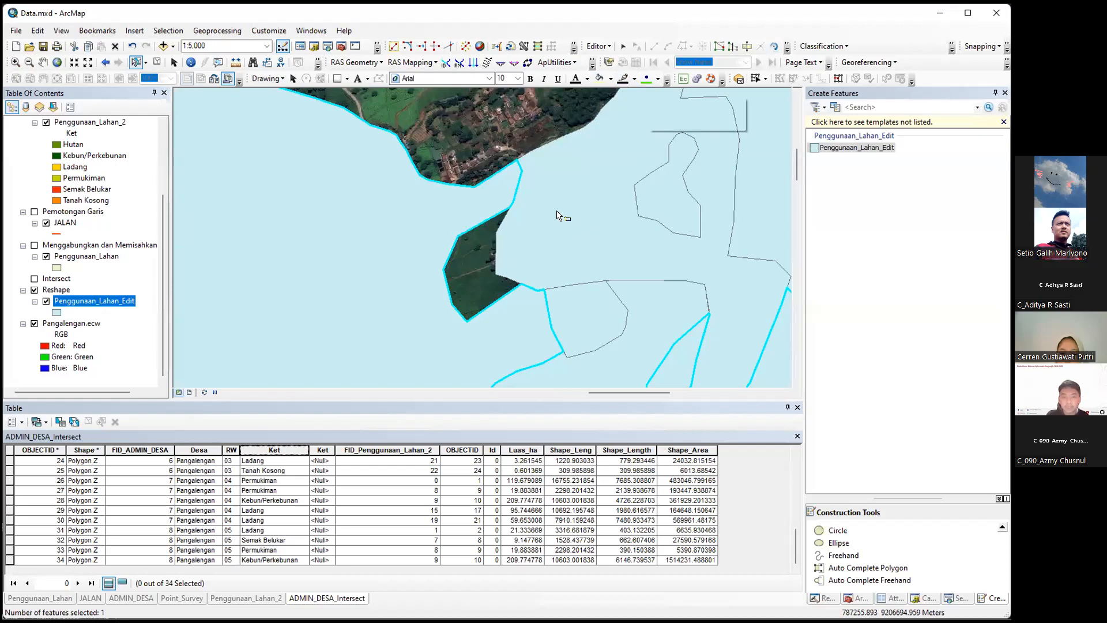
left_click(480, 126)
left_click(426, 206)
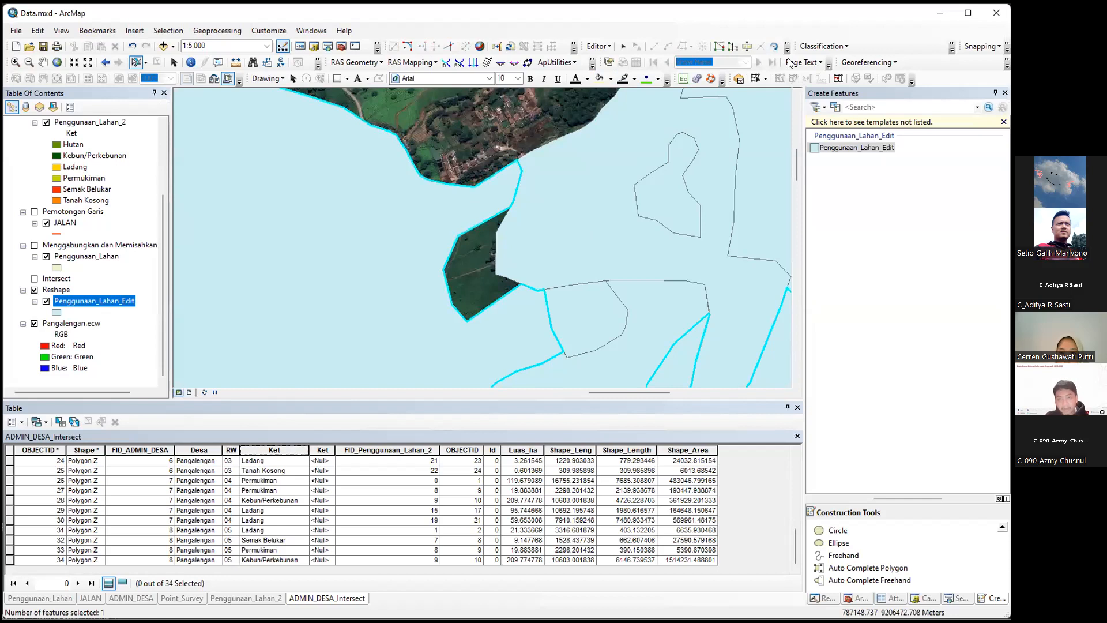
left_click(733, 52)
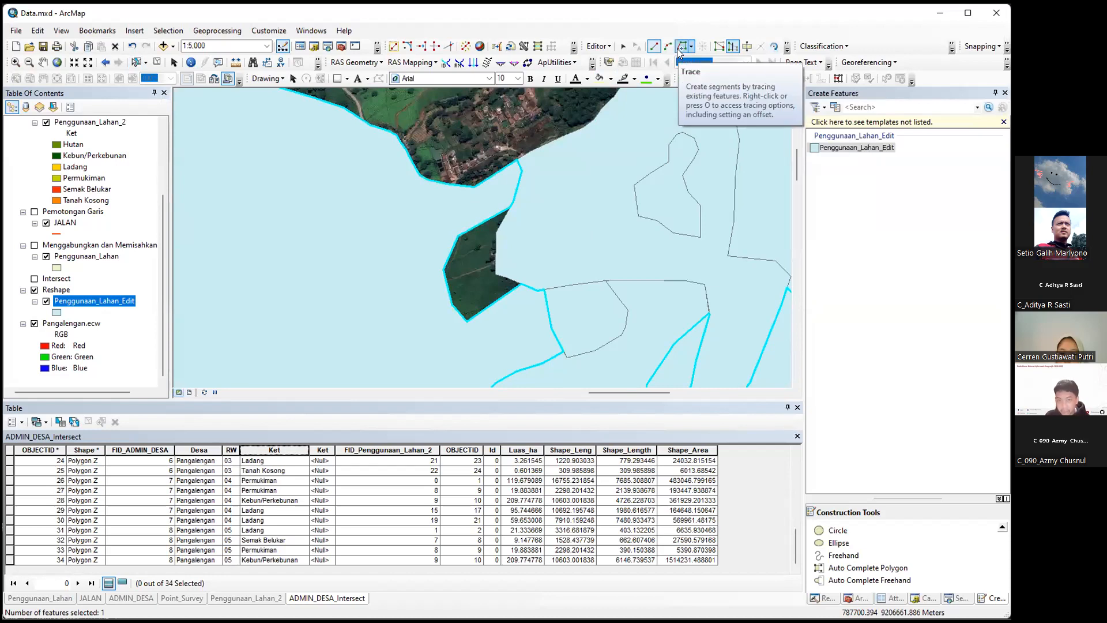
left_click(680, 48)
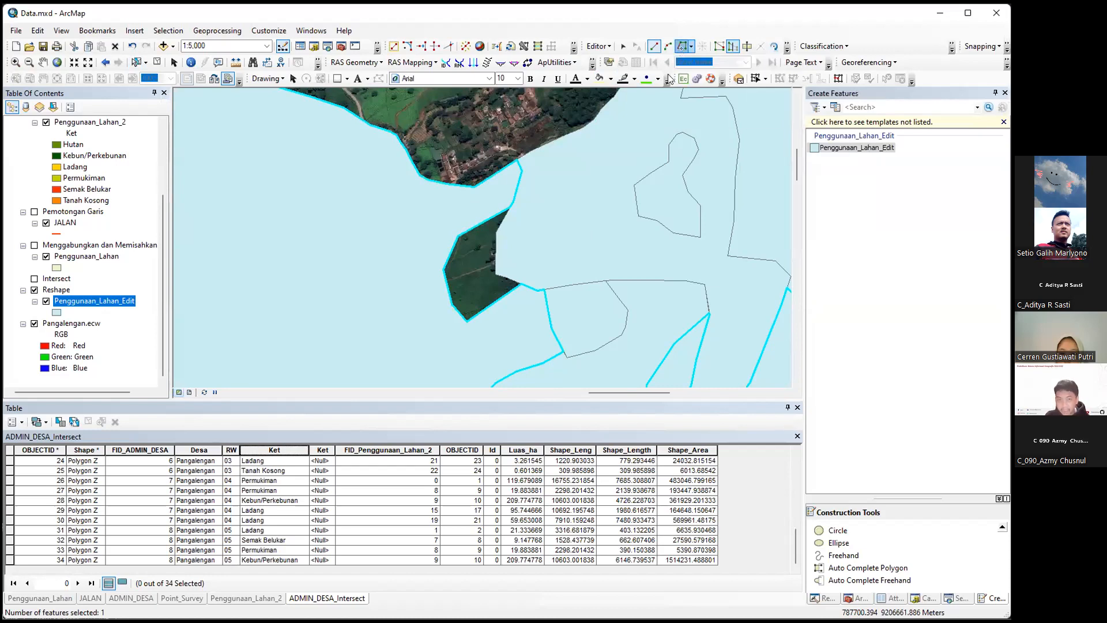
left_click(519, 183)
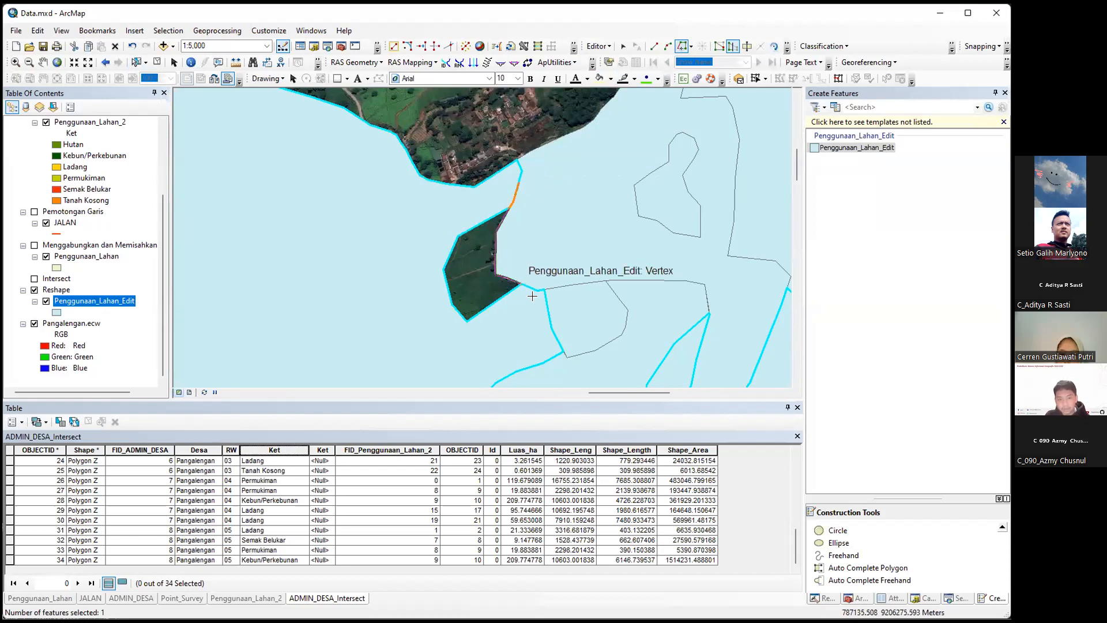
left_click(532, 296)
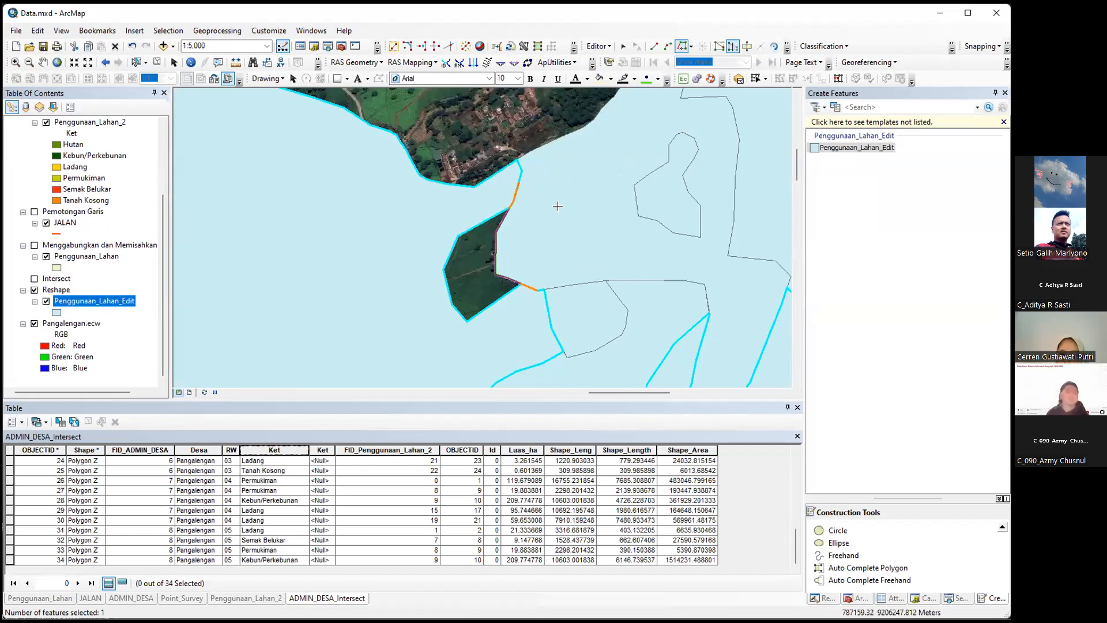
key("F2")
scroll(588, 254, "down", 3)
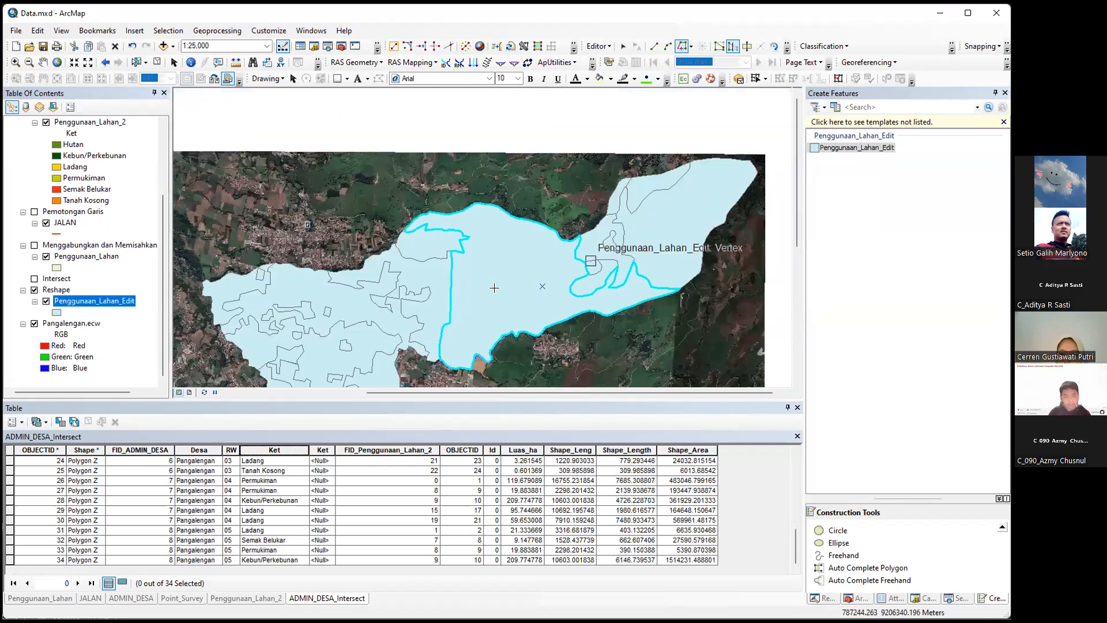
scroll(489, 290, "down", 1)
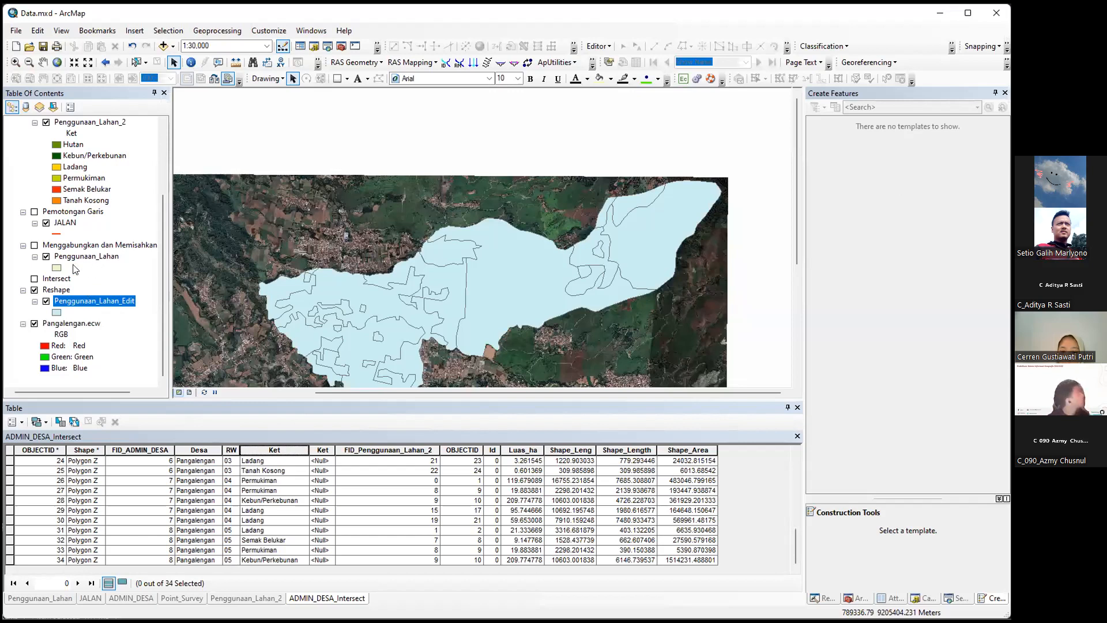
scroll(64, 258, "up", 3)
scroll(63, 258, "down", 3)
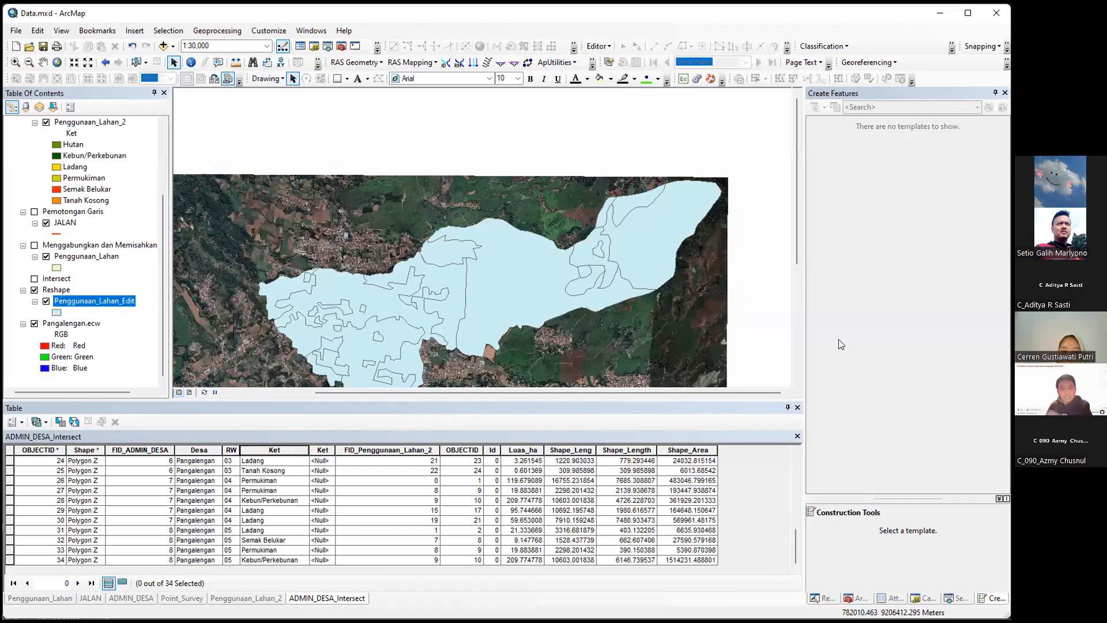
scroll(412, 242, "up", 1)
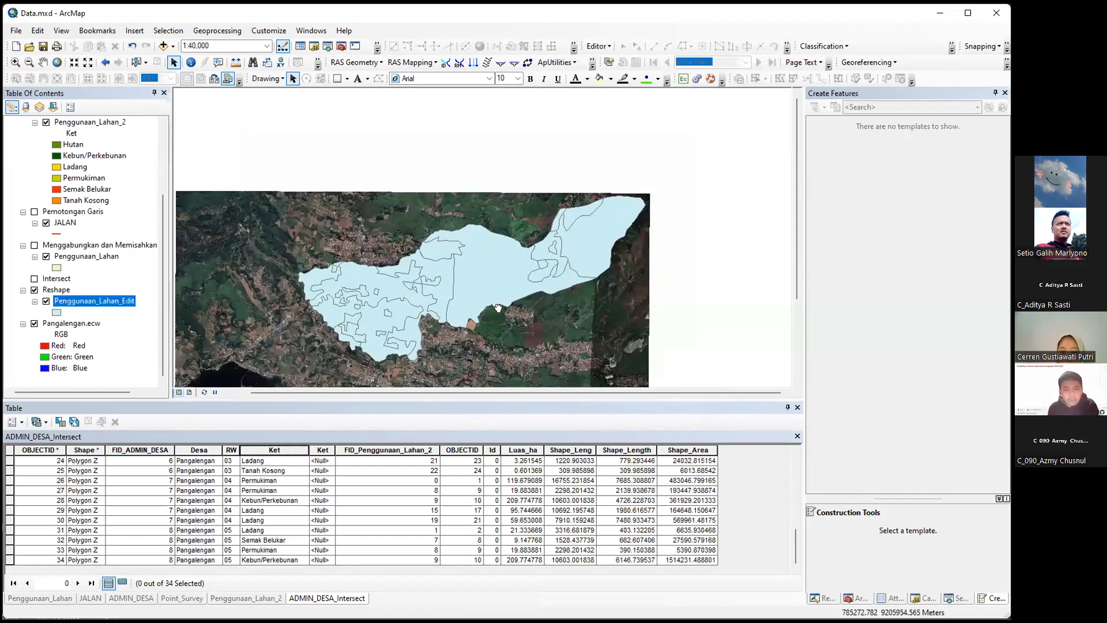
scroll(493, 303, "down", 2)
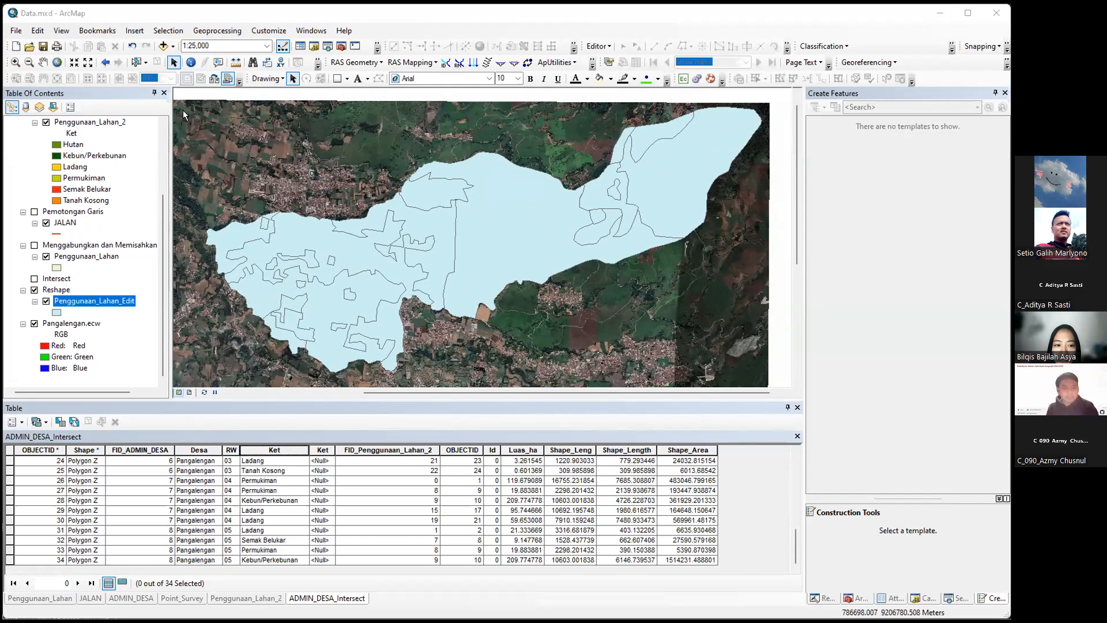
Step: Start editing Penggunaan_Lahan_Edit and reshape the central polygon's straight eastern edge into a bulge overlapping the large eastern polygon
left_click(136, 62)
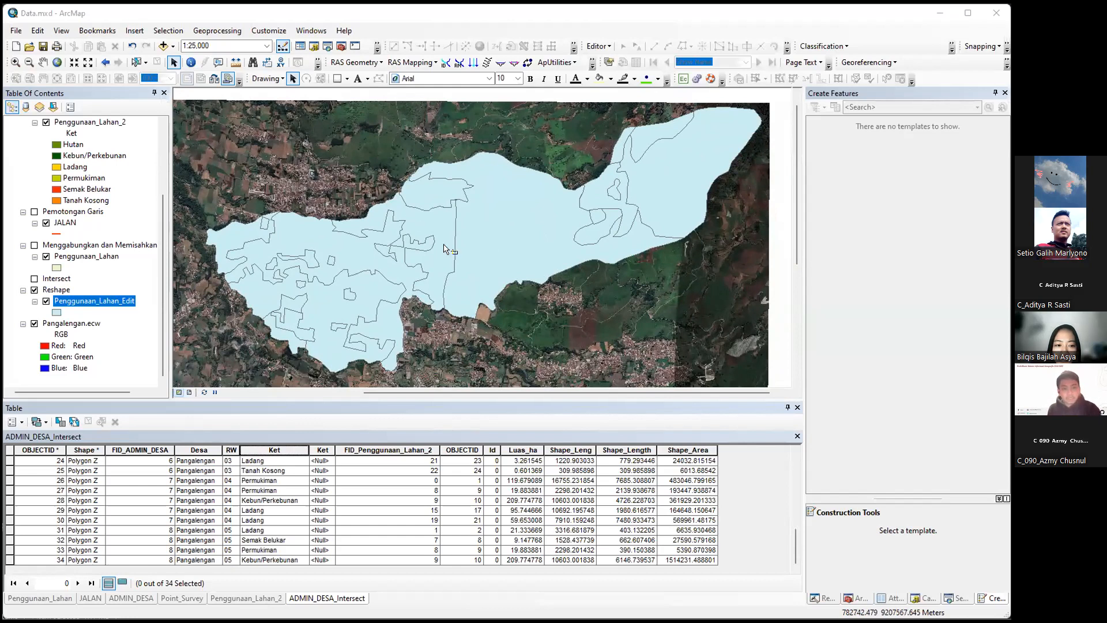
scroll(472, 256, "up", 3)
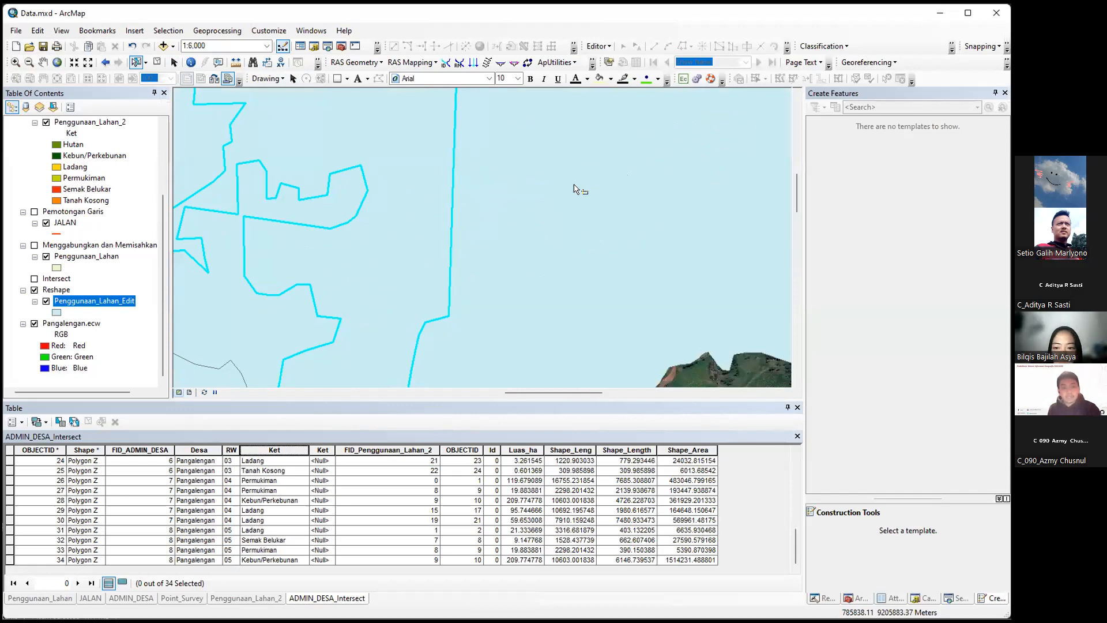
left_click_drag(575, 186, 571, 198)
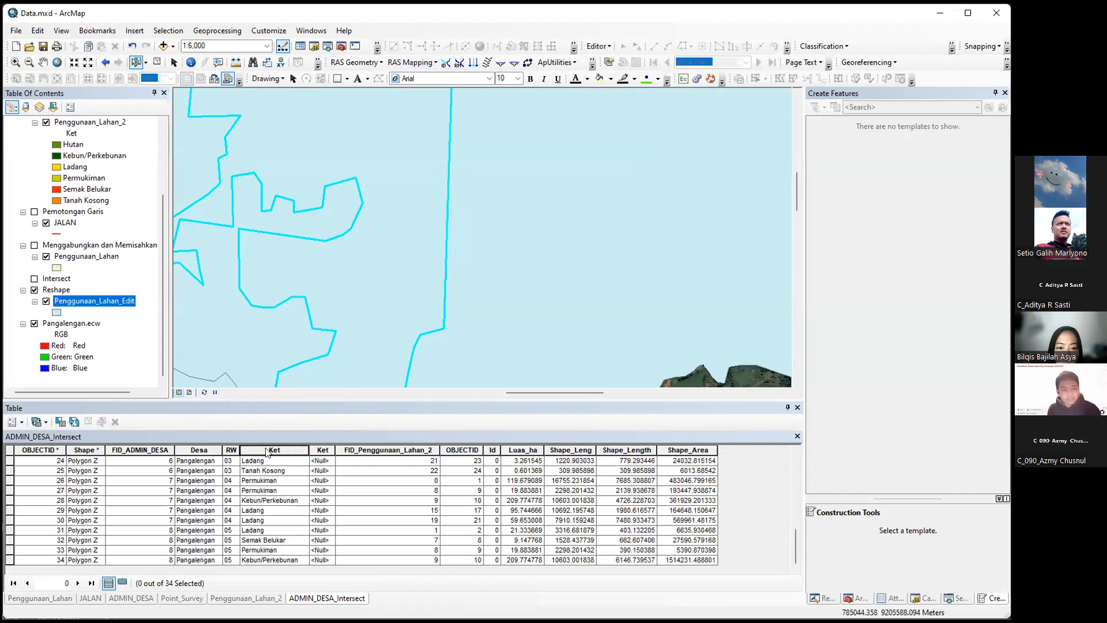
right_click(113, 301)
mouse_move(267, 454)
left_click(314, 454)
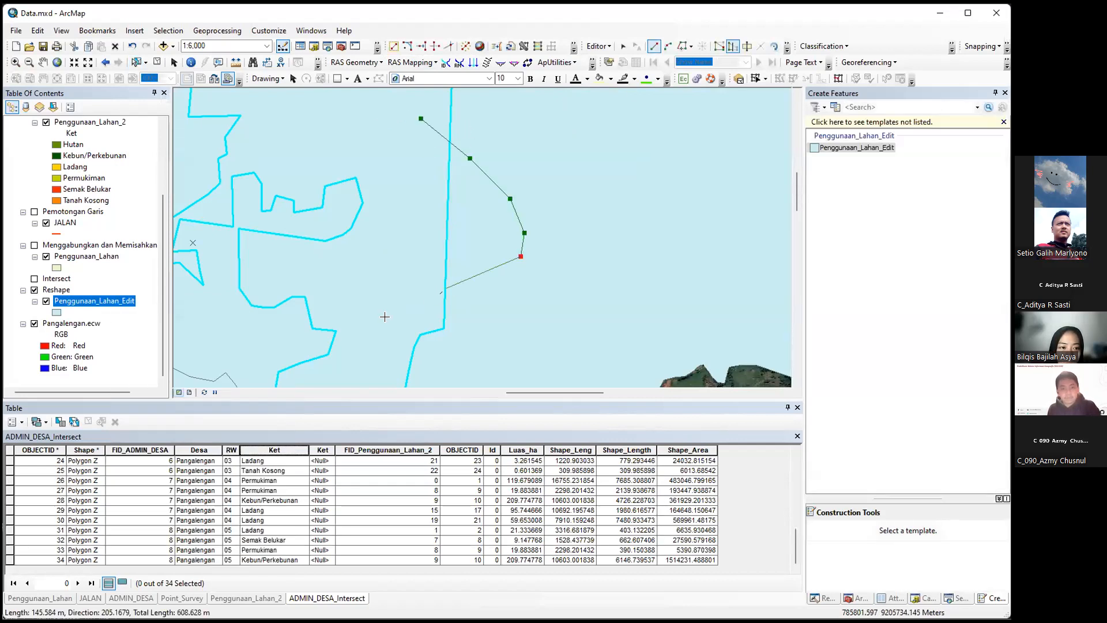
double_click(447, 332)
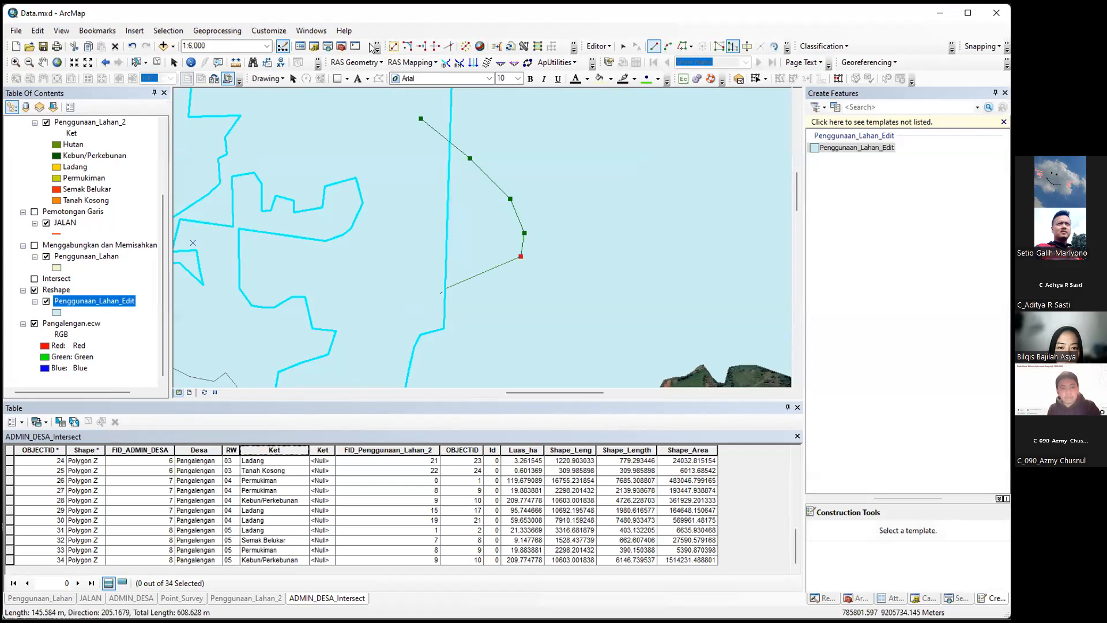
Step: Select the polygons on both sides of the bulge in turn to examine their overlap, ending with the large eastern polygon selected
left_click(156, 62)
left_click(468, 206)
left_click(409, 169)
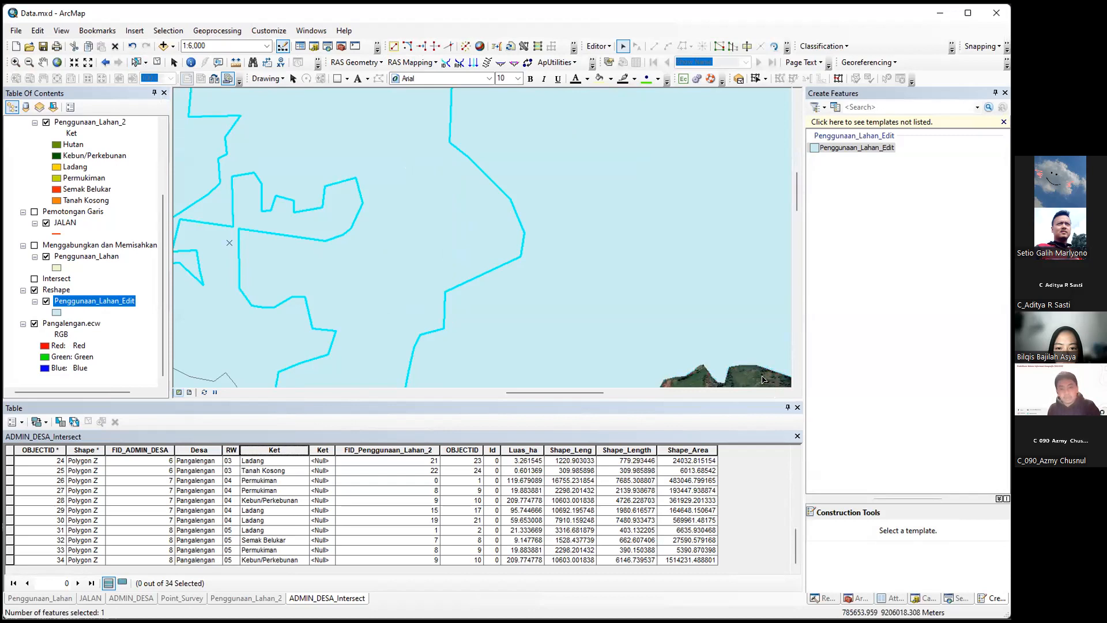
scroll(576, 242, "down", 4)
left_click(156, 62)
left_click(136, 62)
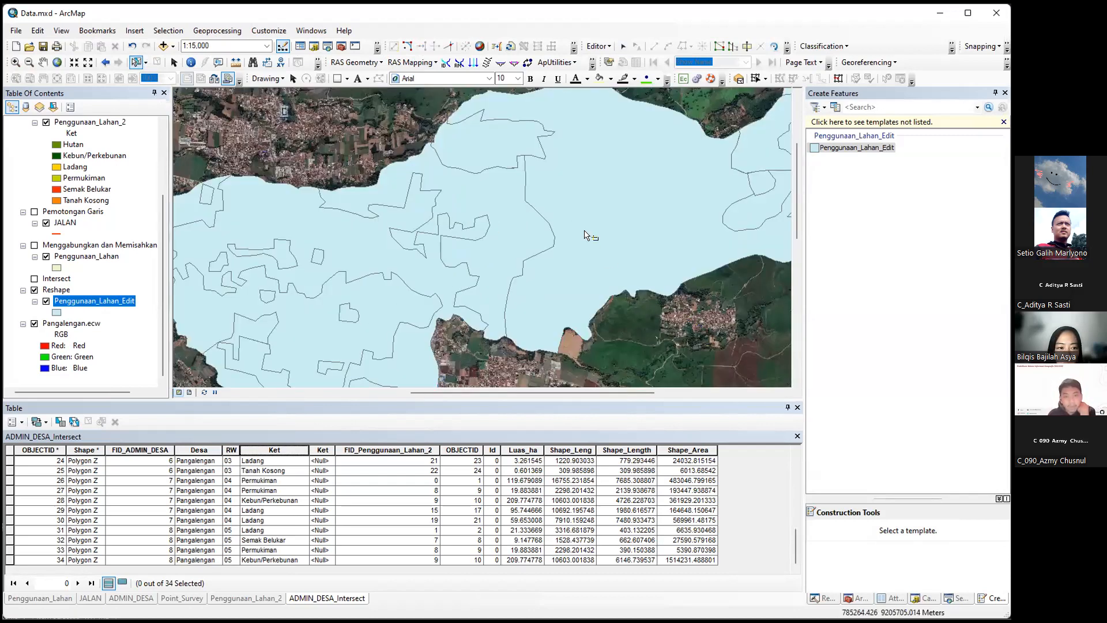
left_click(547, 234)
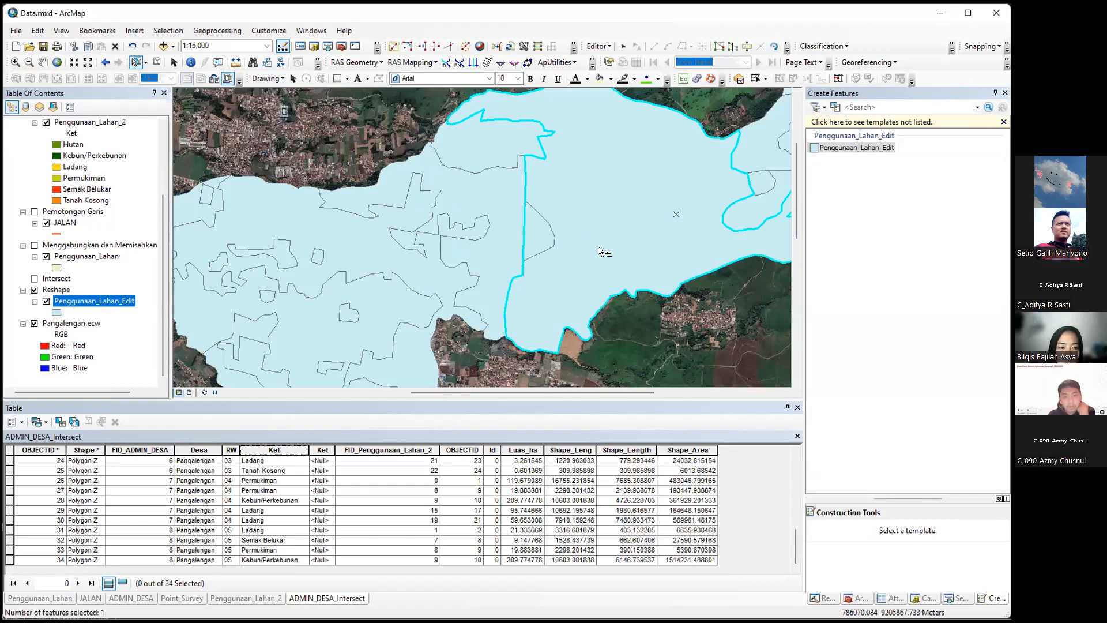
left_click(217, 30)
left_click(231, 57)
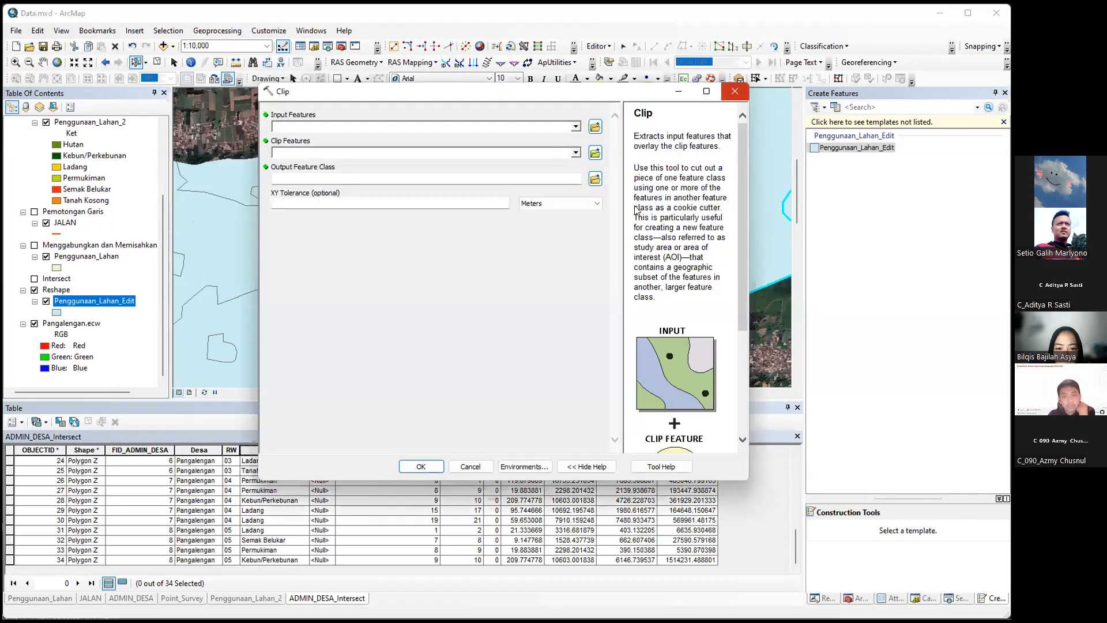
left_click(734, 91)
Step: Try the Editor's Clip with the large eastern polygon to cut the bulge off its western neighbour, and undo the clip
left_click(597, 46)
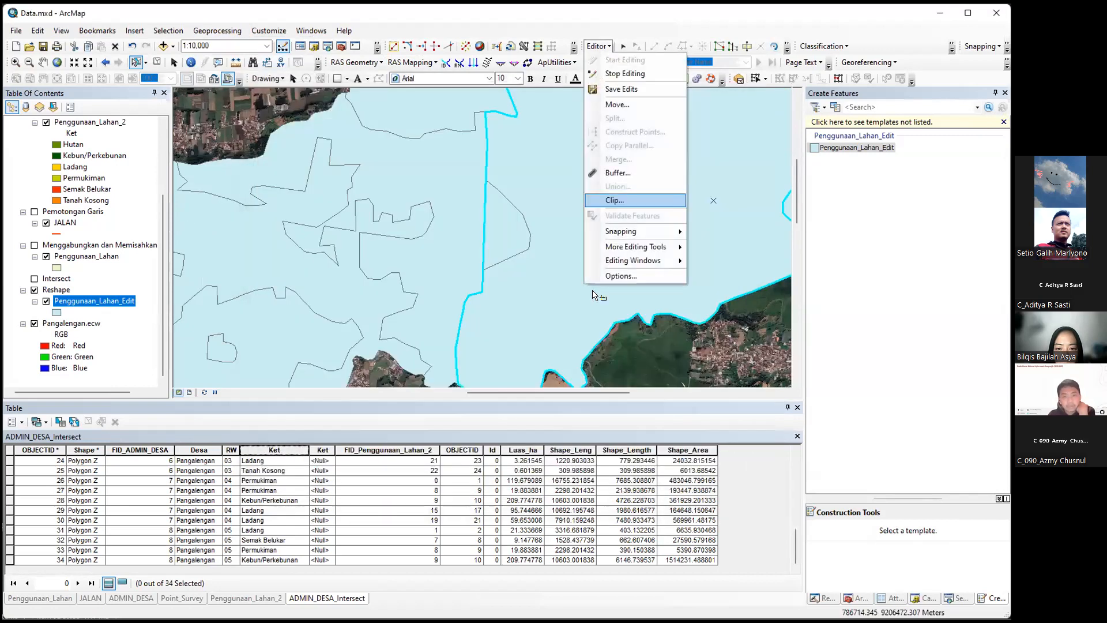
left_click(633, 202)
key("Return")
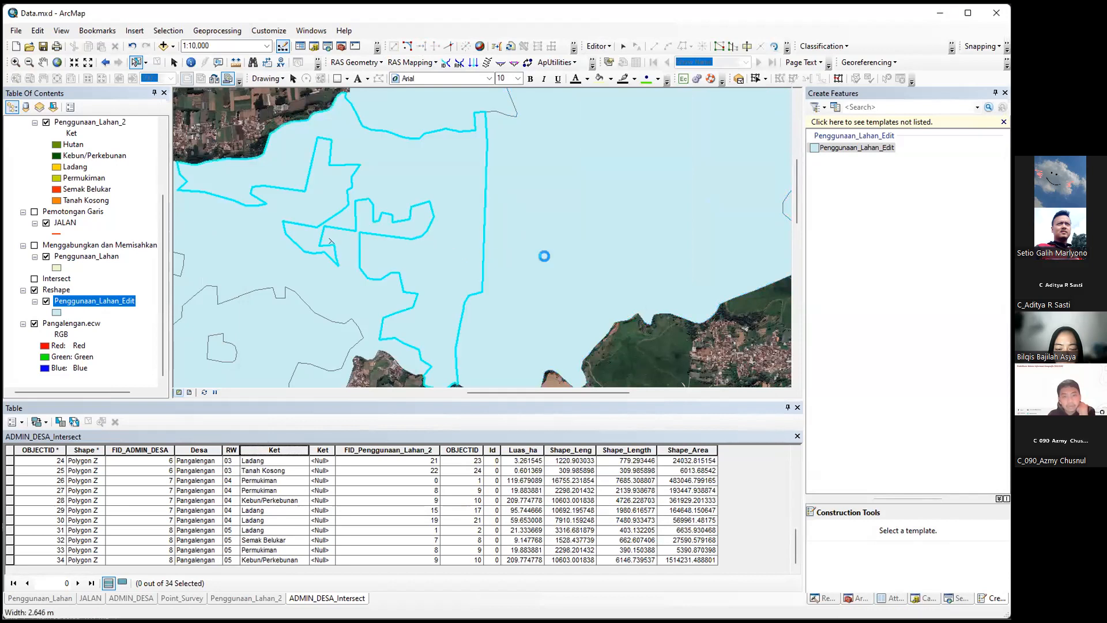
left_click(579, 268)
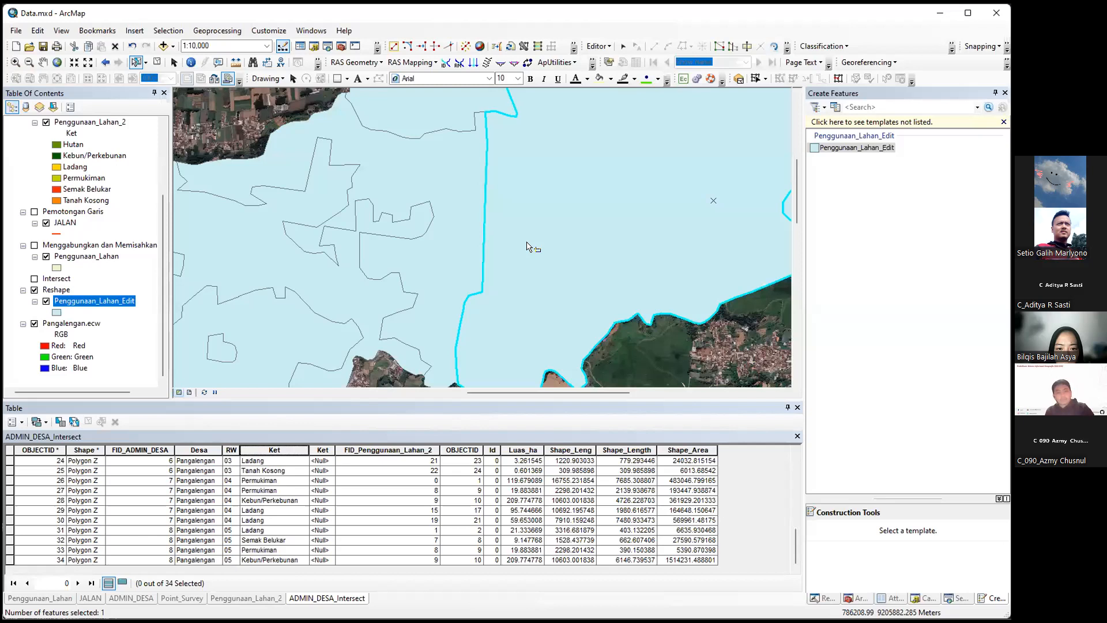
left_click(587, 254)
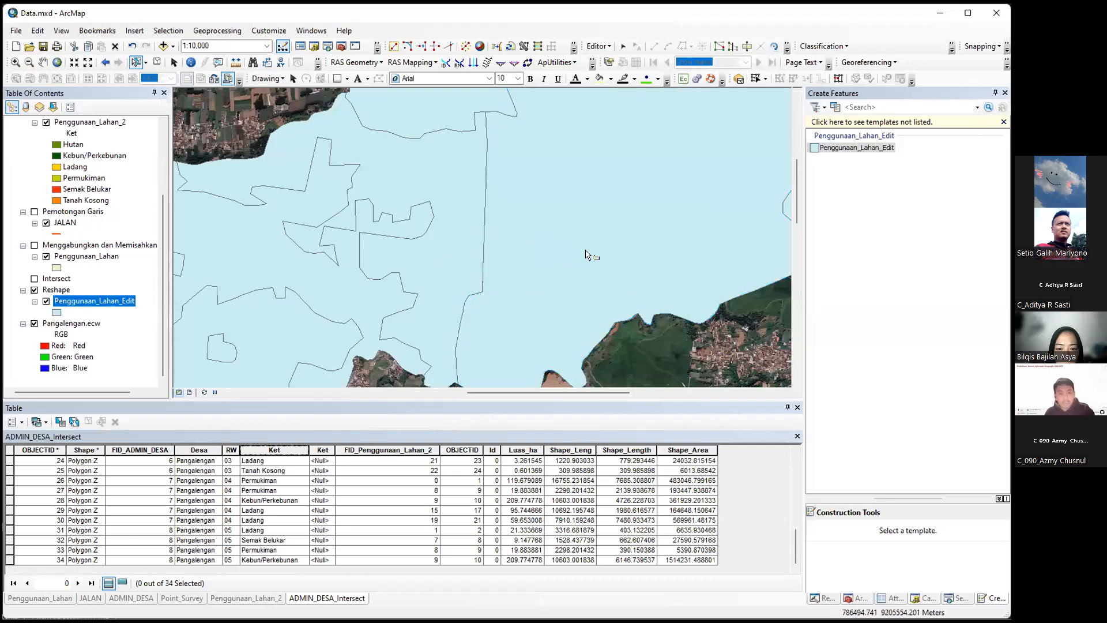
key("ctrl+z")
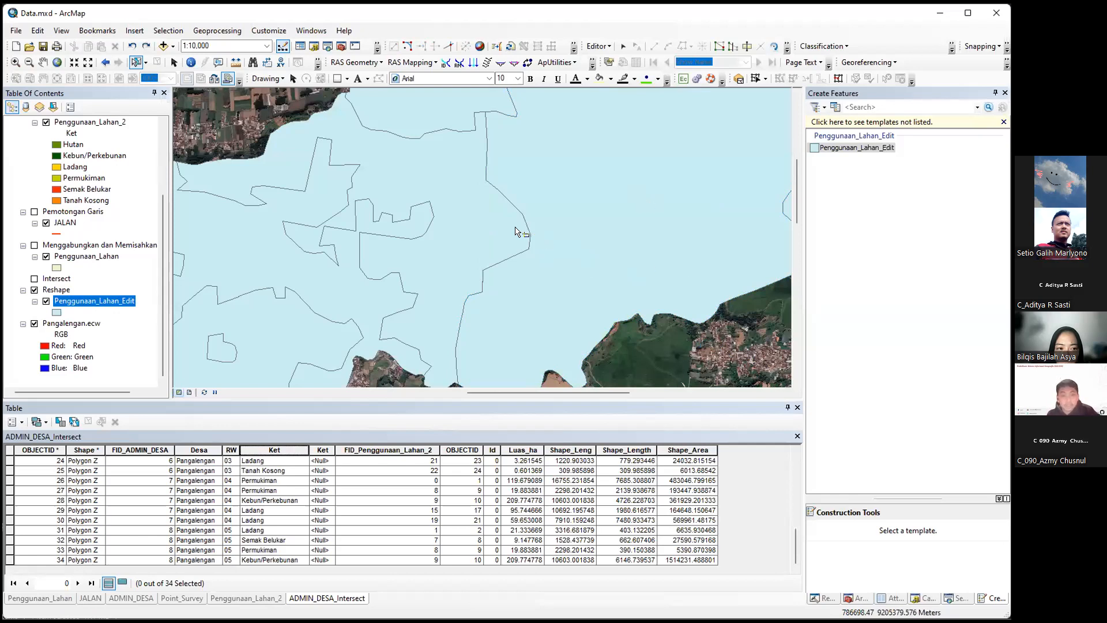
Step: Try to reshape the central polygon's bulging eastern edge back along the large eastern polygon's straight boundary, and undo the reshape
left_click(476, 260)
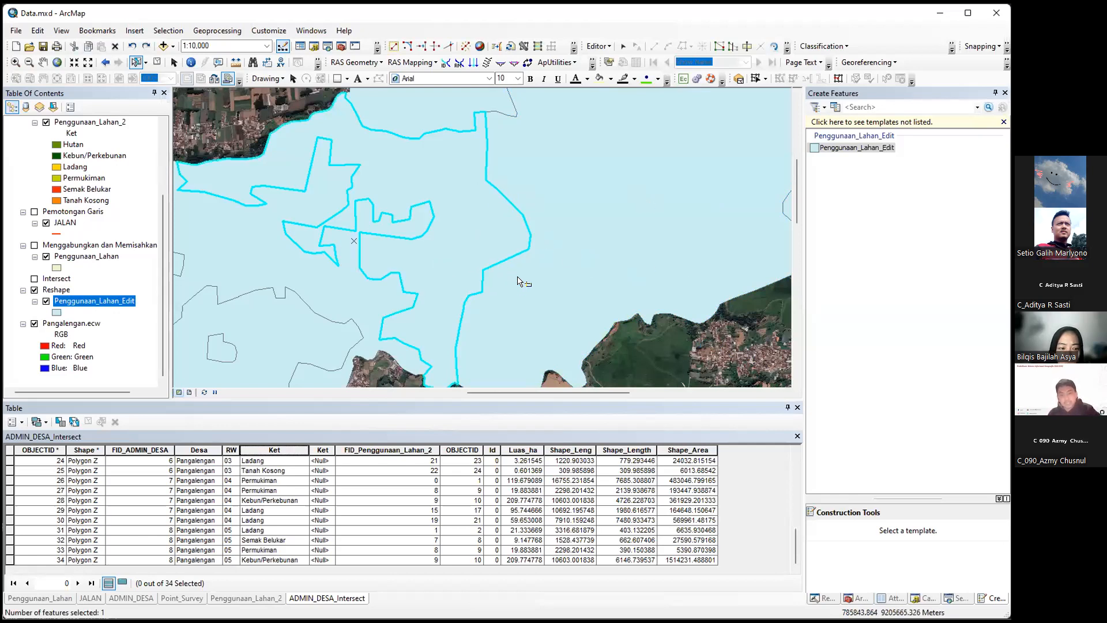
left_click(663, 245)
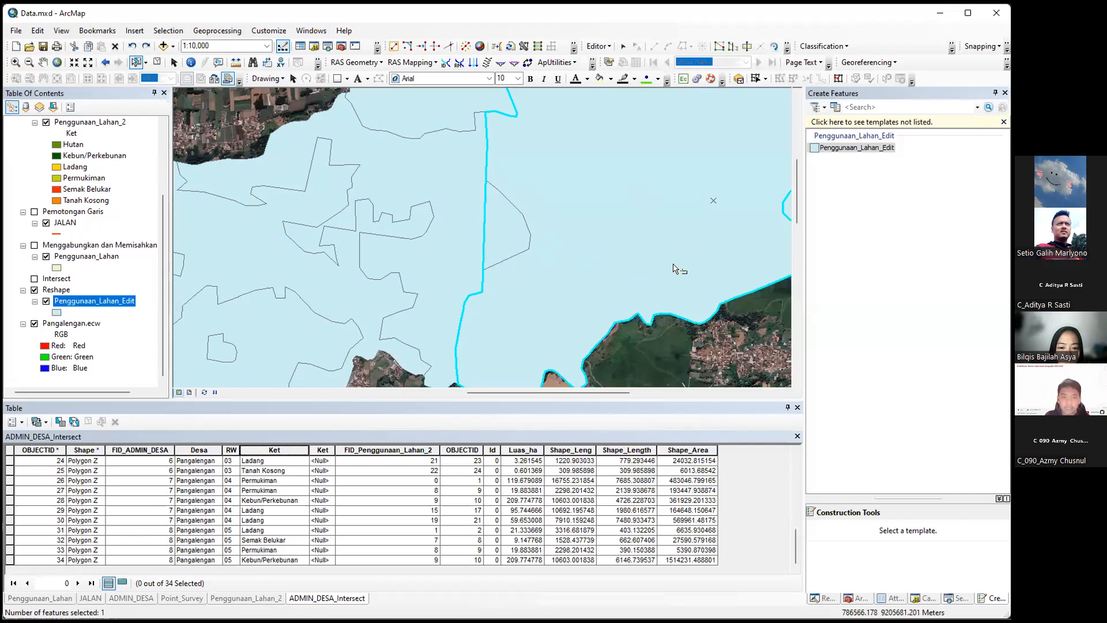
left_click(463, 230)
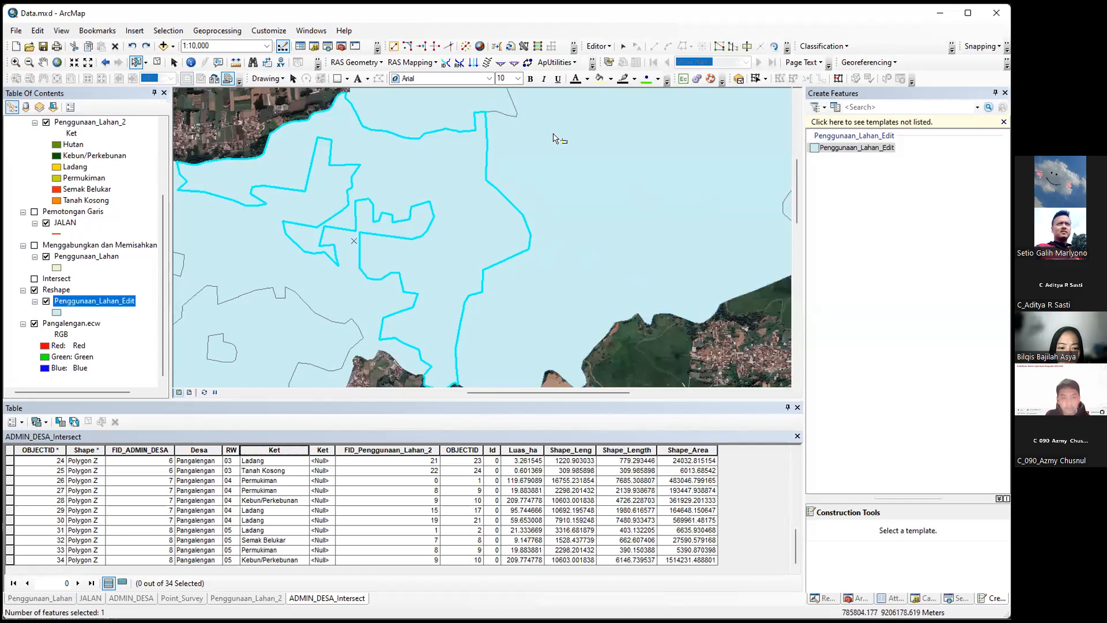
left_click(733, 46)
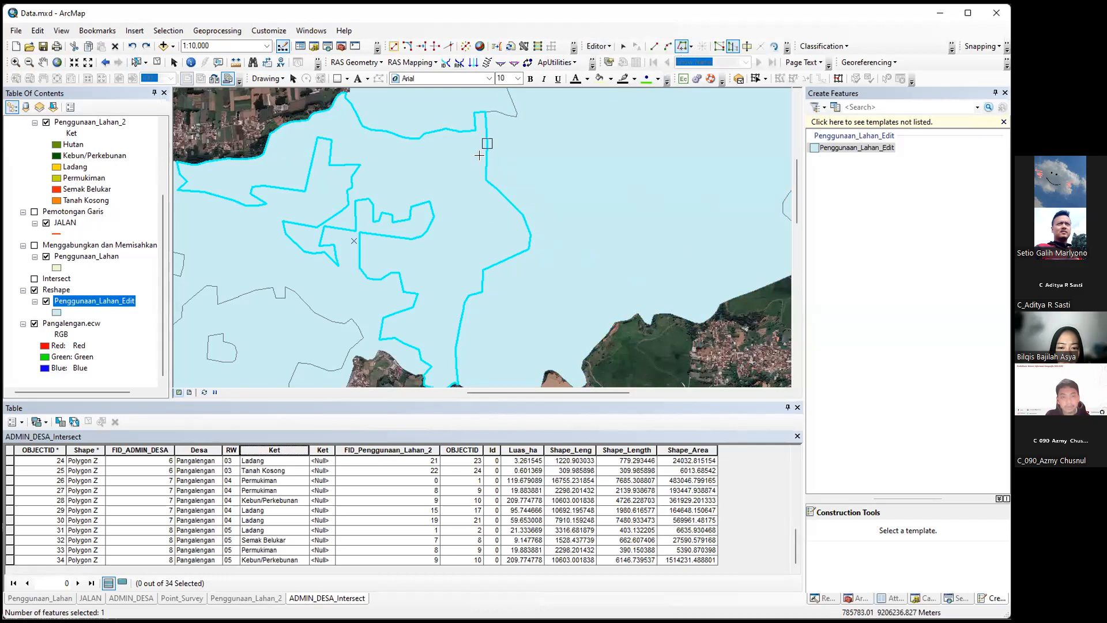
left_click(482, 291)
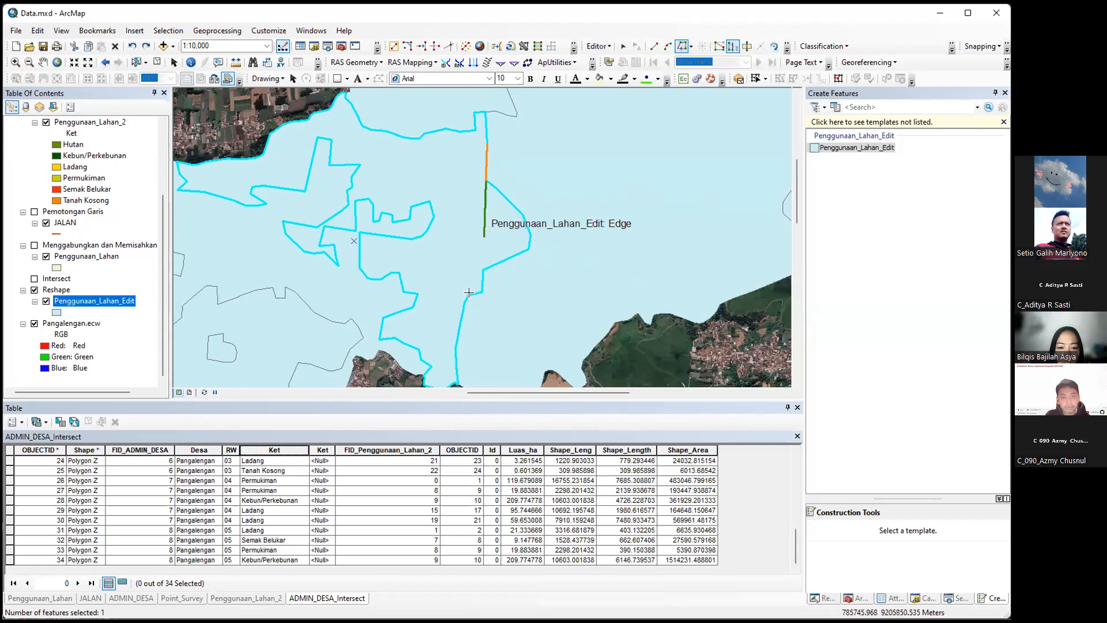
double_click(469, 295)
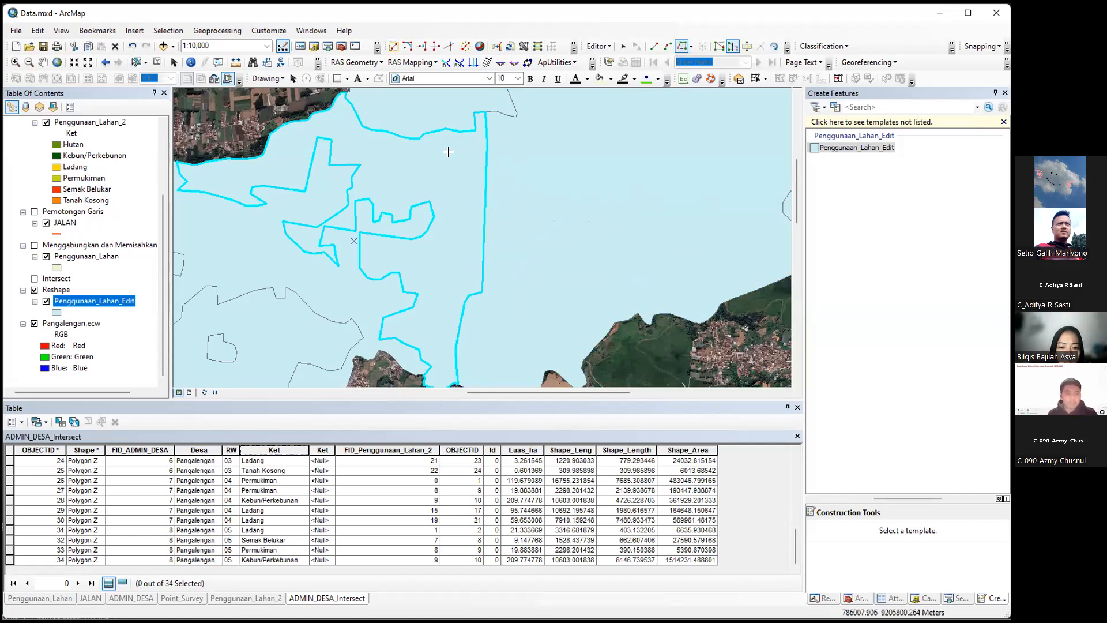
key("ctrl+z")
Step: Try the Editor's Clip with the large eastern polygon, preserving the area that intersects, and undo the clip
left_click(136, 62)
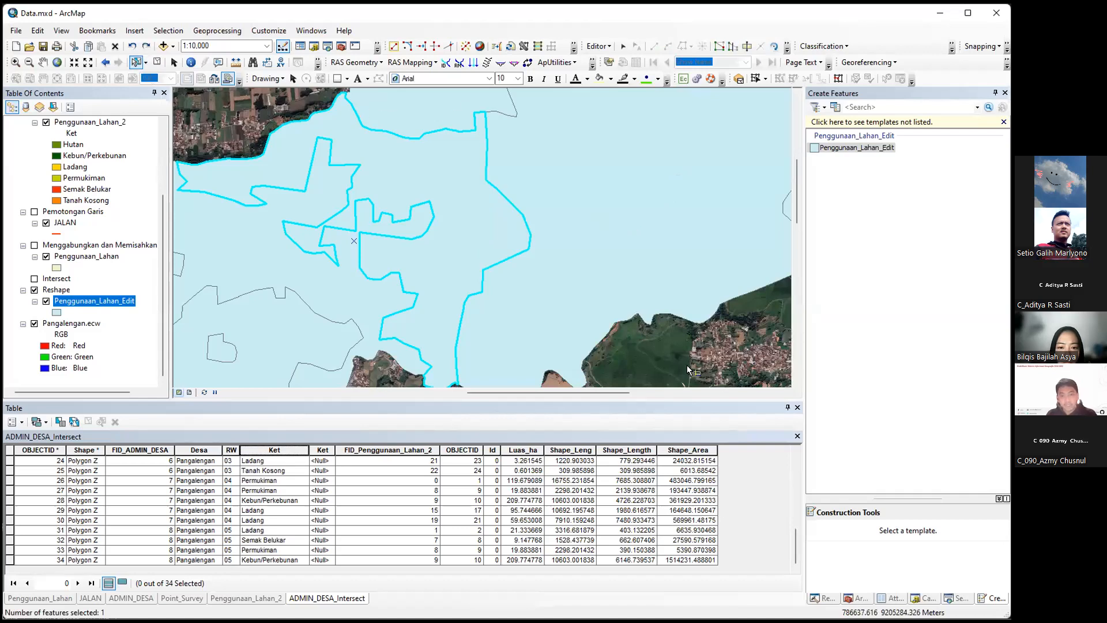
left_click(469, 232)
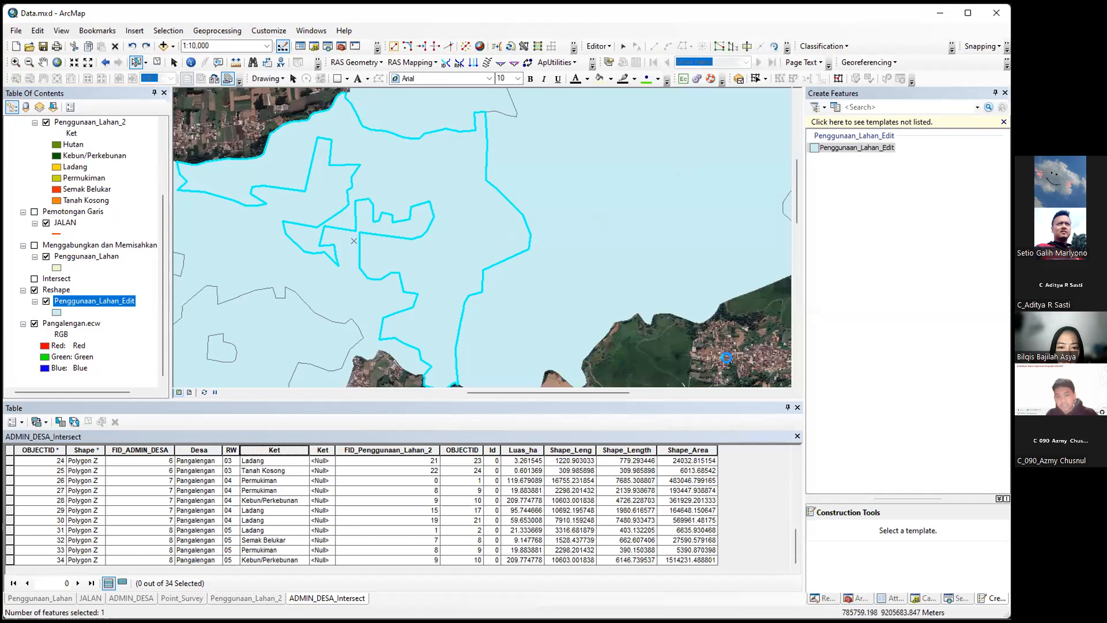
left_click(652, 231)
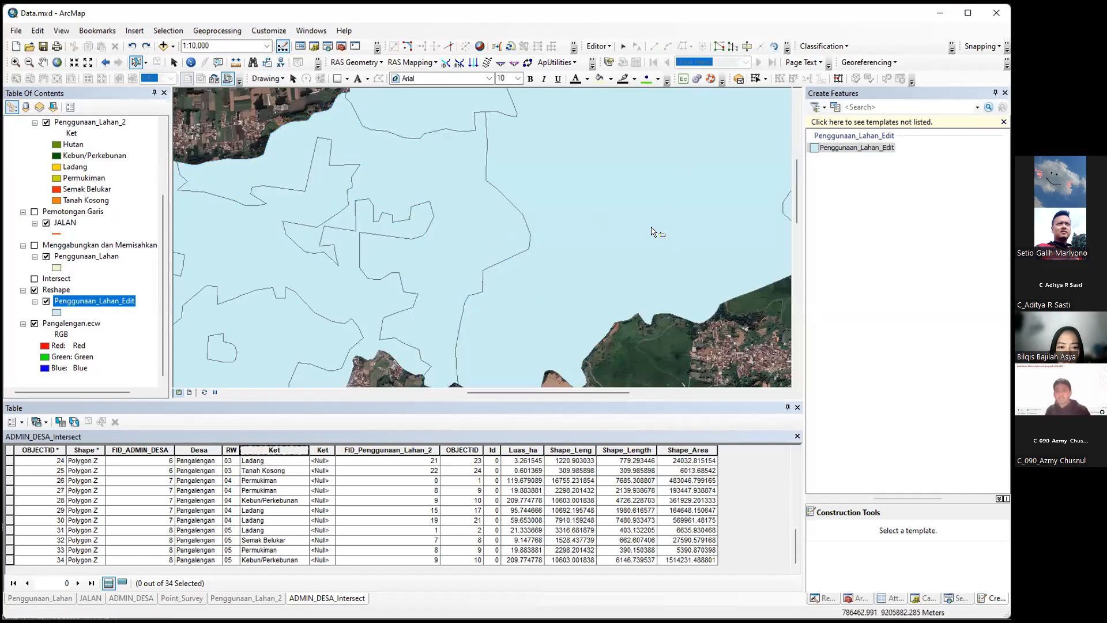
left_click(597, 46)
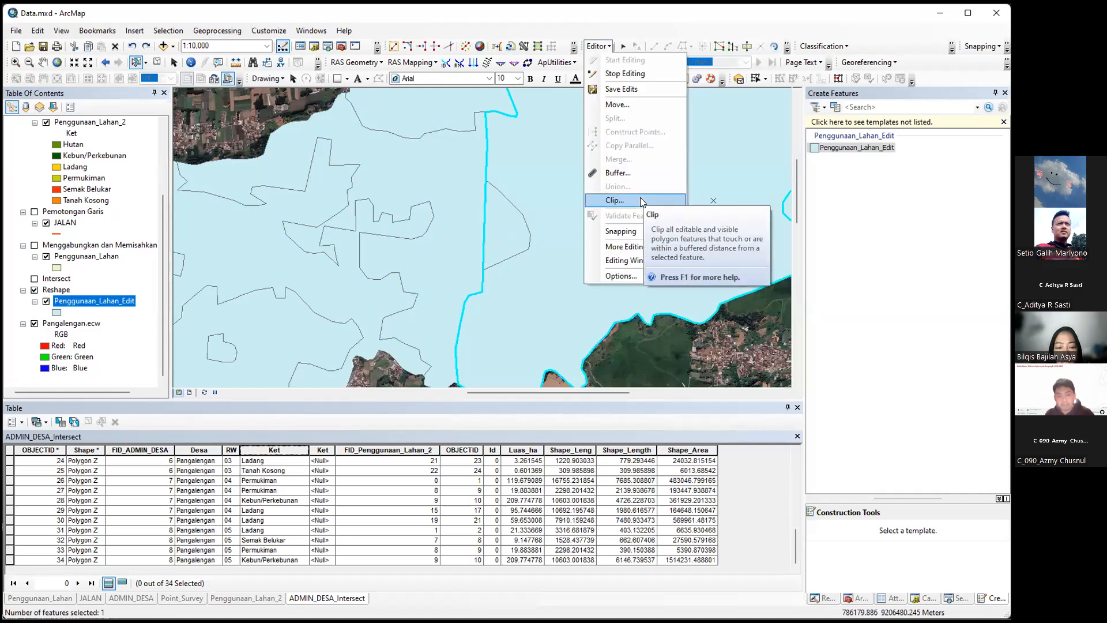
left_click(639, 198)
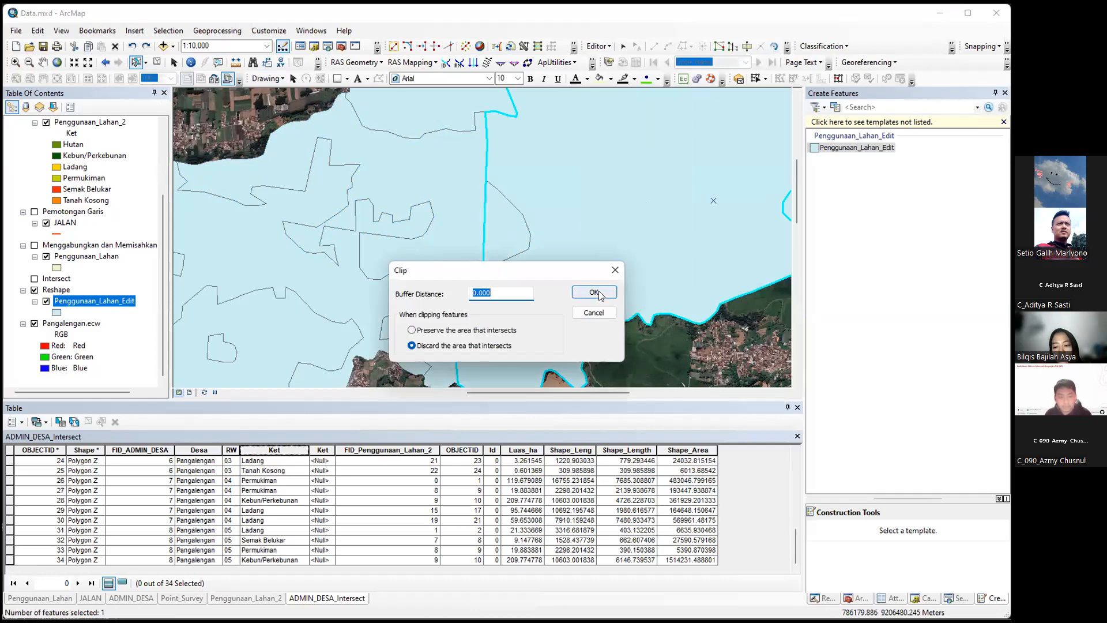
left_click(432, 330)
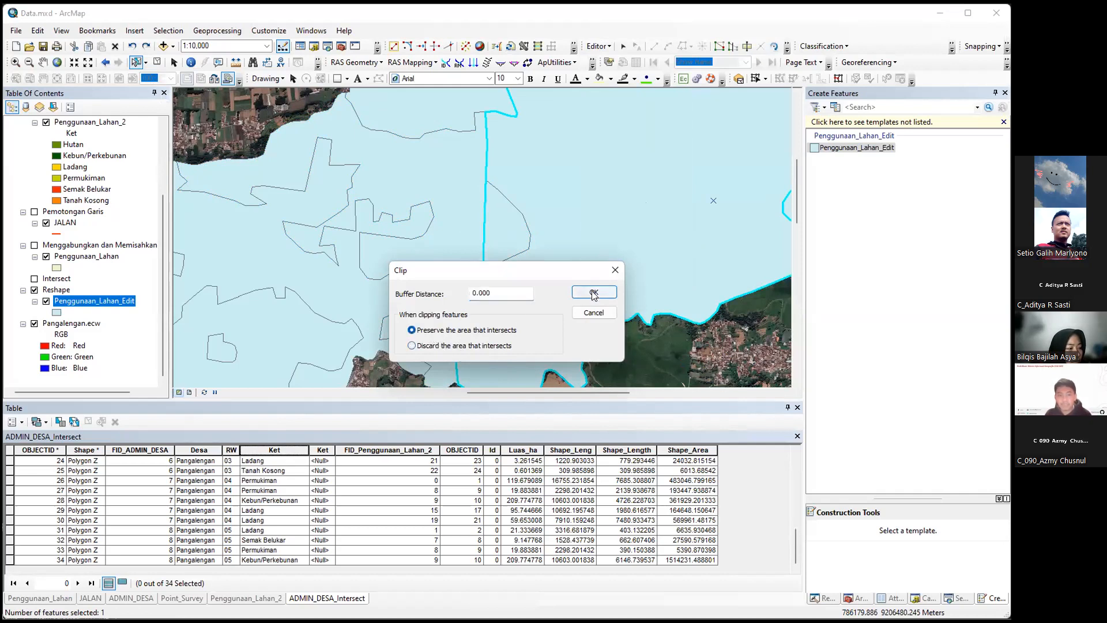
left_click(593, 293)
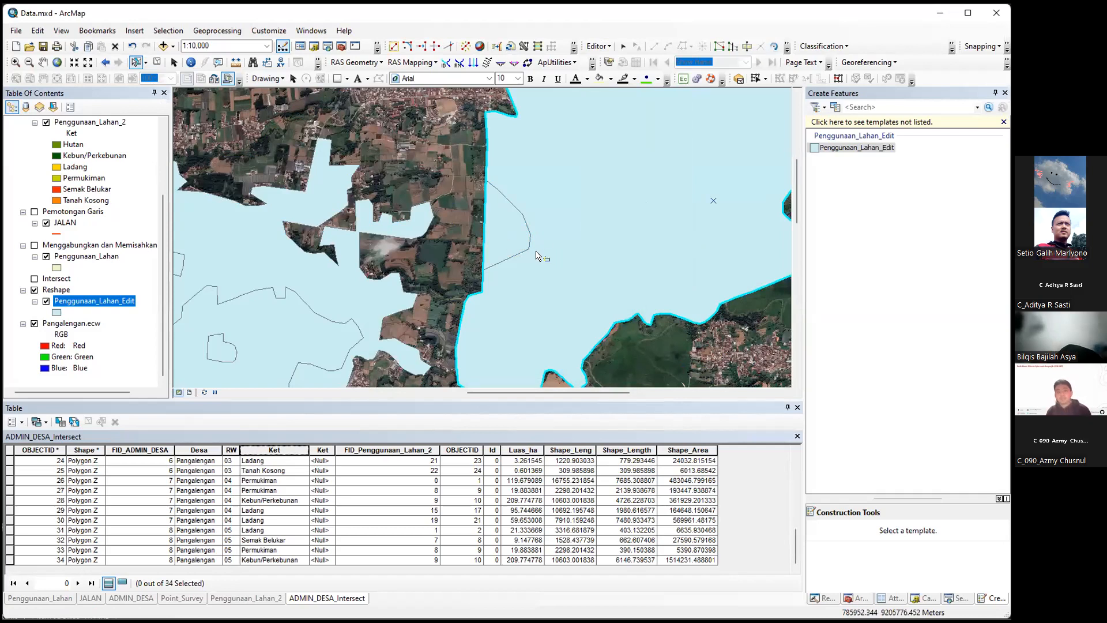
key("ctrl+z")
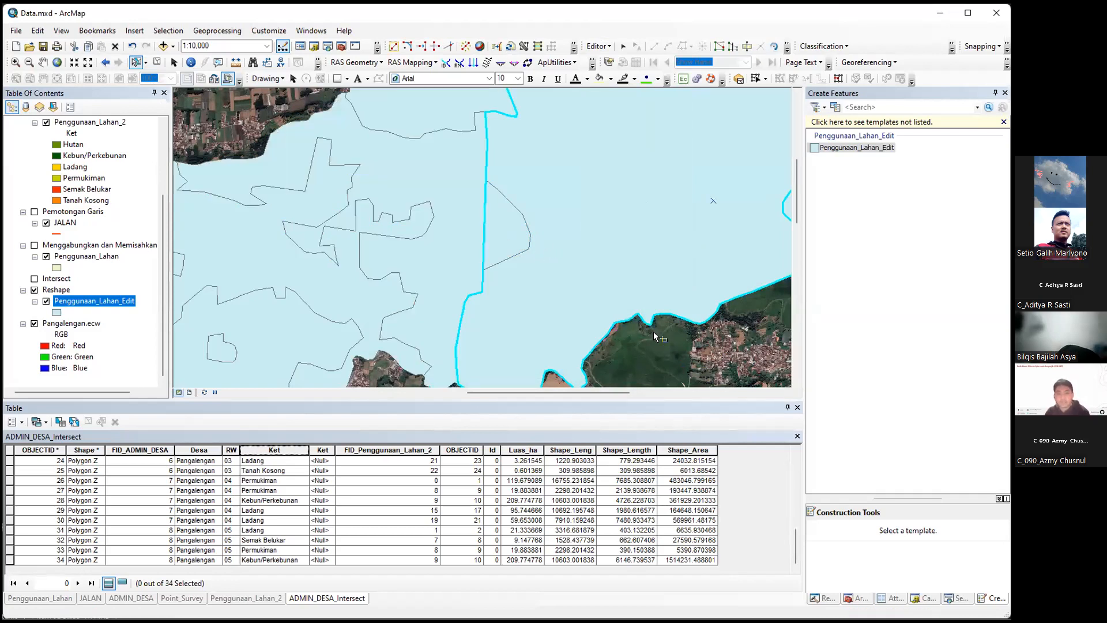
key("ctrl+z")
Step: Clip with the large eastern polygon, discarding the area that intersects, and undo the clip
left_click(594, 46)
left_click(631, 194)
left_click(437, 347)
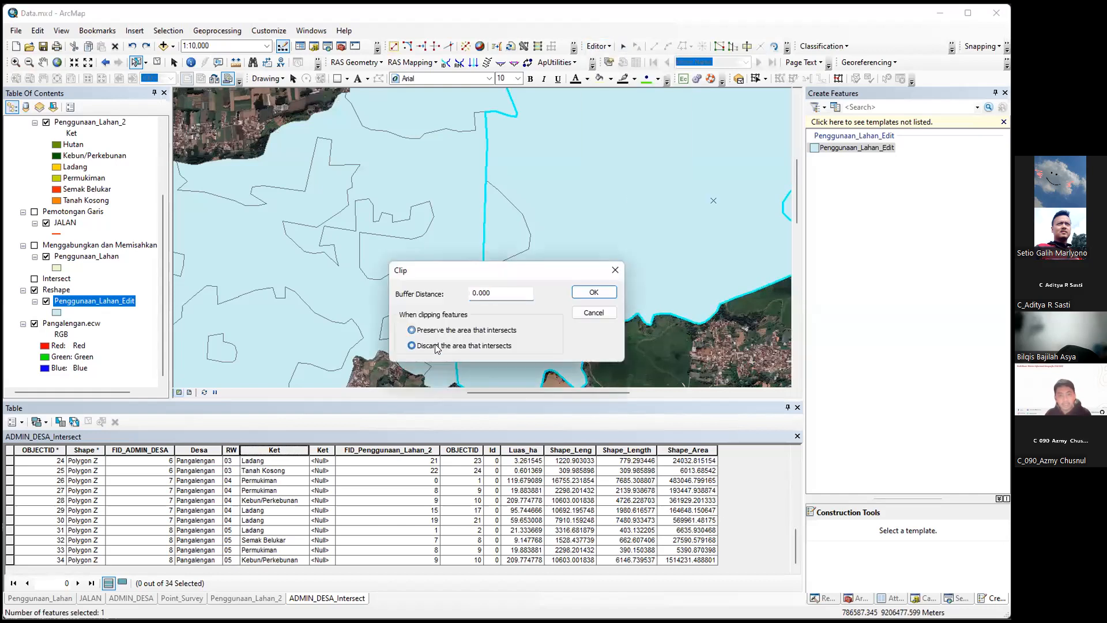
left_click(593, 293)
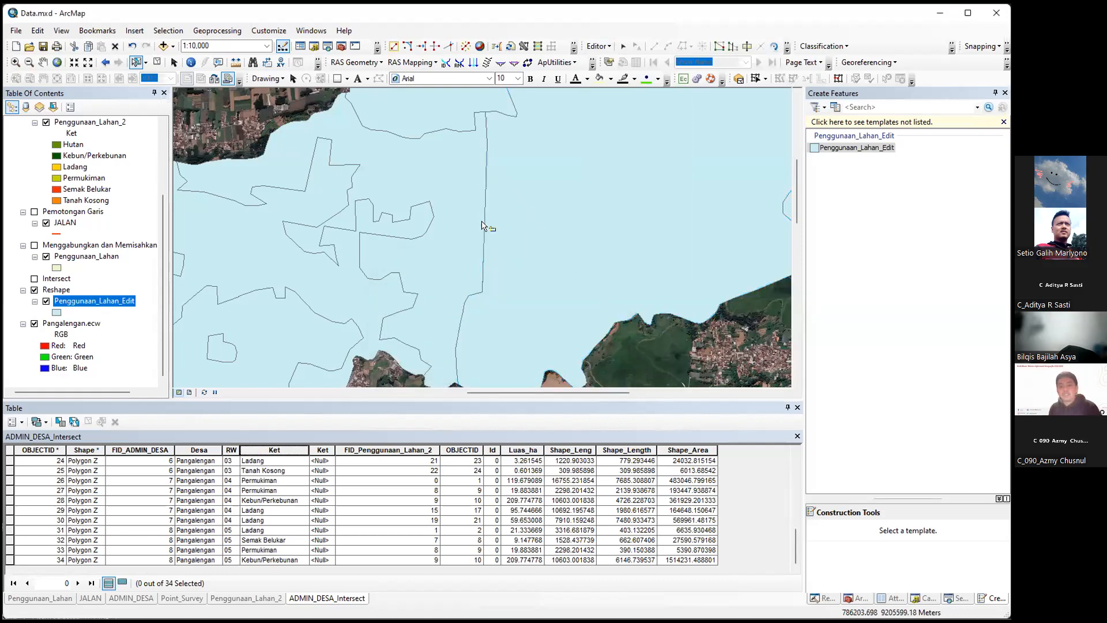
left_click(566, 212)
left_click(683, 342)
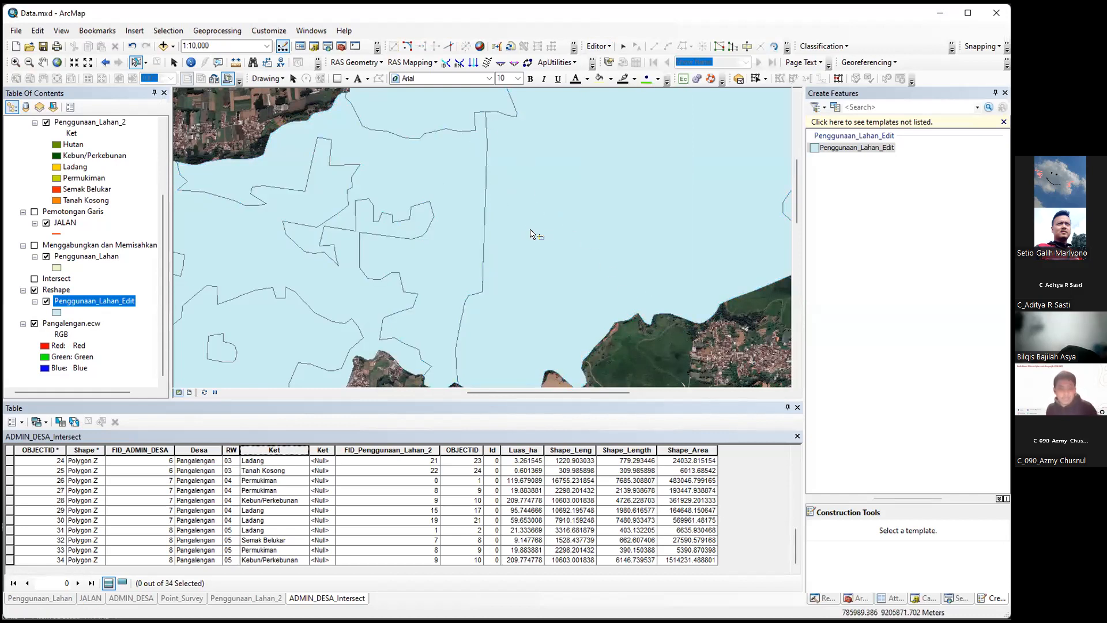
key("ctrl+z")
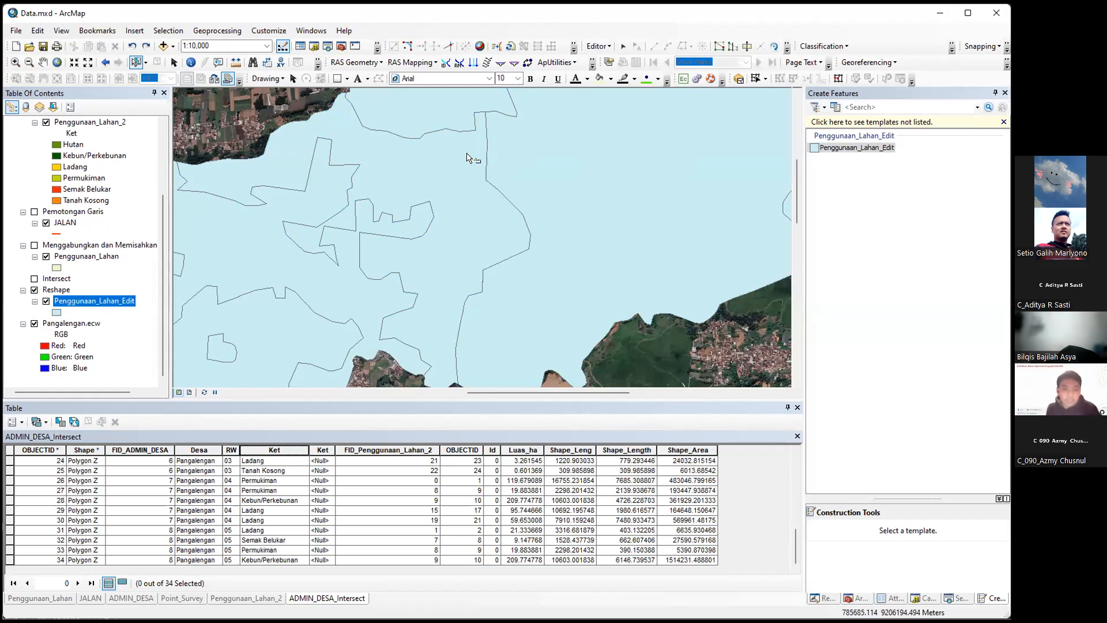
Step: Select the central polygon, reshape its bulging eastern edge onto the neighbour's straight boundary with snapped points, and clear the selection
left_click(469, 157)
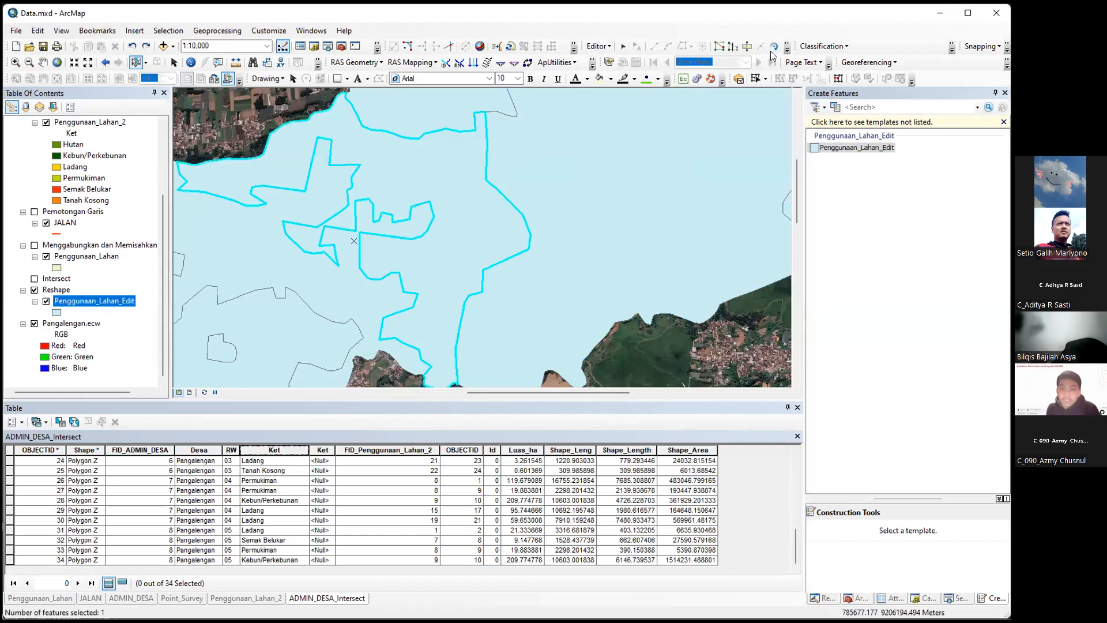
left_click(731, 53)
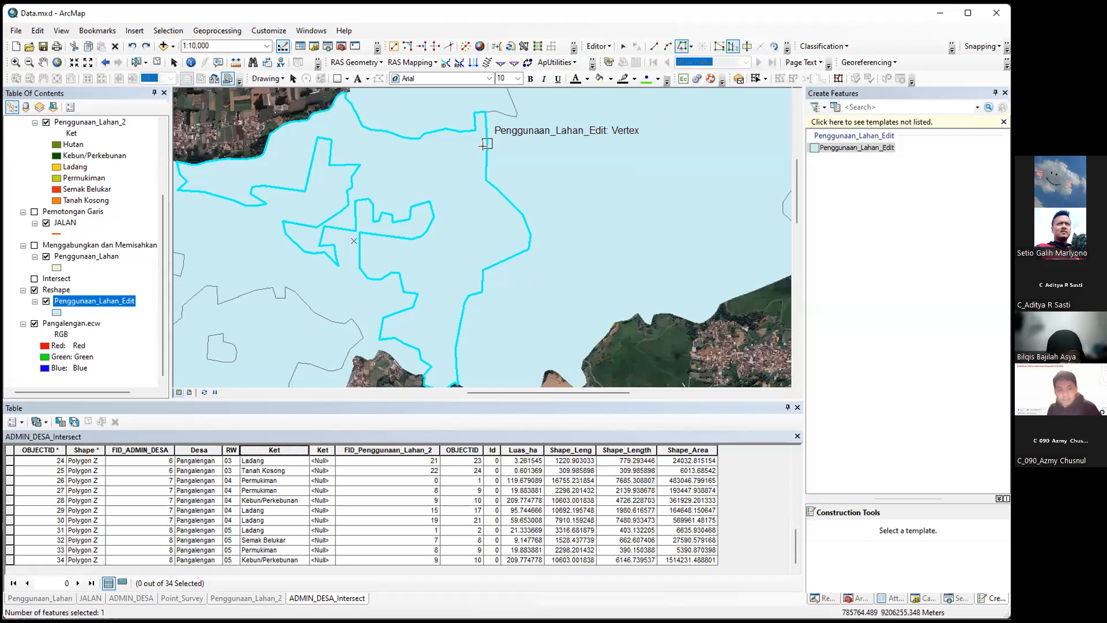
left_click(482, 179)
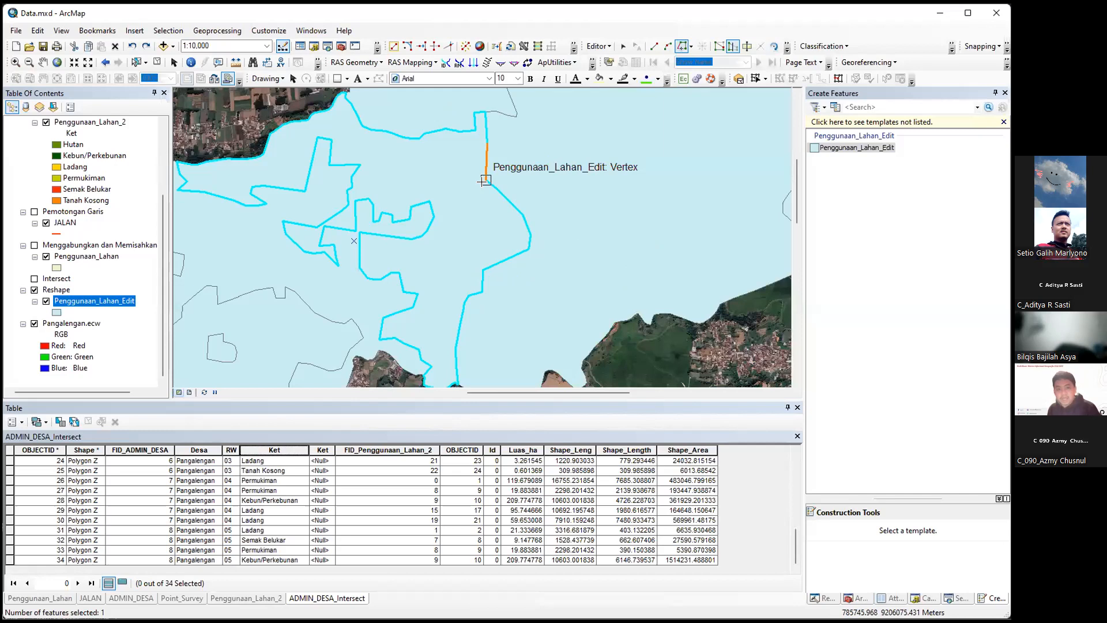
left_click(485, 201)
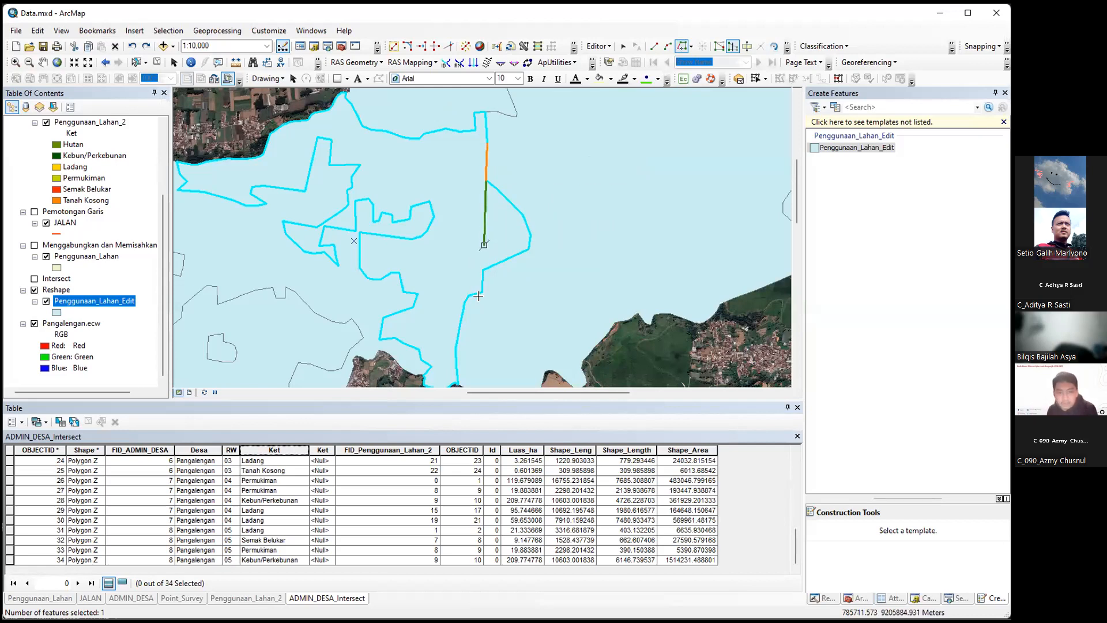
left_click(463, 314)
double_click(463, 315)
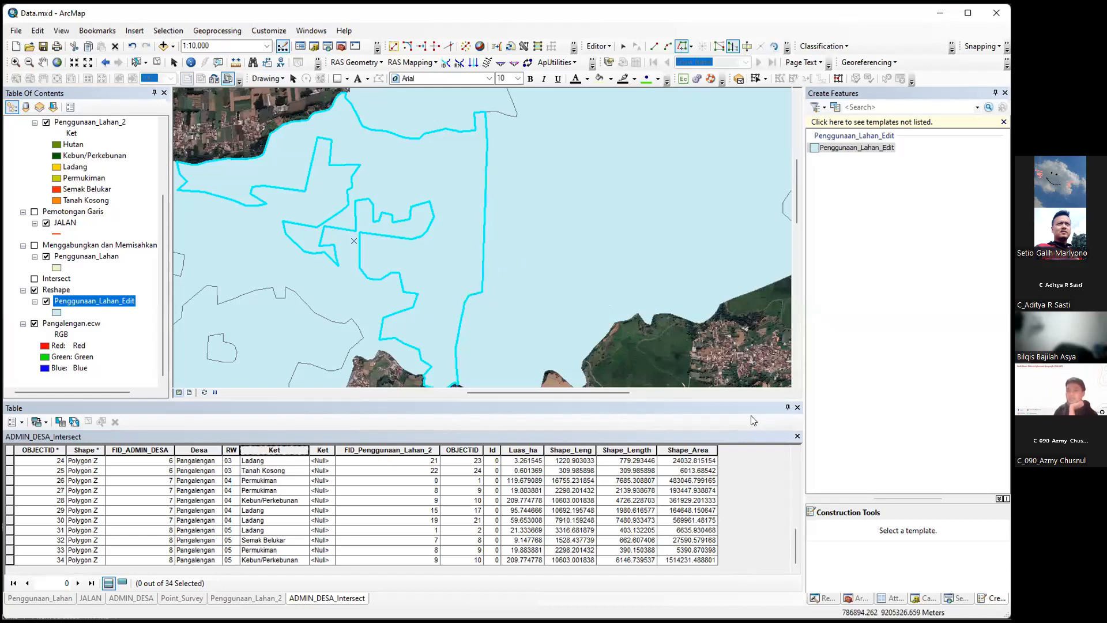
left_click(156, 62)
left_click(598, 46)
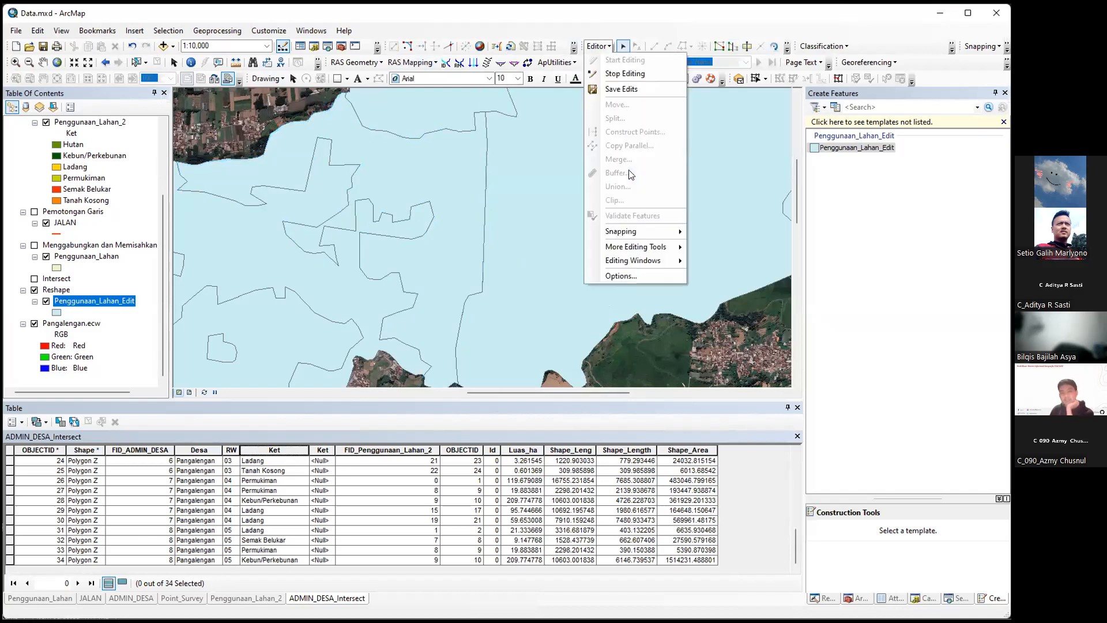
left_click(741, 27)
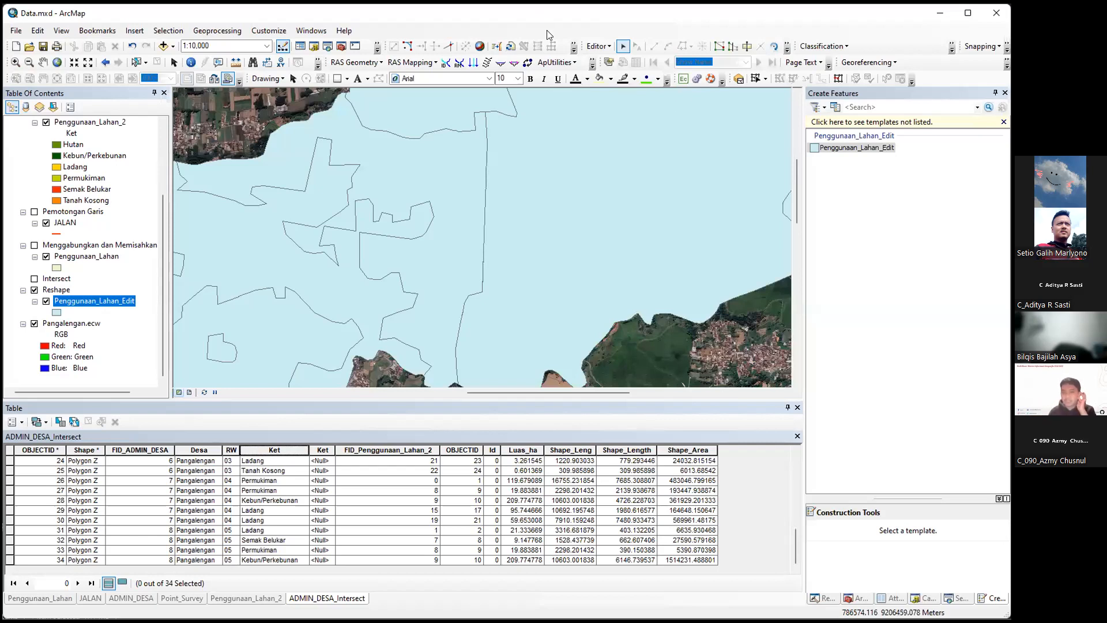
left_click(593, 50)
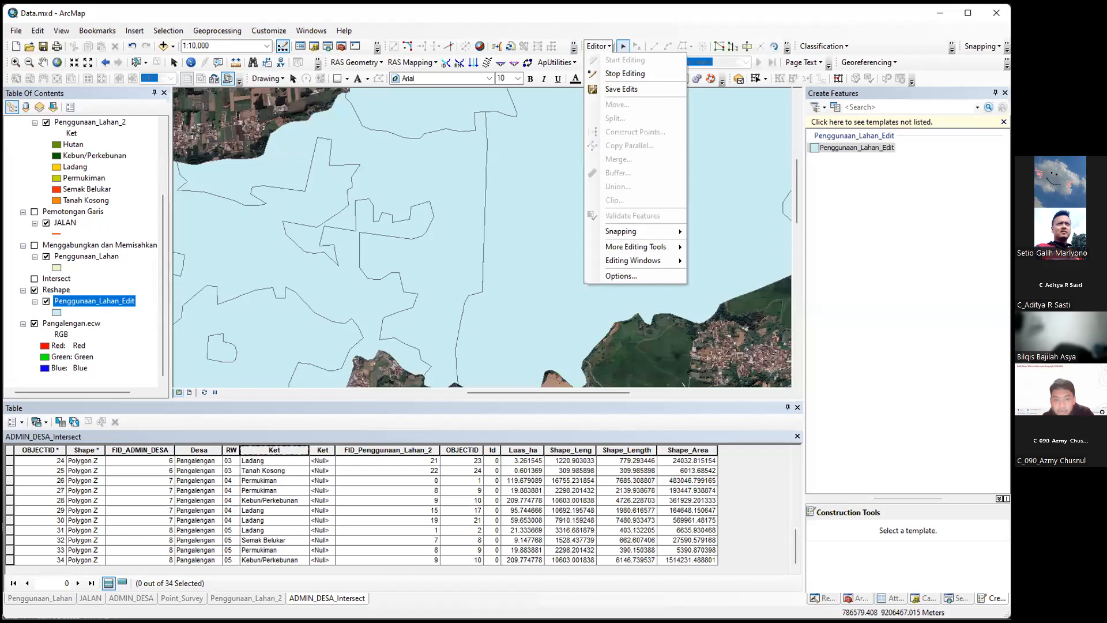
key("alt+Tab")
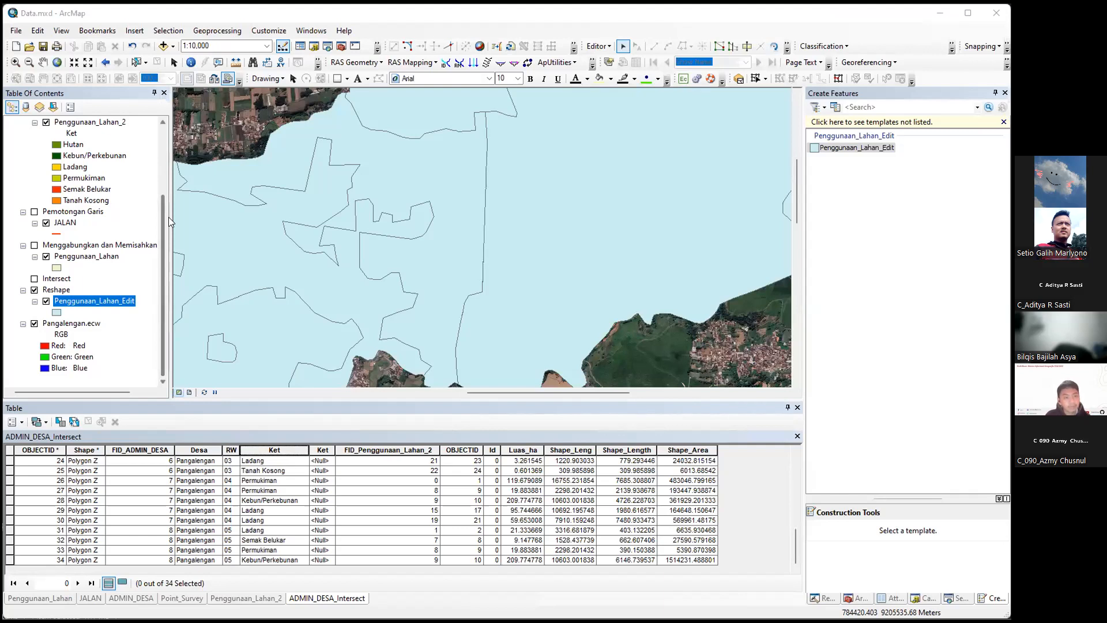
scroll(169, 217, "up", 3)
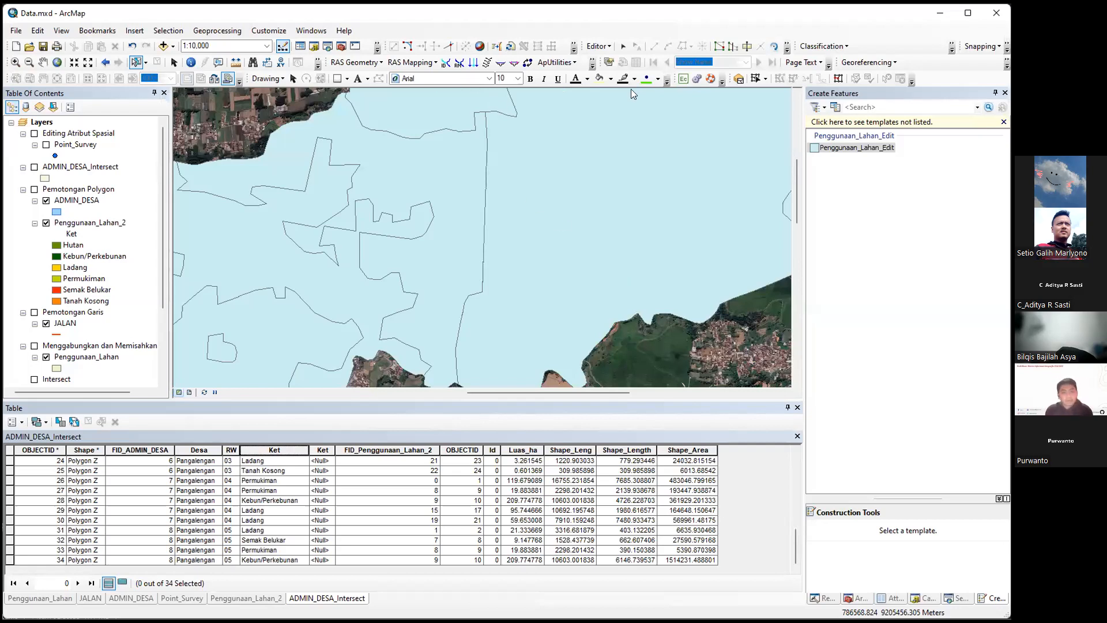
Step: Edit the central polygon's vertices, moving those of the eastern bulge onto the large eastern polygon's straight boundary
left_click(460, 198)
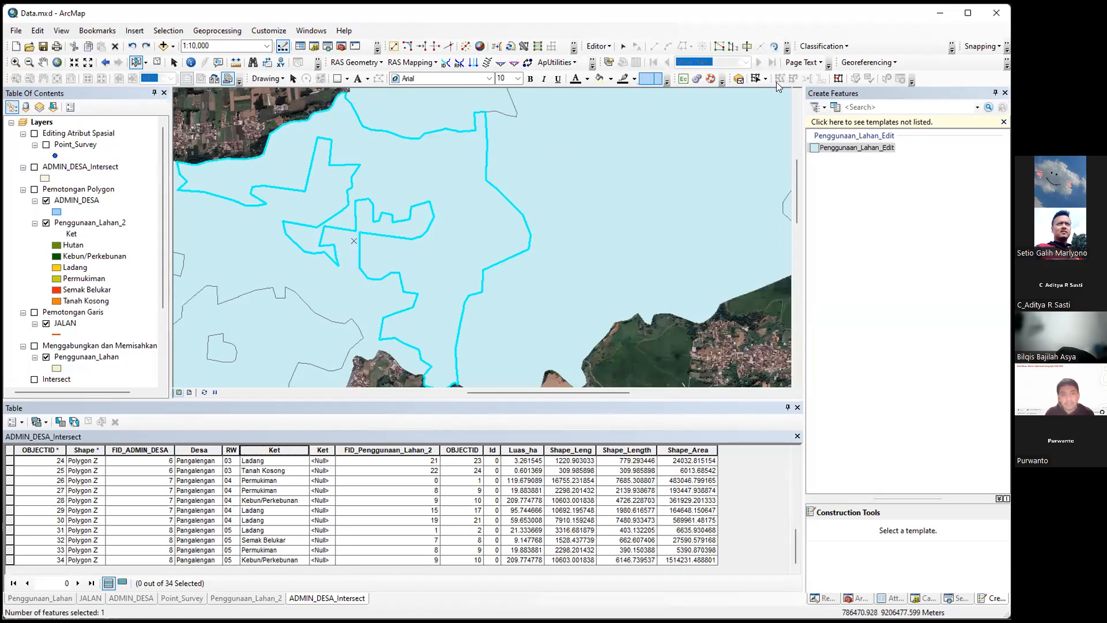
left_click(623, 47)
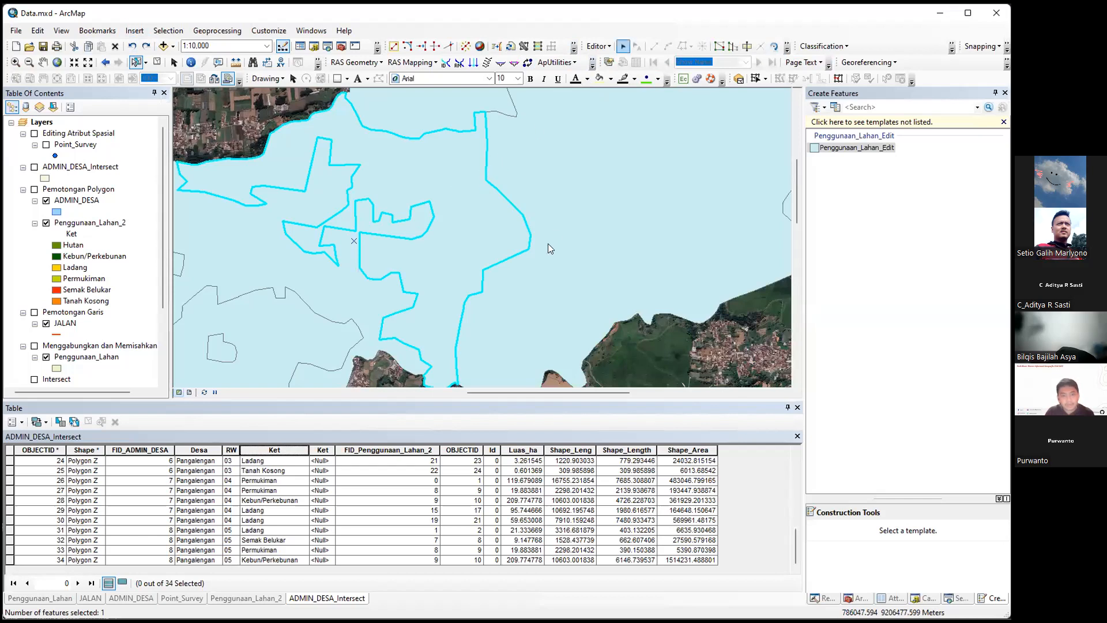
double_click(568, 264)
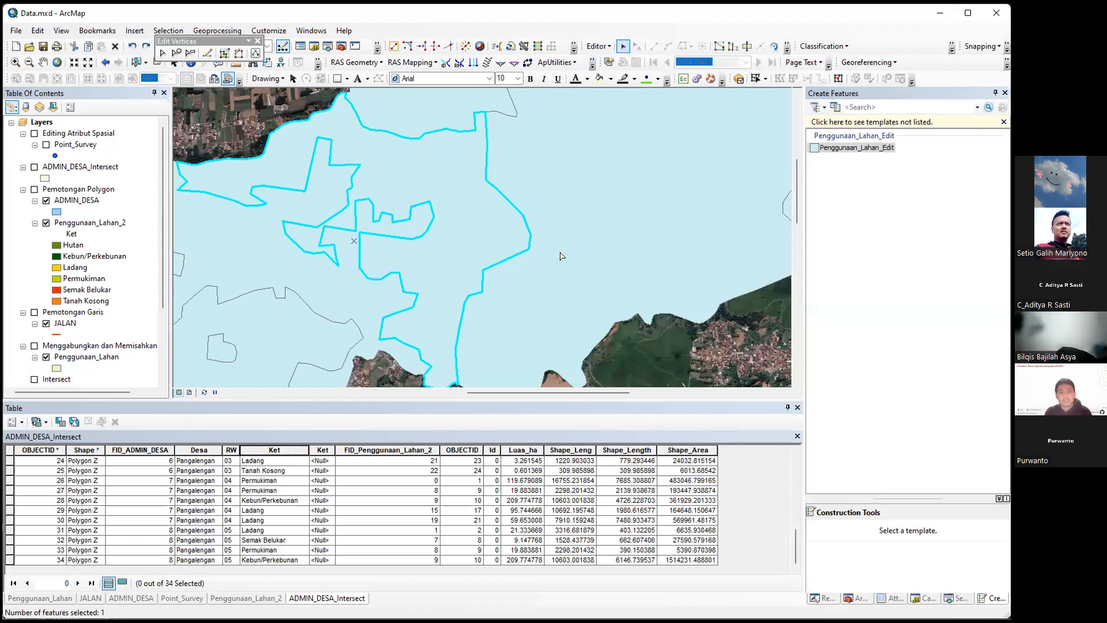
double_click(530, 220)
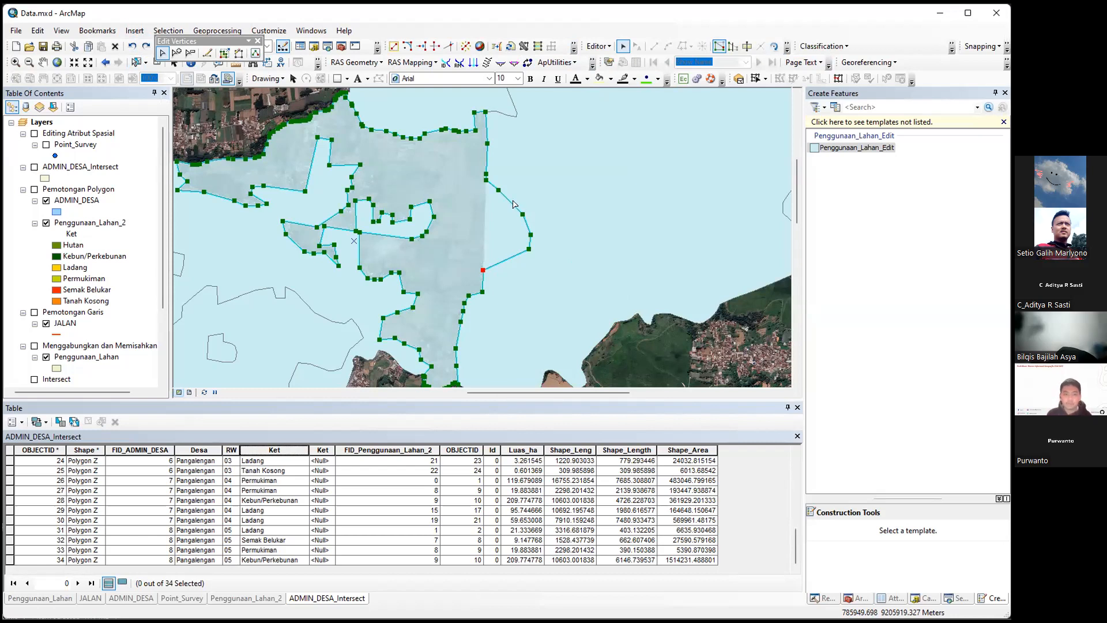
mouse_move(498, 190)
left_mouse_down()
mouse_move(484, 191)
mouse_move(485, 215)
mouse_move(503, 236)
mouse_move(484, 238)
mouse_move(512, 252)
mouse_move(483, 255)
left_mouse_up()
left_click(521, 214)
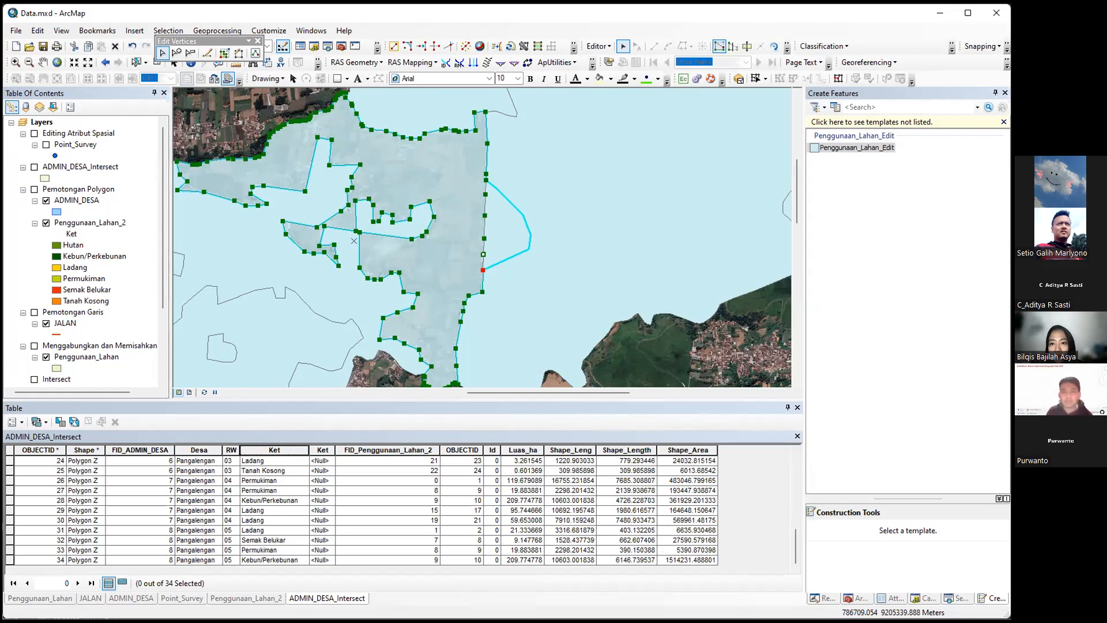
Step: Stop the editing session and save the edits to Penggunaan_Lahan_Edit
left_click(596, 44)
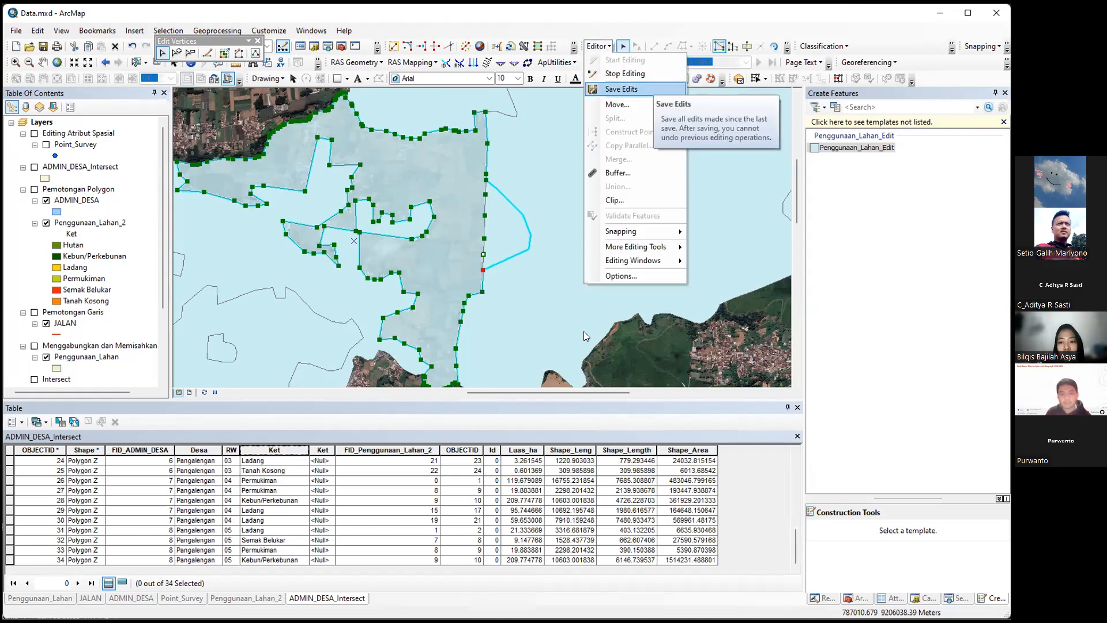
left_click(624, 73)
left_click(583, 330)
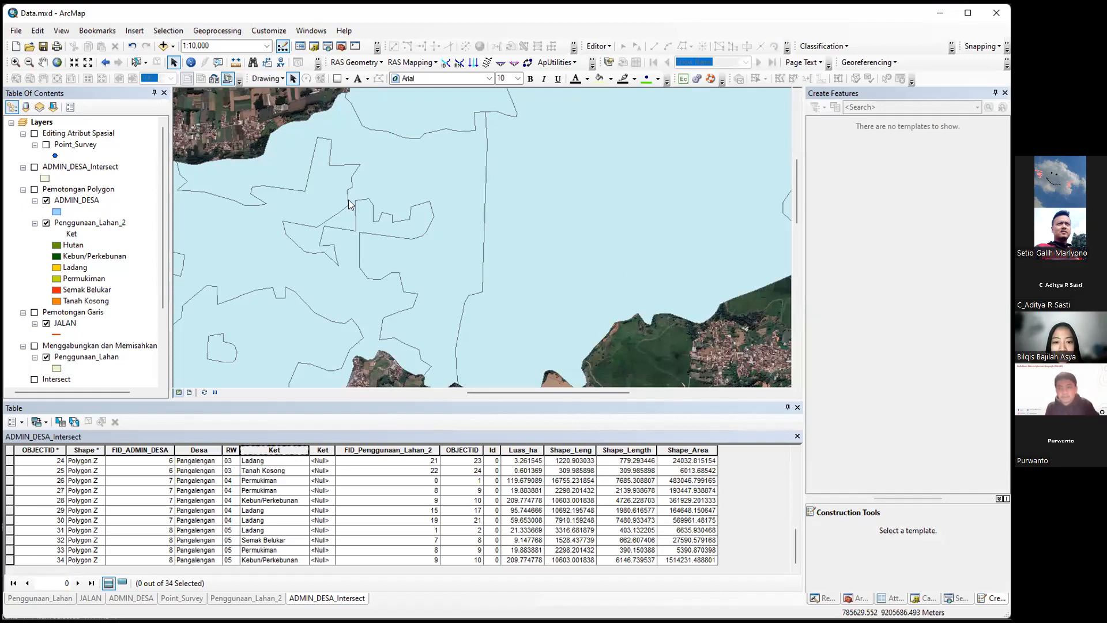
Step: Hide the Reshape group, show the Editing Atribut Spasial and Pemotongan Polygon groups, and hide the ADMIN_DESA layer
scroll(62, 208, "down", 3)
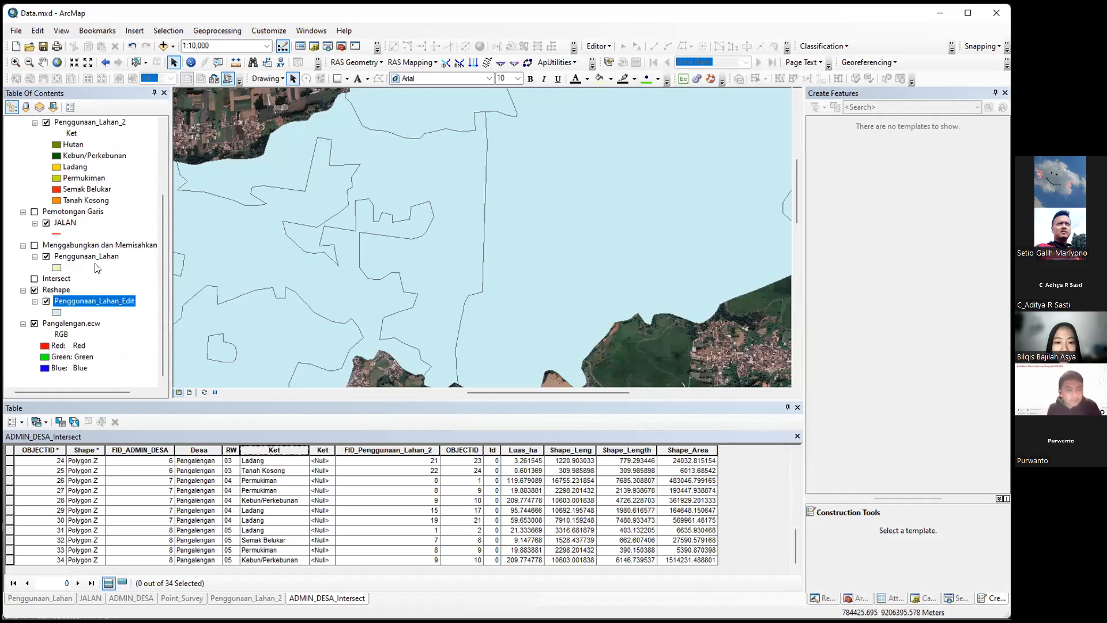
scroll(100, 262, "up", 3)
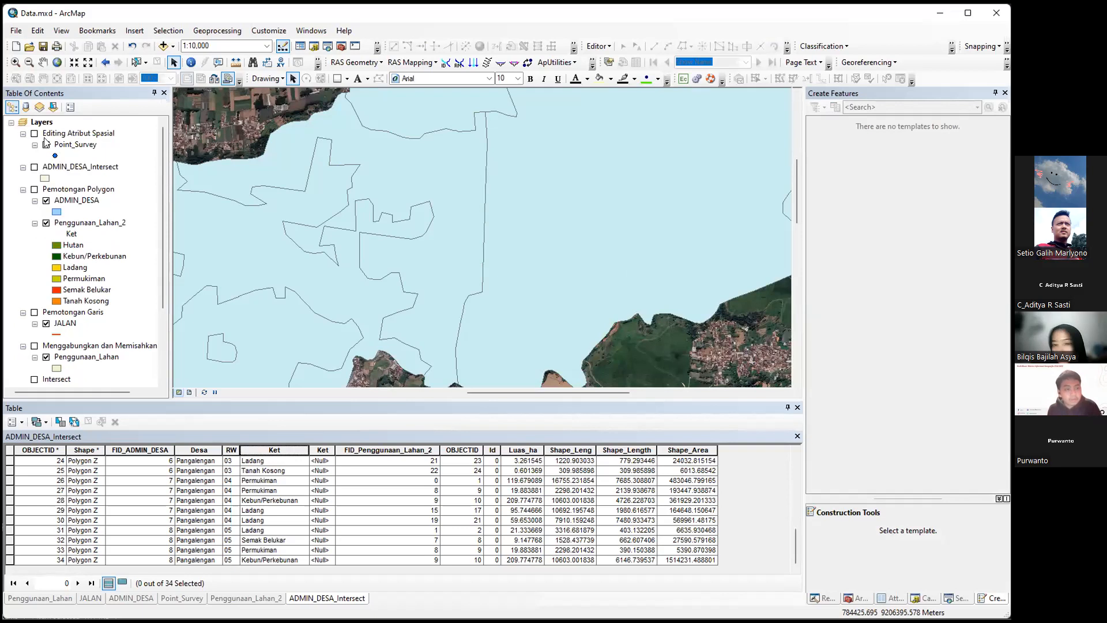
left_click(46, 145)
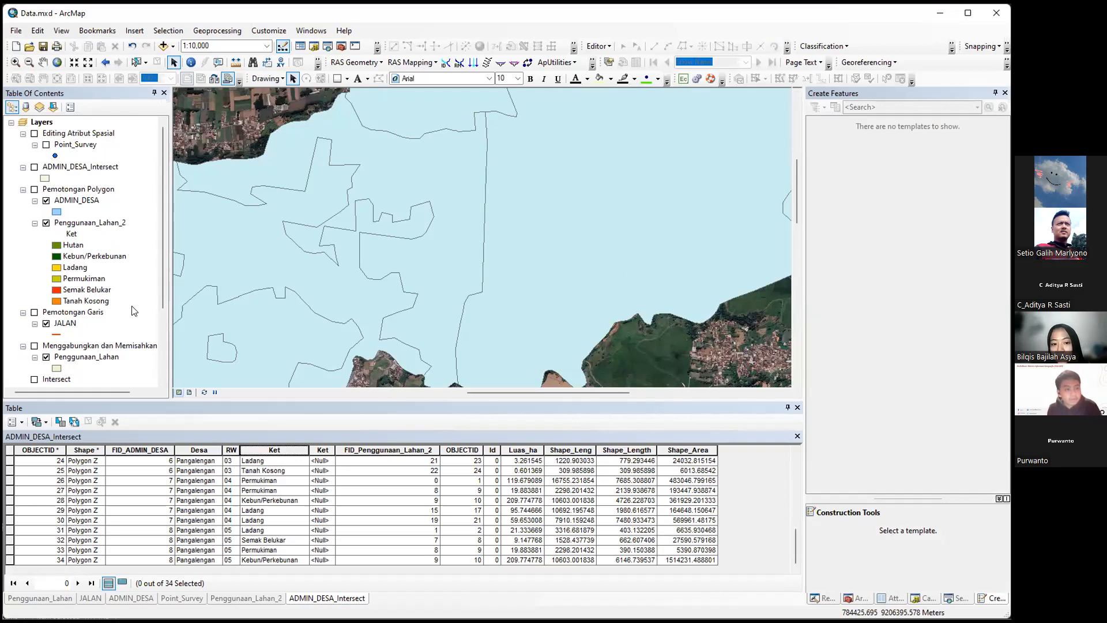
scroll(36, 300, "down", 3)
left_click(34, 290)
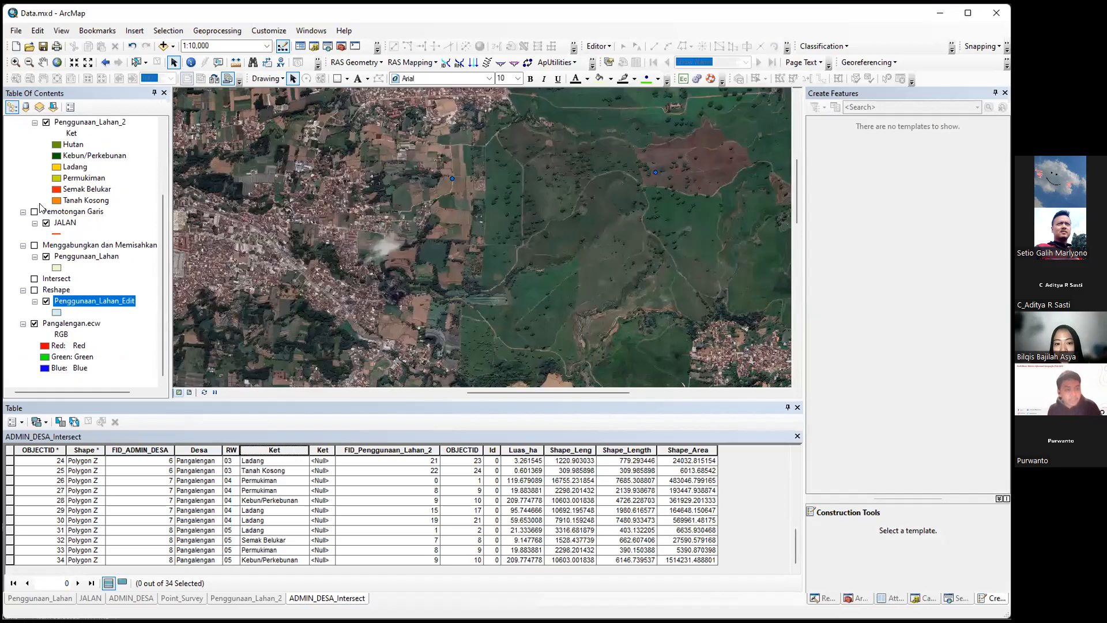
scroll(36, 193, "up", 2)
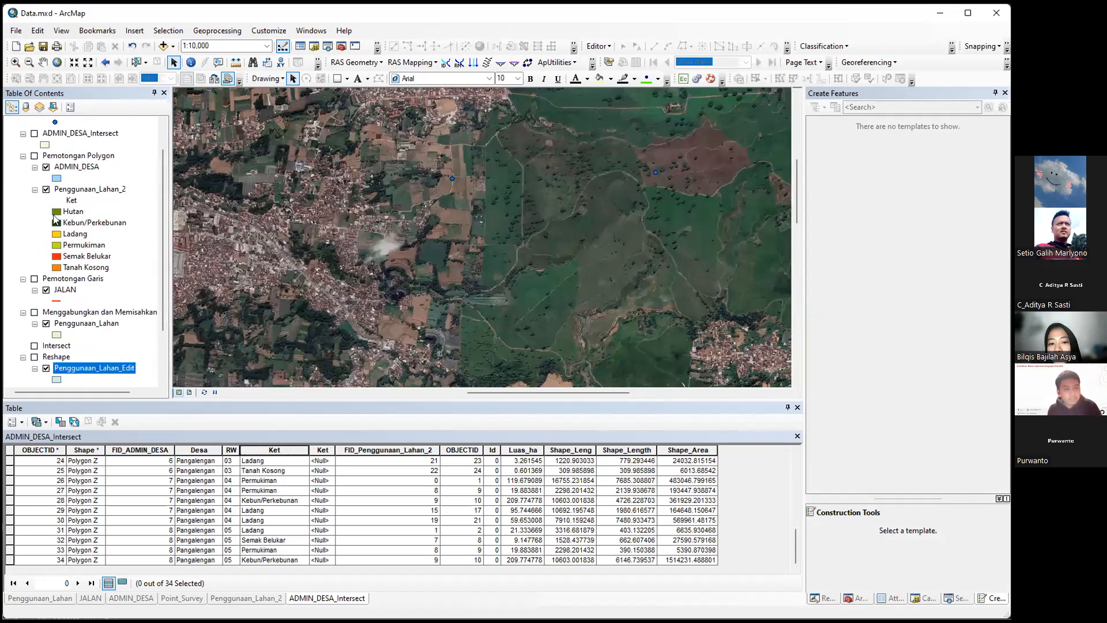
scroll(72, 143, "up", 1)
left_click(35, 190)
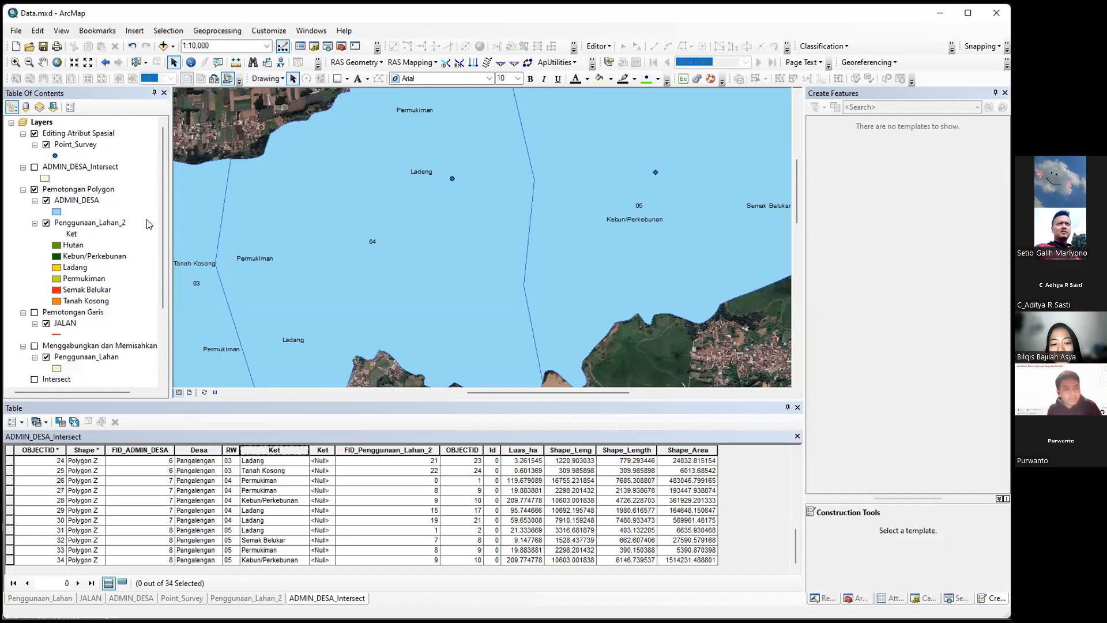
left_click(46, 200)
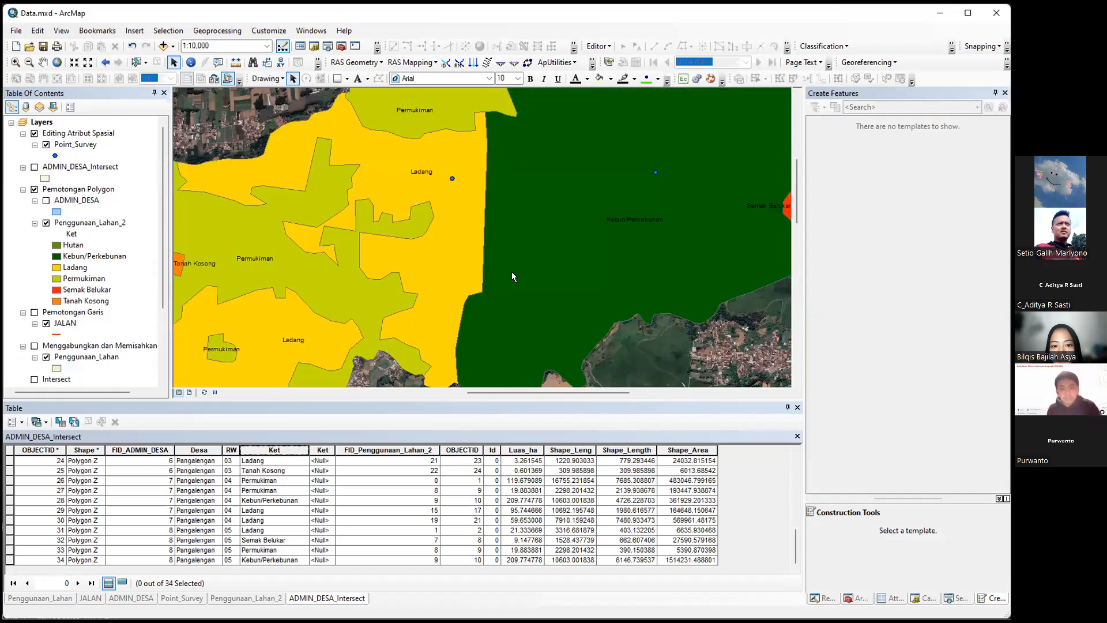
Step: Zoom to the Point_Survey layer and show its attribute table
right_click(75, 145)
left_click(109, 212)
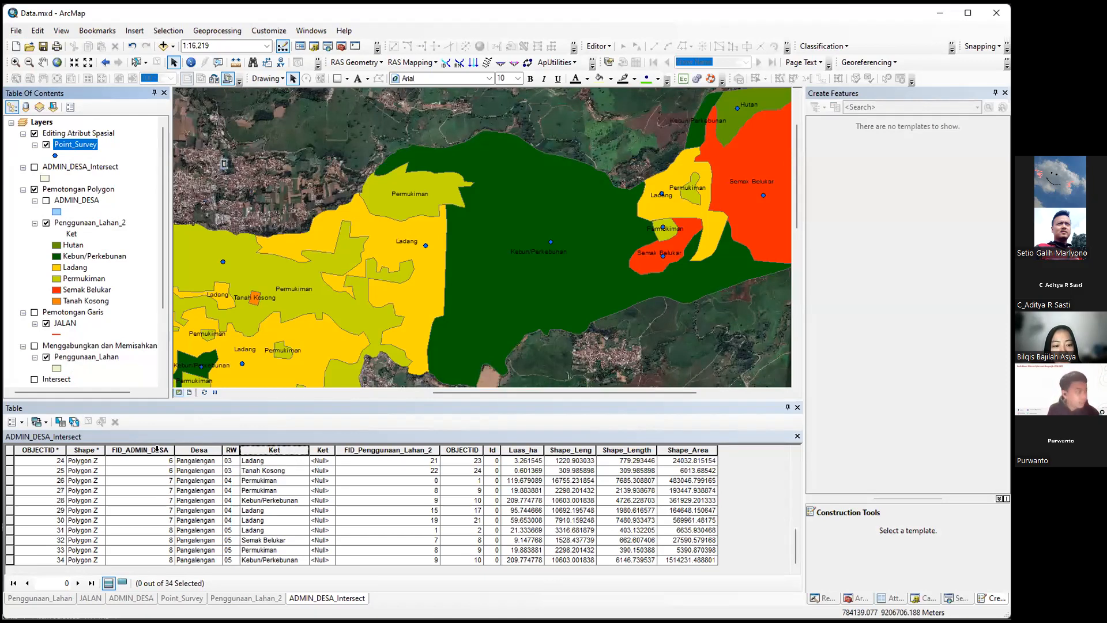
left_click(182, 599)
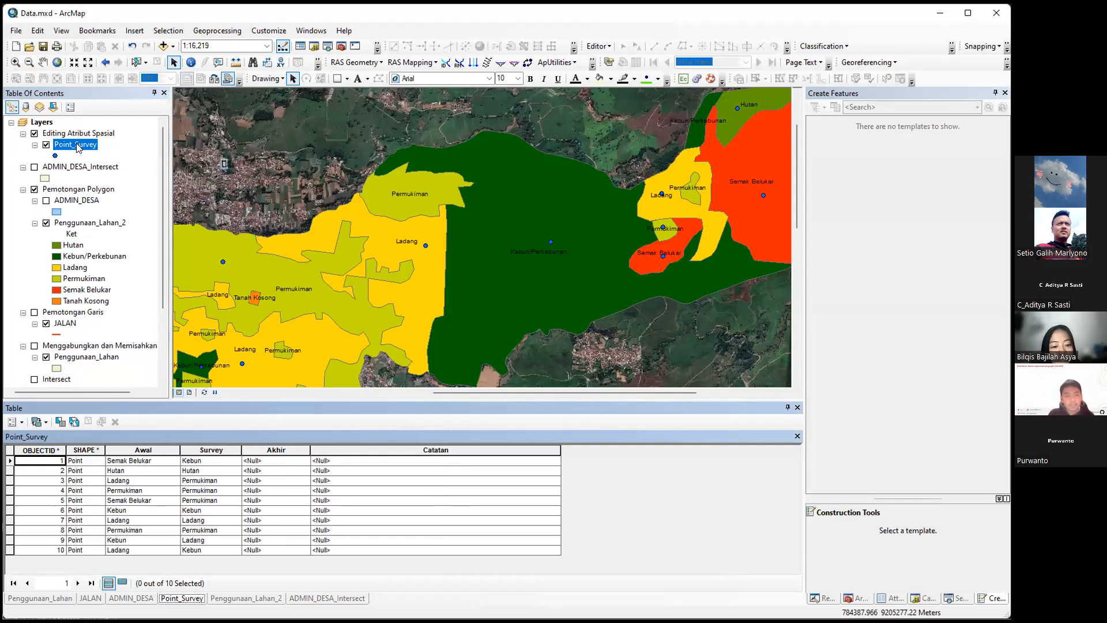
Step: Start an editing session on Point_Survey and enter Kebun in the Akhir field of record 1
right_click(77, 145)
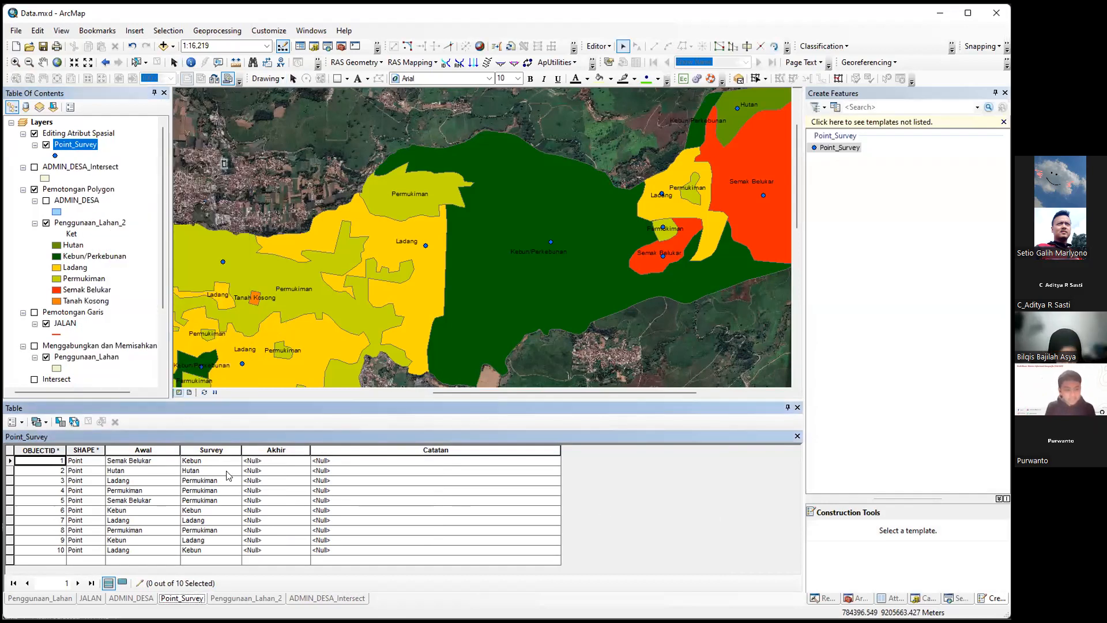
left_click(226, 463)
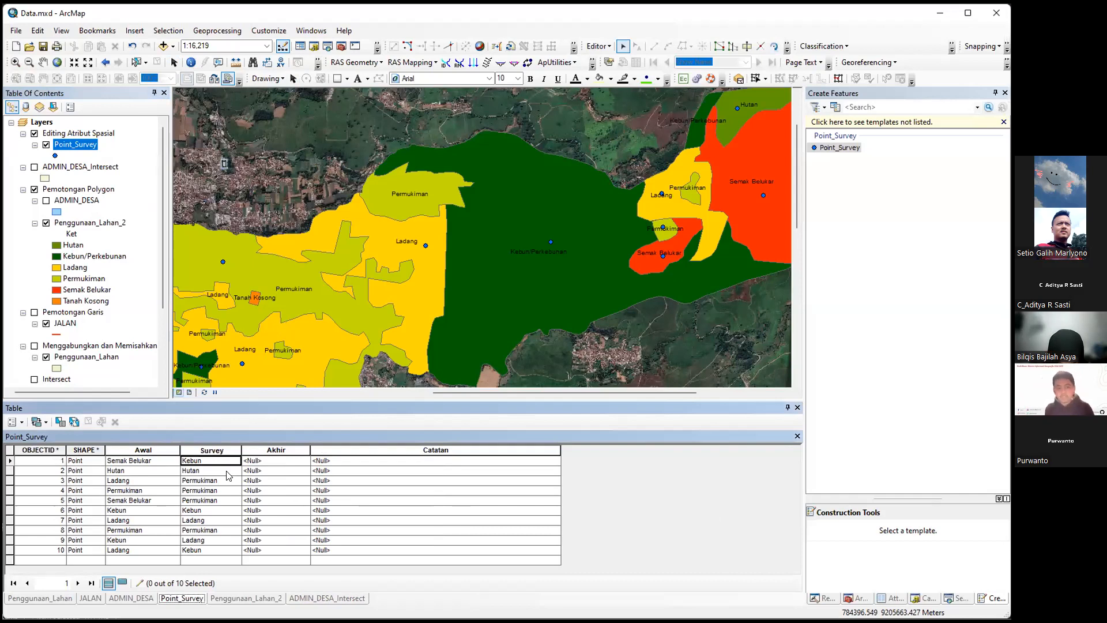
key("Tab")
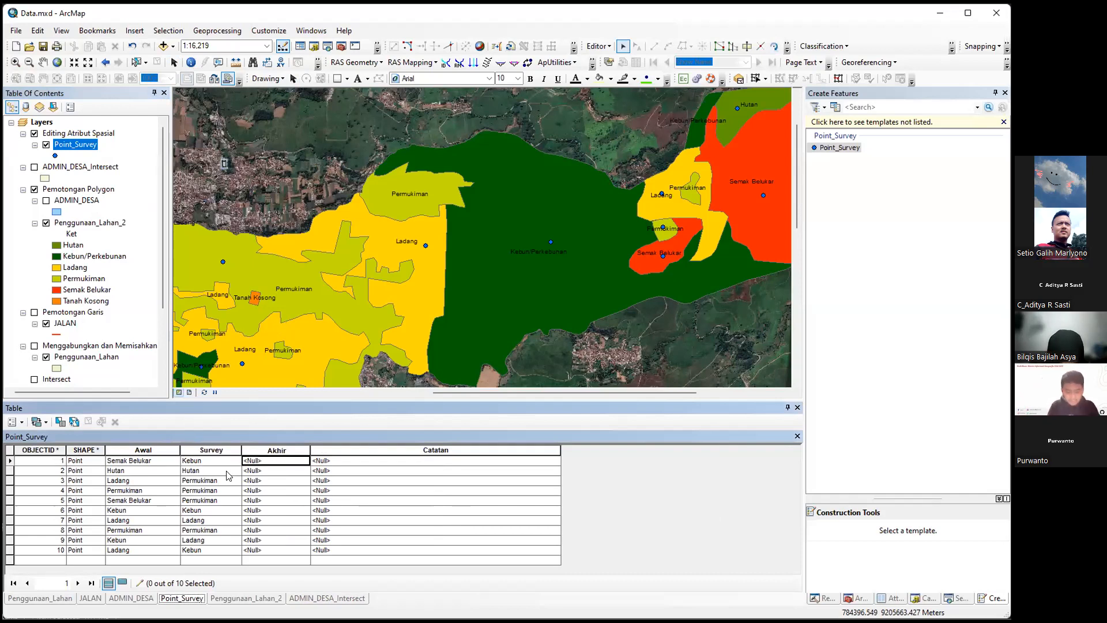
type("Kebu")
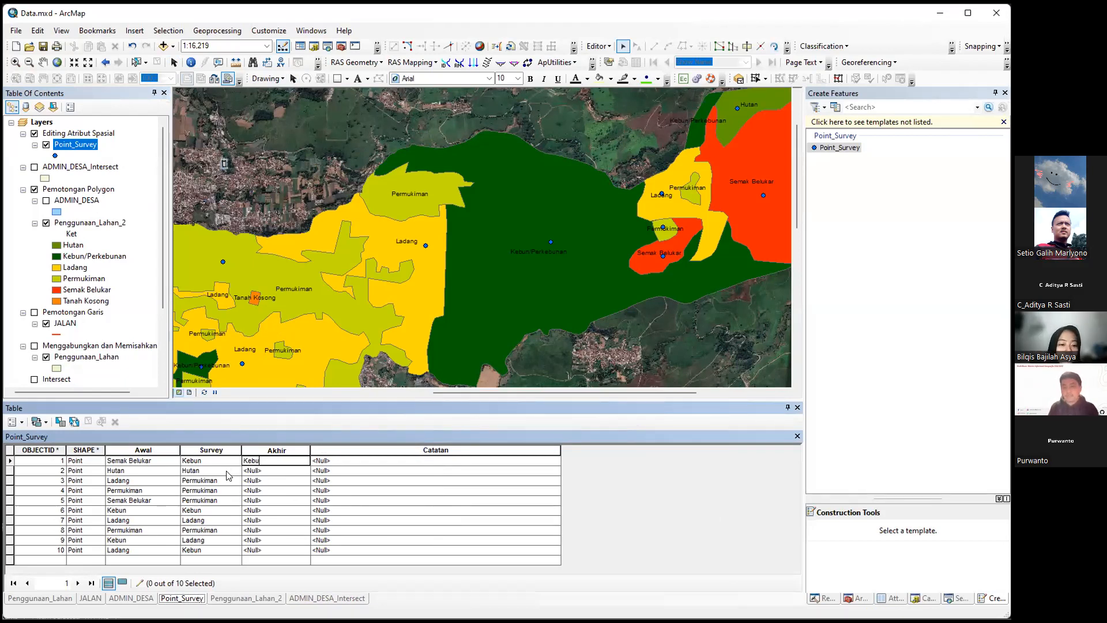
type("n")
key("Return")
Step: Copy Hutan from Survey into Akhir for record 2, and enter Permukiman in Akhir for record 3
left_click(227, 471)
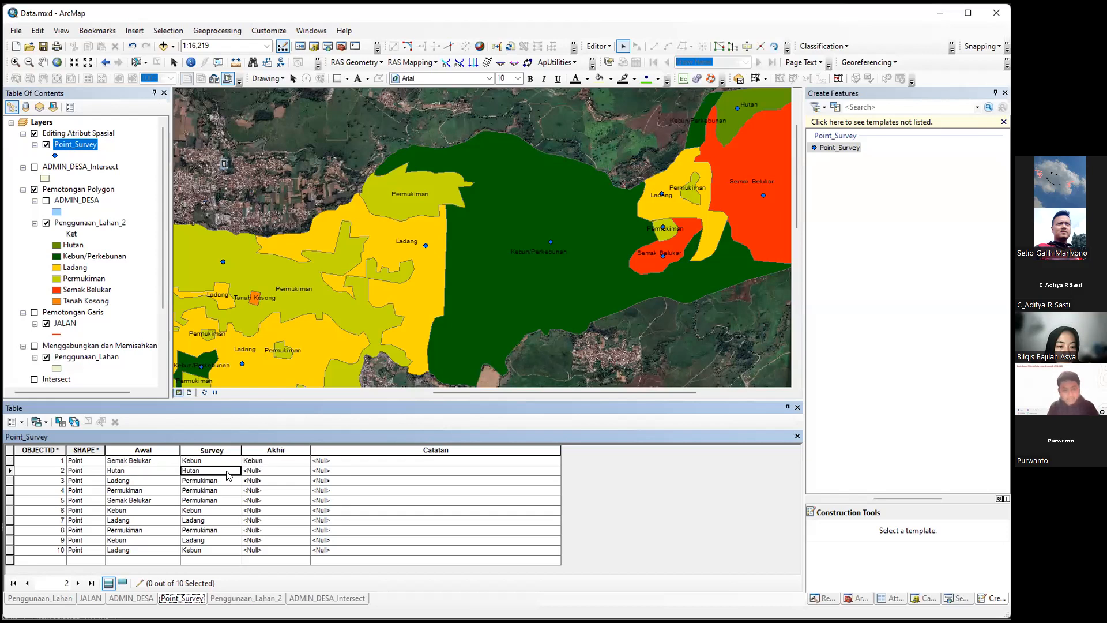
key("ctrl+c")
key("Tab")
key("ctrl+v")
key("Return")
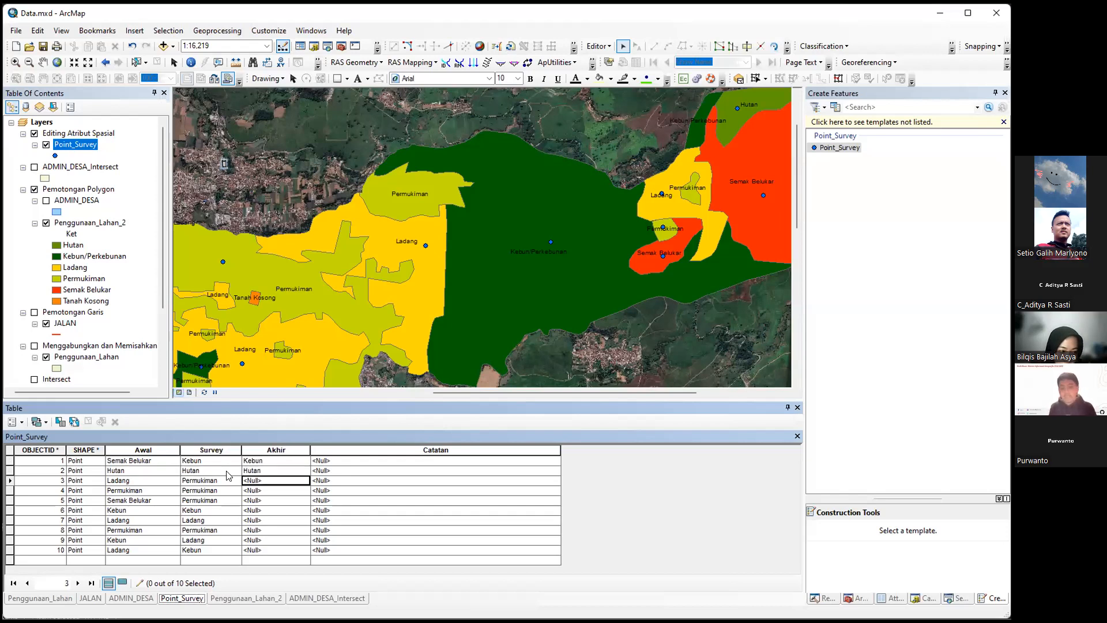
type("Permuk")
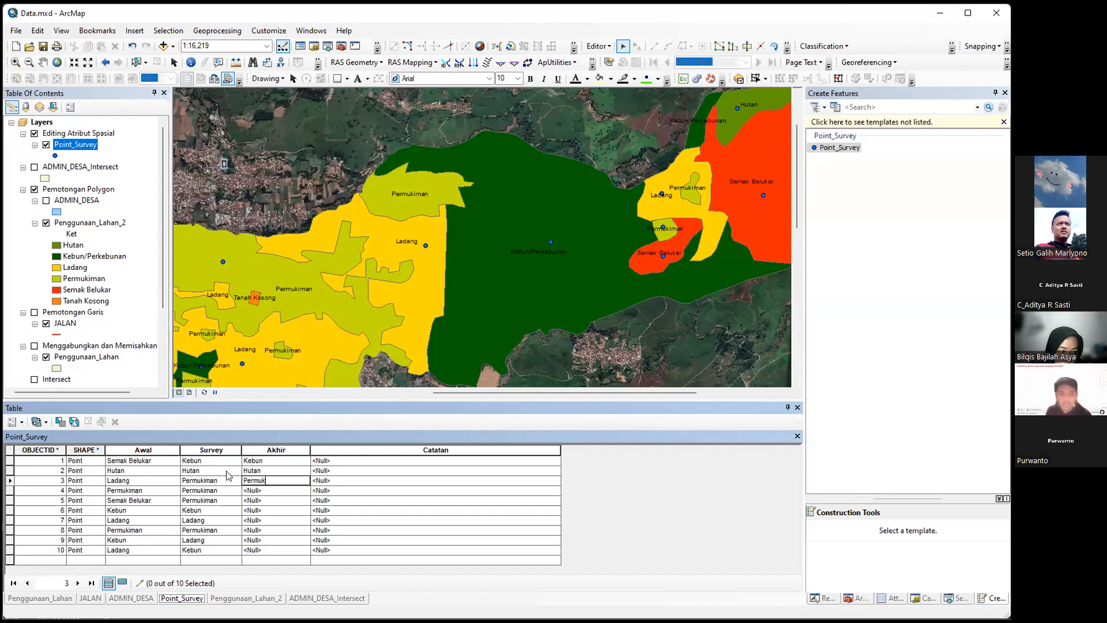
type("iman")
key("Return")
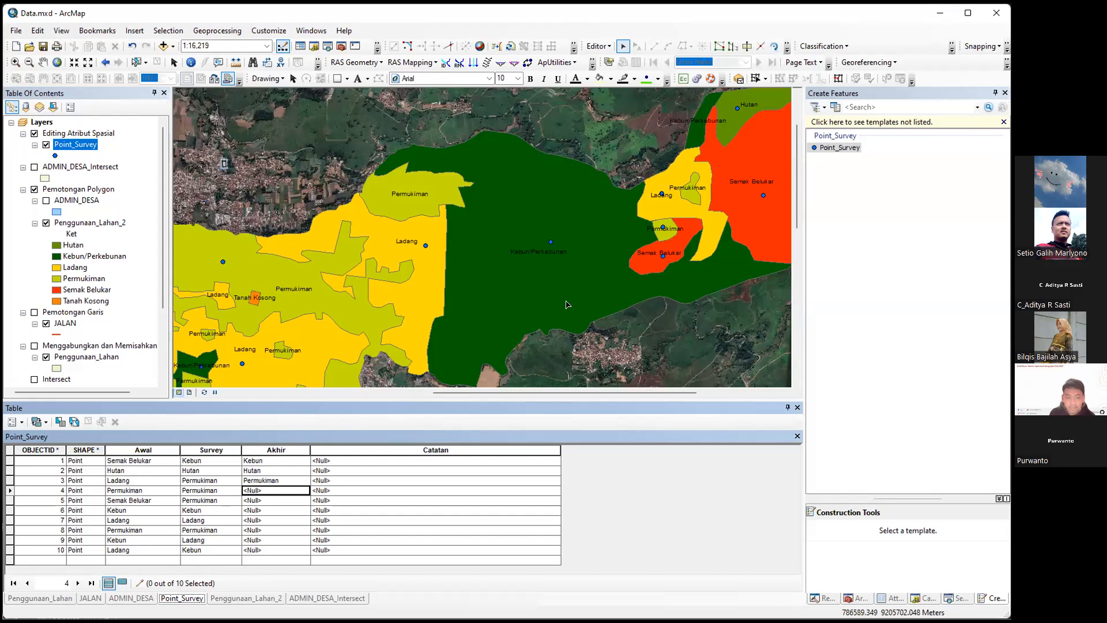
Step: Compare the Survey and Akhir values of the first three Point_Survey records
key("Up")
key("Up")
key("Up")
key("Left")
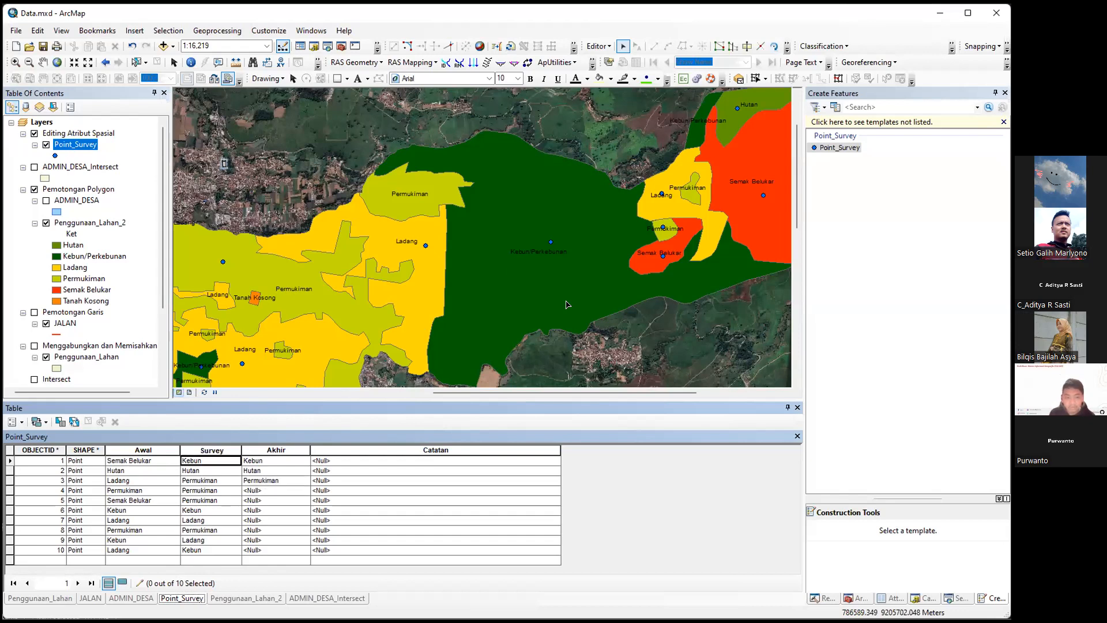
key("Down")
key("Down")
key("Right")
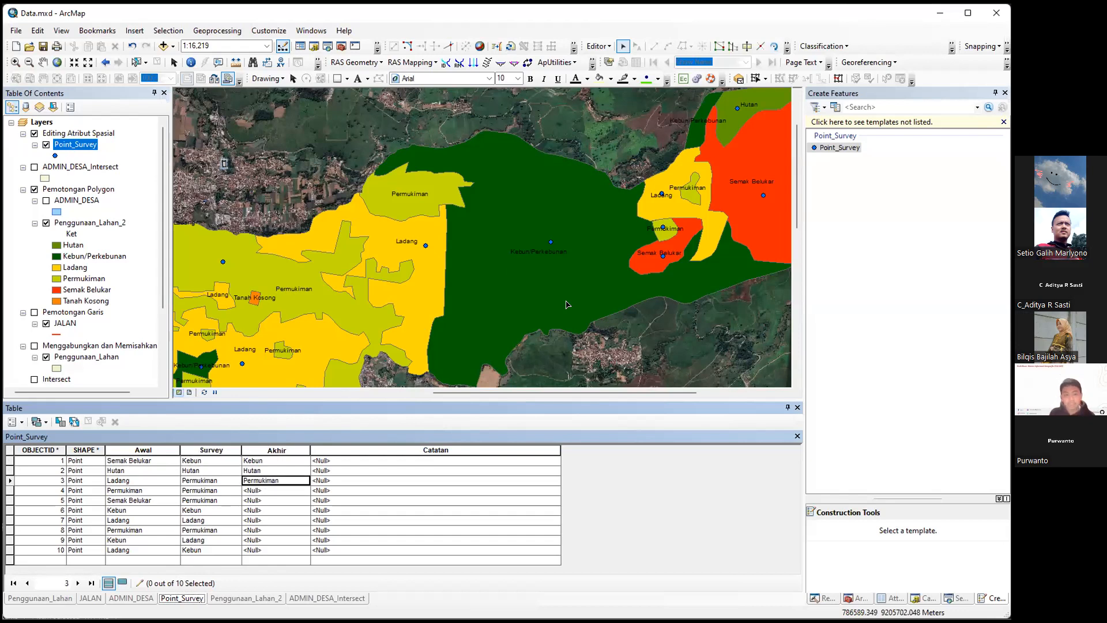
key("Up")
key("Up")
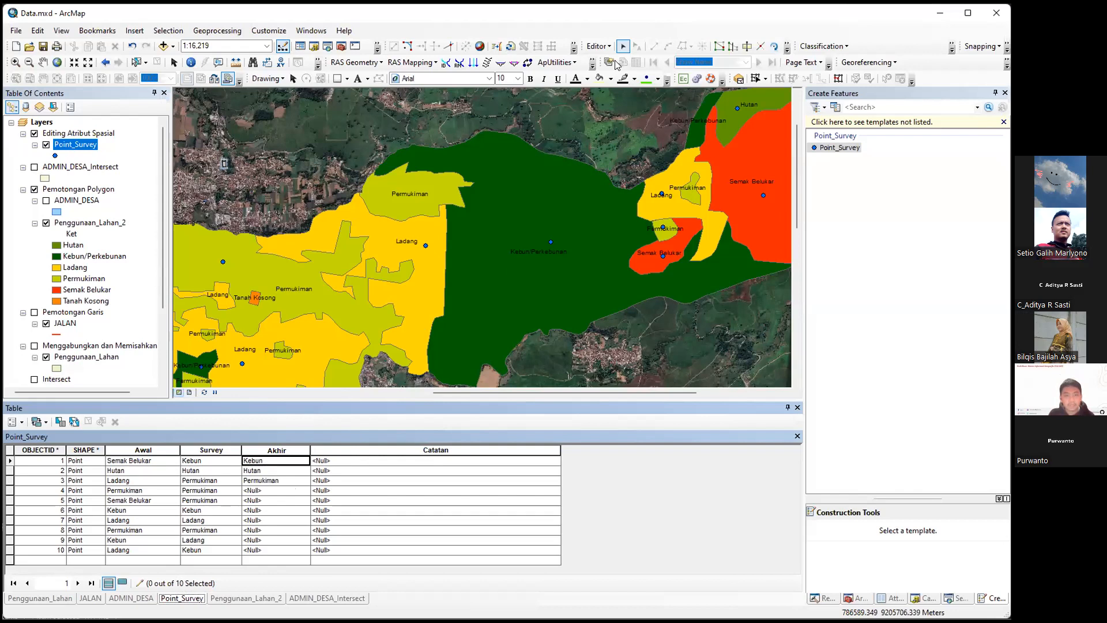
Step: Stop the editing session, discarding the Akhir edits, and start a new one on Point_Survey
left_click(599, 46)
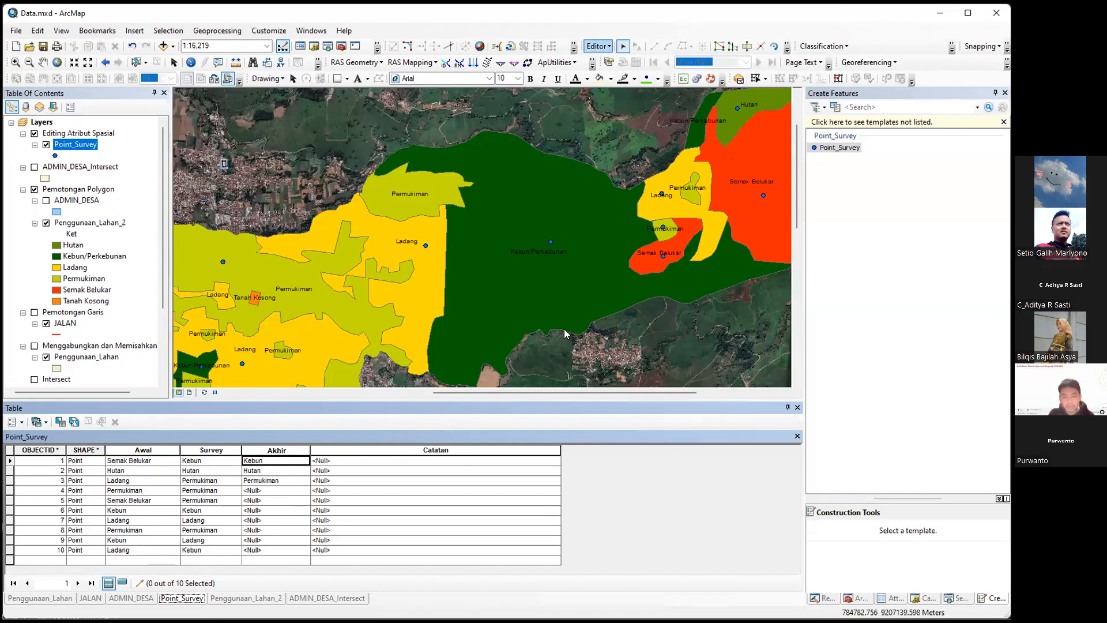
left_click(614, 72)
right_click(83, 144)
left_click(278, 303)
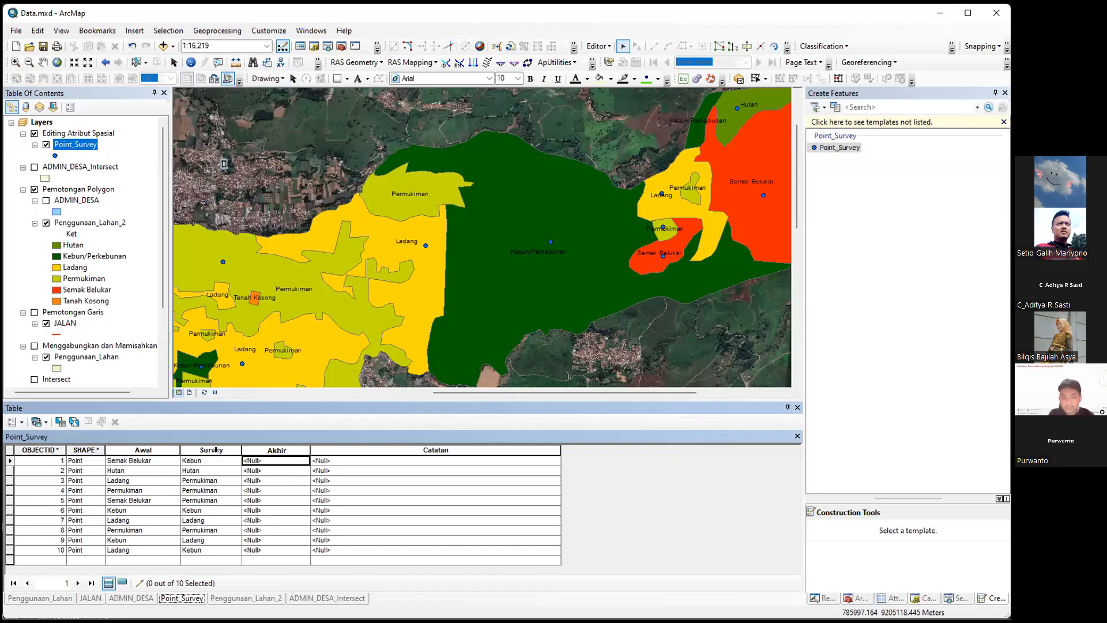
Step: Calculate the Akhir field of all Point_Survey records with the Field Calculator expression [Survey]
right_click(270, 448)
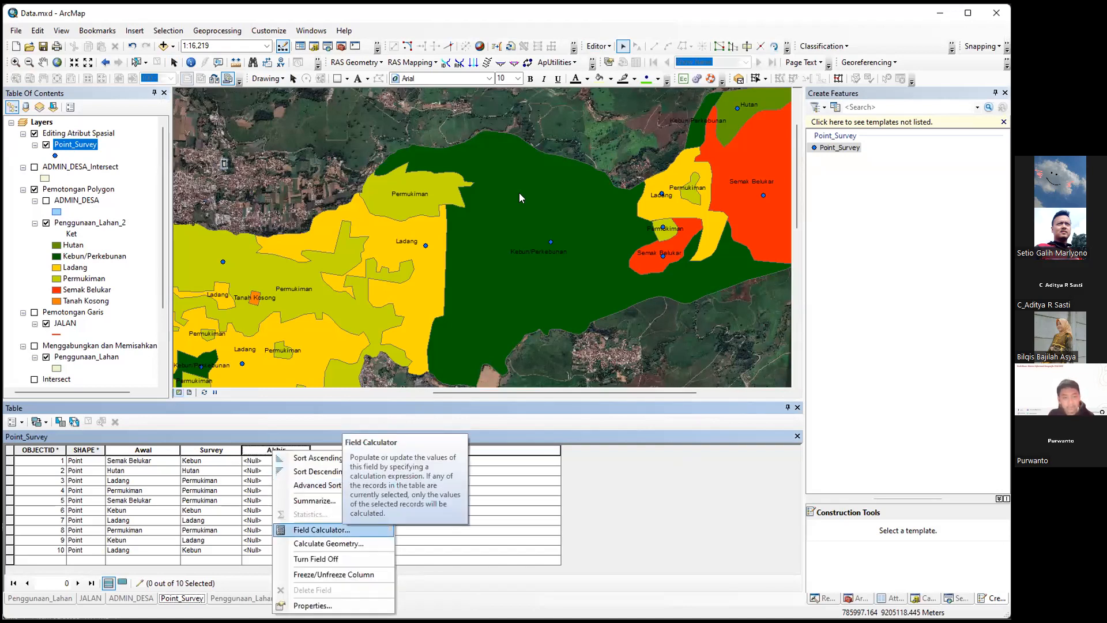
left_click_drag(490, 142, 681, 116)
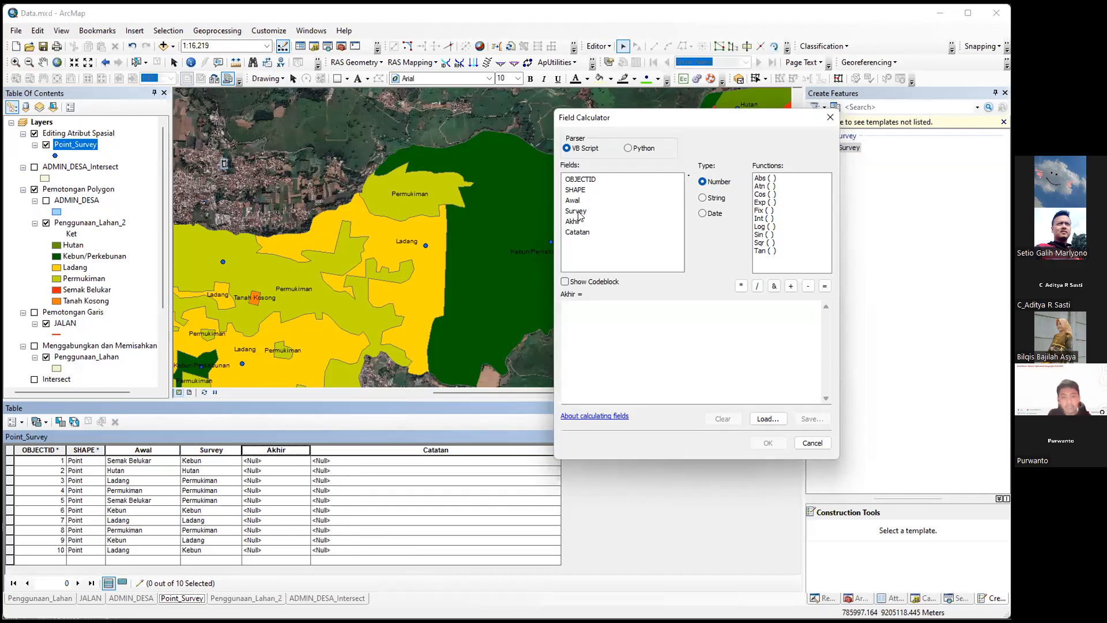
double_click(576, 210)
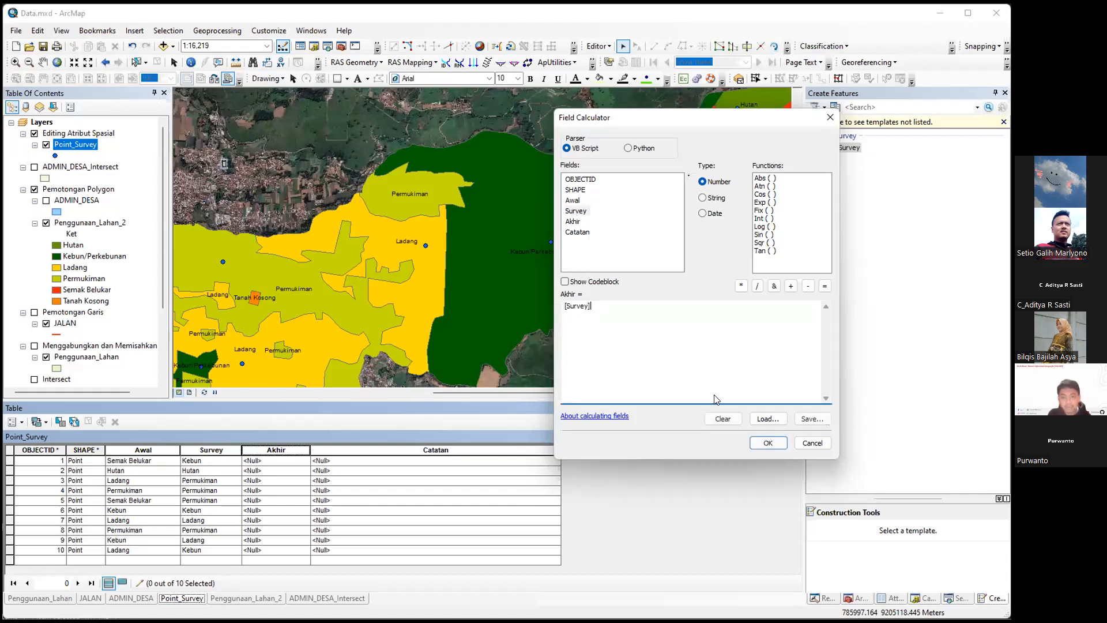
left_click(771, 441)
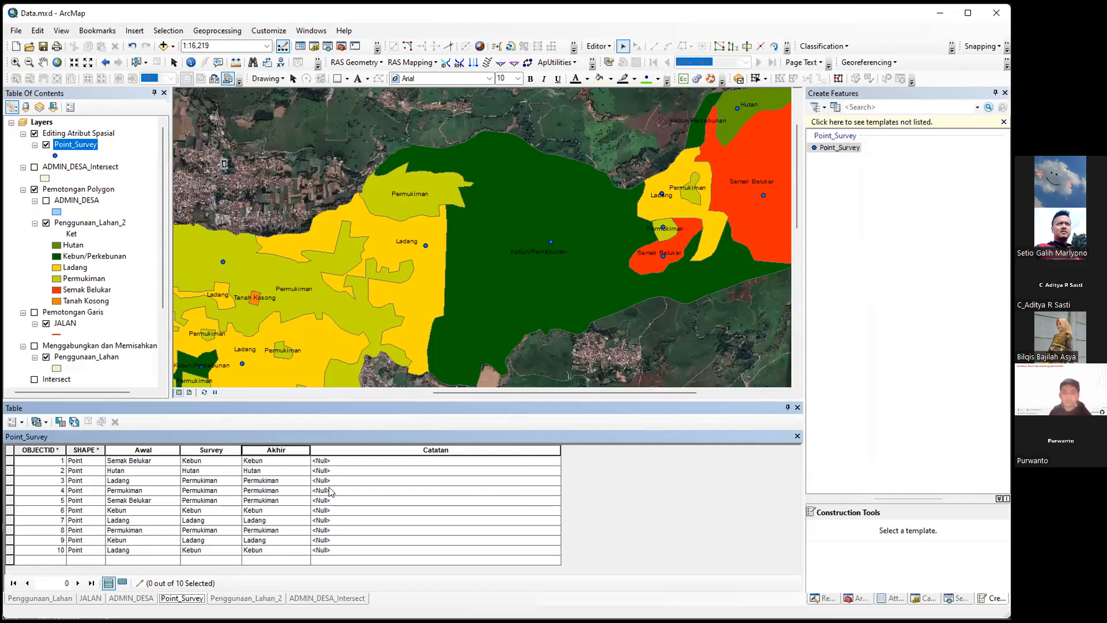
Step: Clear the Akhir values of records 2, 4, 6 and 9 in the Point_Survey table
left_click(284, 472)
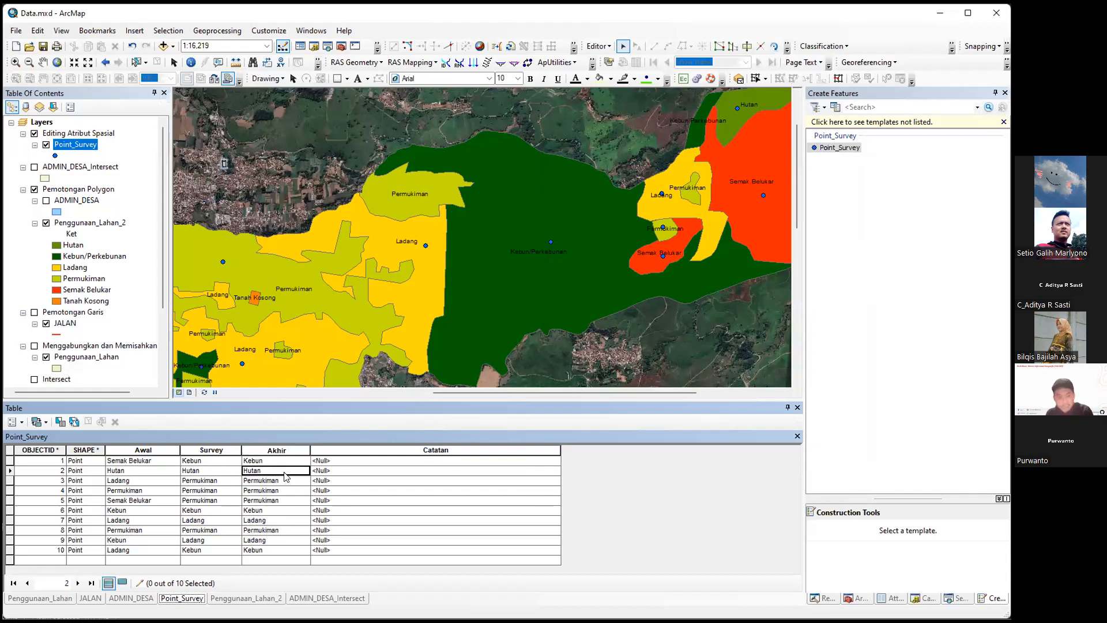
key("Right")
key("Down")
left_click(284, 472)
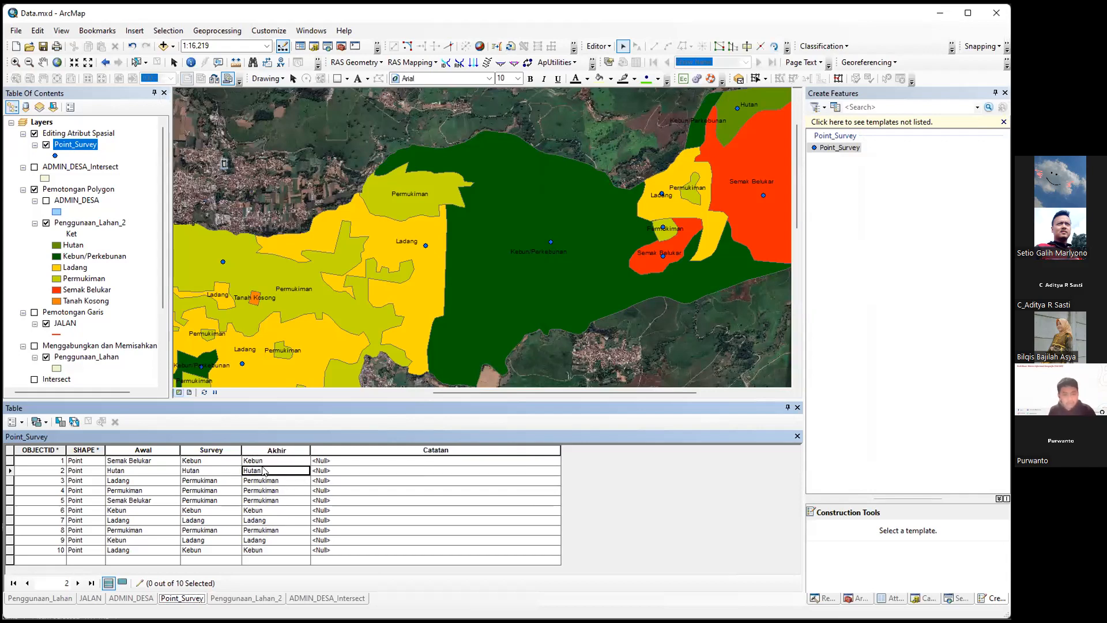
left_click(262, 469)
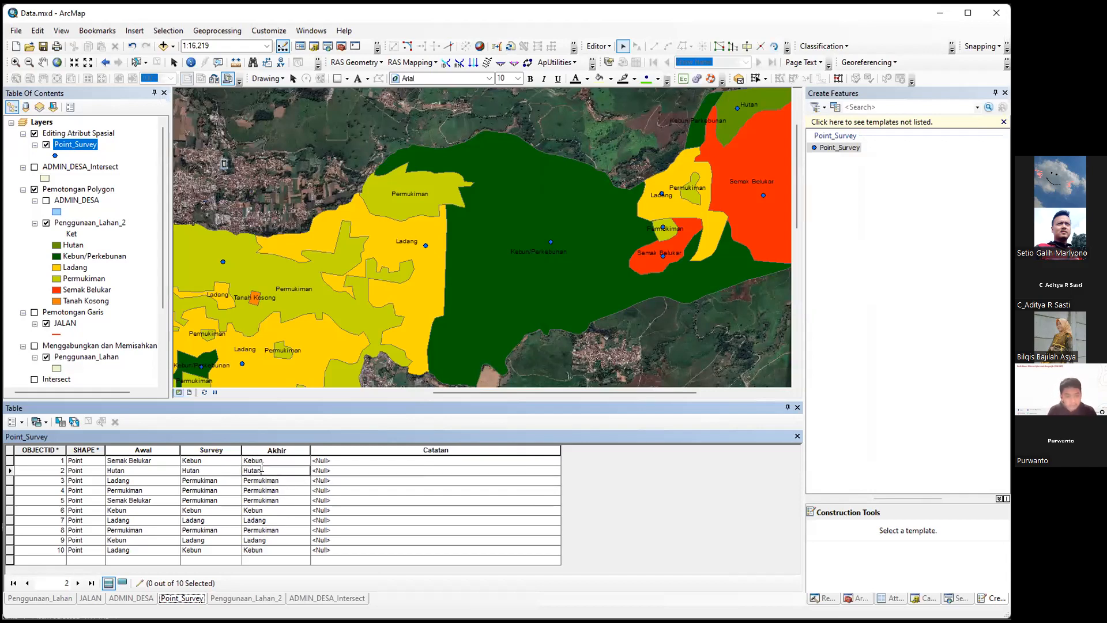
key("BackSpace")
key("BackSpace")
key("BackSpace")
key("BackSpace")
key("BackSpace")
key("Return")
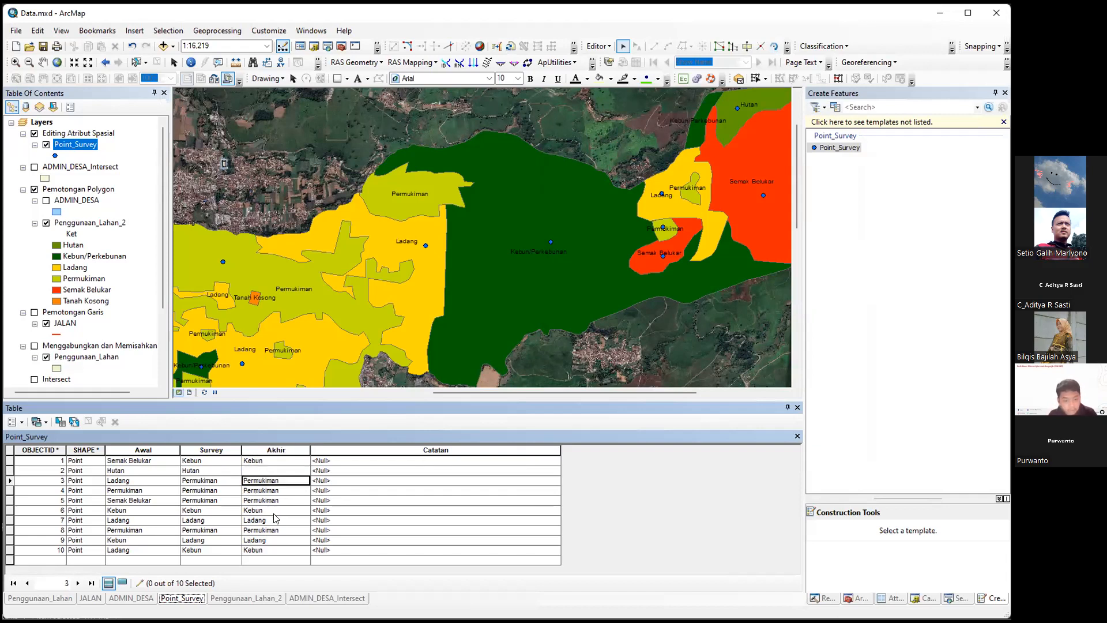
left_click(273, 510)
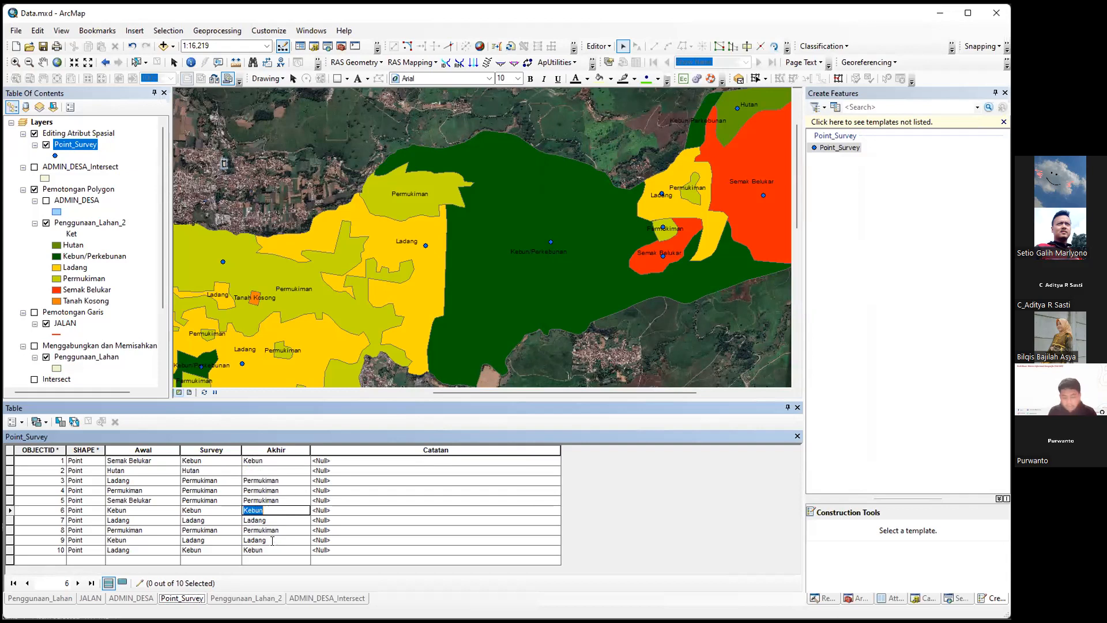
left_click(292, 490)
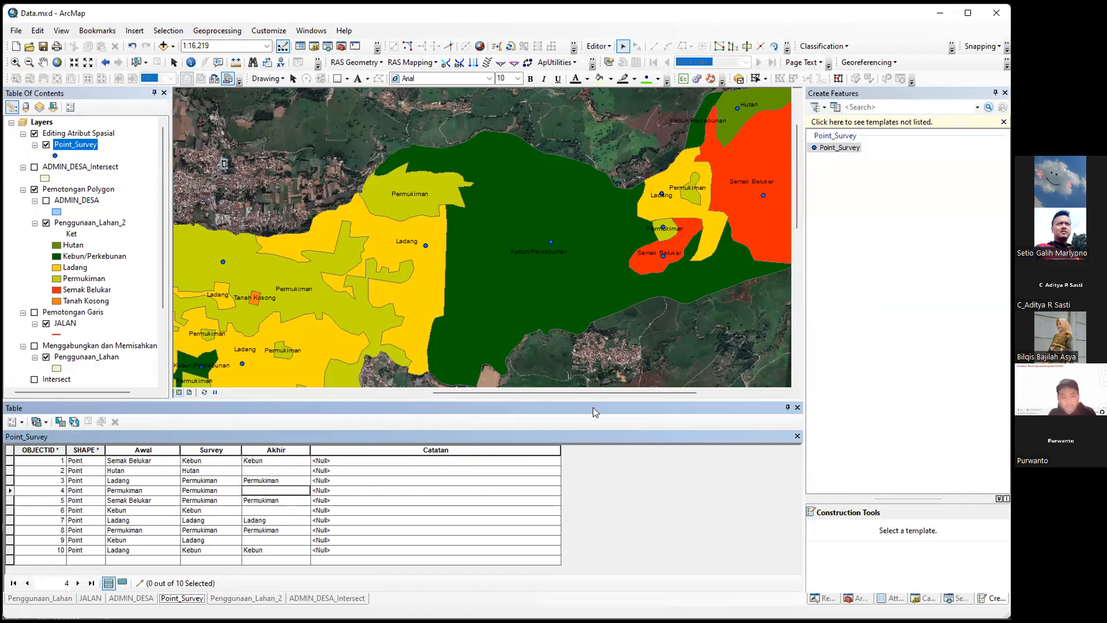
left_click(137, 61)
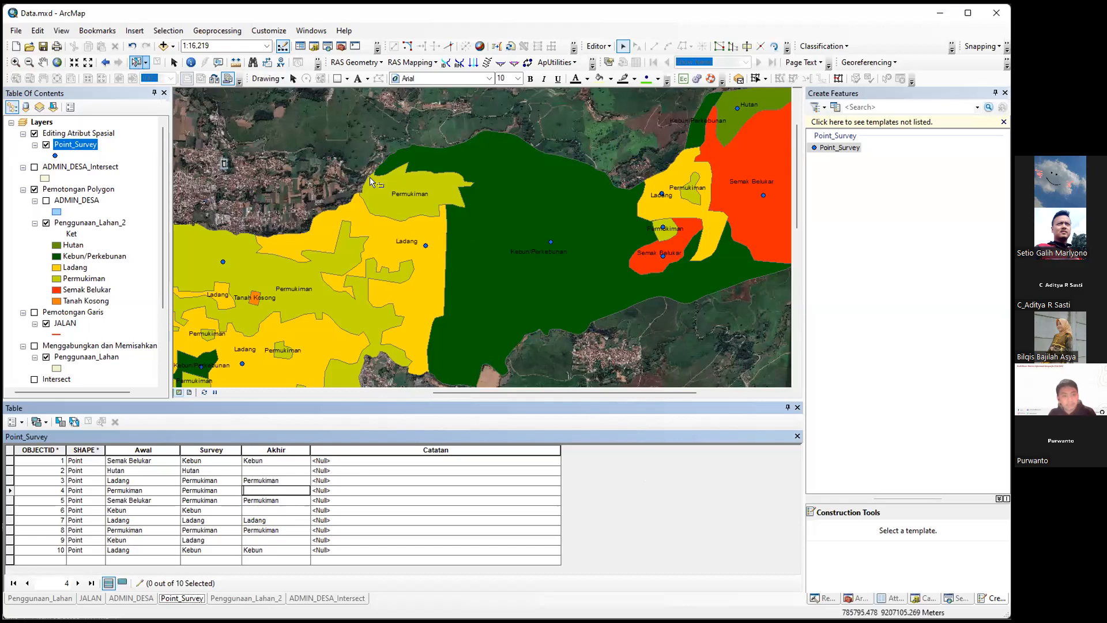
left_click(625, 50)
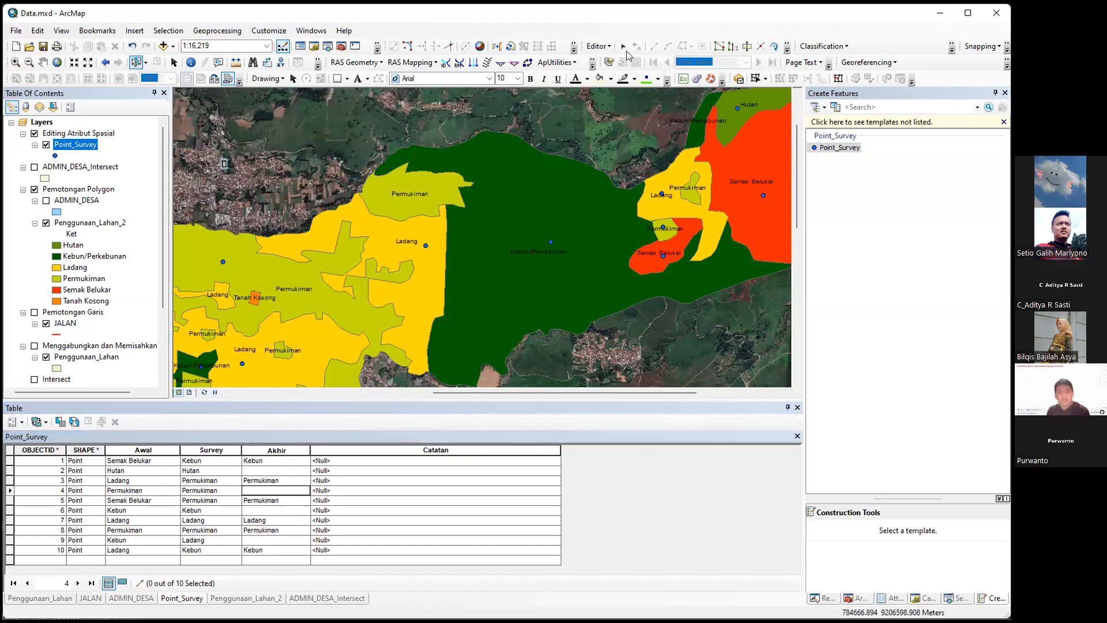
left_click(623, 49)
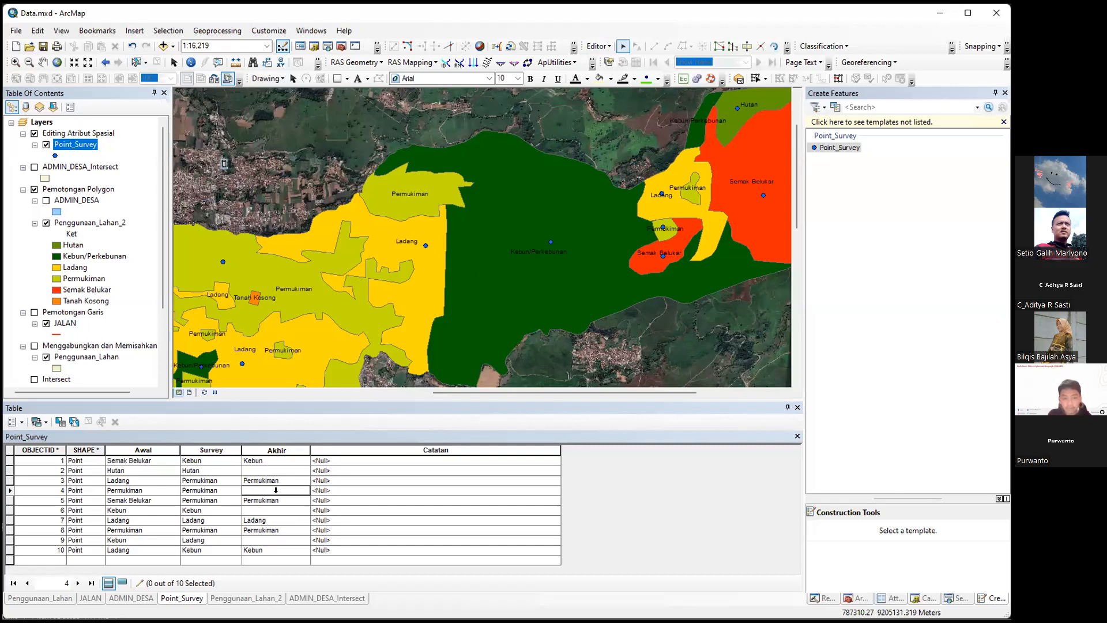
Step: Select the Point_Survey records whose Akhir value is empty with the attribute query Akhir = ''
left_click(59, 422)
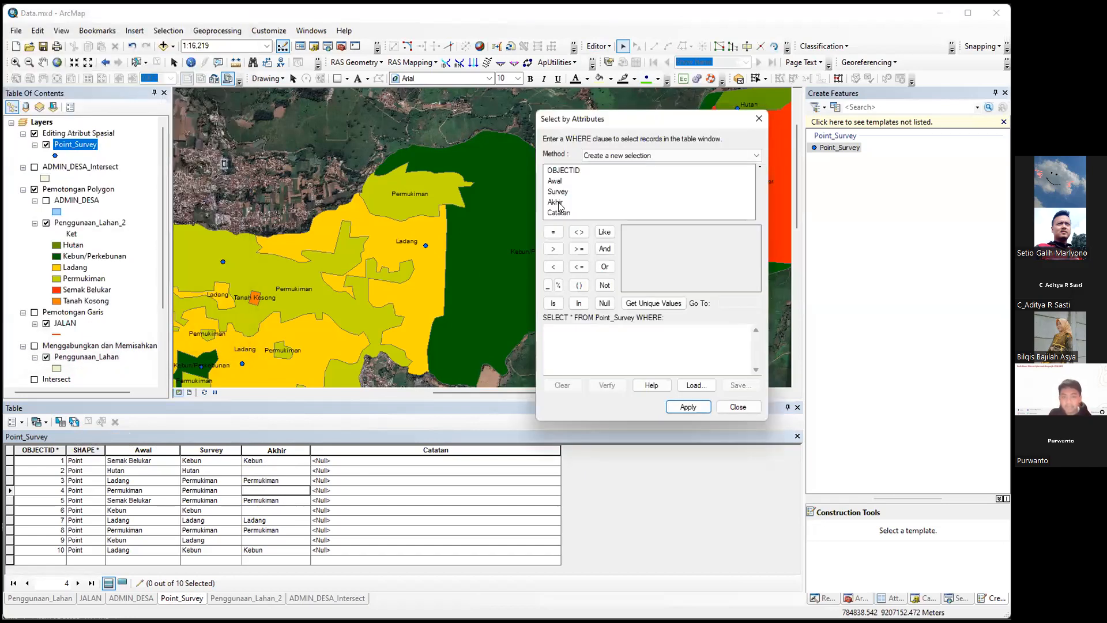
double_click(557, 202)
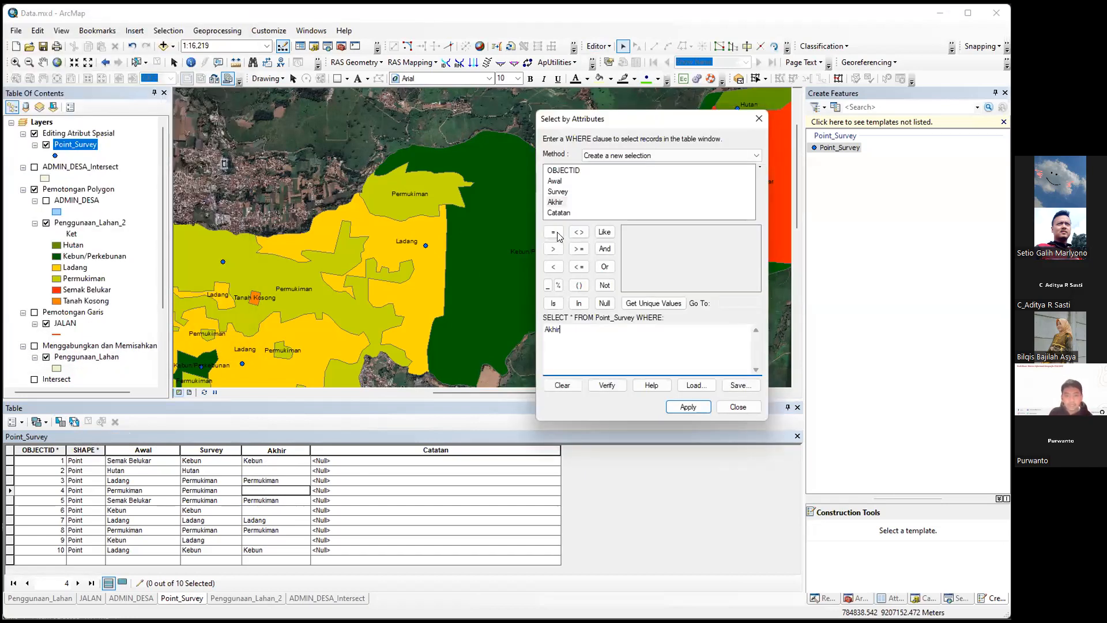
left_click(638, 304)
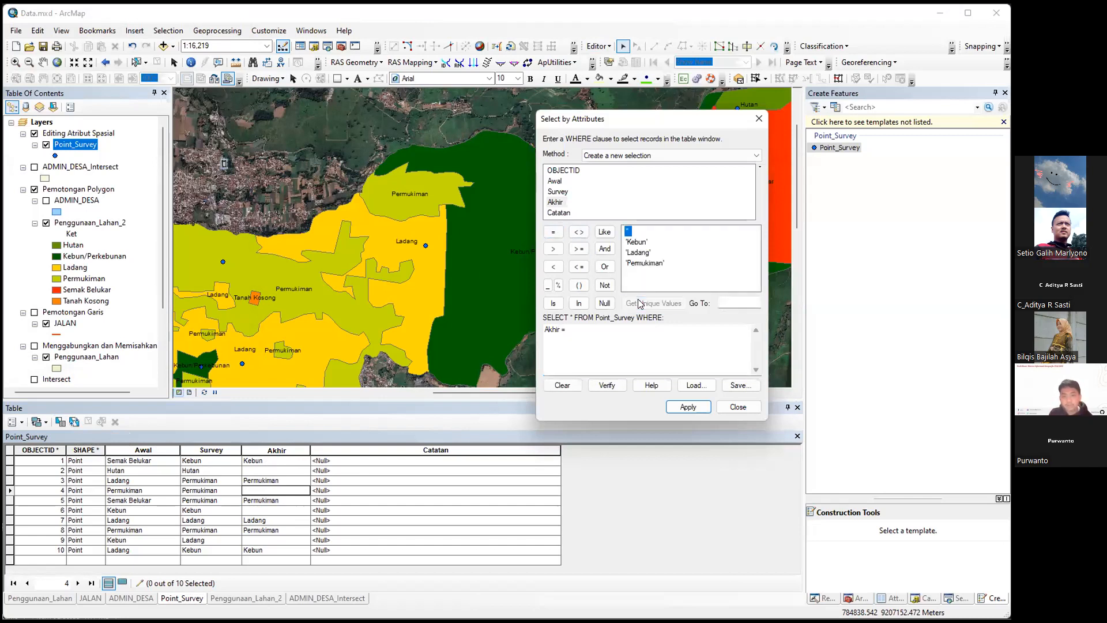
double_click(628, 230)
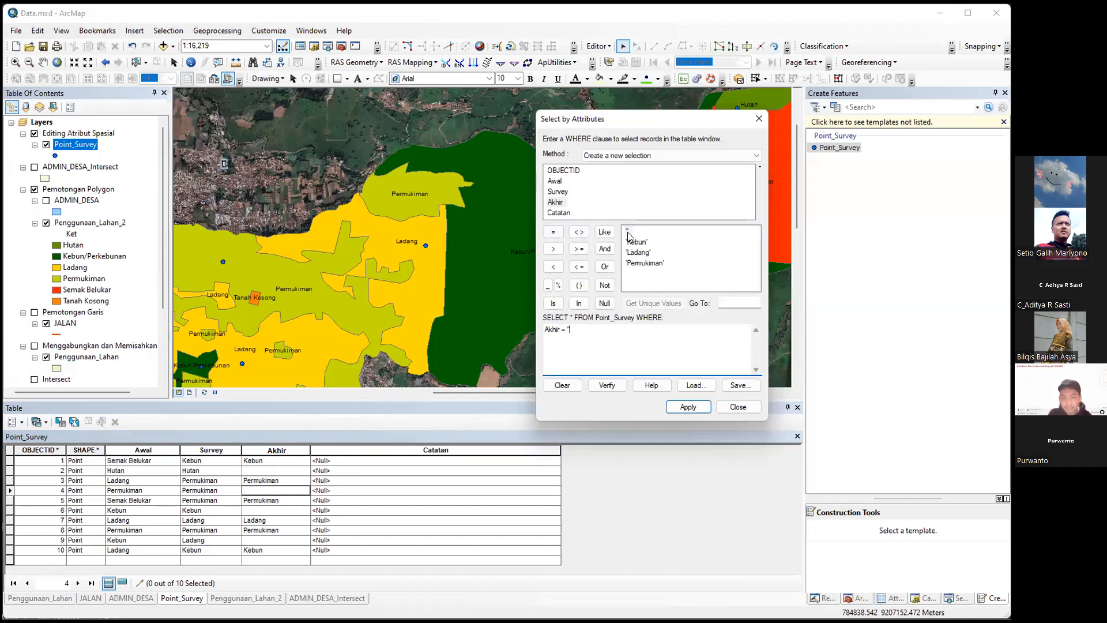
left_click(688, 407)
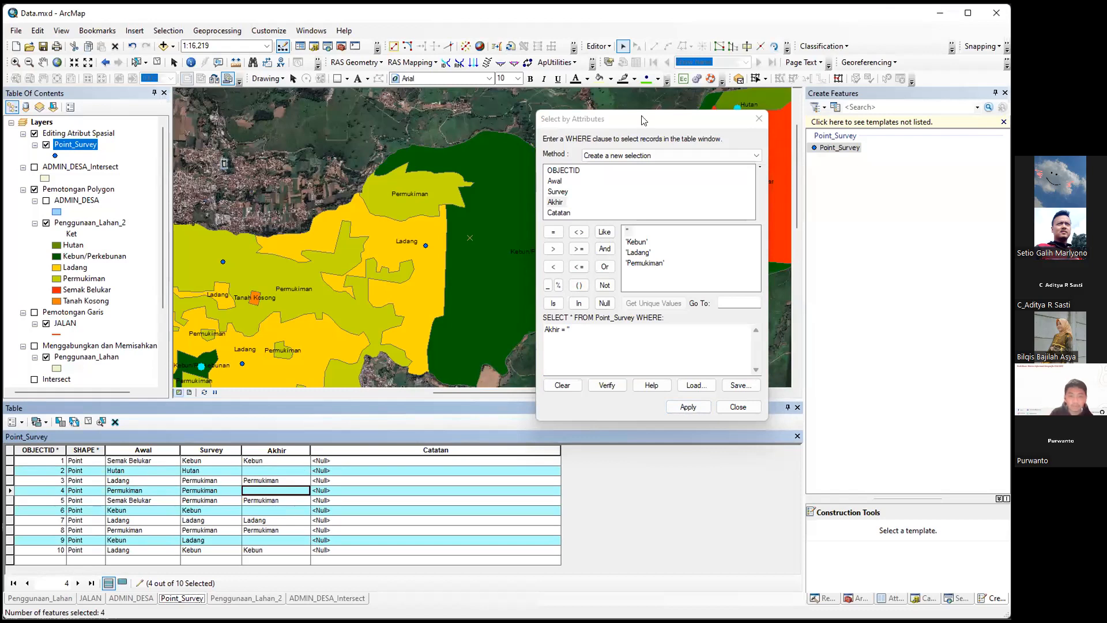
left_click(727, 407)
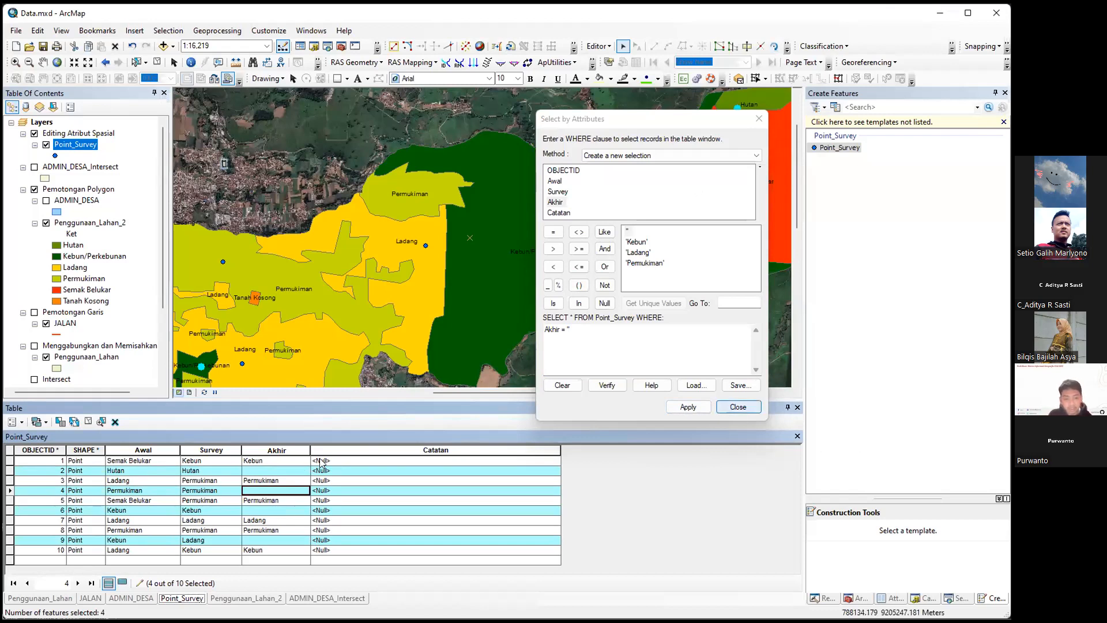
Step: Calculate the Akhir field of the selected Point_Survey records with the Field Calculator expression [Survey], and clear the selection
right_click(294, 449)
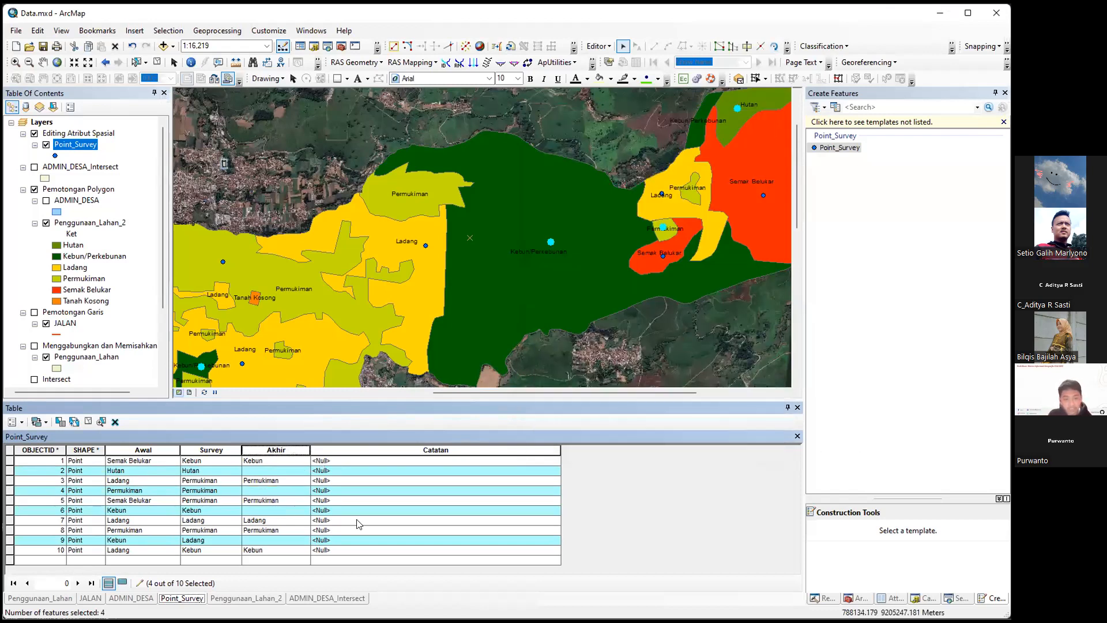
left_click(358, 524)
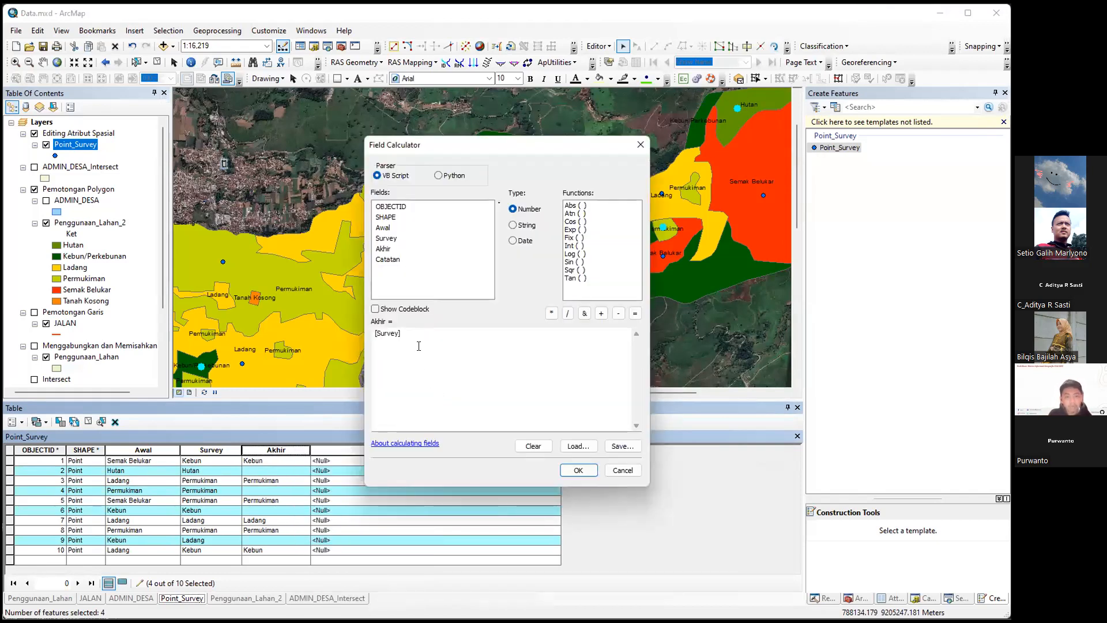
left_click(577, 469)
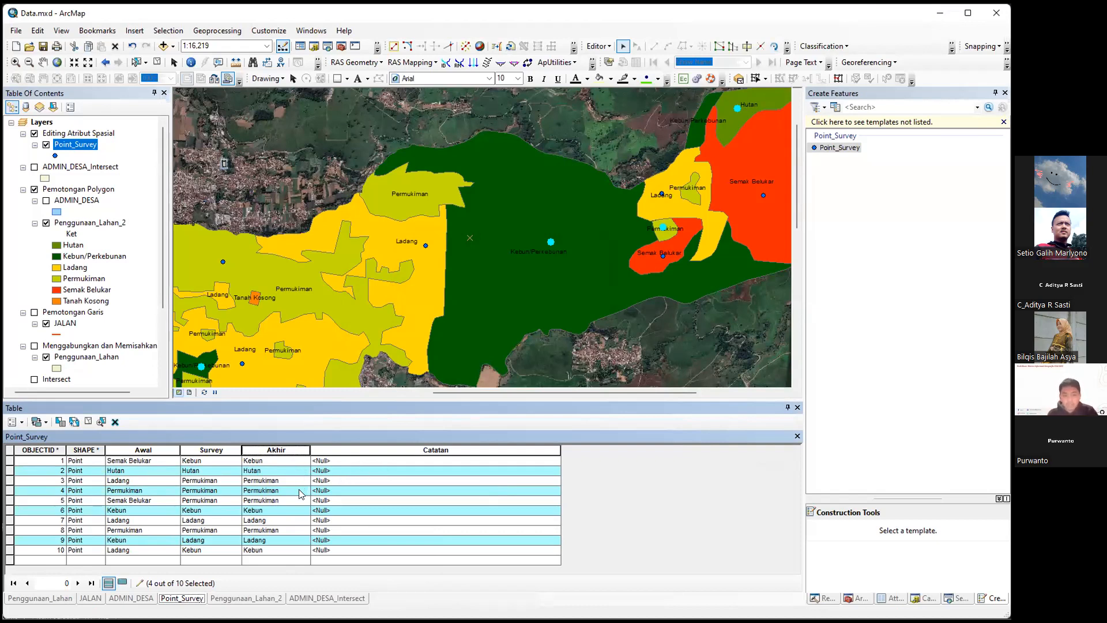
left_click(157, 67)
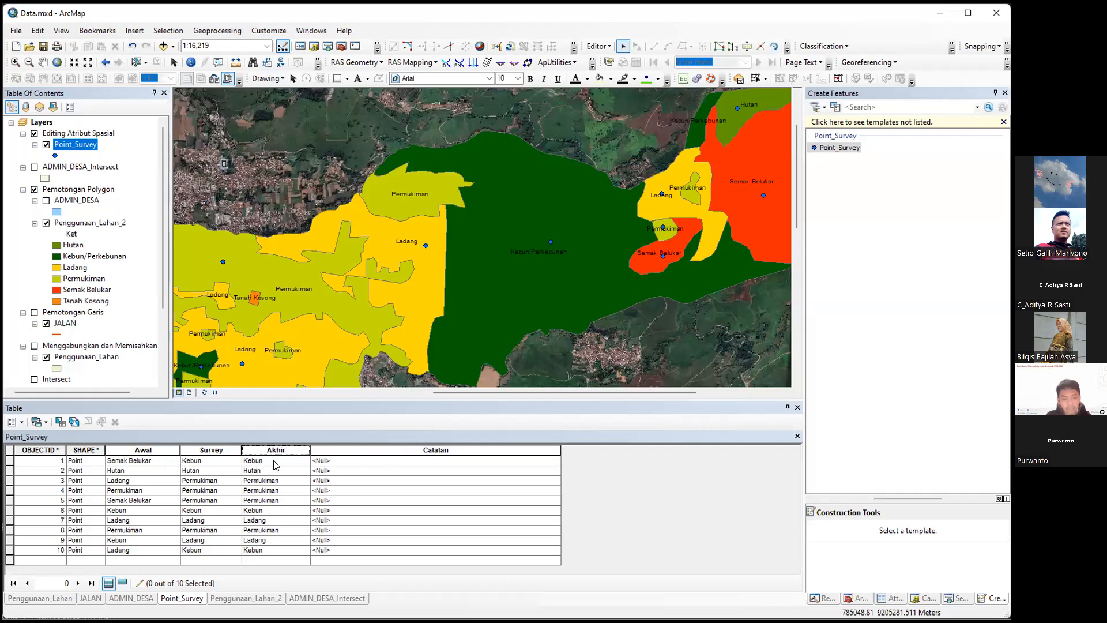
Step: Calculate the Catatan field of all Point_Survey records with the Field Calculator expression "Penggunaan lahan "& [Awal]&"menjadi"& [Akhir]
right_click(432, 448)
left_click(533, 533)
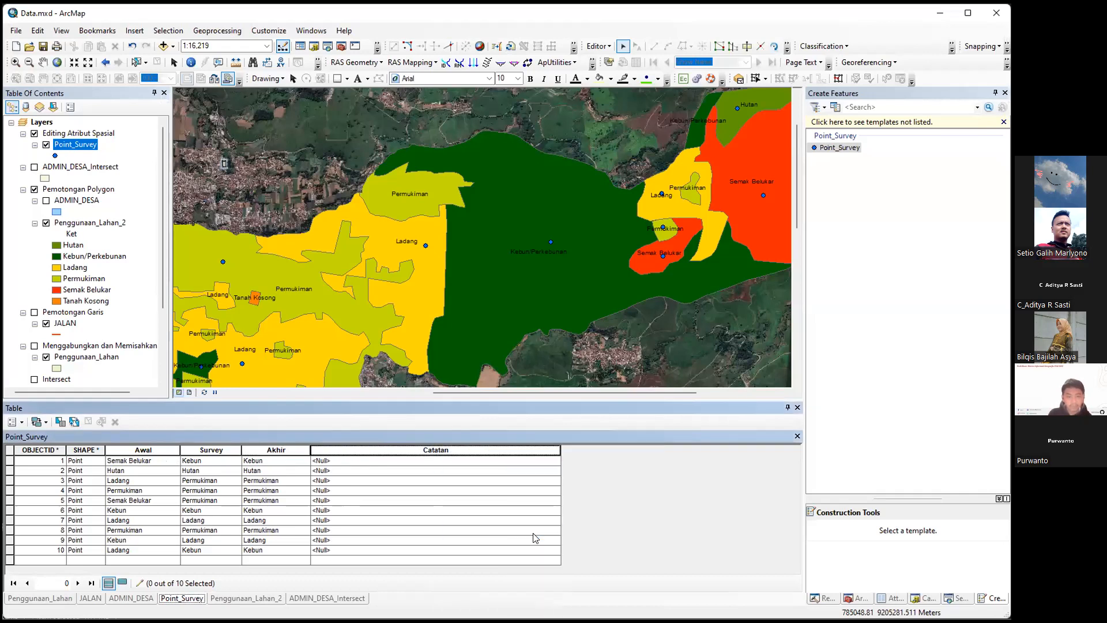
left_click_drag(462, 351, 312, 352)
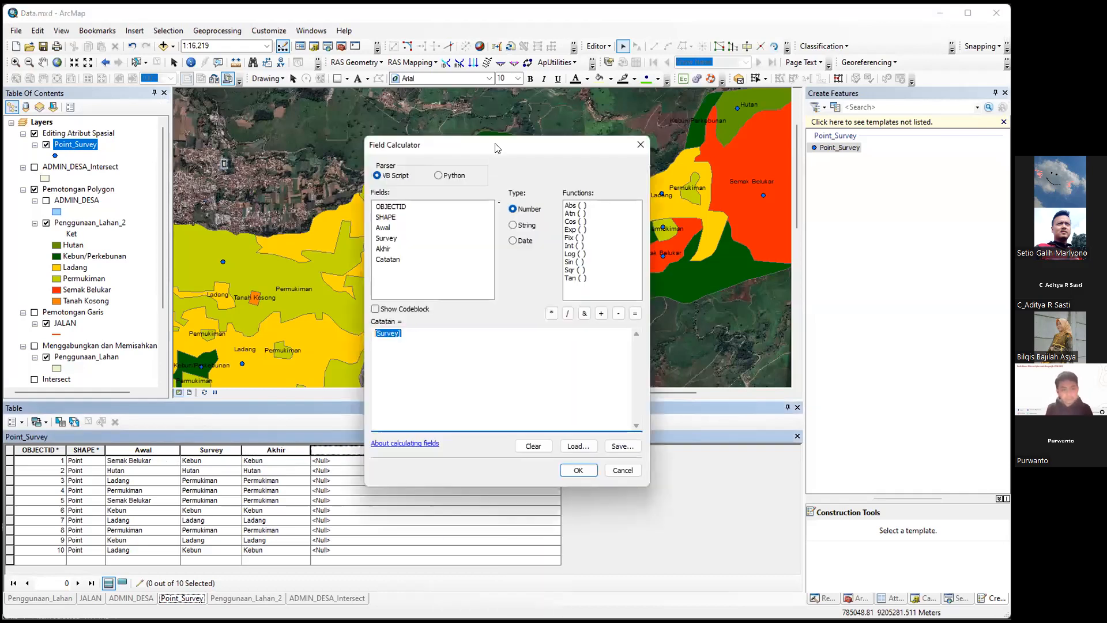
left_click_drag(497, 144, 653, 126)
type("\"Pen")
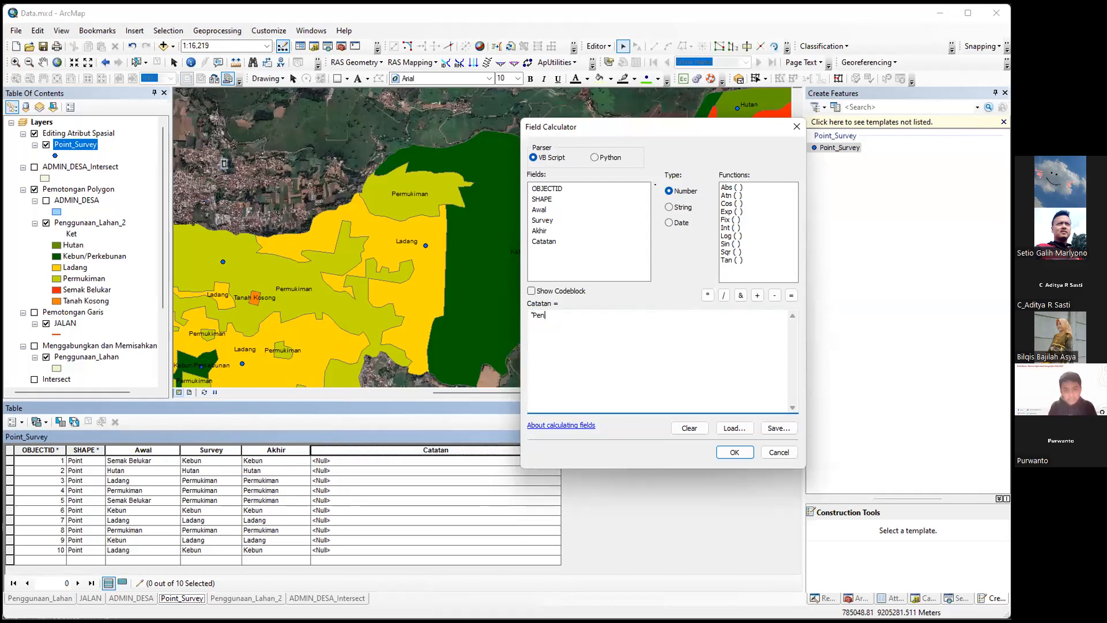
type("ggunaan lahan")
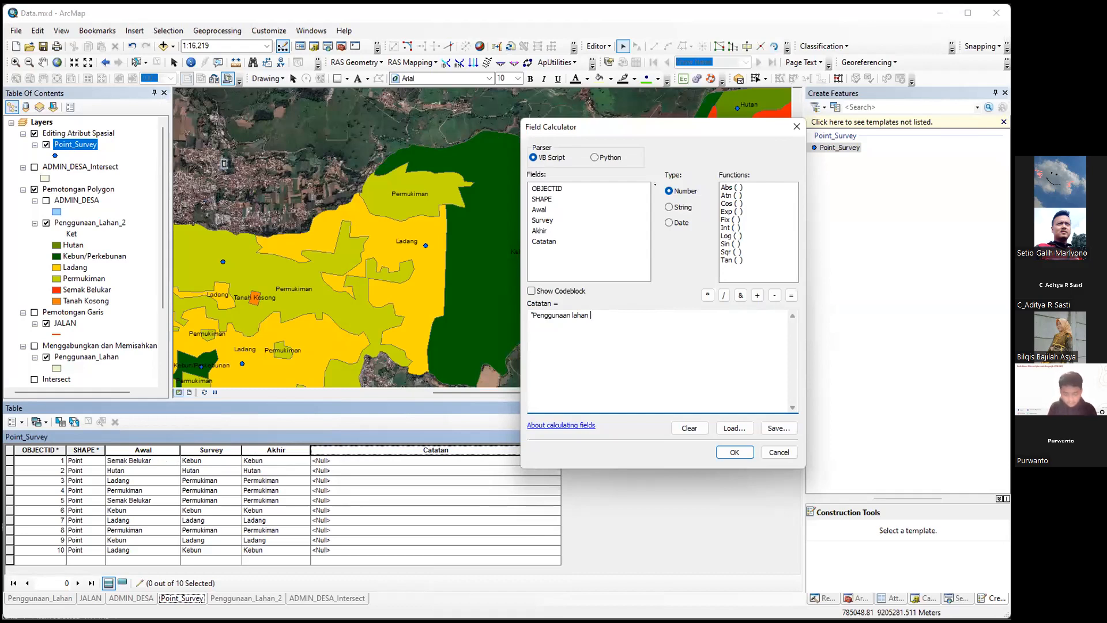
type("\"&")
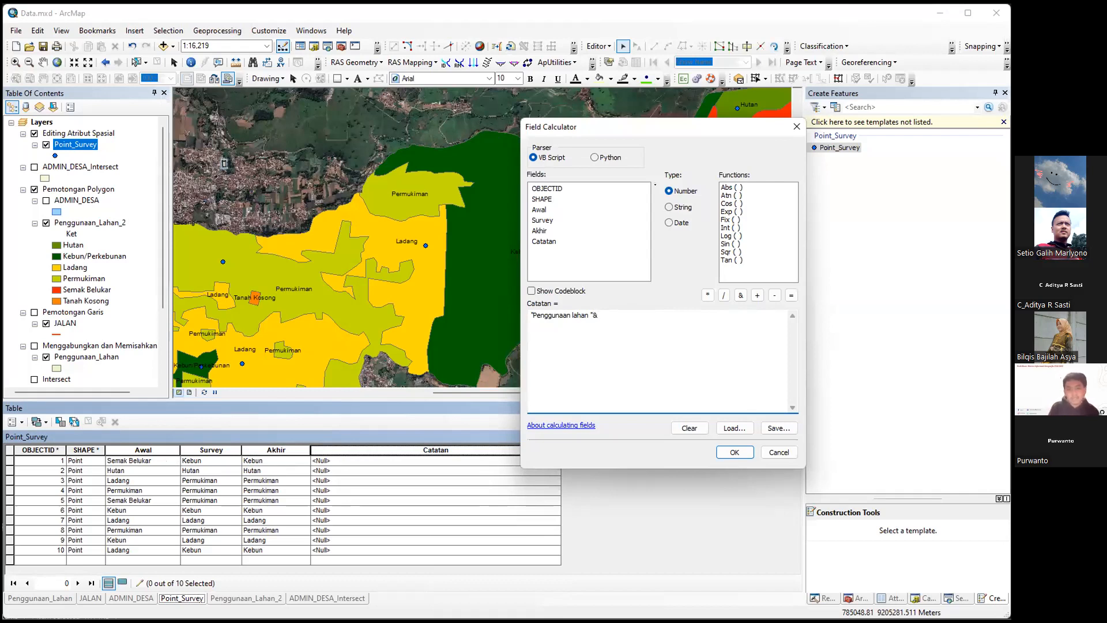
double_click(540, 209)
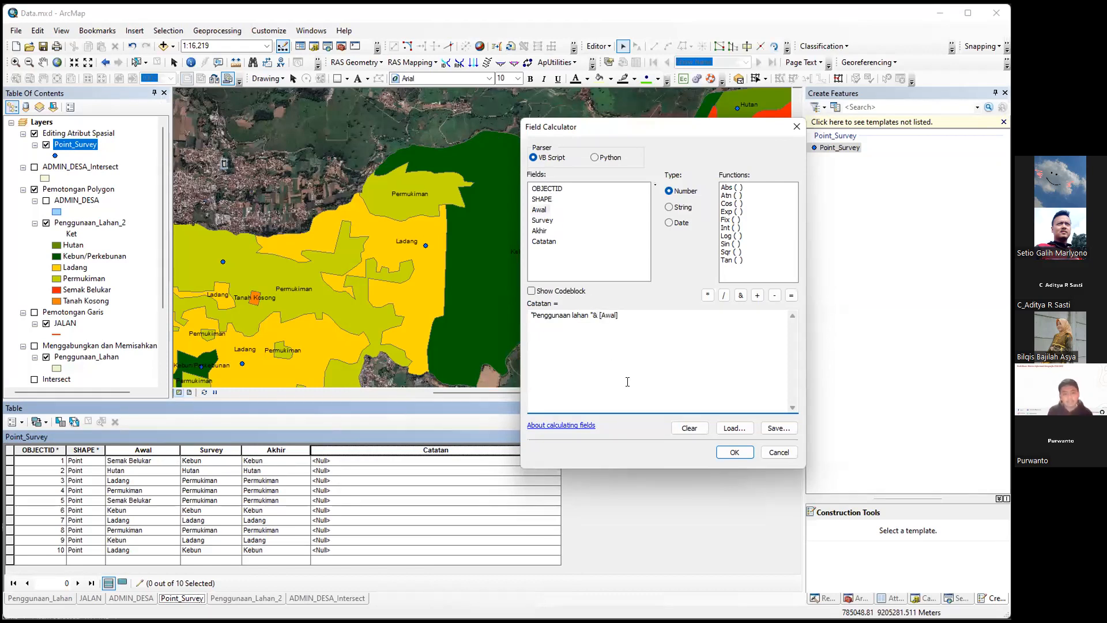
type("&\"menjadi")
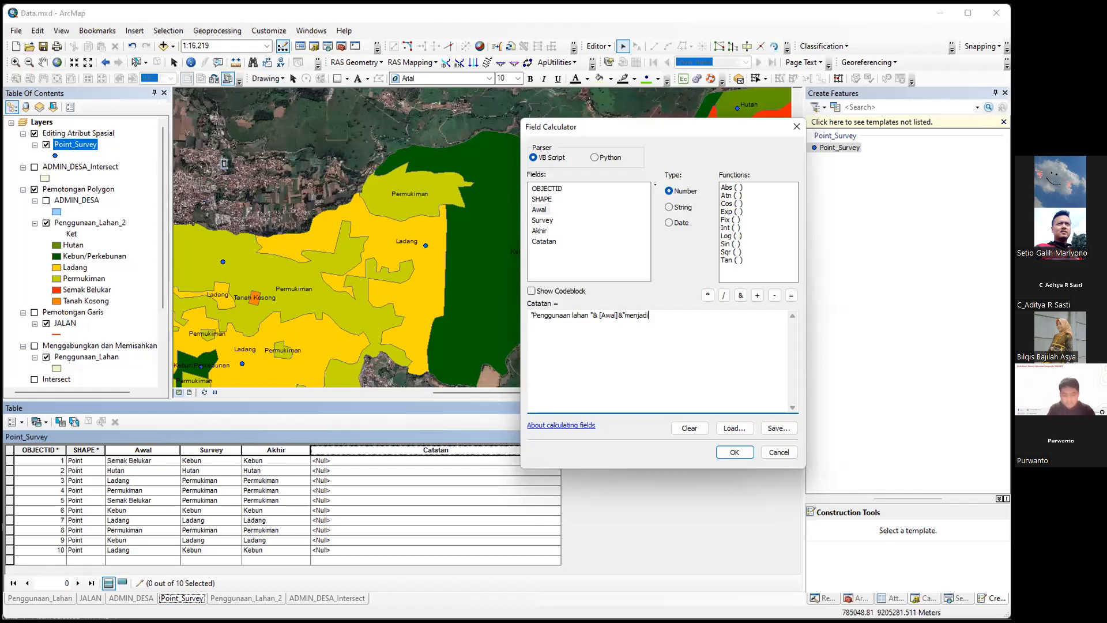
type("\"&")
double_click(539, 231)
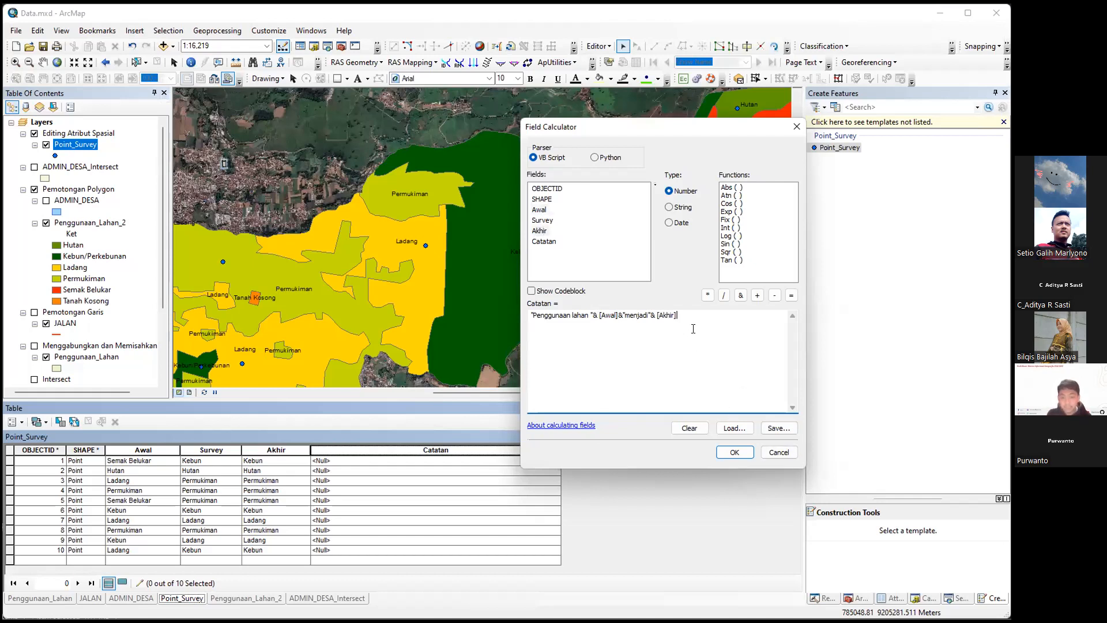
left_click(735, 453)
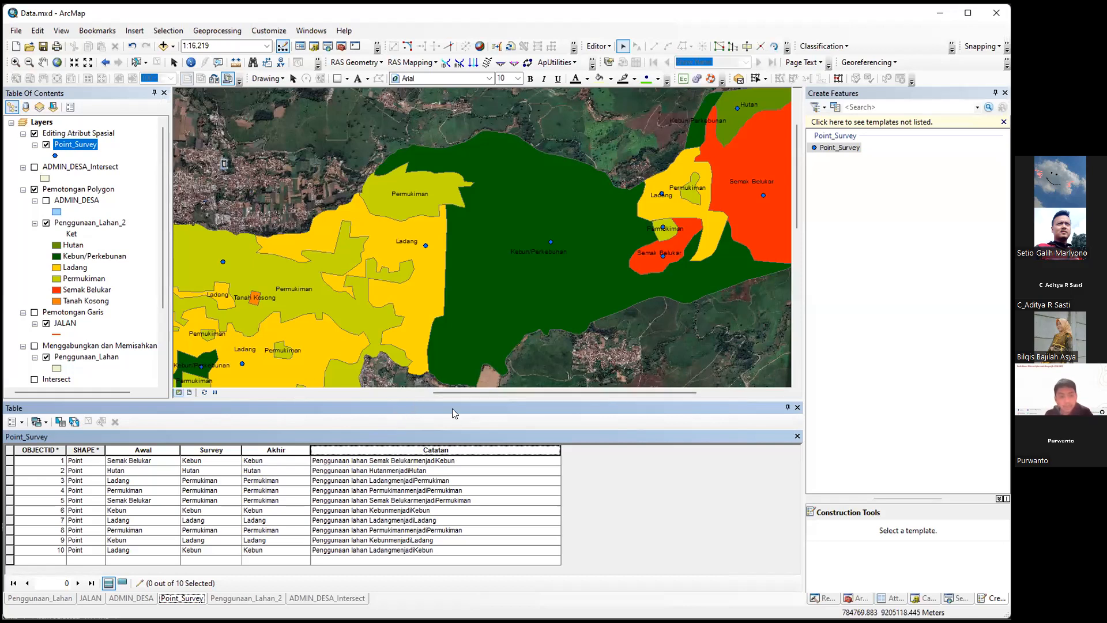
Step: Stop the editing session on Point_Survey, discarding the Akhir and Catatan edits
key("alt+Tab")
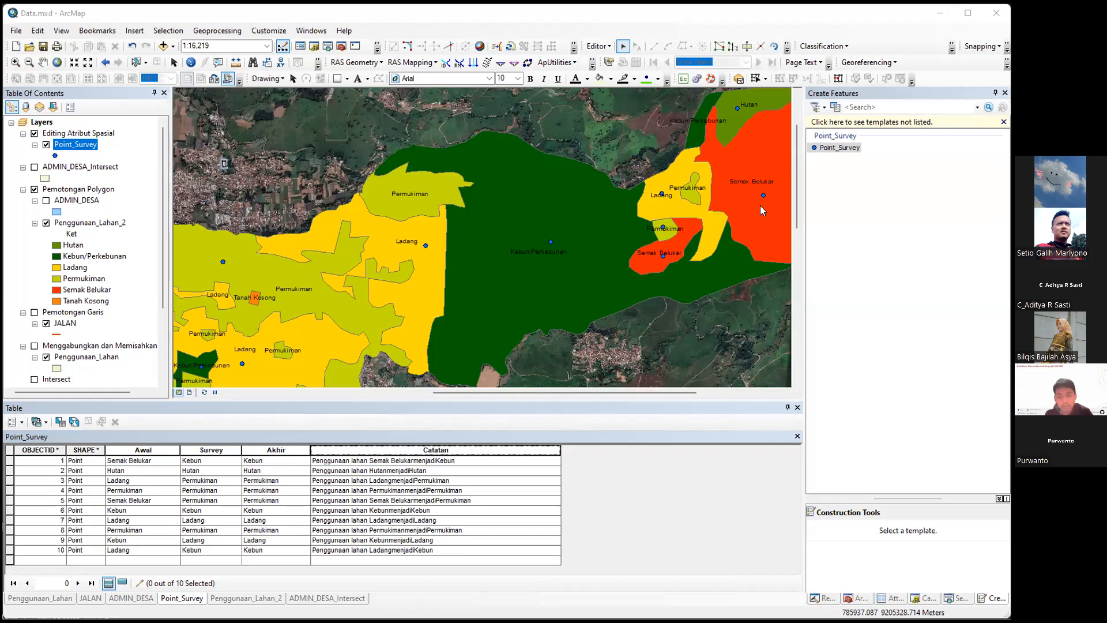
left_click(596, 51)
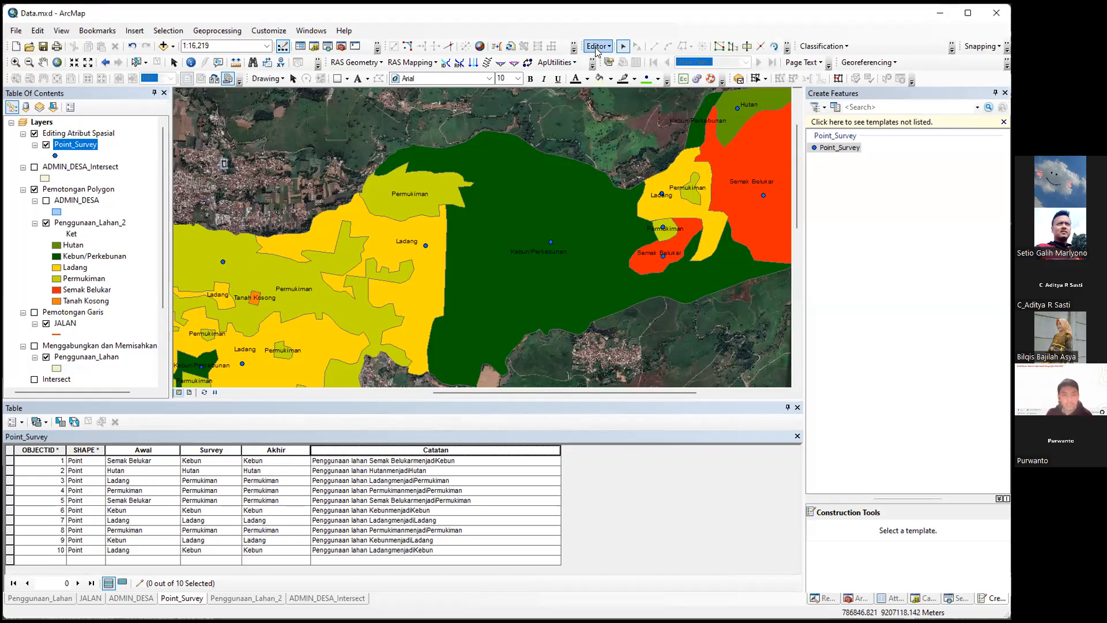
left_click(597, 51)
left_click(624, 75)
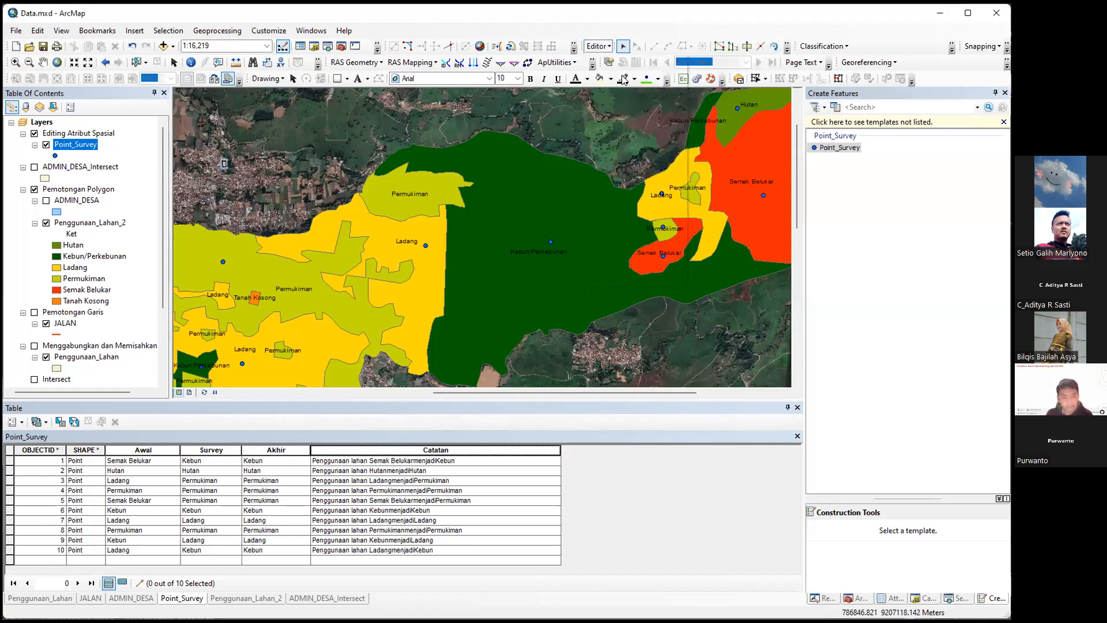
left_click(581, 334)
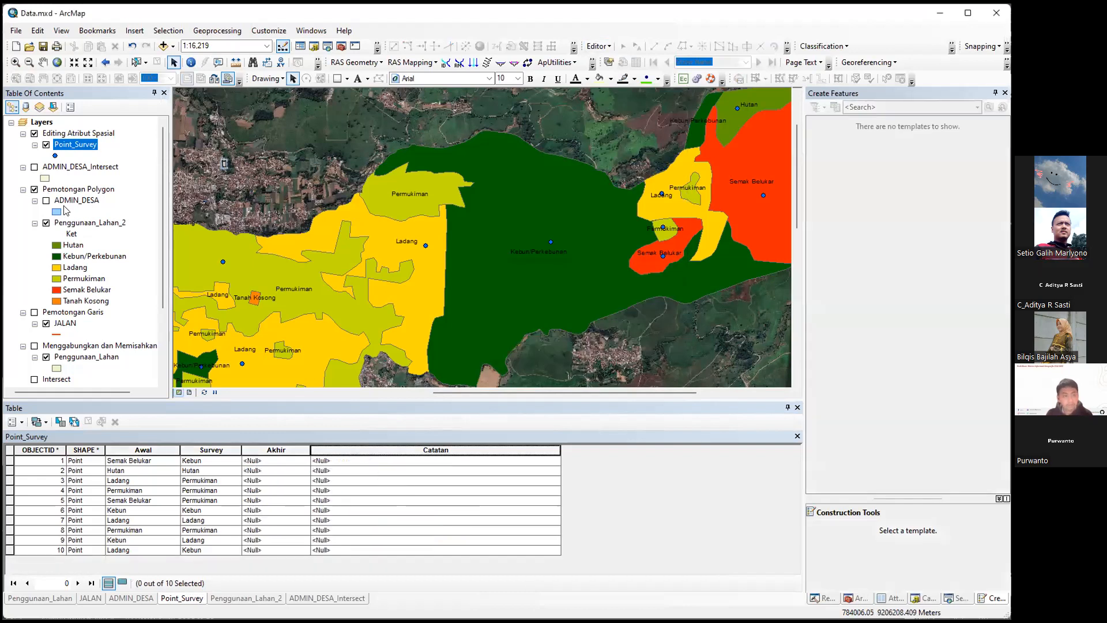
Step: Open the Penggunaan_Lahan_2 attribute table, and run a Spatial Join with Penggunaan_Lahan_2 as target features and Point_Survey as join features
right_click(73, 222)
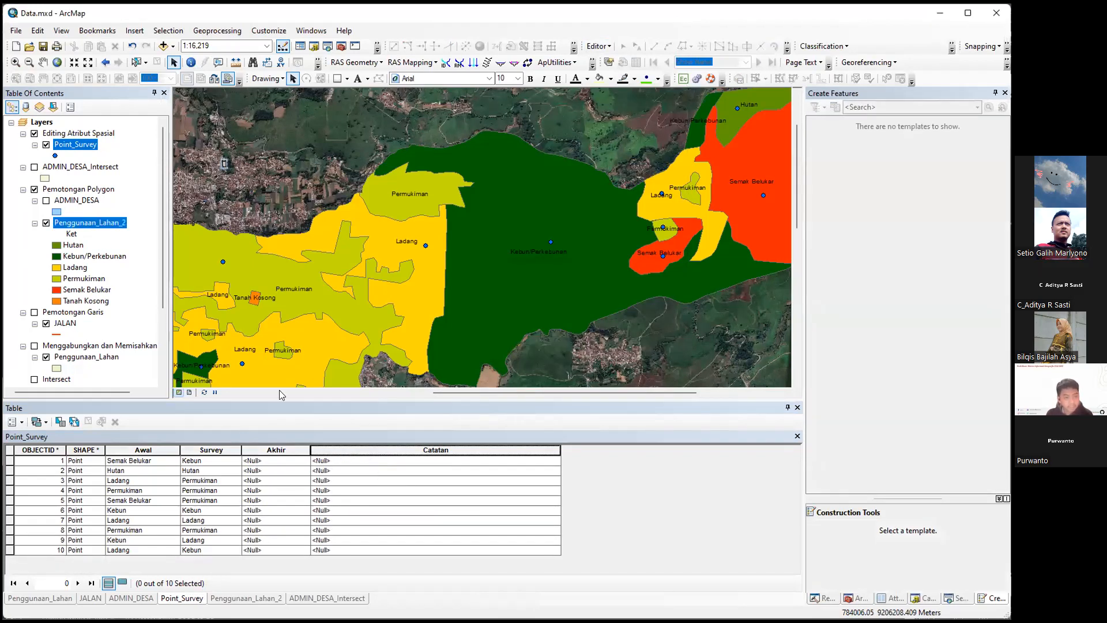
left_click(104, 257)
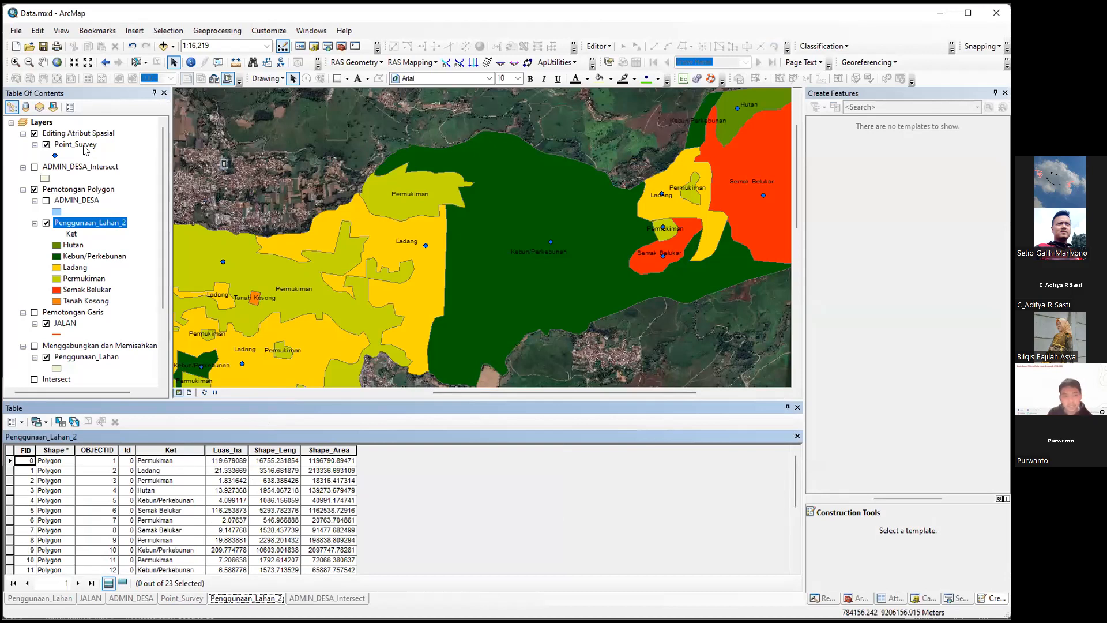
left_click(959, 597)
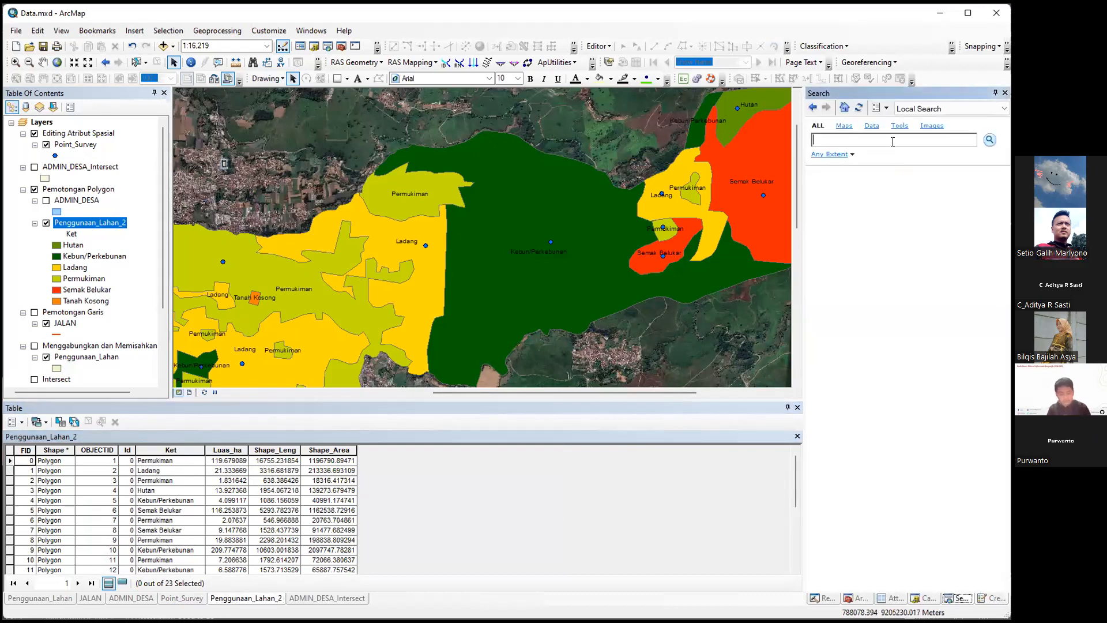
type("spatial join")
key("Return")
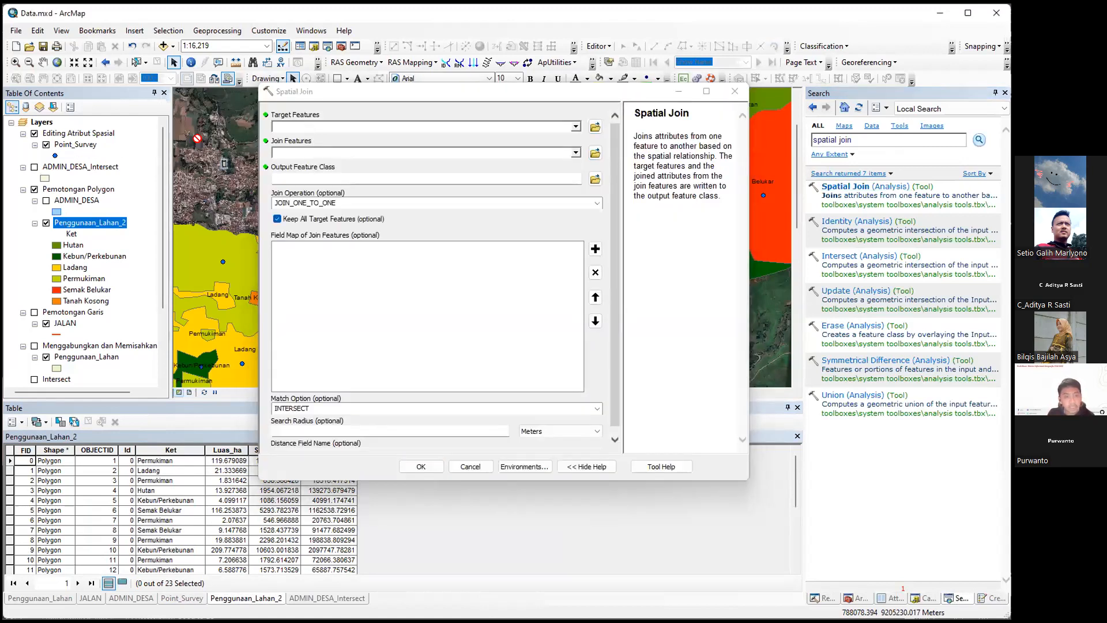
left_click_drag(312, 154, 312, 127)
left_click_drag(75, 145, 311, 152)
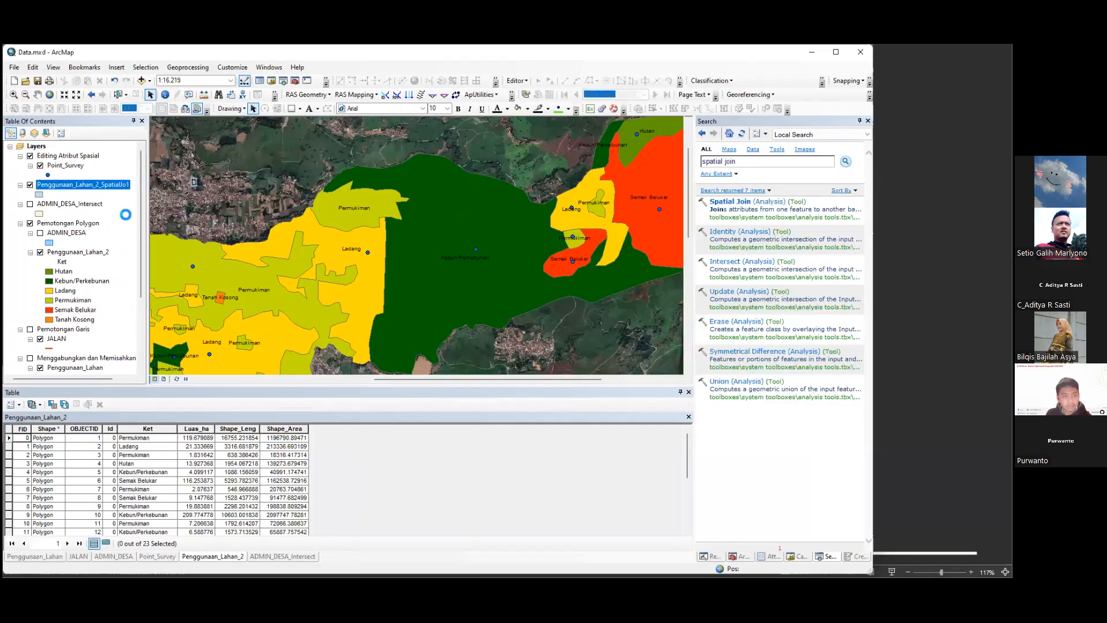
Step: Open the attribute table of Penggunaan_Lahan_2_SpatialJo1 and examine its Awal, Survey and Join_Count values across all records
right_click(103, 167)
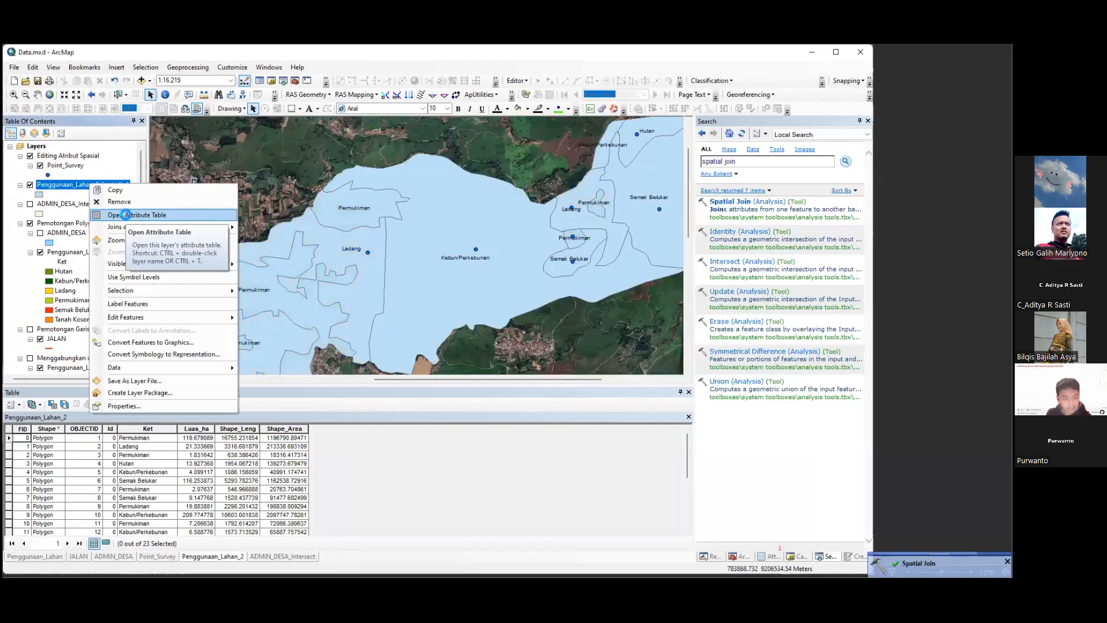
left_click(126, 215)
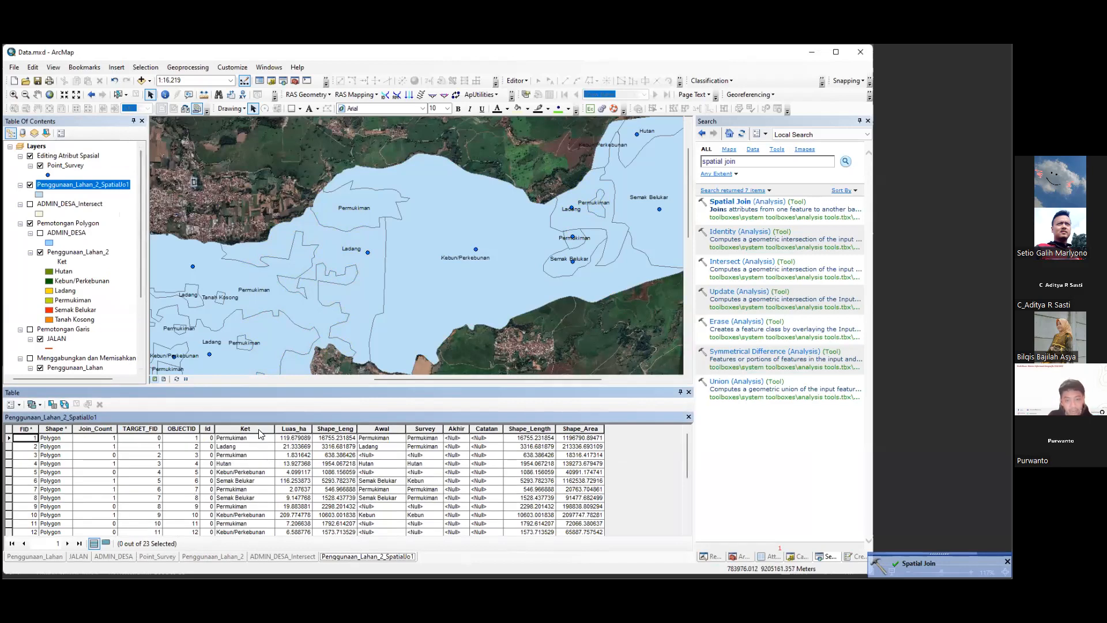
left_click(398, 430)
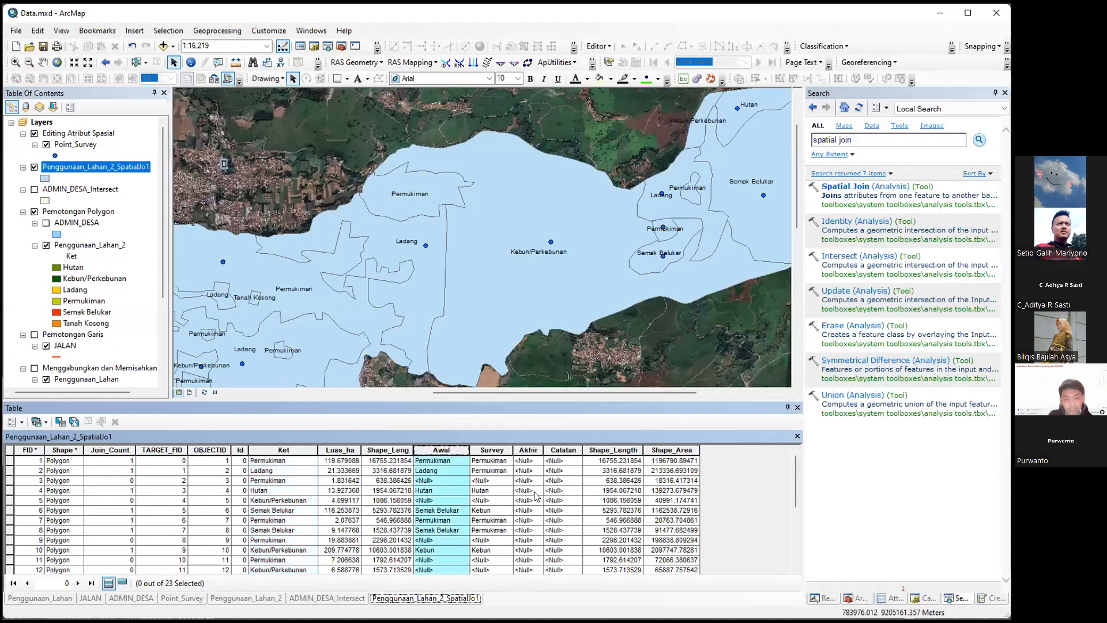
left_click(491, 449)
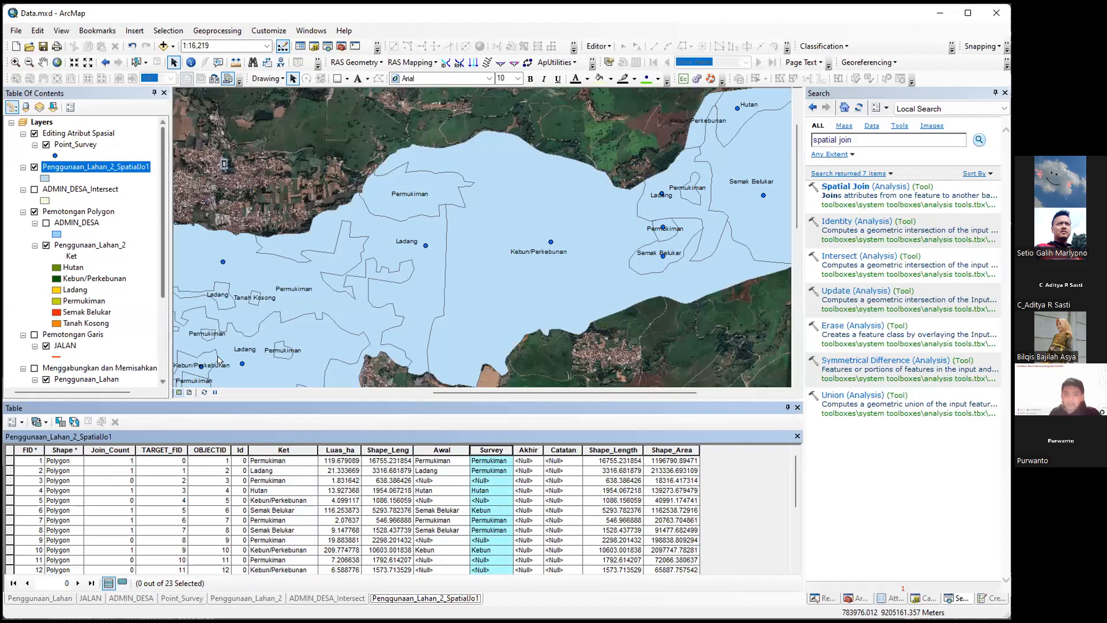
left_click(109, 451)
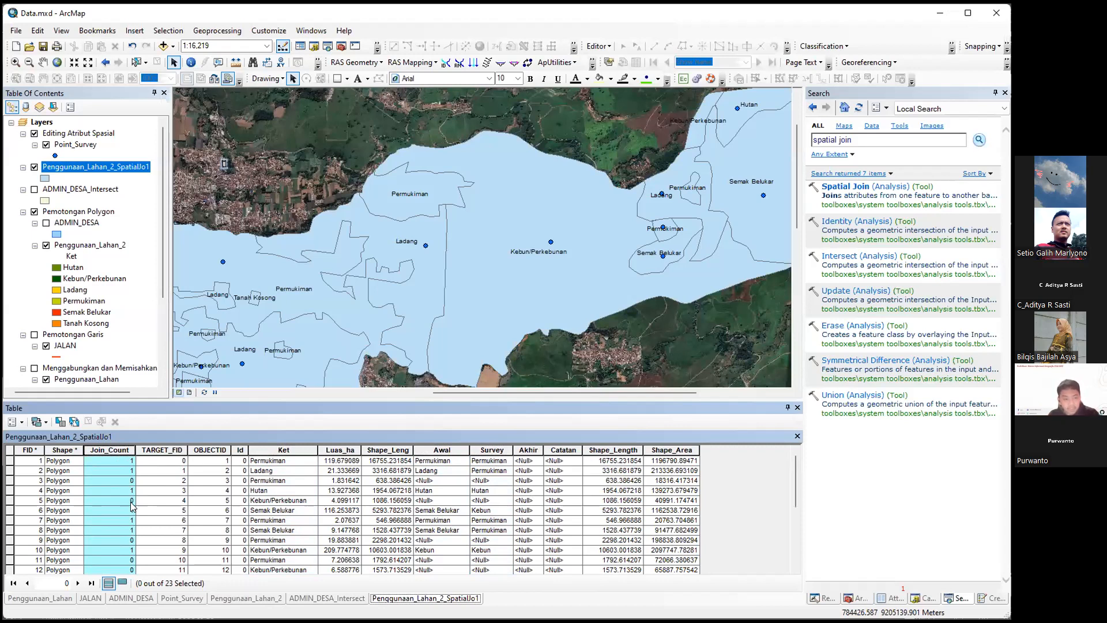
left_click(127, 480)
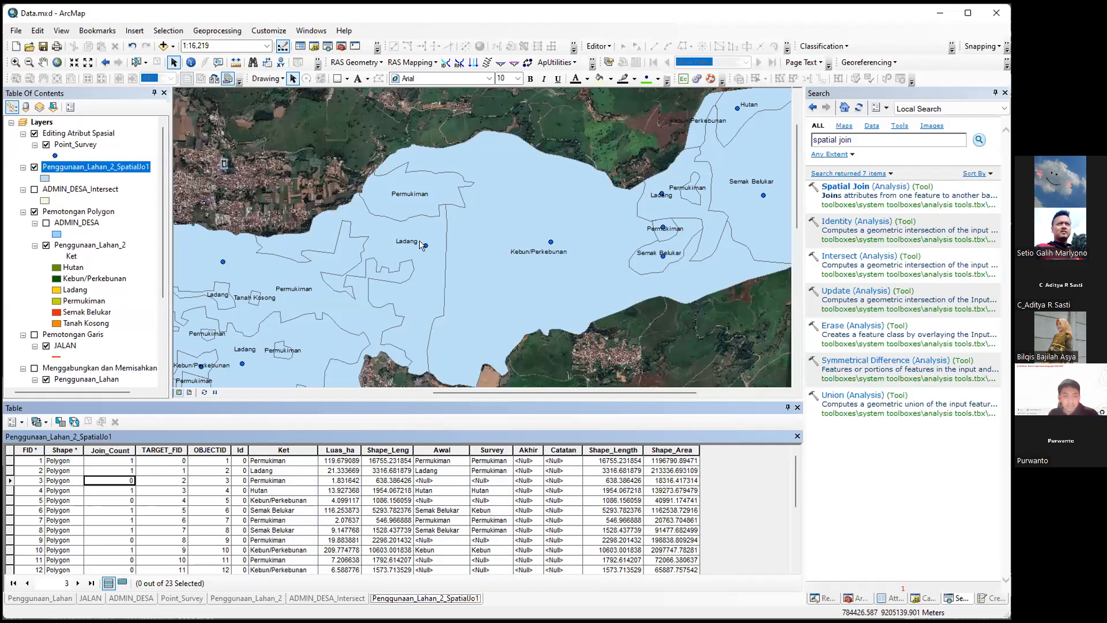
scroll(225, 536, "down", 4)
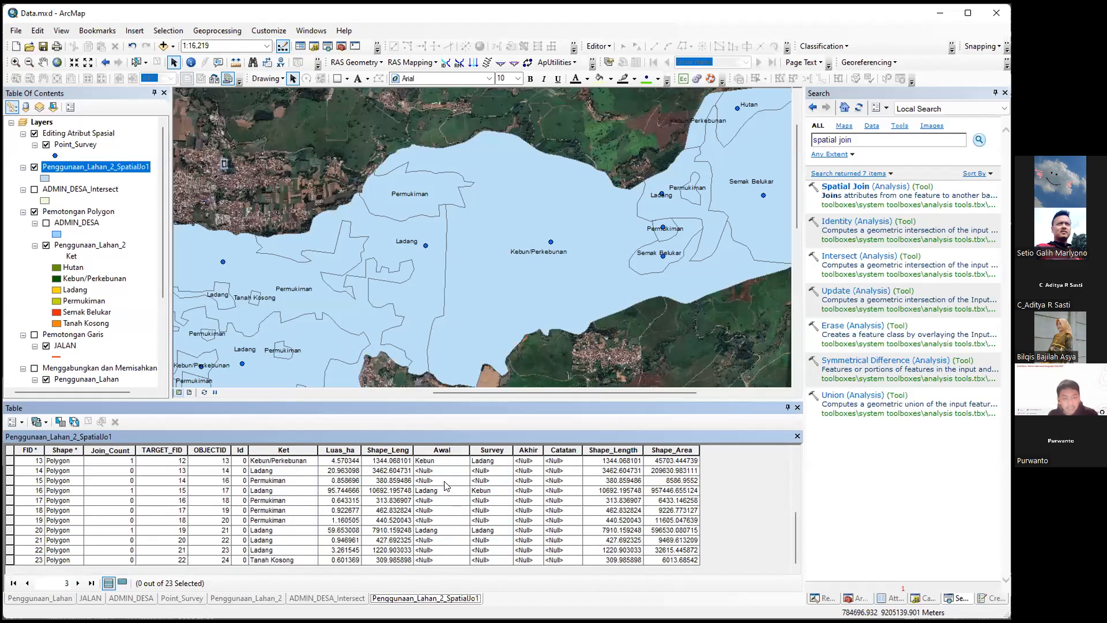
Step: Check the records with null Awal and Survey values, and sort the Penggunaan_Lahan_2_SpatialJo1 table ascending by Awal
scroll(447, 485, "up", 4)
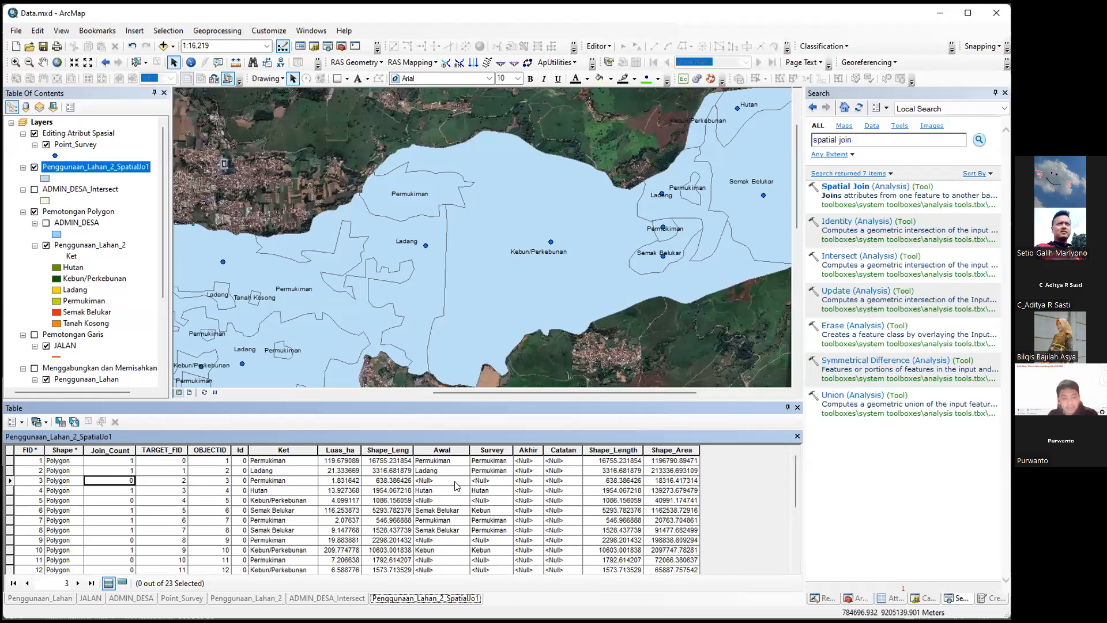
left_click(453, 481)
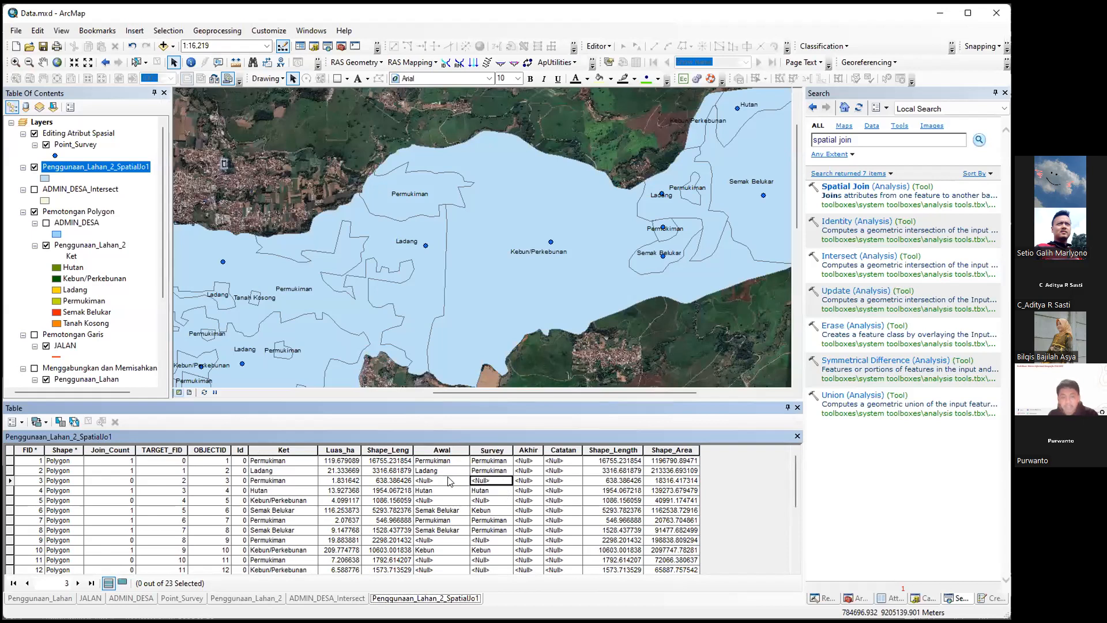
left_click(490, 499)
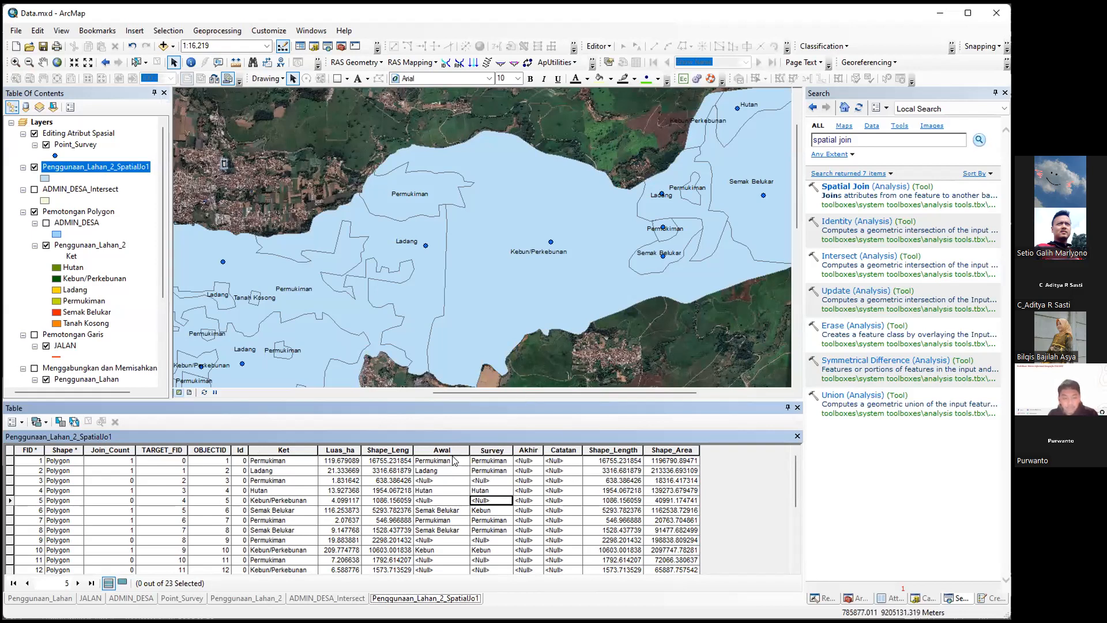
double_click(449, 448)
scroll(450, 505, "down", 4)
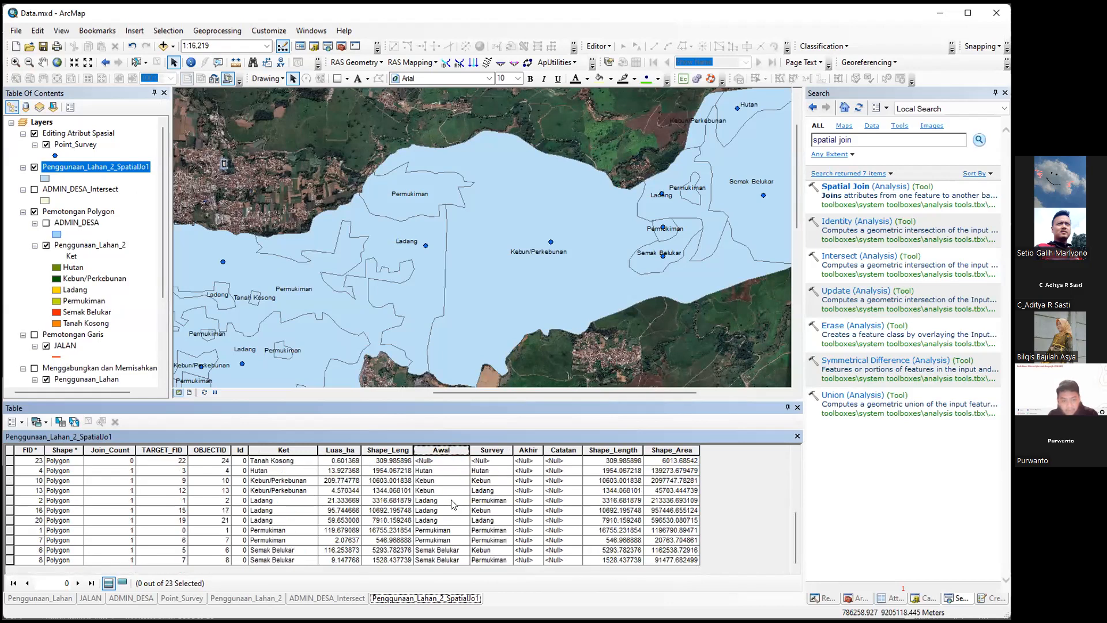
scroll(155, 507, "up", 4)
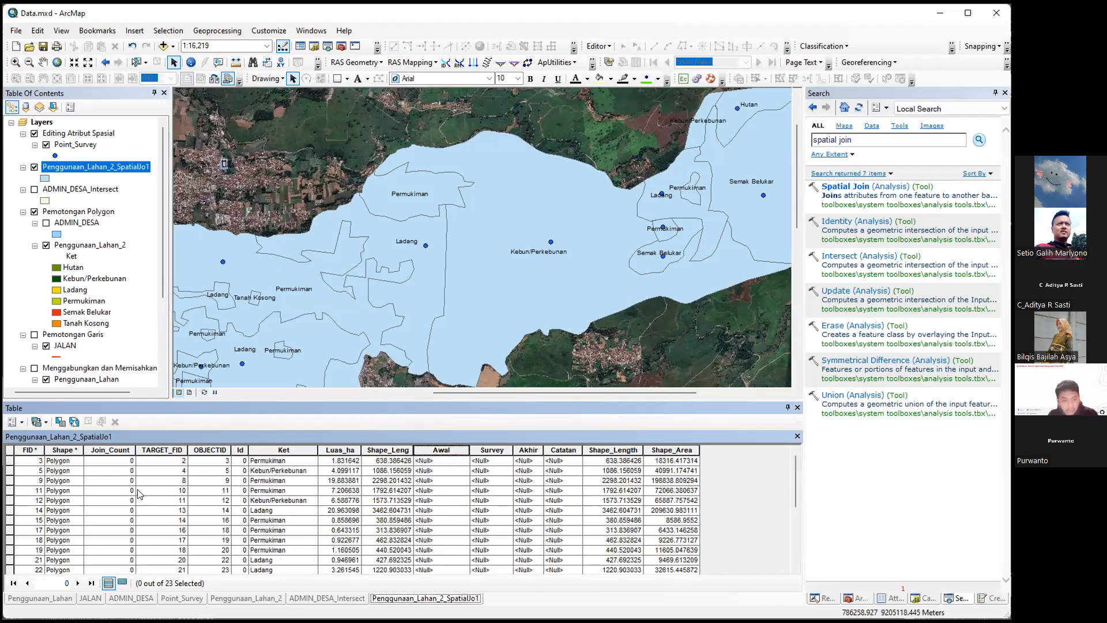
Step: Select all records with a Join_Count of 1 and a filled Awal value, from FID 4 through FID 8 in the sorted table
scroll(21, 479, "down", 4)
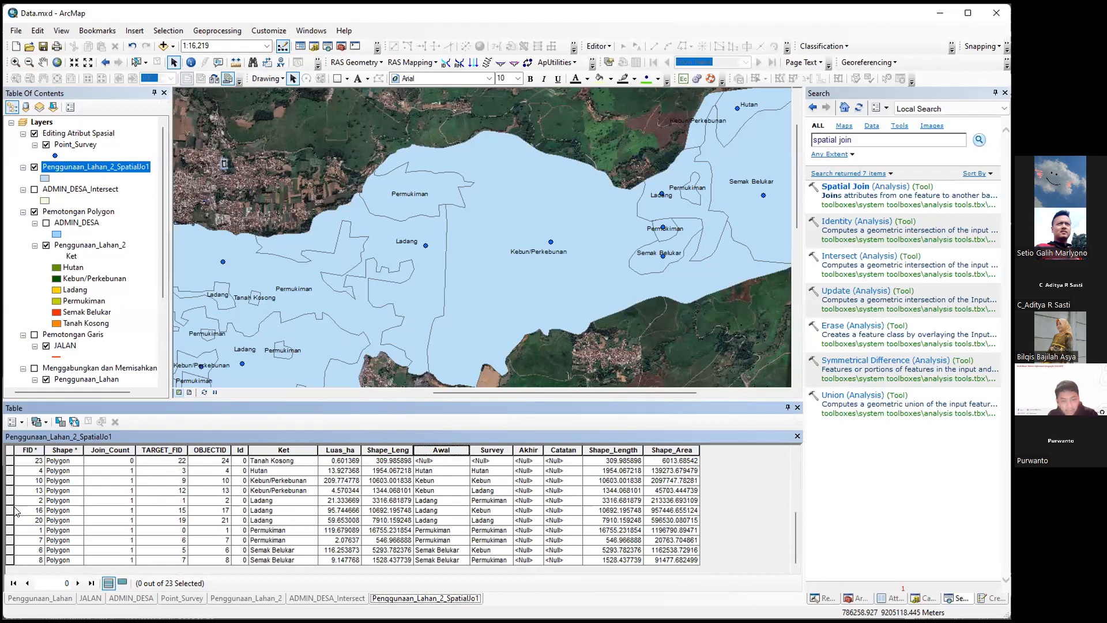
left_click_drag(28, 556, 298, 564)
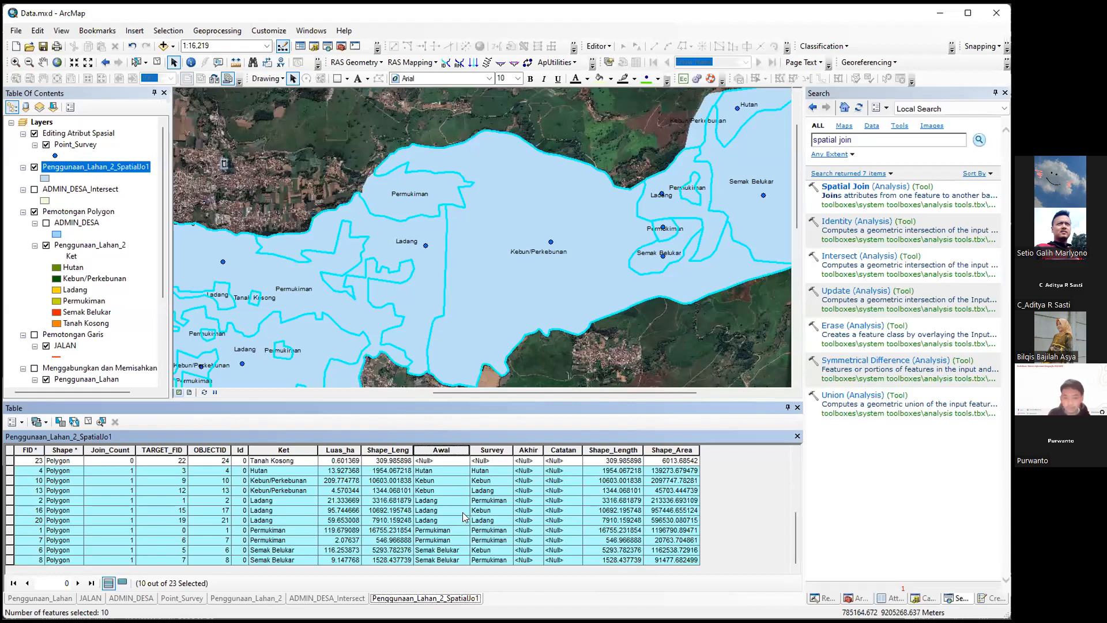
scroll(470, 548, "up", 1)
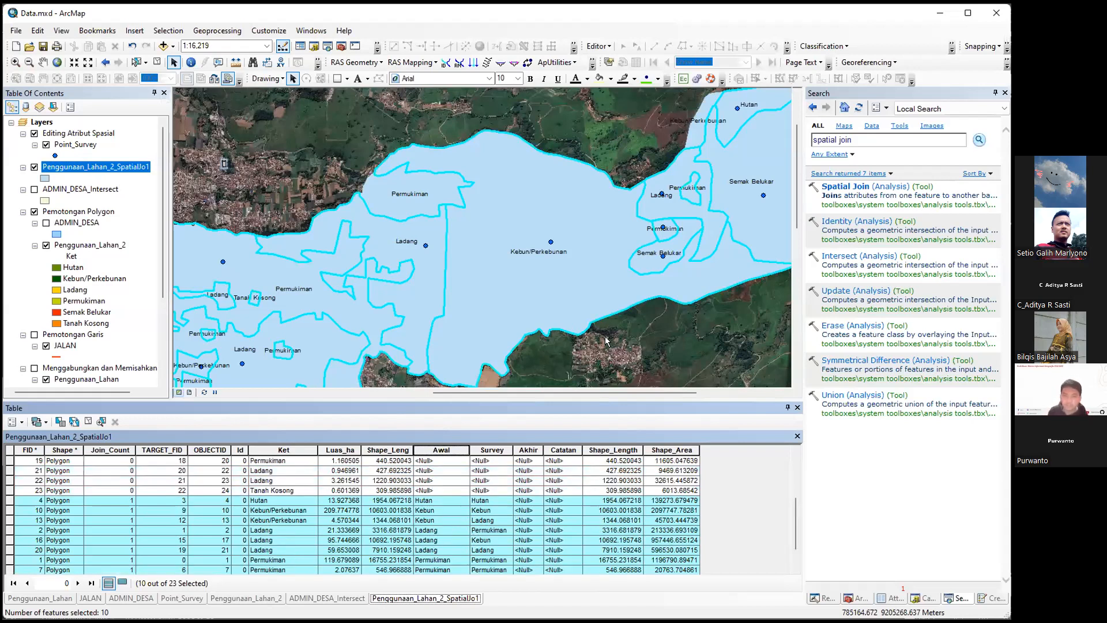